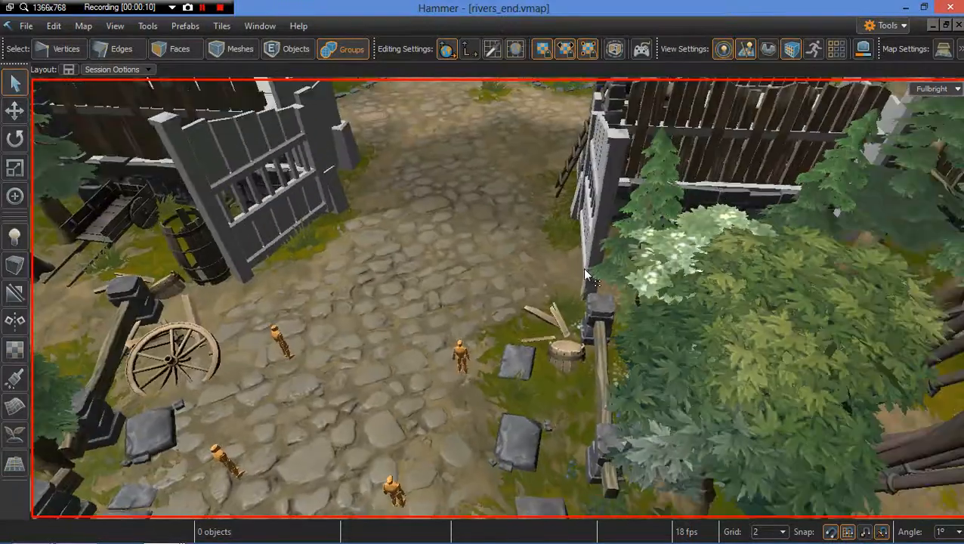
Step: Select the buffer stop crate prop beside the building corner and nudge it slightly along the ground
{"action": "scroll", "coordinate": [585, 273], "scroll_direction": "down", "scroll_amount": 8}
{"action": "scroll", "coordinate": [583, 267], "scroll_direction": "up", "scroll_amount": 3}
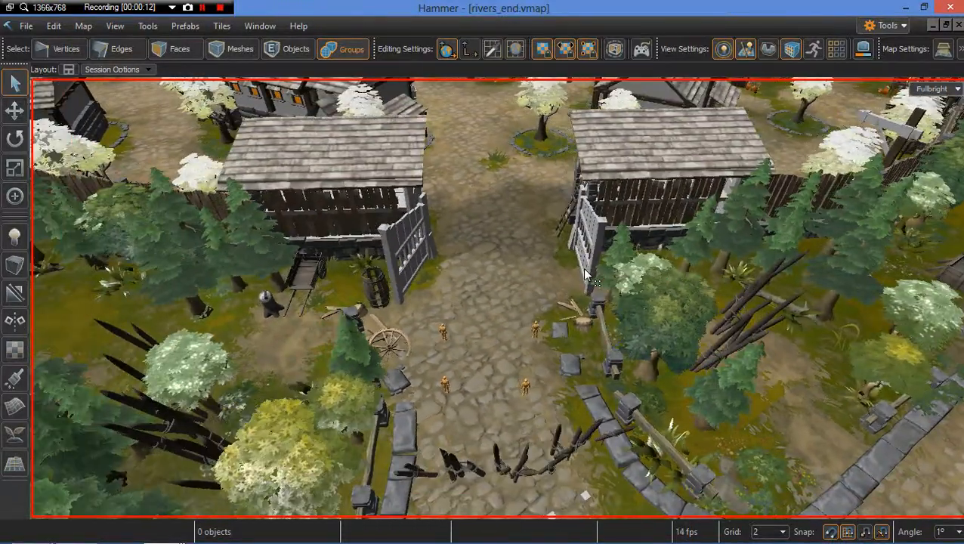
{"action": "right_click_drag", "start_coordinate": [586, 270], "coordinate": [680, 271]}
{"action": "scroll", "coordinate": [599, 289], "scroll_direction": "down", "scroll_amount": 5}
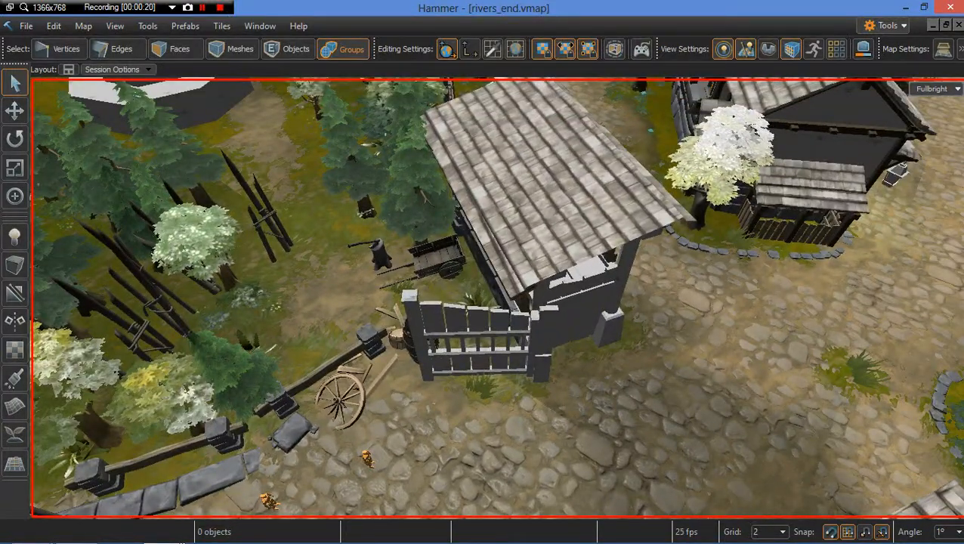
{"action": "right_click_drag", "start_coordinate": [499, 297], "coordinate": [599, 289]}
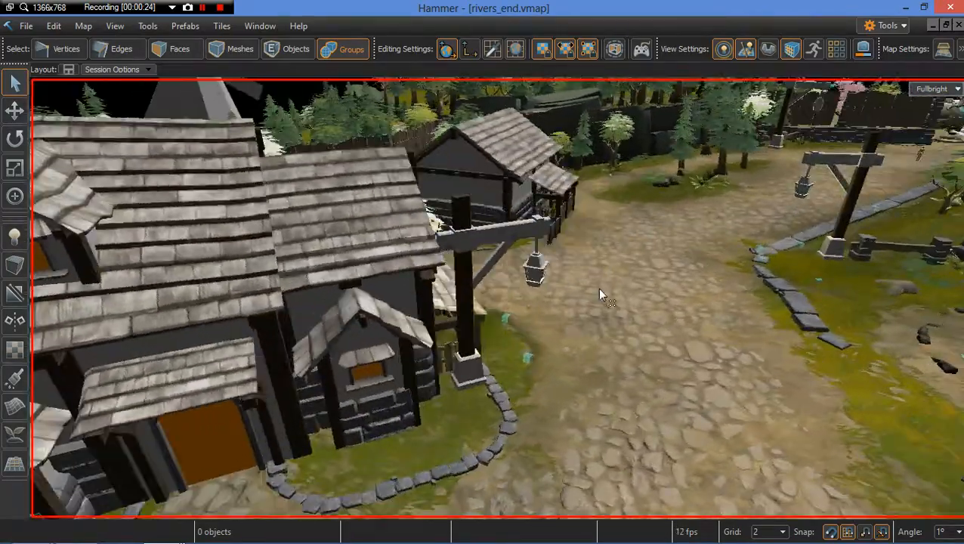
{"action": "key", "text": "d"}
{"action": "left_click", "coordinate": [519, 235]}
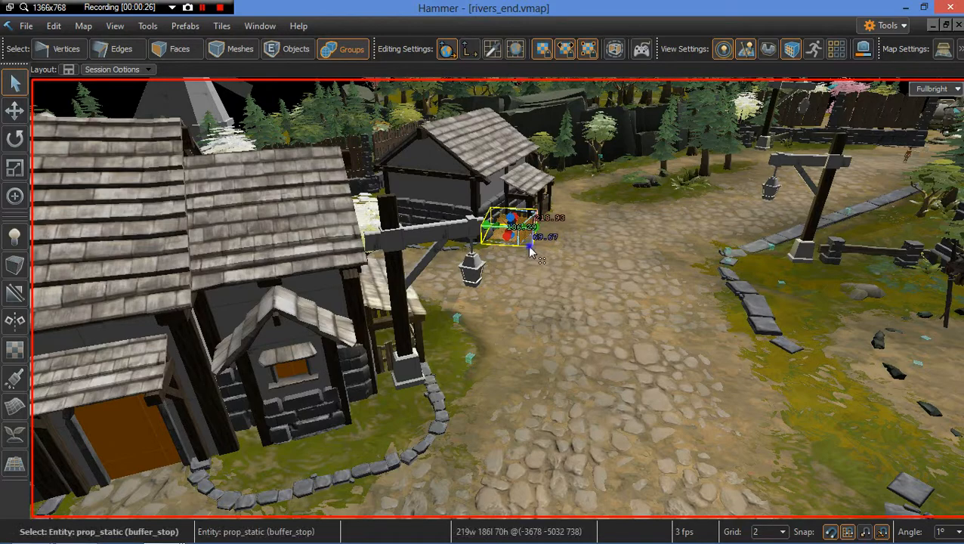
{"action": "key", "text": "w"}
{"action": "key", "text": "w"}
{"action": "right_click_drag", "start_coordinate": [518, 236], "coordinate": [504, 296]}
{"action": "key", "text": "w"}
{"action": "key", "text": "s"}
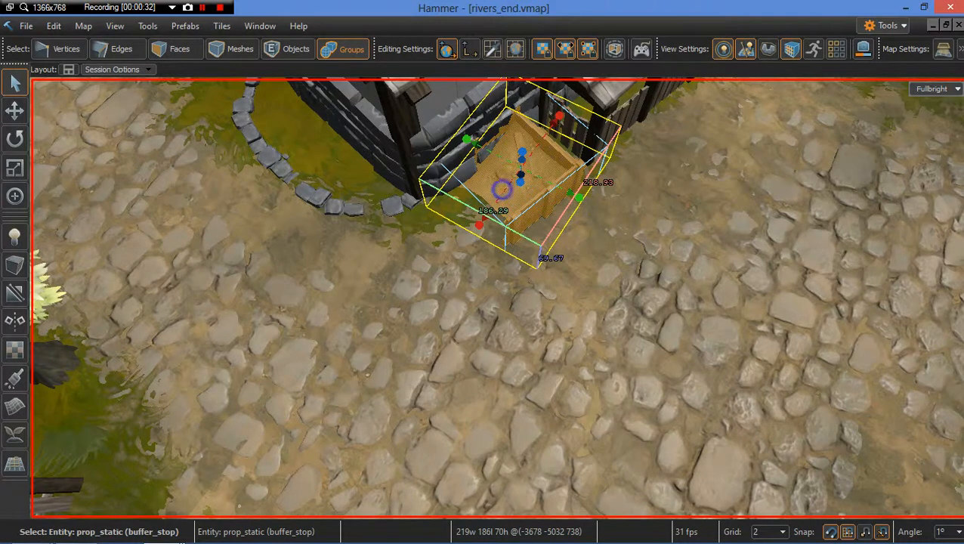
{"action": "right_click_drag", "start_coordinate": [502, 189], "coordinate": [532, 190]}
{"action": "key", "text": "a"}
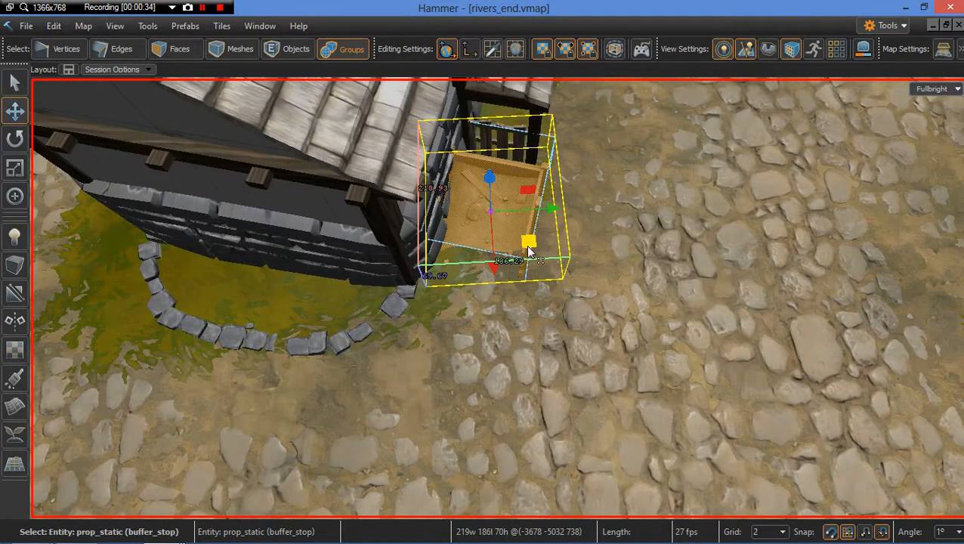
{"action": "left_click_drag", "start_coordinate": [527, 244], "coordinate": [501, 213]}
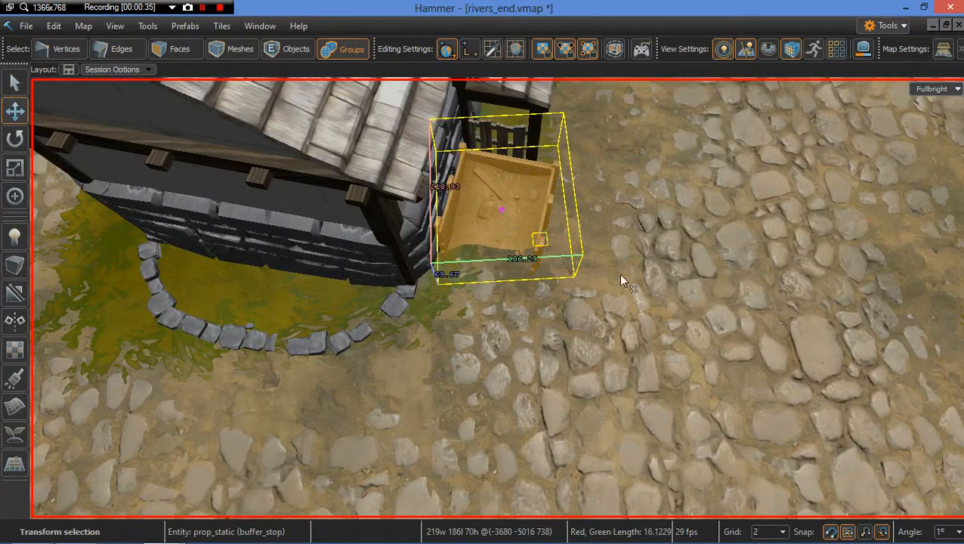
Step: Clone the buffer stop and drag the copy over to the building on the left
{"action": "key", "text": "s"}
{"action": "key", "text": "s"}
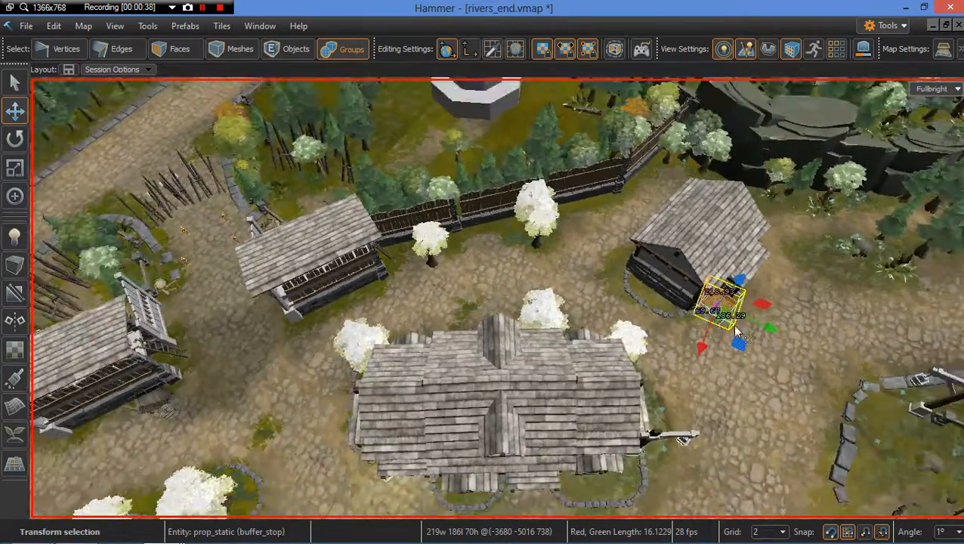
{"action": "left_click_drag", "start_coordinate": [717, 309], "coordinate": [280, 203], "text": "shift"}
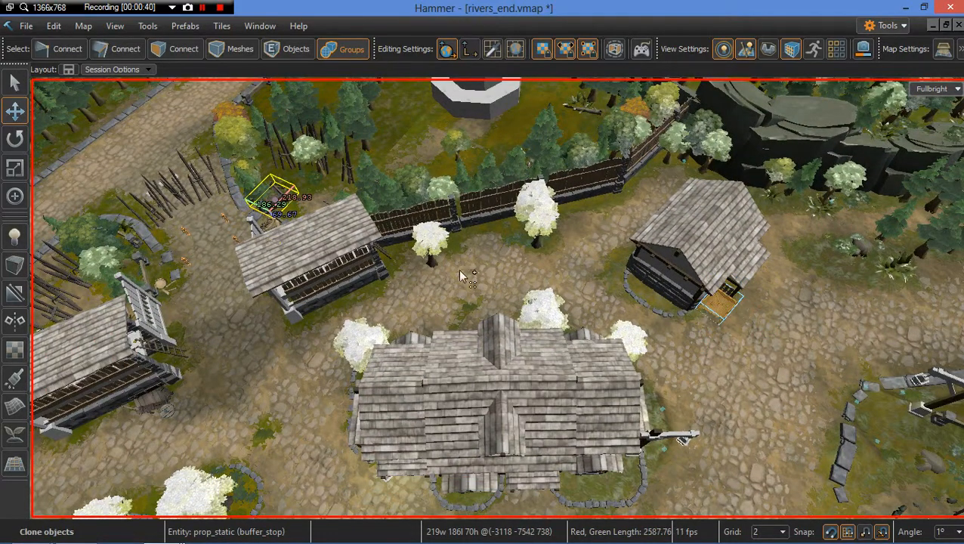
Step: Position the cloned buffer stop next to the cart by the left gate
{"action": "mouse_move", "coordinate": [459, 272]}
{"action": "right_mouse_down"}
{"action": "mouse_move", "coordinate": [227, 162]}
{"action": "mouse_move", "coordinate": [242, 173]}
{"action": "mouse_move", "coordinate": [253, 242]}
{"action": "right_mouse_up"}
{"action": "key", "text": "w"}
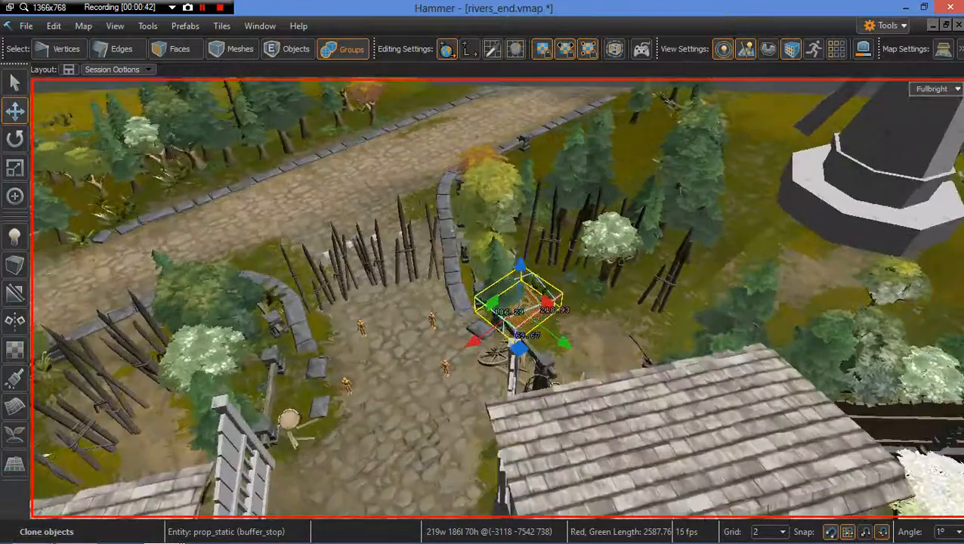
{"action": "key", "text": "w"}
{"action": "right_click_drag", "start_coordinate": [498, 298], "coordinate": [525, 301]}
{"action": "key", "text": "s"}
{"action": "key", "text": "w"}
{"action": "left_click_drag", "start_coordinate": [439, 261], "coordinate": [550, 282]}
{"action": "key", "text": "w"}
{"action": "right_click_drag", "start_coordinate": [589, 329], "coordinate": [680, 332]}
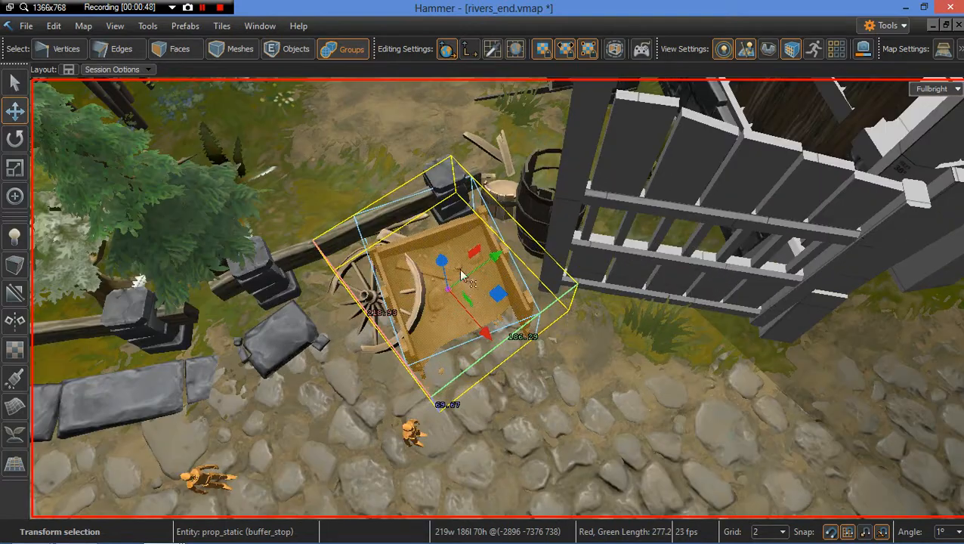
{"action": "mouse_move", "coordinate": [446, 273]}
{"action": "left_mouse_down"}
{"action": "mouse_move", "coordinate": [447, 297]}
{"action": "mouse_move", "coordinate": [458, 280]}
{"action": "left_mouse_up"}
{"action": "right_click_drag", "start_coordinate": [459, 279], "coordinate": [478, 296]}
Step: Rotate the cloned buffer stop to about -87 degrees and slide it against the fence
{"action": "key", "text": "r"}
{"action": "left_click_drag", "start_coordinate": [474, 334], "coordinate": [408, 312]}
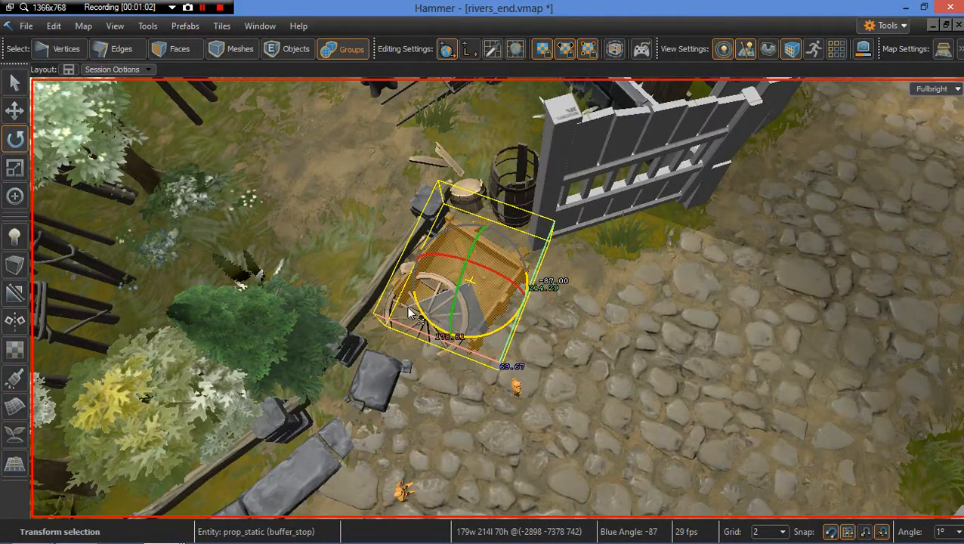
{"action": "key", "text": "w"}
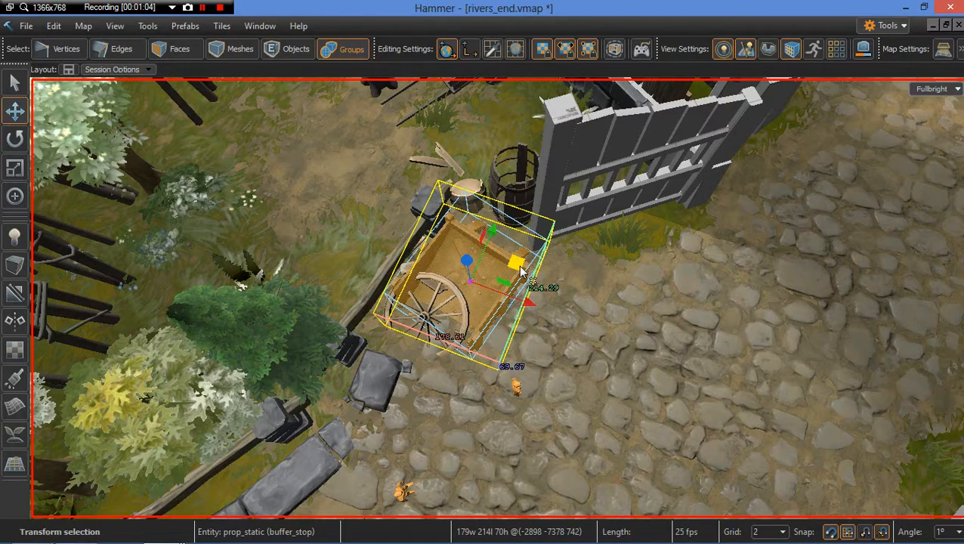
{"action": "left_click_drag", "start_coordinate": [474, 276], "coordinate": [384, 278]}
Step: Select the broken wheel debris, rotate it, move it beside the buffer stop, and clear the selection
{"action": "left_click", "coordinate": [443, 279]}
{"action": "key", "text": "e"}
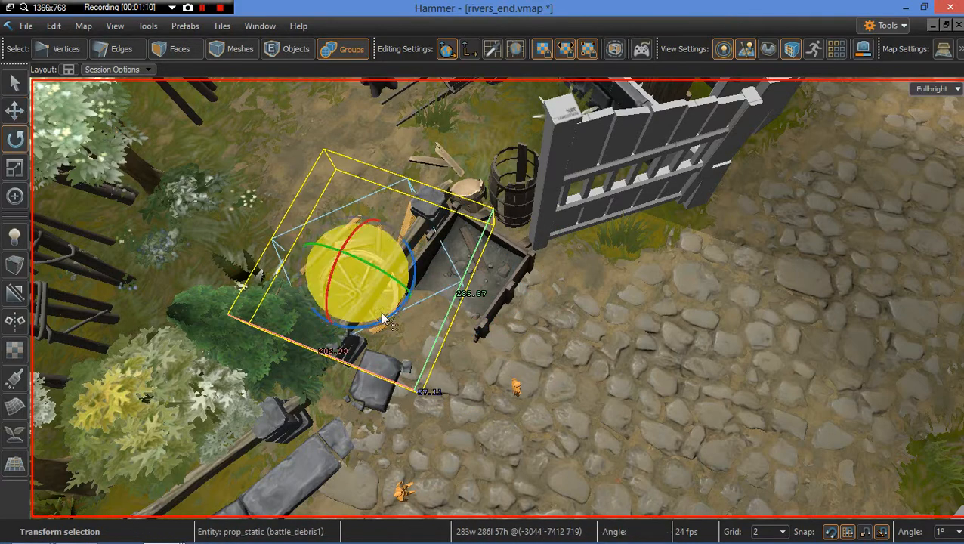
{"action": "left_click_drag", "start_coordinate": [383, 319], "coordinate": [296, 283]}
{"action": "key", "text": "w"}
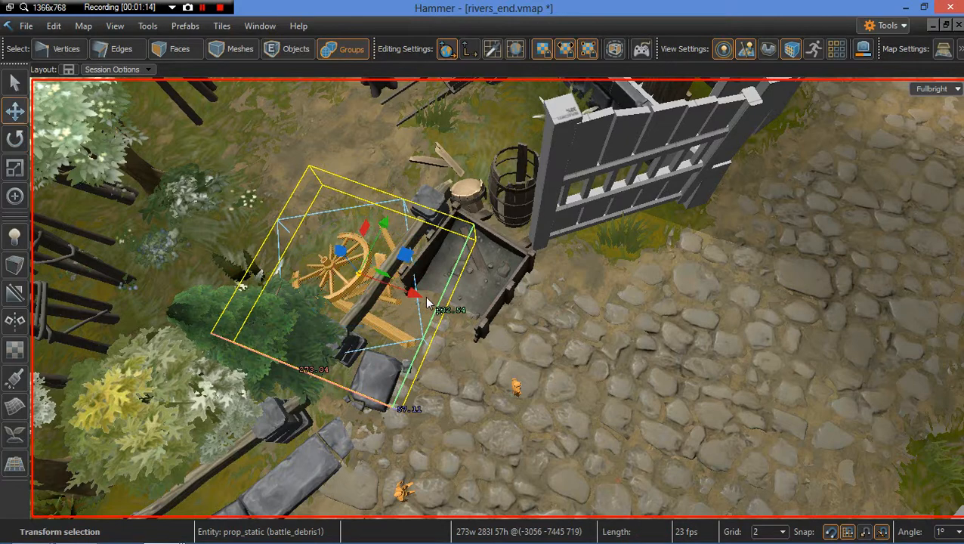
{"action": "left_click_drag", "start_coordinate": [402, 259], "coordinate": [355, 274]}
{"action": "key", "text": "Escape"}
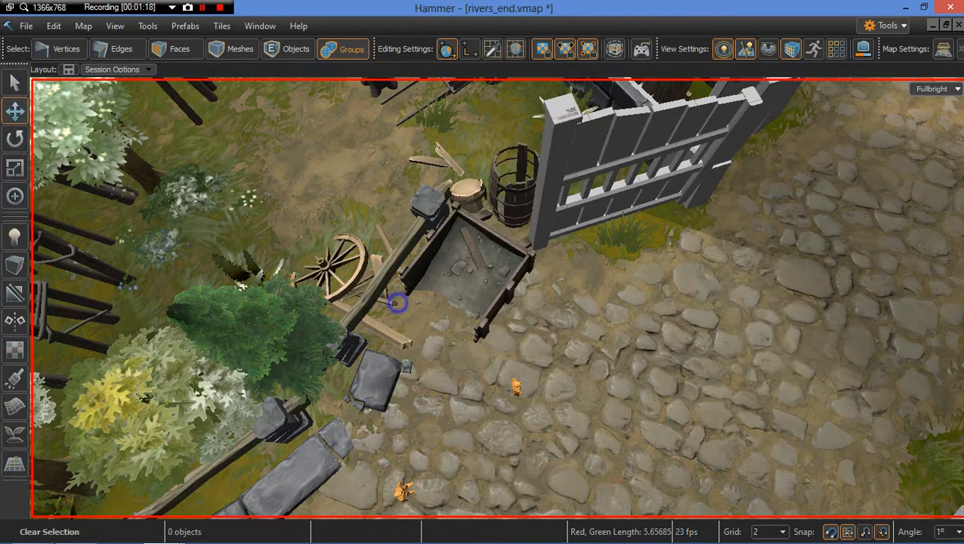
Step: Fly the camera around the village to review the rearranged props
{"action": "key", "text": "s"}
{"action": "right_click_drag", "start_coordinate": [398, 303], "coordinate": [397, 302]}
{"action": "key", "text": "w"}
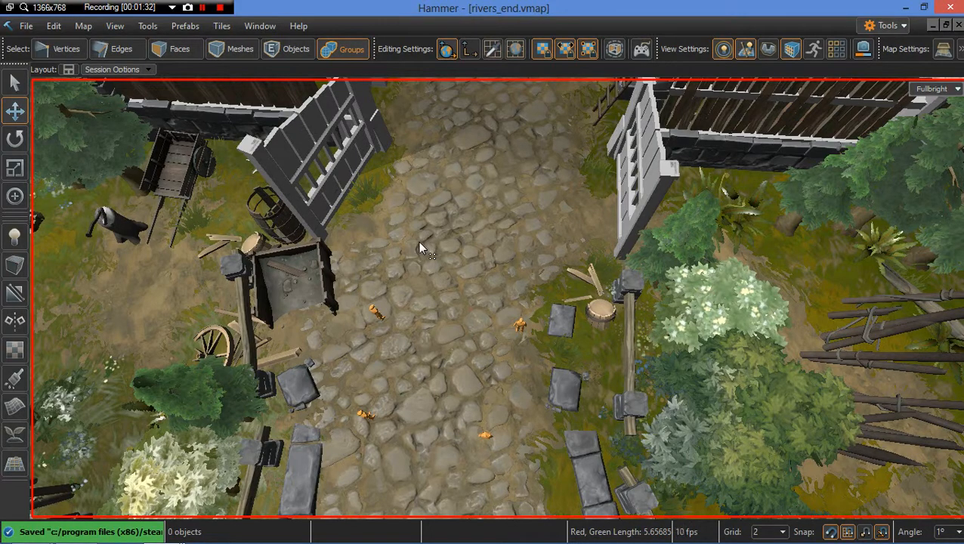
{"action": "right_click_drag", "start_coordinate": [414, 251], "coordinate": [362, 174]}
{"action": "key", "text": "s"}
{"action": "key", "text": "d"}
{"action": "key", "text": "a"}
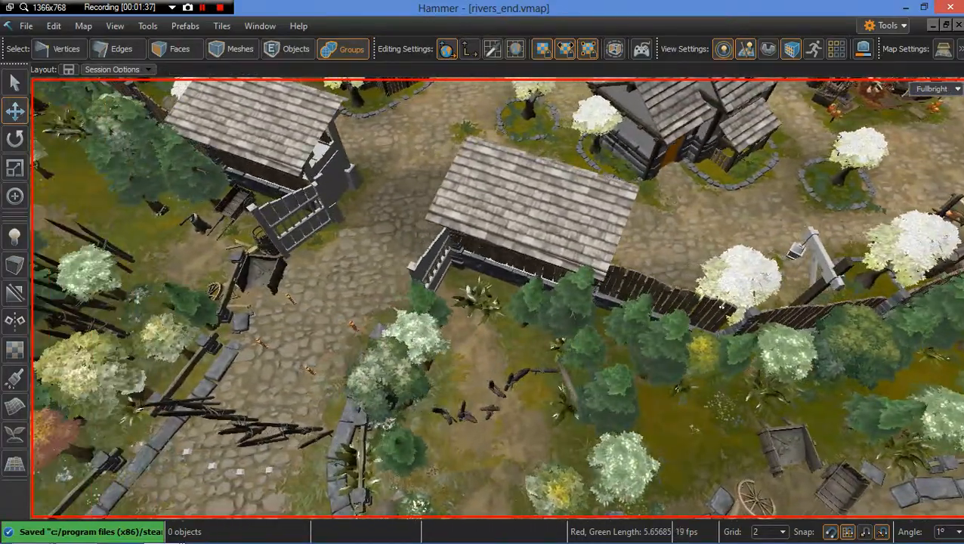
{"action": "right_click_drag", "start_coordinate": [414, 252], "coordinate": [538, 240]}
{"action": "key", "text": "s"}
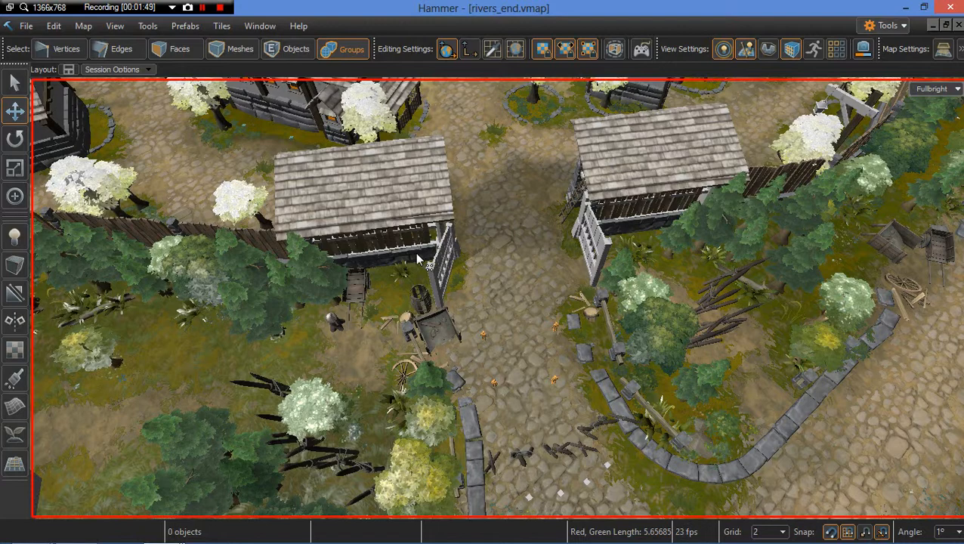
{"action": "right_click_drag", "start_coordinate": [475, 275], "coordinate": [451, 278]}
{"action": "key", "text": "w"}
{"action": "key", "text": "w"}
{"action": "key", "text": "s"}
{"action": "key", "text": "s"}
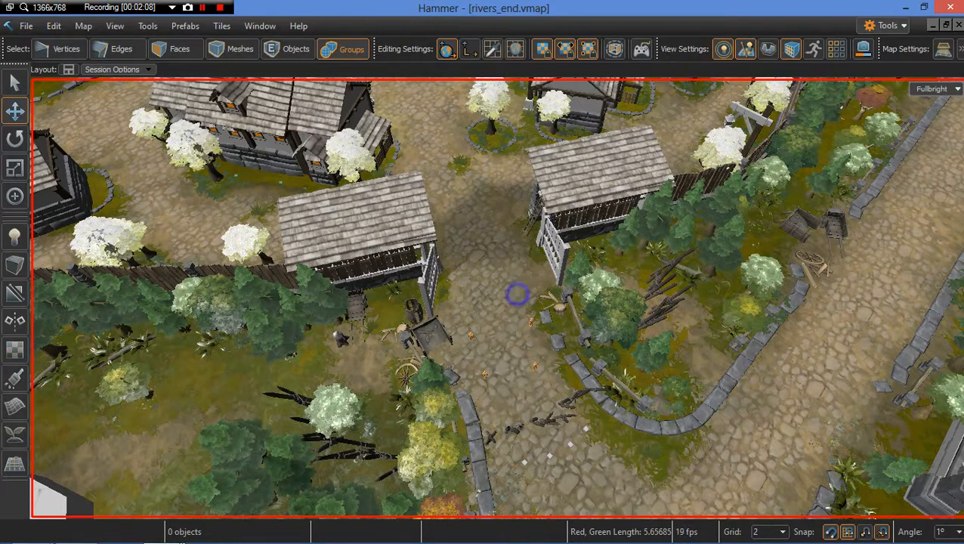
Step: Fly over to the market stalls and unhide all quick-hidden objects
{"action": "right_click_drag", "start_coordinate": [517, 293], "coordinate": [563, 328]}
{"action": "key", "text": "w"}
{"action": "key", "text": "s"}
{"action": "key", "text": "d"}
{"action": "key", "text": "w"}
{"action": "key", "text": "s"}
{"action": "key", "text": "u"}
{"action": "key", "text": "w"}
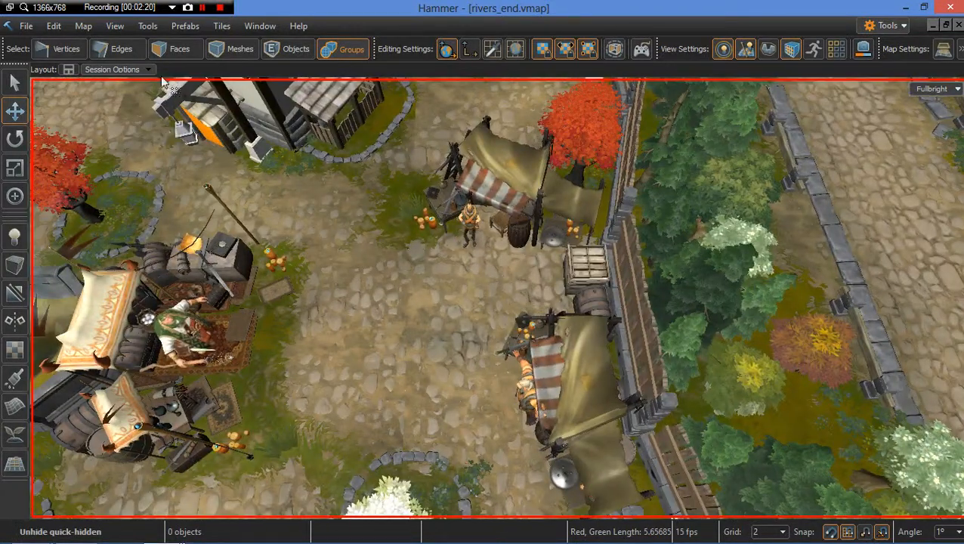
Step: Open the Selection Sets panel
{"action": "left_click", "coordinate": [115, 25]}
{"action": "mouse_move", "coordinate": [142, 44]}
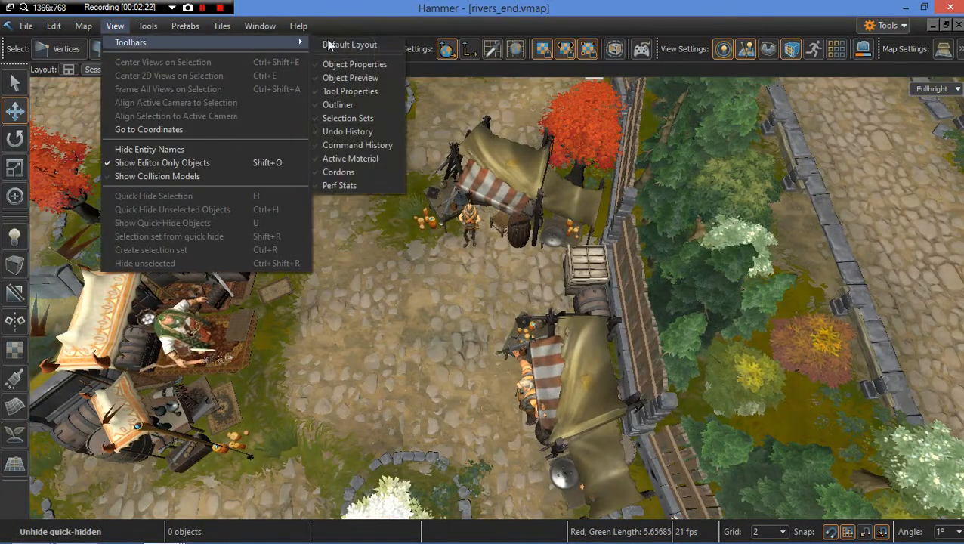
{"action": "left_click", "coordinate": [355, 120]}
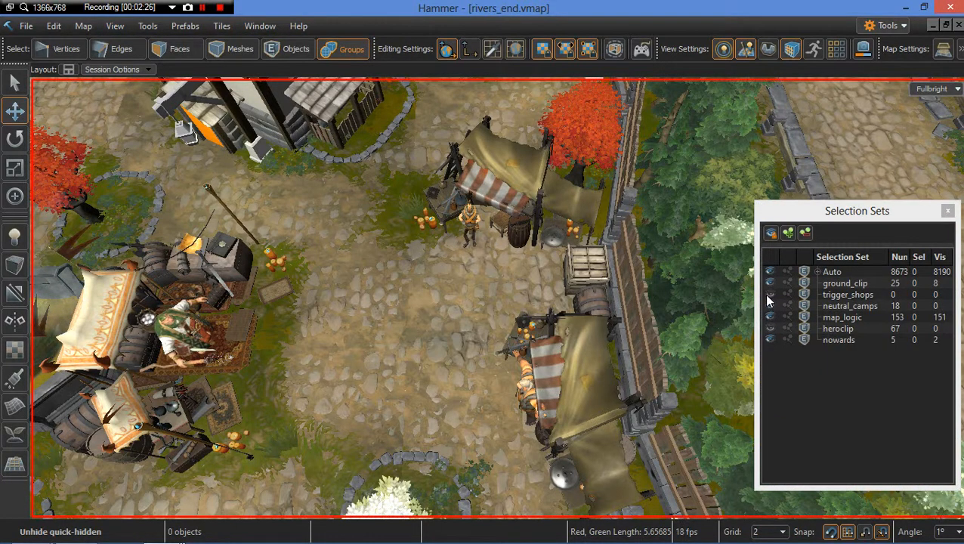
Step: Toggle visibility of the trigger_shops and Auto selection sets so every set's objects, including clip brushes, are shown
{"action": "left_click", "coordinate": [767, 294]}
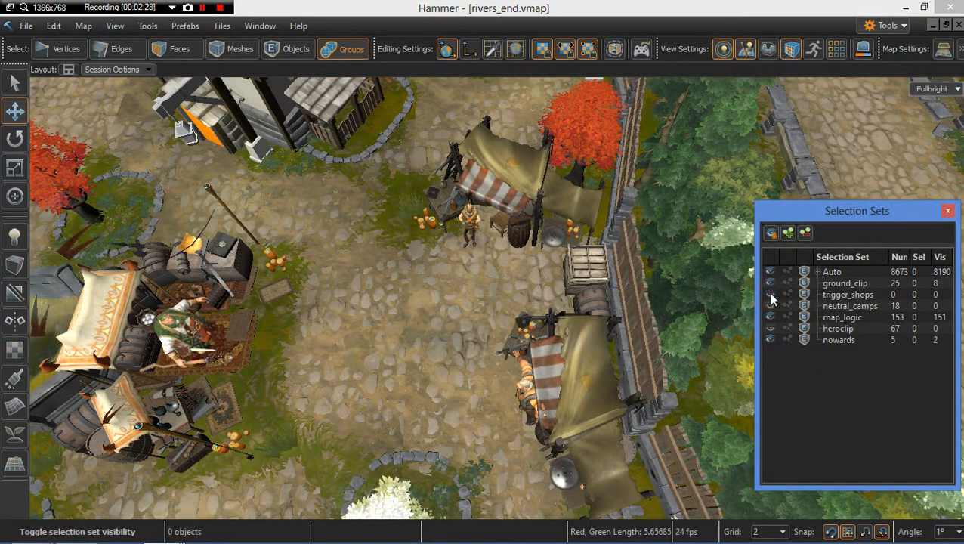
{"action": "right_click_drag", "start_coordinate": [460, 265], "coordinate": [855, 307]}
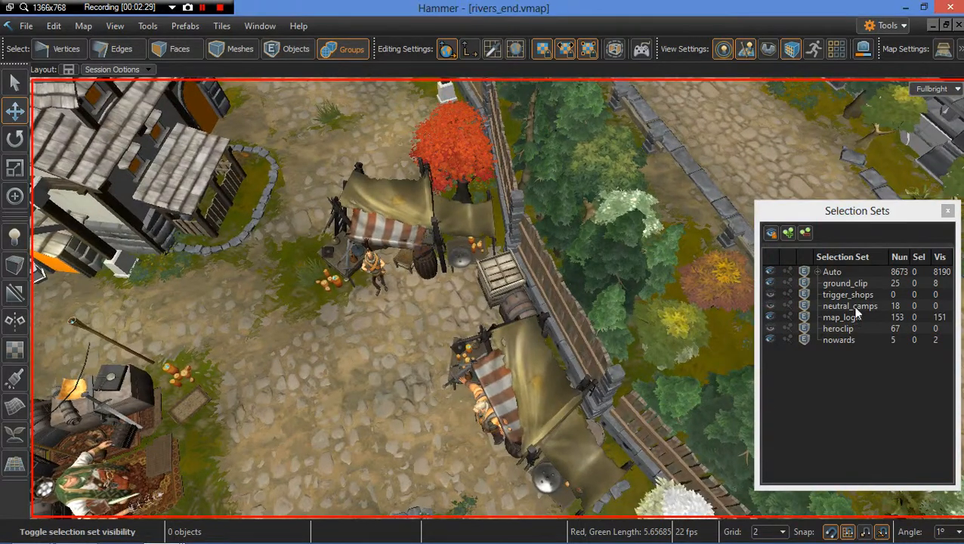
{"action": "left_click", "coordinate": [771, 272]}
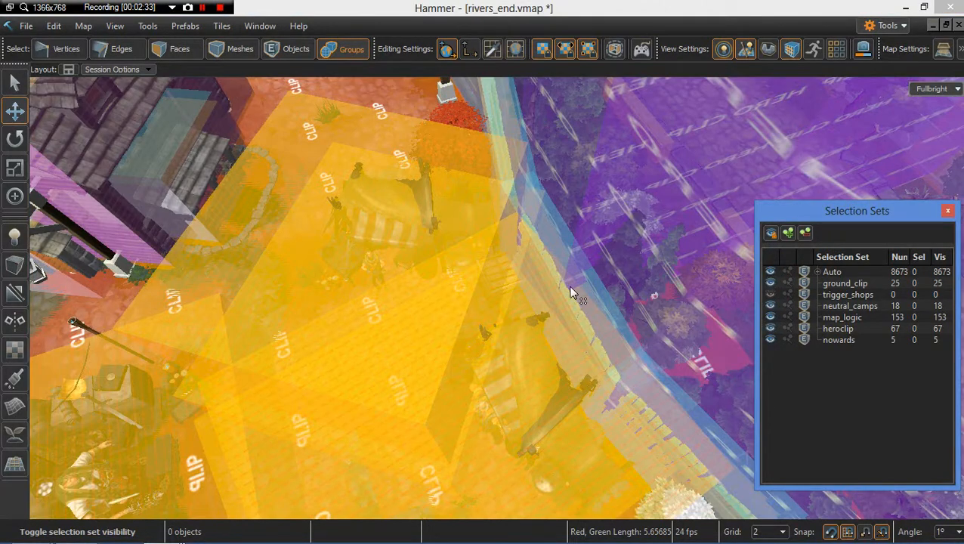
{"action": "mouse_move", "coordinate": [520, 280]}
{"action": "right_mouse_down"}
{"action": "mouse_move", "coordinate": [499, 299]}
{"action": "mouse_move", "coordinate": [533, 282]}
{"action": "right_mouse_up"}
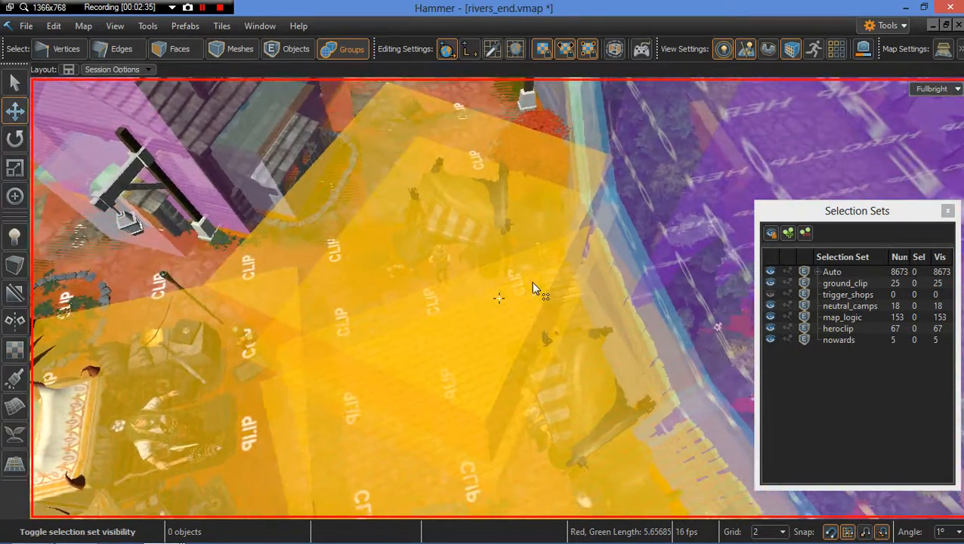
{"action": "left_click", "coordinate": [770, 294]}
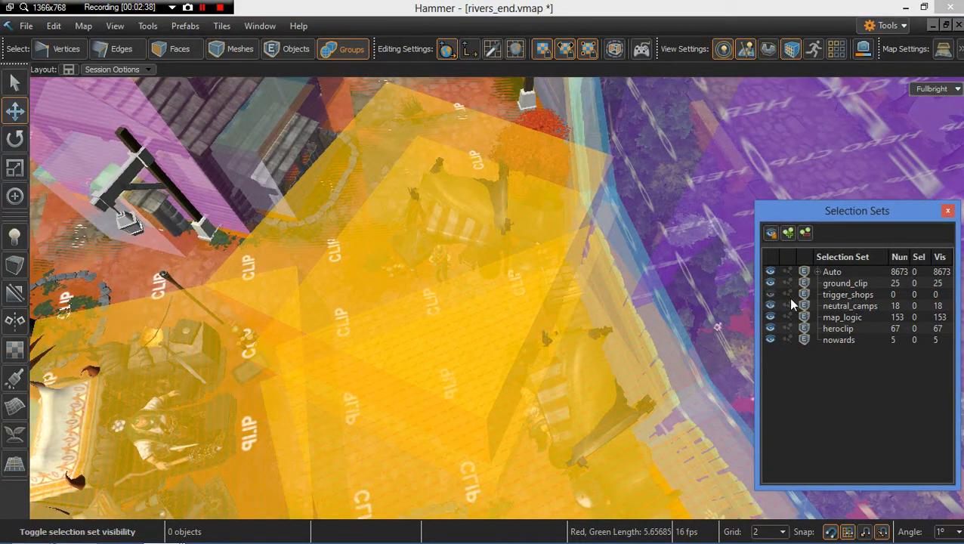
{"action": "right_click_drag", "start_coordinate": [553, 292], "coordinate": [755, 316]}
{"action": "left_click", "coordinate": [771, 274]}
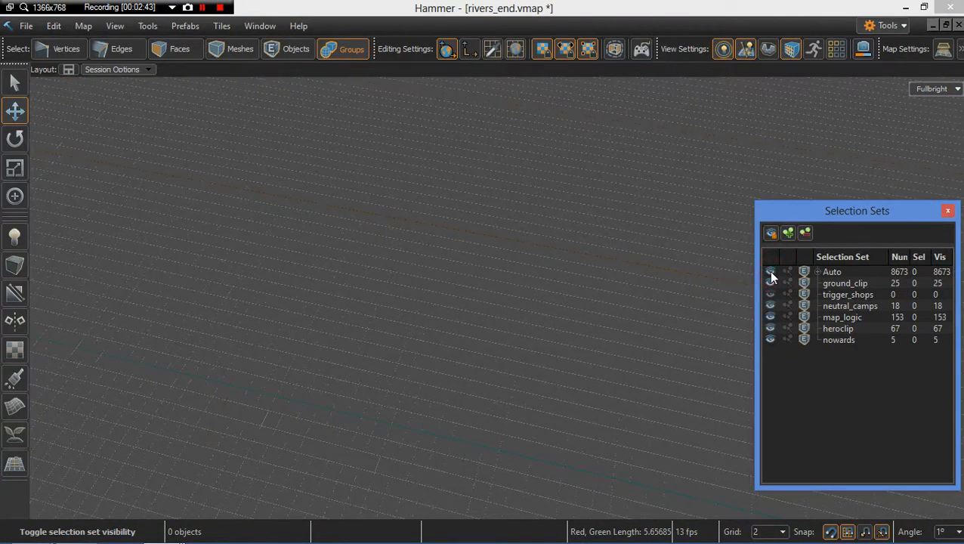
{"action": "left_click", "coordinate": [770, 272]}
Step: Select the clip brush group in the market area and open its object properties, then close them
{"action": "left_click", "coordinate": [565, 287]}
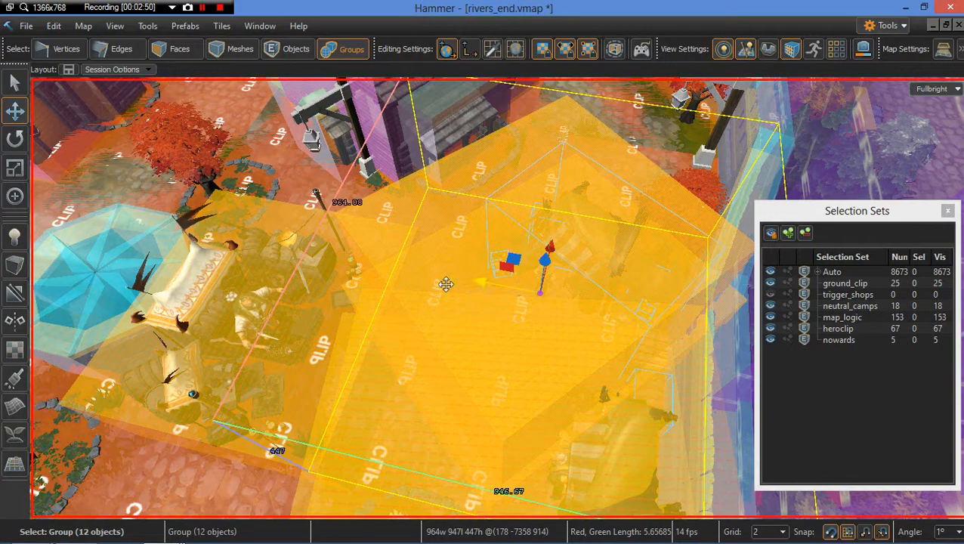
{"action": "right_click_drag", "start_coordinate": [430, 280], "coordinate": [428, 257]}
{"action": "left_click", "coordinate": [477, 251]}
{"action": "double_click", "coordinate": [478, 253]}
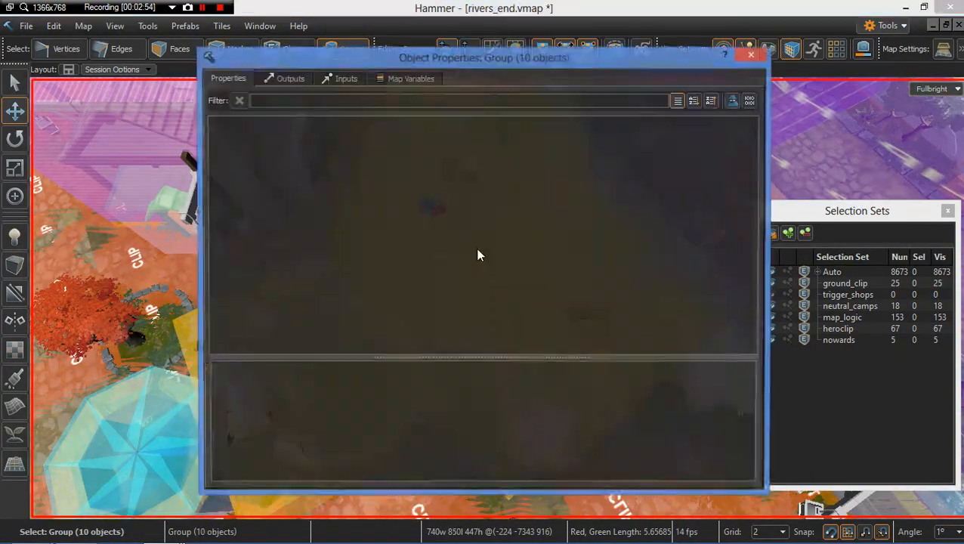
{"action": "left_click", "coordinate": [752, 54]}
{"action": "scroll", "coordinate": [436, 201], "scroll_direction": "up", "scroll_amount": 5}
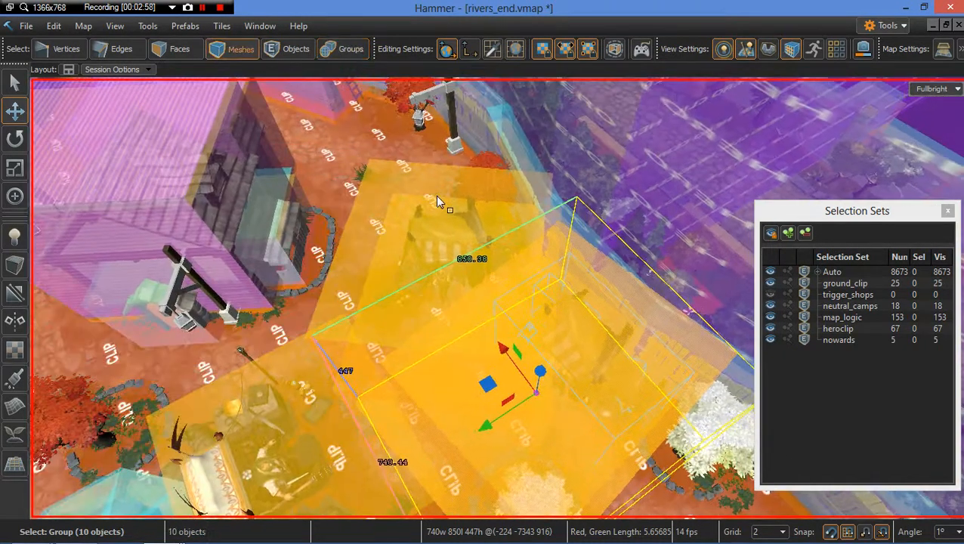
Step: Open the properties of the trigger_no_wards entity, close them, and view the trigger volume
{"action": "double_click", "coordinate": [442, 238]}
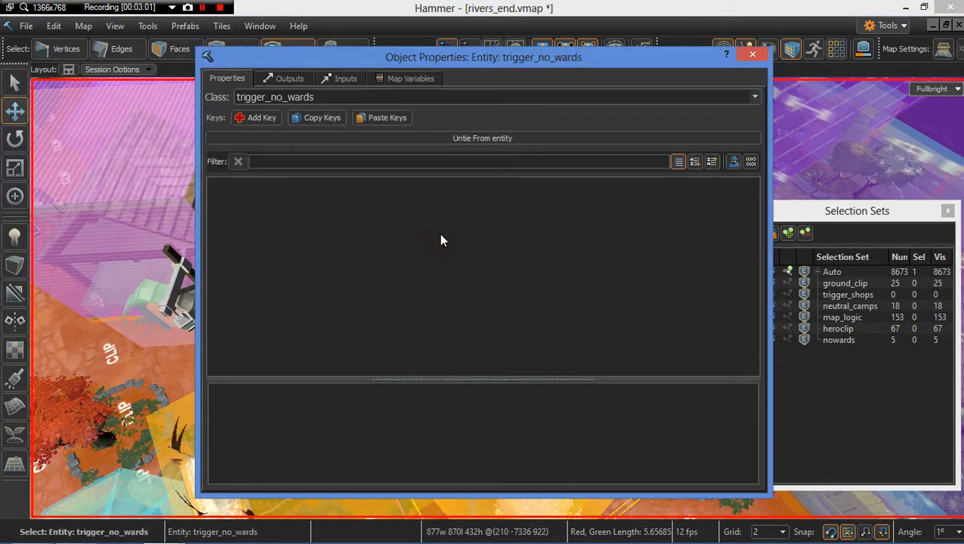
{"action": "left_click", "coordinate": [753, 55]}
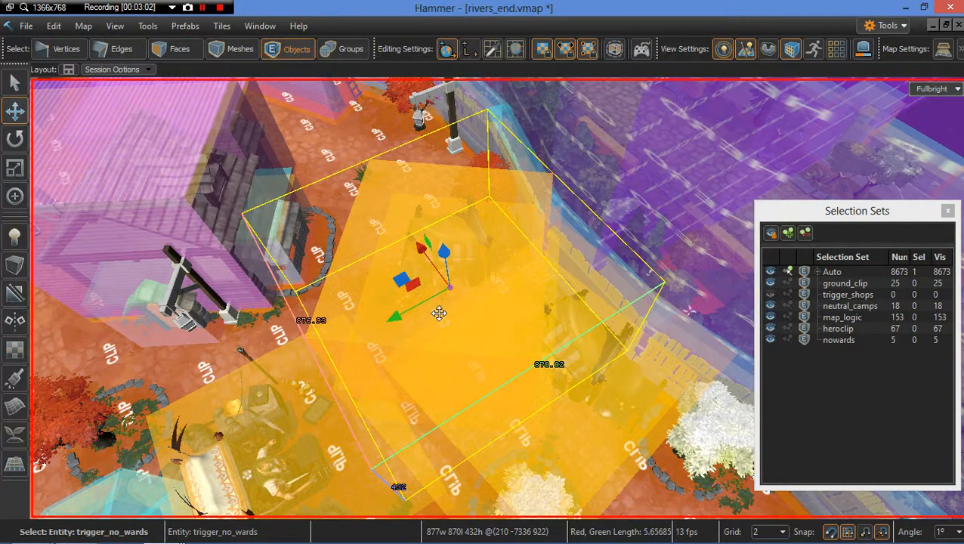
{"action": "right_click_drag", "start_coordinate": [496, 316], "coordinate": [421, 375]}
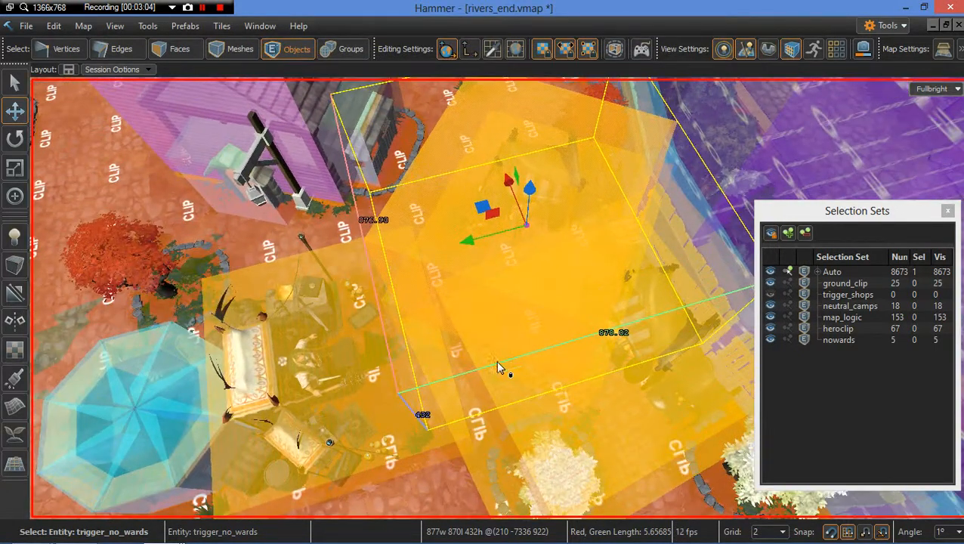
Step: Add the selected trigger_no_wards entity to the nowards selection set and toggle that set's visibility off
{"action": "left_click", "coordinate": [770, 340]}
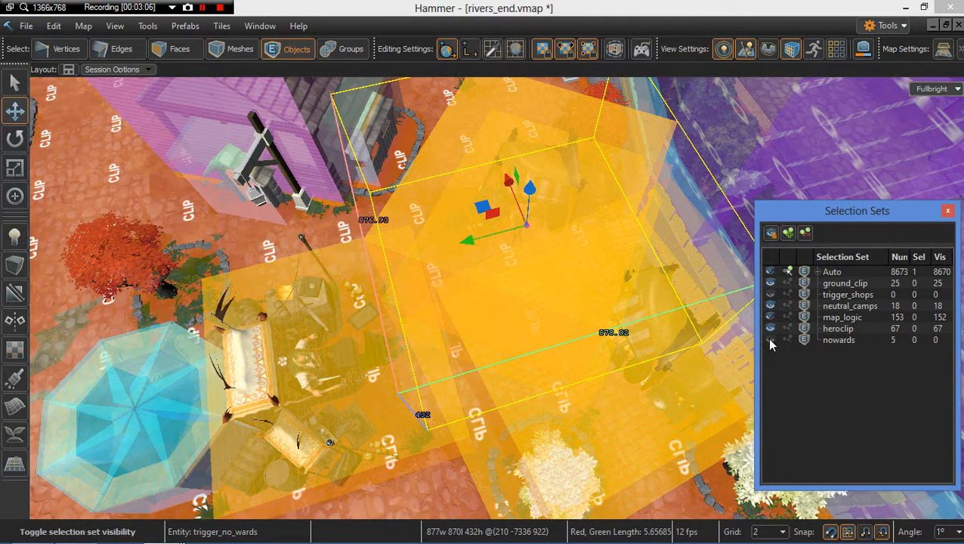
{"action": "right_click", "coordinate": [561, 253]}
{"action": "left_click", "coordinate": [839, 340]}
{"action": "right_click", "coordinate": [829, 339]}
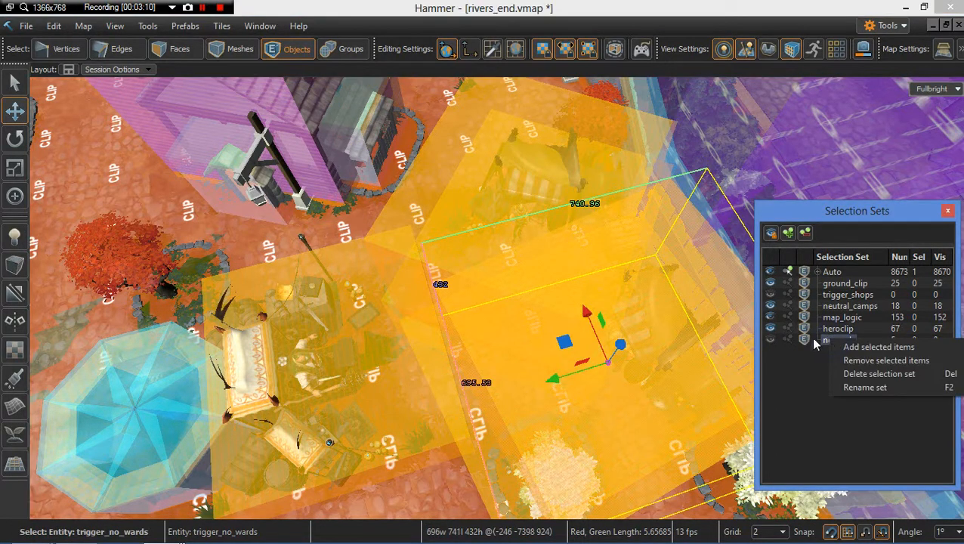
{"action": "left_click", "coordinate": [852, 344]}
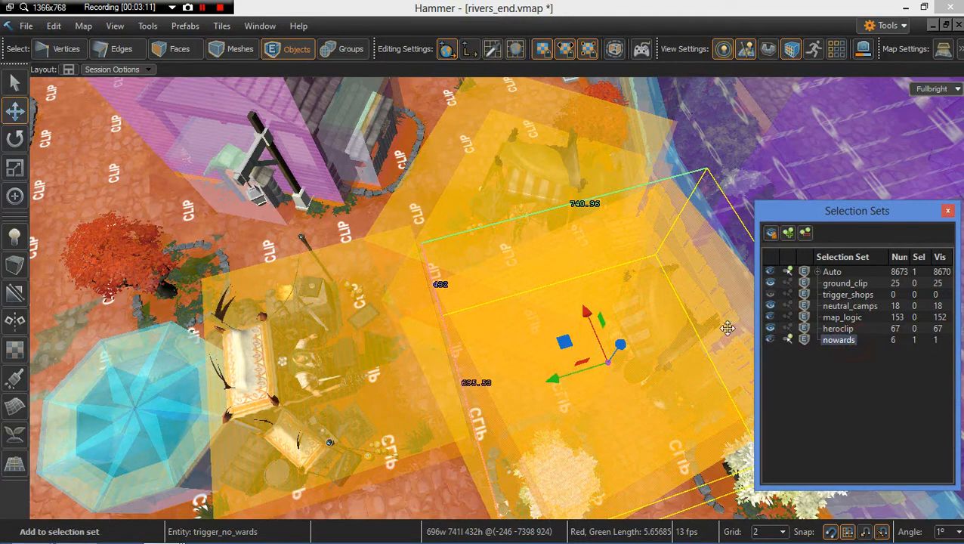
{"action": "left_click", "coordinate": [770, 340]}
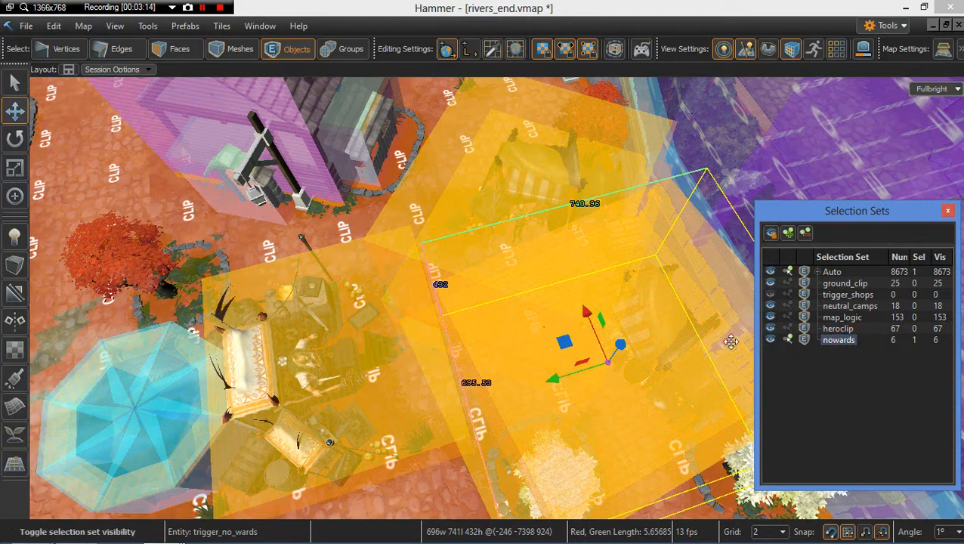
{"action": "left_click", "coordinate": [770, 340]}
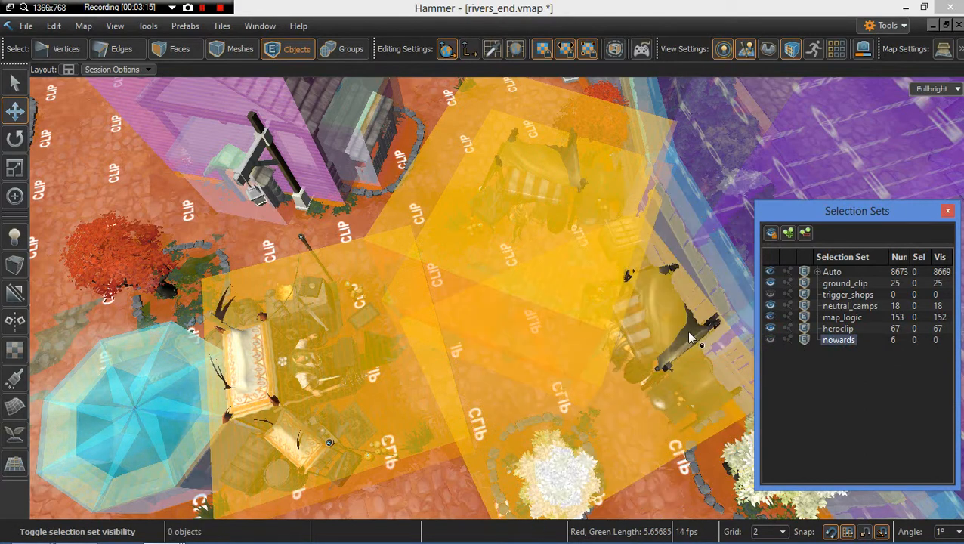
Step: Select a second trigger_no_wards volume, check its properties, and add it to the nowards selection set
{"action": "left_click", "coordinate": [530, 262]}
{"action": "double_click", "coordinate": [516, 247]}
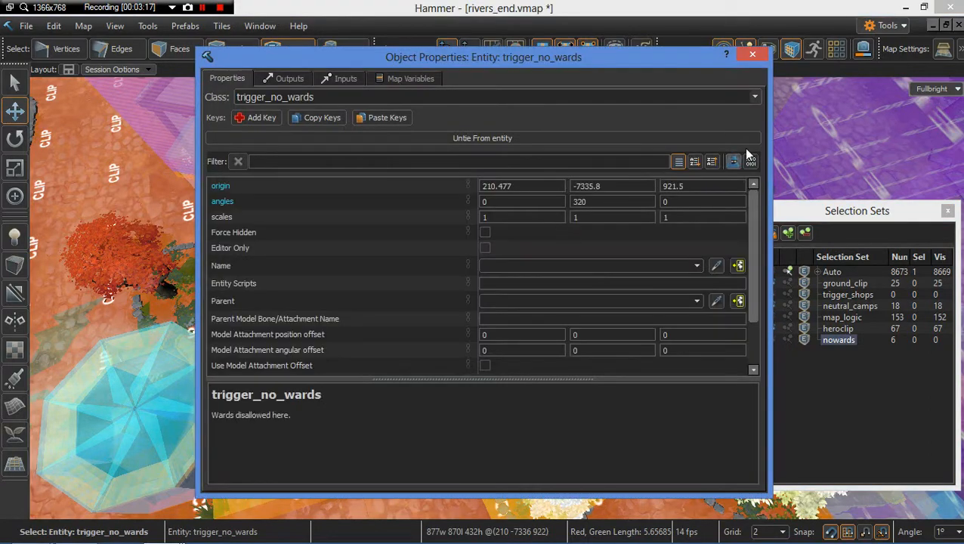
{"action": "left_click", "coordinate": [752, 54]}
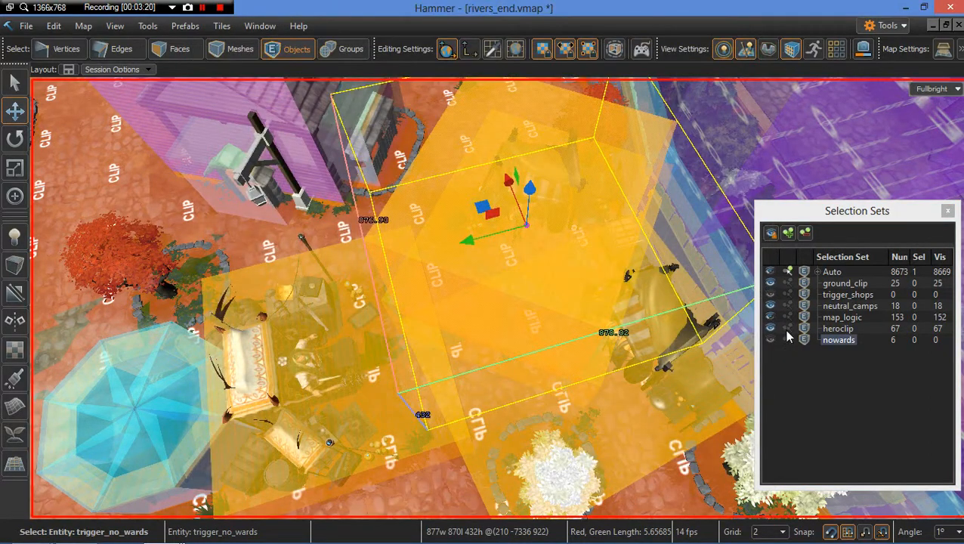
{"action": "right_click", "coordinate": [834, 344]}
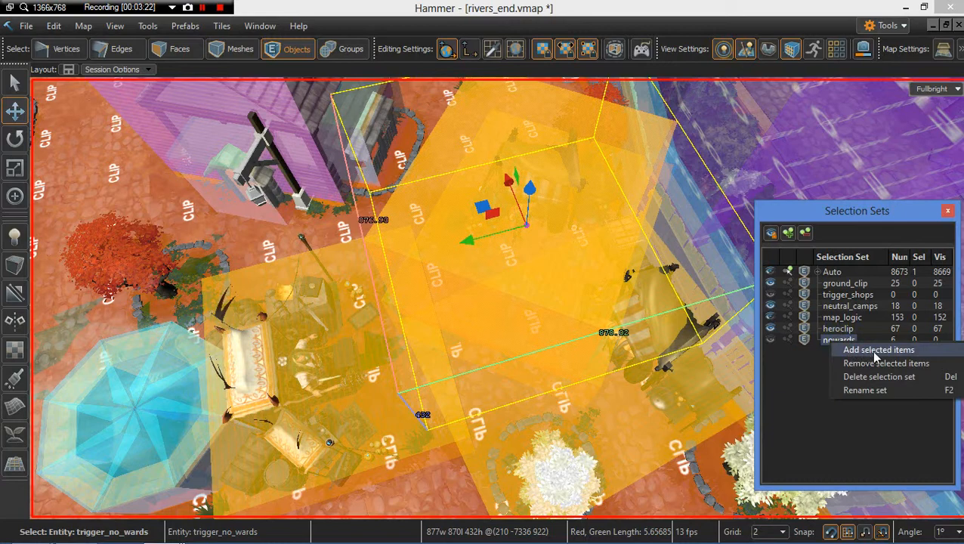
{"action": "left_click", "coordinate": [876, 352]}
Step: Hide the heroclip and nowards selection sets
{"action": "left_click", "coordinate": [771, 330]}
{"action": "left_click", "coordinate": [770, 337]}
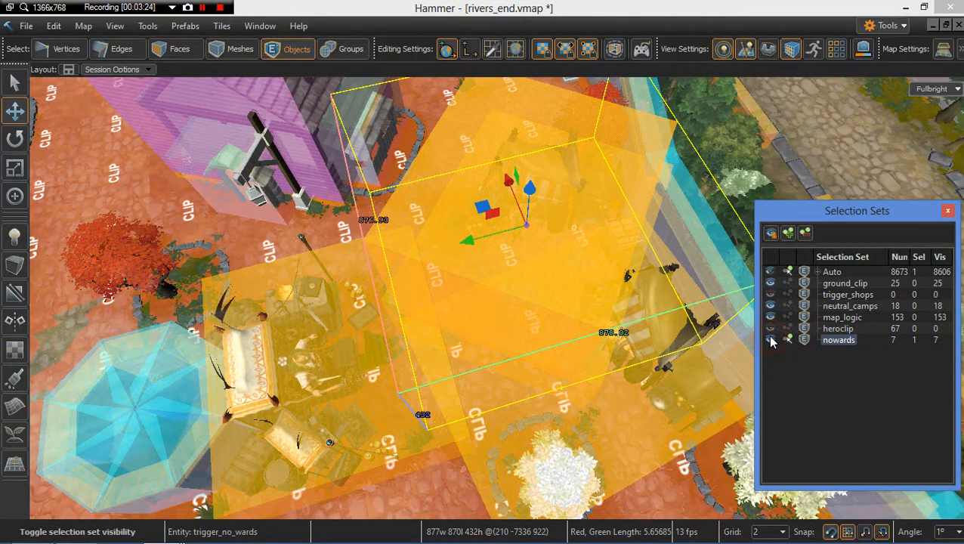
{"action": "left_click", "coordinate": [770, 339]}
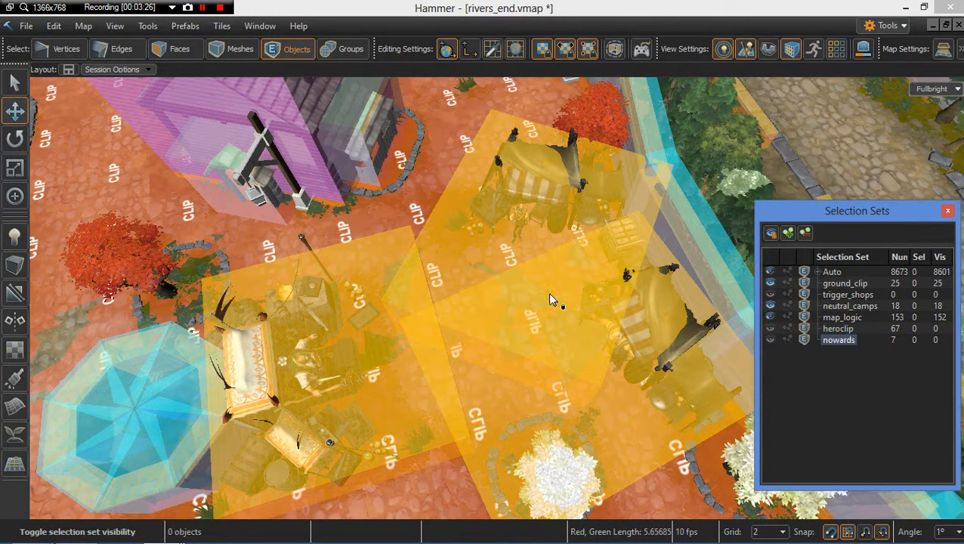
Step: Open the trigger_shop entity's properties and scroll through them to the Shop Type setting, then close them
{"action": "right_click_drag", "start_coordinate": [549, 293], "coordinate": [470, 281]}
{"action": "left_click", "coordinate": [426, 268]}
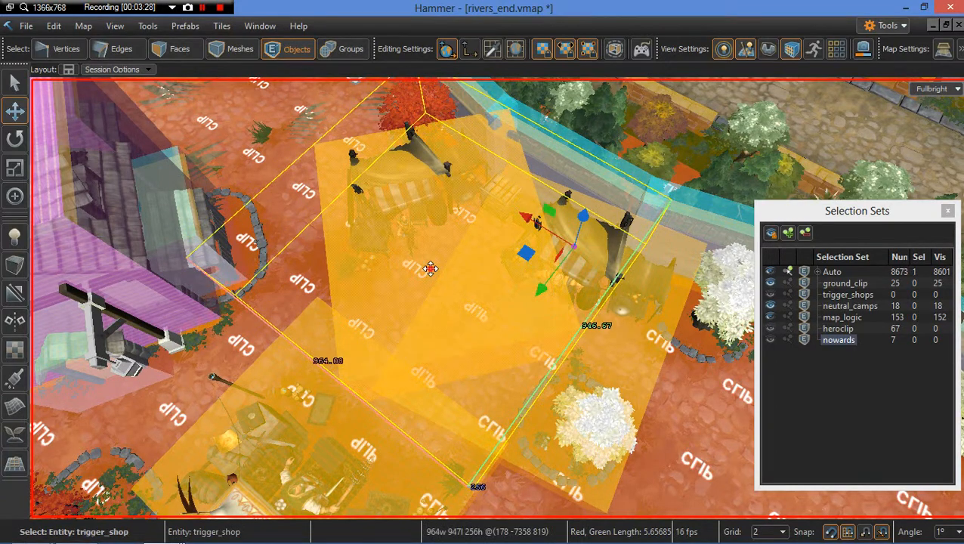
{"action": "double_click", "coordinate": [429, 269]}
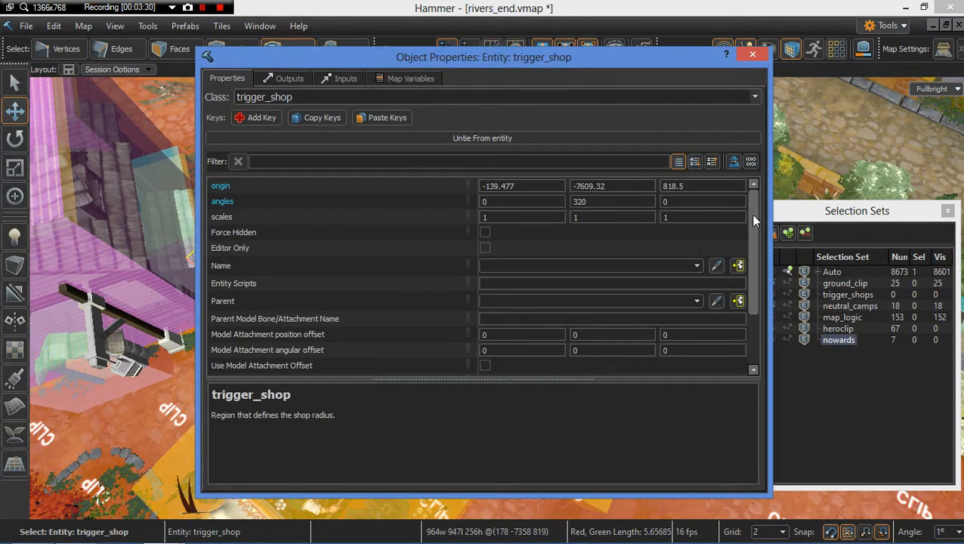
{"action": "left_click_drag", "start_coordinate": [753, 219], "coordinate": [746, 273]}
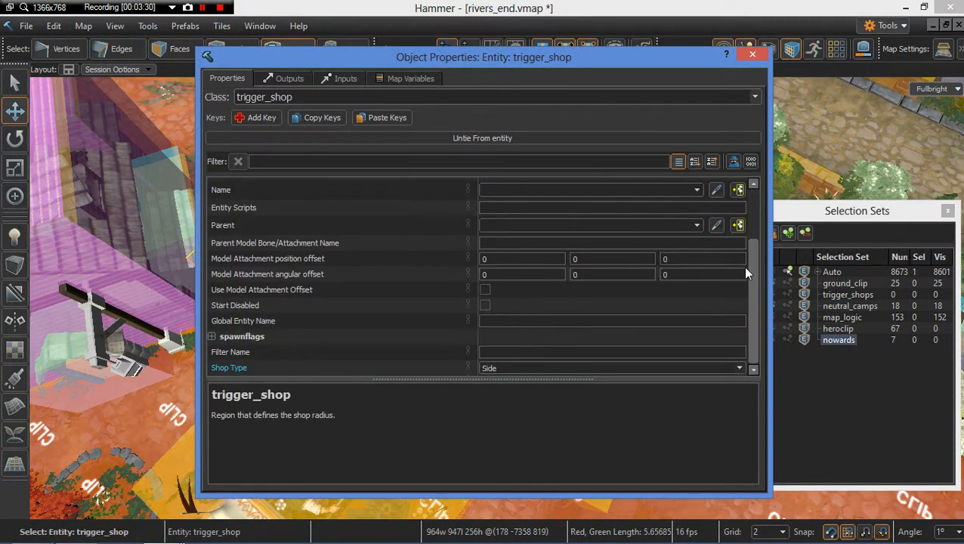
{"action": "left_click", "coordinate": [756, 56]}
Step: Switch to group selection and select the 12-object market stall group near the shop trigger
{"action": "scroll", "coordinate": [559, 232], "scroll_direction": "up", "scroll_amount": 3}
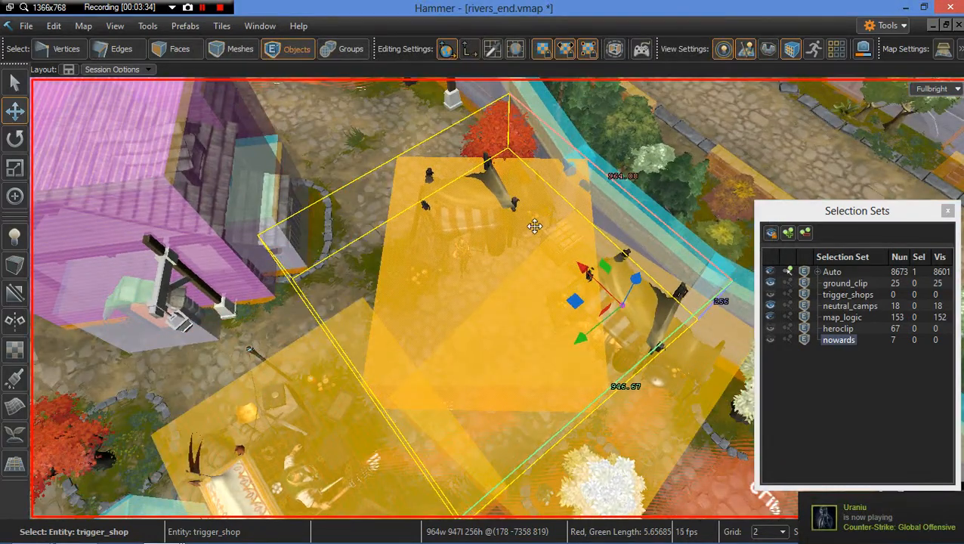
{"action": "key", "text": "4"}
{"action": "key", "text": "5"}
{"action": "key", "text": "6"}
{"action": "left_click", "coordinate": [461, 230]}
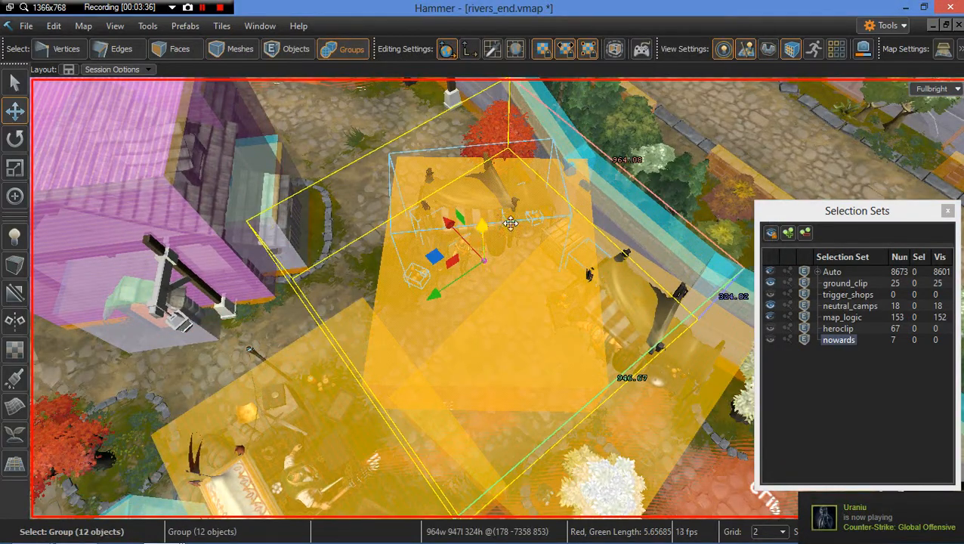
{"action": "right_click_drag", "start_coordinate": [551, 230], "coordinate": [370, 216]}
{"action": "mouse_move", "coordinate": [655, 256]}
{"action": "right_mouse_down"}
{"action": "mouse_move", "coordinate": [608, 249]}
{"action": "mouse_move", "coordinate": [656, 257]}
{"action": "right_mouse_up"}
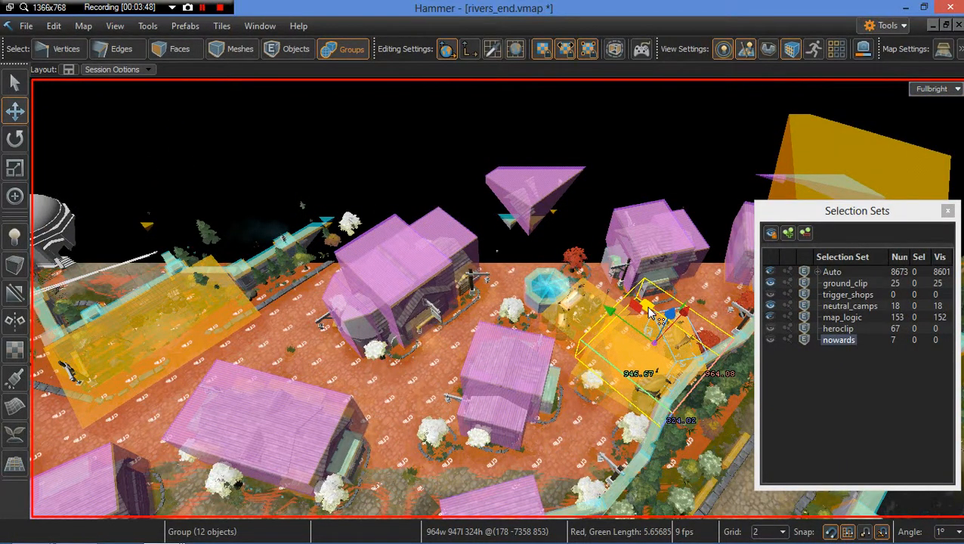
Step: Delete the selected stall group and undo the deletion
{"action": "key", "text": "Delete"}
{"action": "right_click_drag", "start_coordinate": [572, 293], "coordinate": [457, 269]}
{"action": "key", "text": "w"}
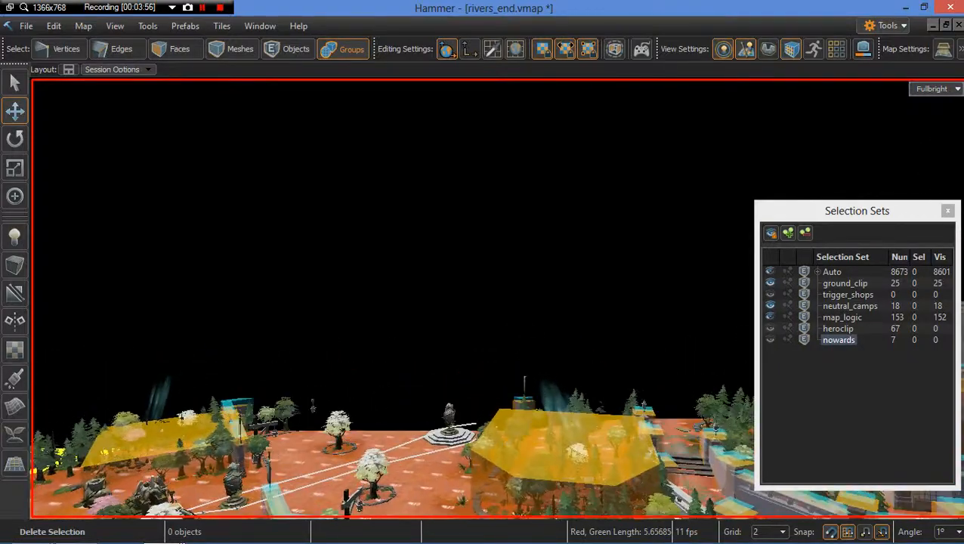
{"action": "right_click_drag", "start_coordinate": [498, 298], "coordinate": [612, 326]}
{"action": "key", "text": "ctrl+z"}
Step: Paste a copy of the stall group and nudge it down step by step until it rests on the ground
{"action": "key", "text": "ctrl+v"}
{"action": "right_click_drag", "start_coordinate": [484, 302], "coordinate": [523, 313]}
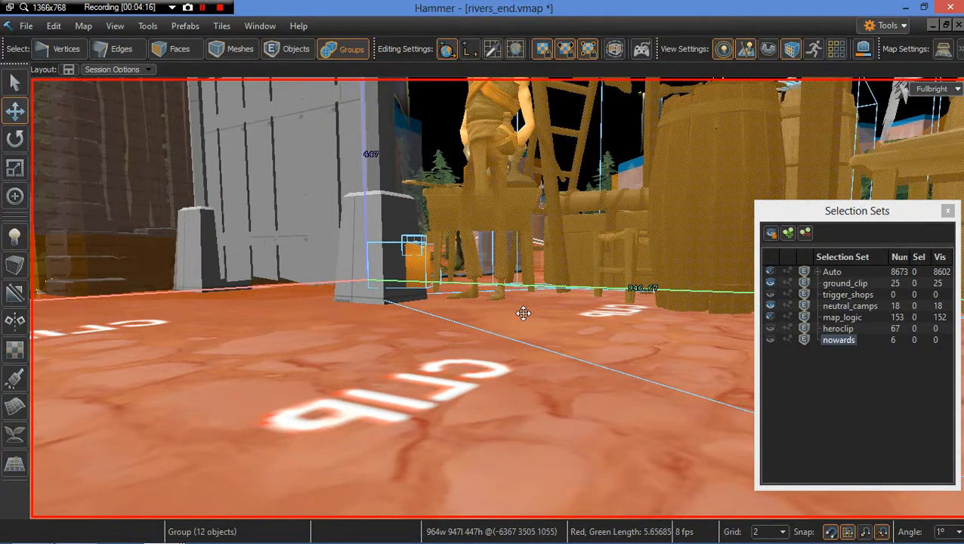
{"action": "key", "text": "Down"}
{"action": "key", "text": "Down"}
{"action": "key", "text": "Down"}
{"action": "key", "text": "Down"}
{"action": "key", "text": "Down"}
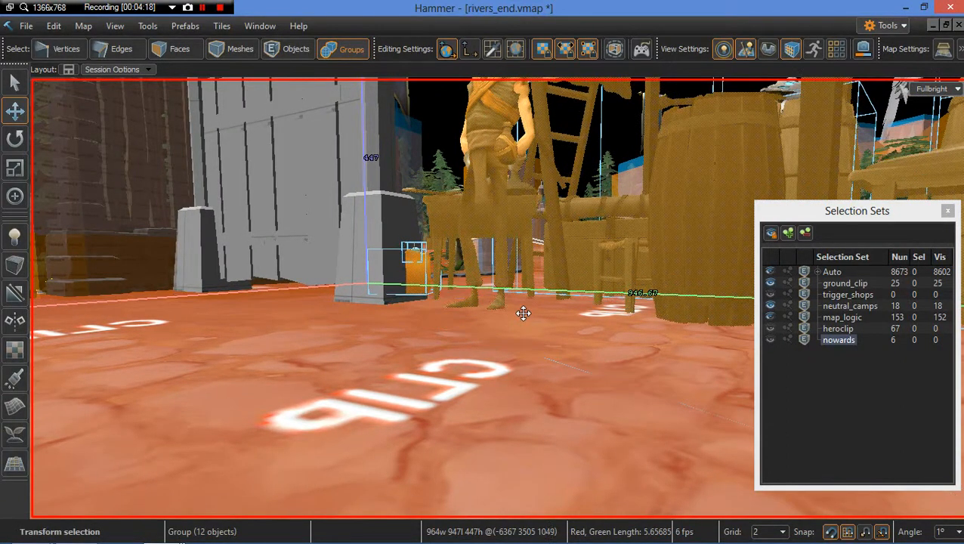
{"action": "key", "text": "Down"}
{"action": "key", "text": "Down"}
{"action": "key", "text": "Down"}
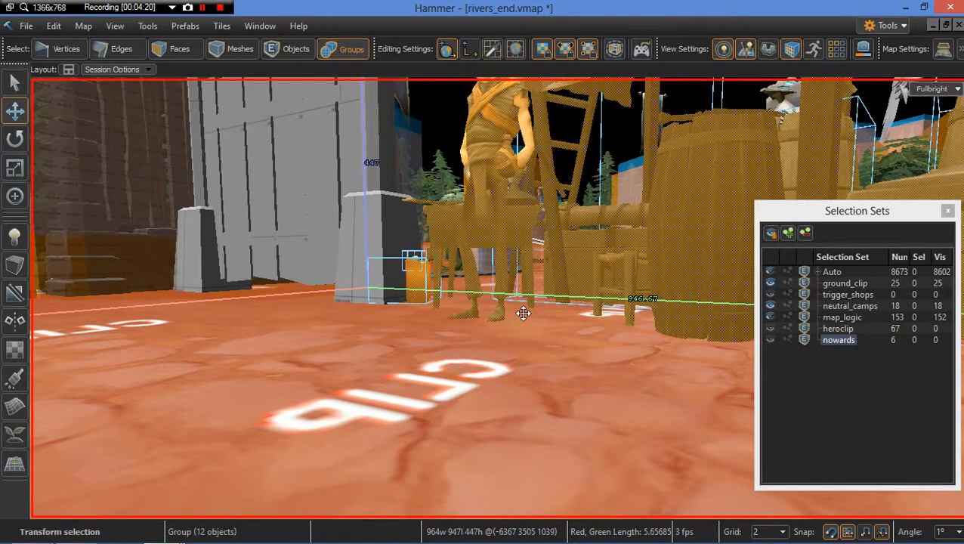
{"action": "key", "text": "Down"}
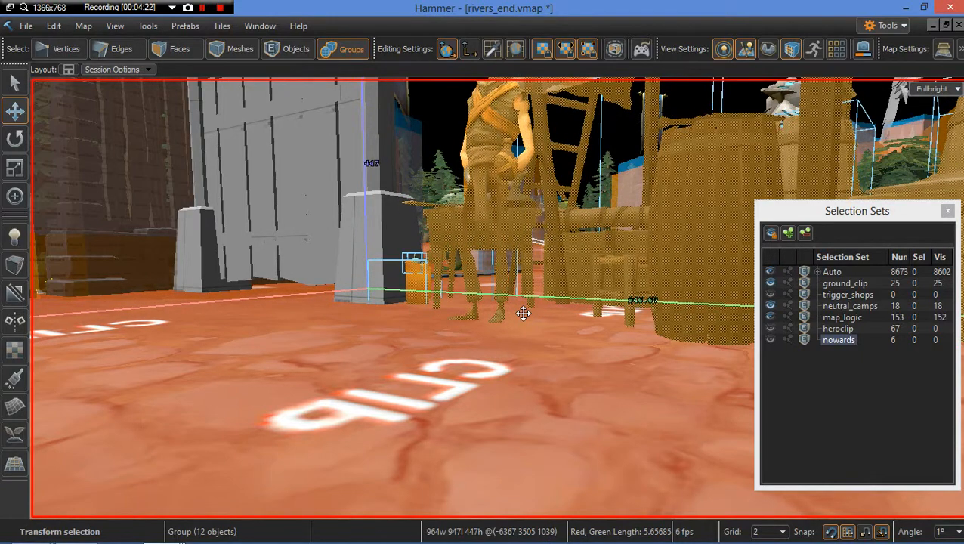
{"action": "key", "text": "Up"}
{"action": "key", "text": "Up"}
{"action": "right_click_drag", "start_coordinate": [496, 333], "coordinate": [531, 331]}
Step: Rotate the stall group and move it into place near the fence
{"action": "key", "text": "s"}
{"action": "key", "text": "e"}
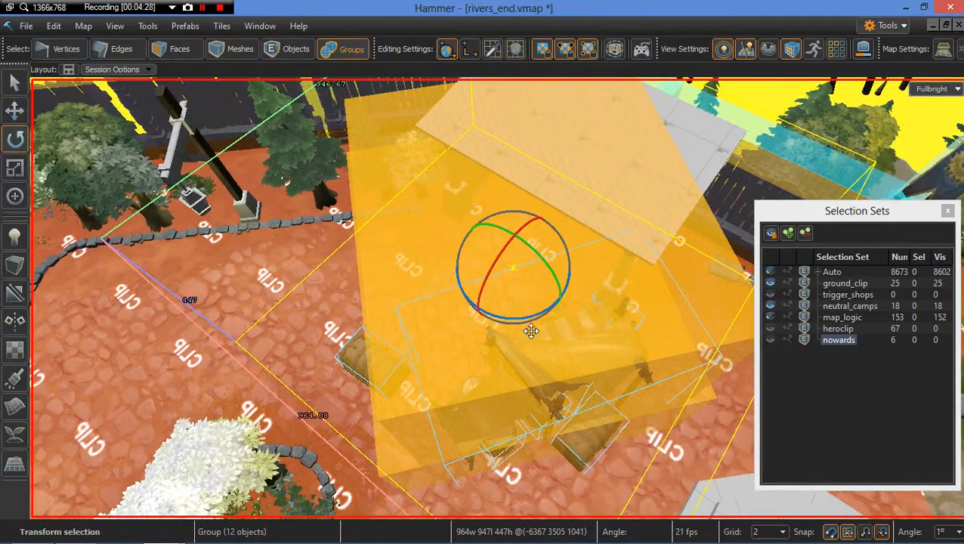
{"action": "left_click_drag", "start_coordinate": [552, 317], "coordinate": [608, 141]}
{"action": "left_click_drag", "start_coordinate": [394, 302], "coordinate": [413, 300], "text": "alt"}
{"action": "key", "text": "w"}
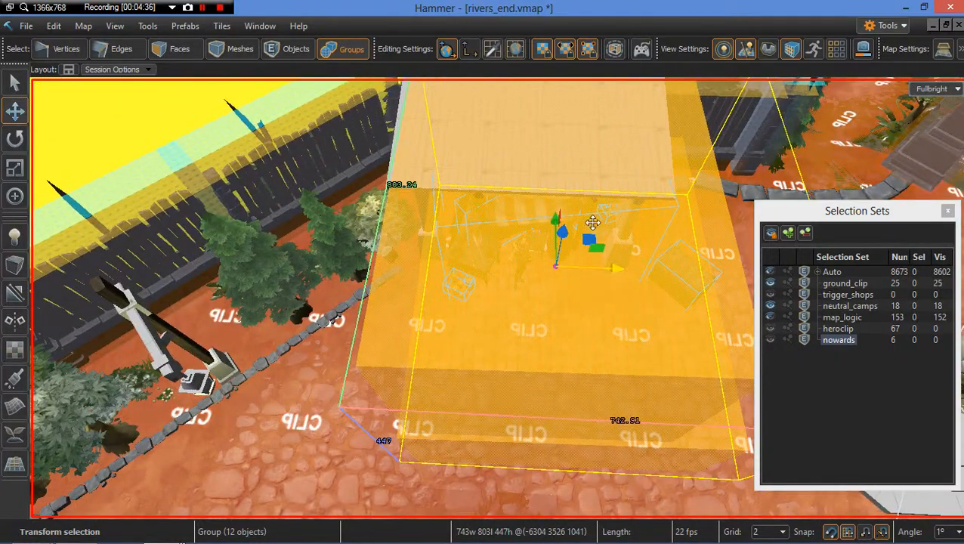
{"action": "left_click_drag", "start_coordinate": [587, 241], "coordinate": [553, 304]}
{"action": "right_click_drag", "start_coordinate": [553, 304], "coordinate": [527, 300]}
Step: Select the wooden canopy covering the stall and delete it
{"action": "left_click", "coordinate": [498, 150]}
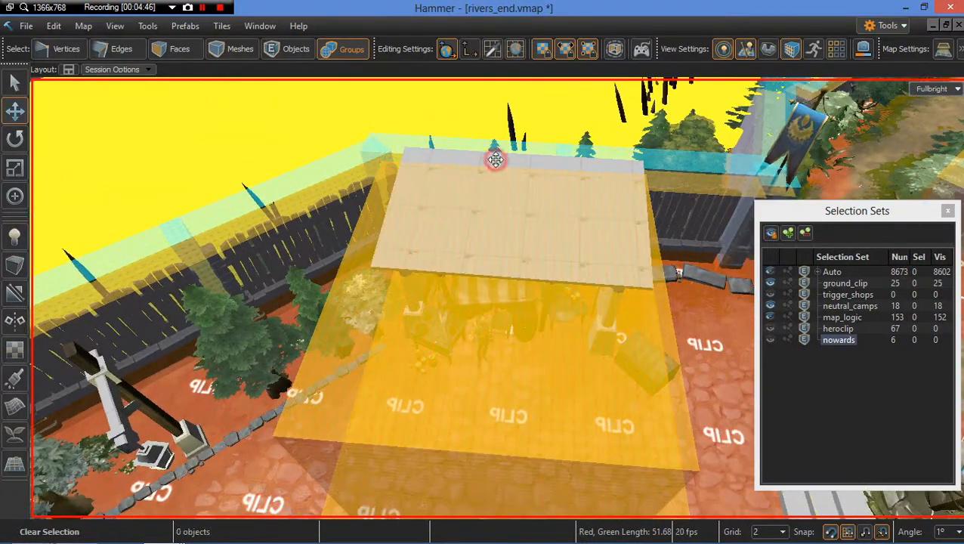
{"action": "left_click", "coordinate": [495, 159]}
{"action": "key", "text": "Delete"}
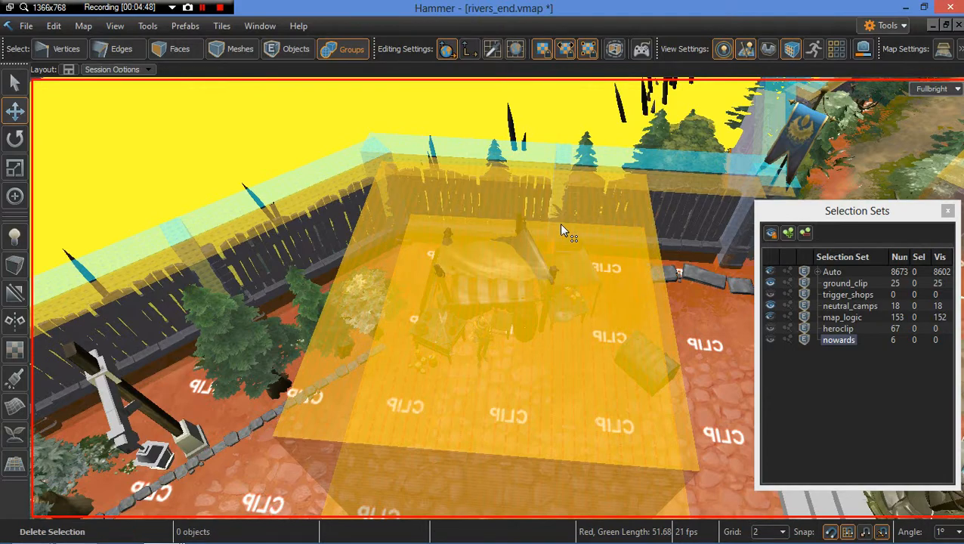
Step: Select and quick-hide the two clip brushes covering the stall
{"action": "right_click_drag", "start_coordinate": [559, 222], "coordinate": [513, 273]}
{"action": "key", "text": "w"}
{"action": "key", "text": "s"}
{"action": "left_click", "coordinate": [512, 272]}
{"action": "key", "text": "3"}
{"action": "key", "text": "4"}
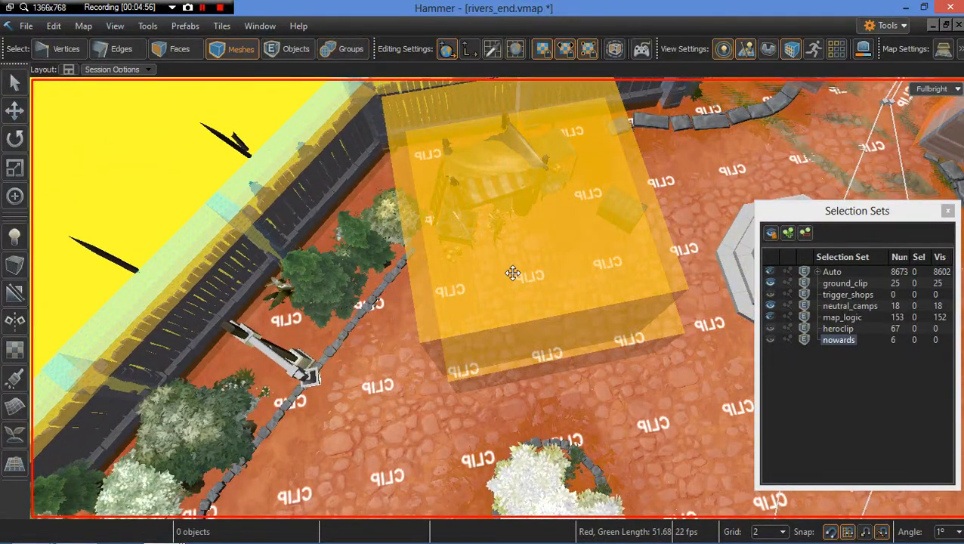
{"action": "key", "text": "5"}
{"action": "left_click", "coordinate": [512, 274]}
{"action": "key", "text": "h"}
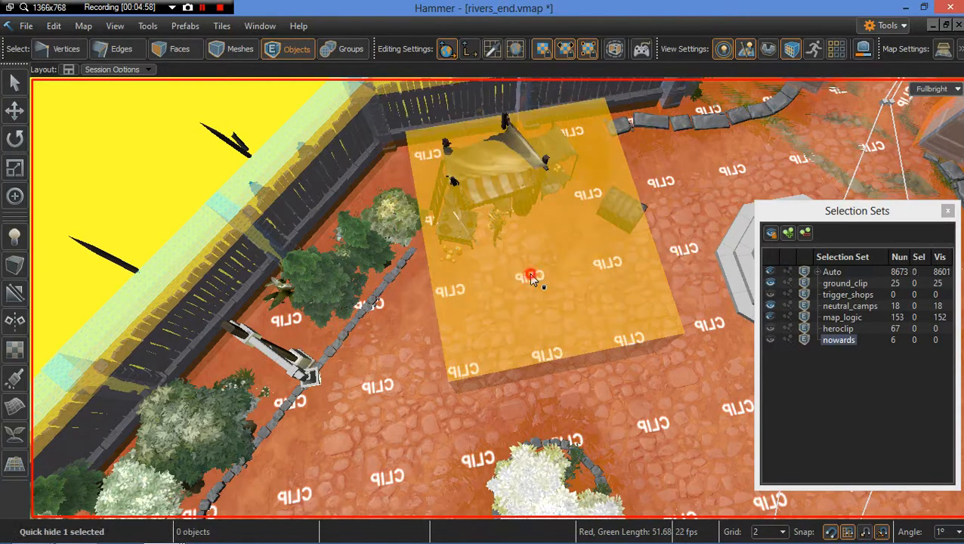
{"action": "left_click", "coordinate": [530, 273]}
{"action": "key", "text": "h"}
{"action": "right_click_drag", "start_coordinate": [465, 287], "coordinate": [618, 301]}
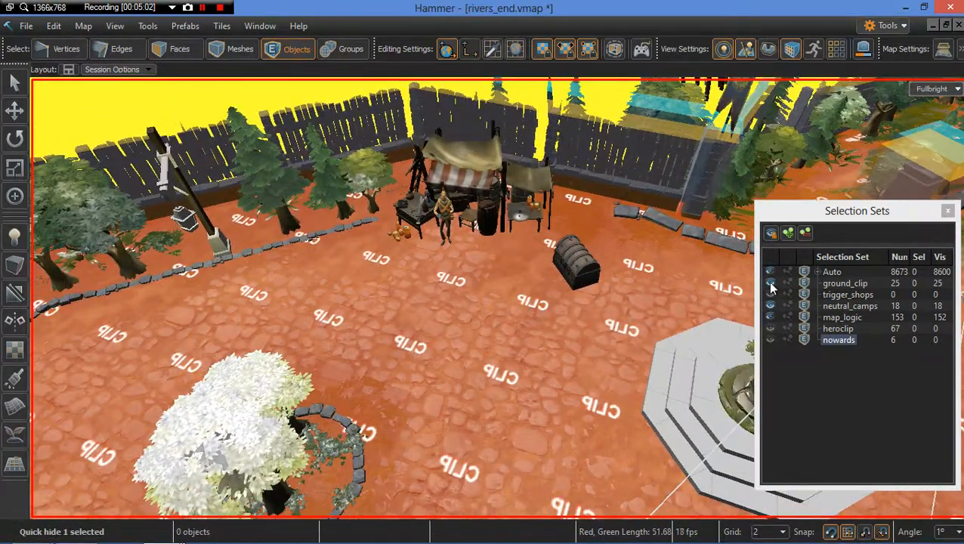
Step: Hide the ground_clip selection set
{"action": "left_click", "coordinate": [770, 283]}
{"action": "right_click_drag", "start_coordinate": [355, 252], "coordinate": [302, 261]}
{"action": "right_click_drag", "start_coordinate": [499, 299], "coordinate": [604, 321]}
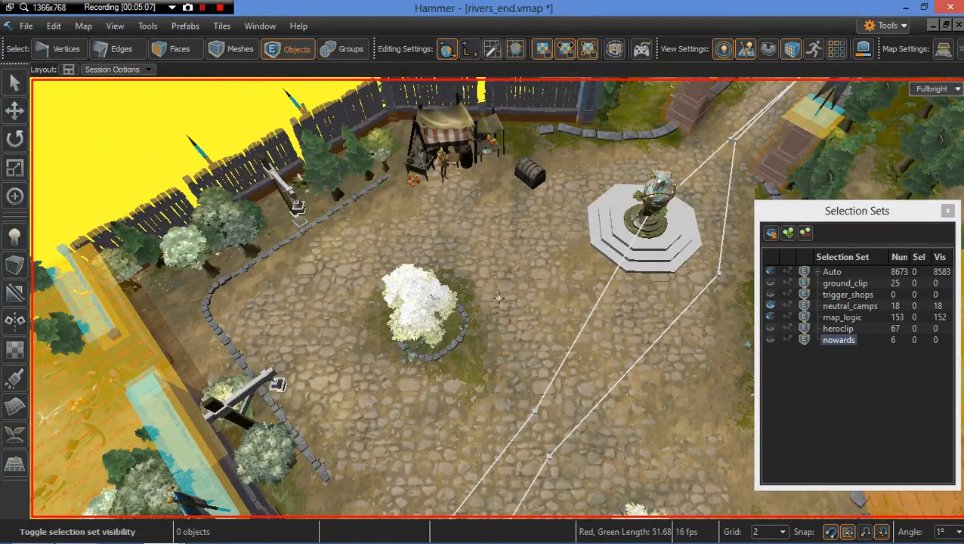
Step: Fly around the village and neutral camp area to examine the placement of props and trigger volumes
{"action": "right_click_drag", "start_coordinate": [499, 299], "coordinate": [423, 298]}
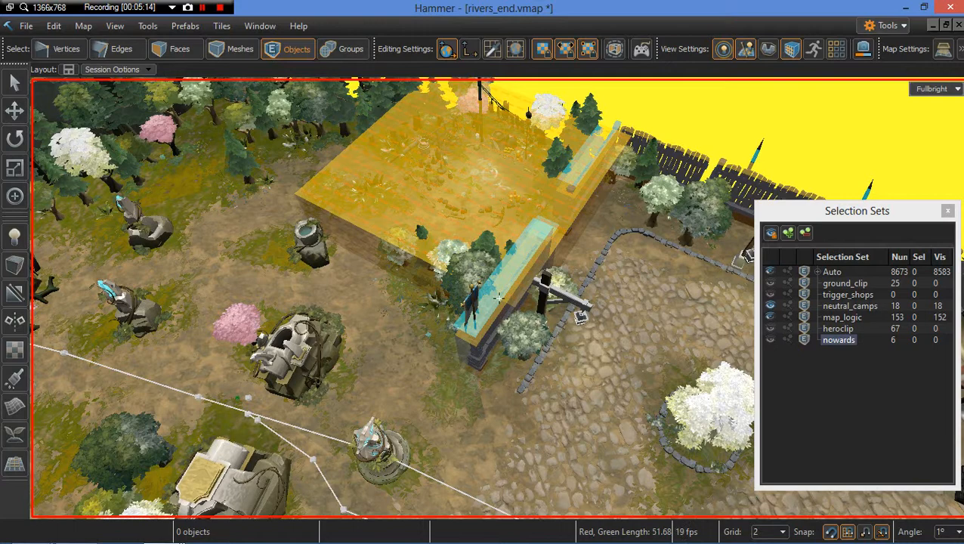
{"action": "right_click_drag", "start_coordinate": [499, 299], "coordinate": [400, 291]}
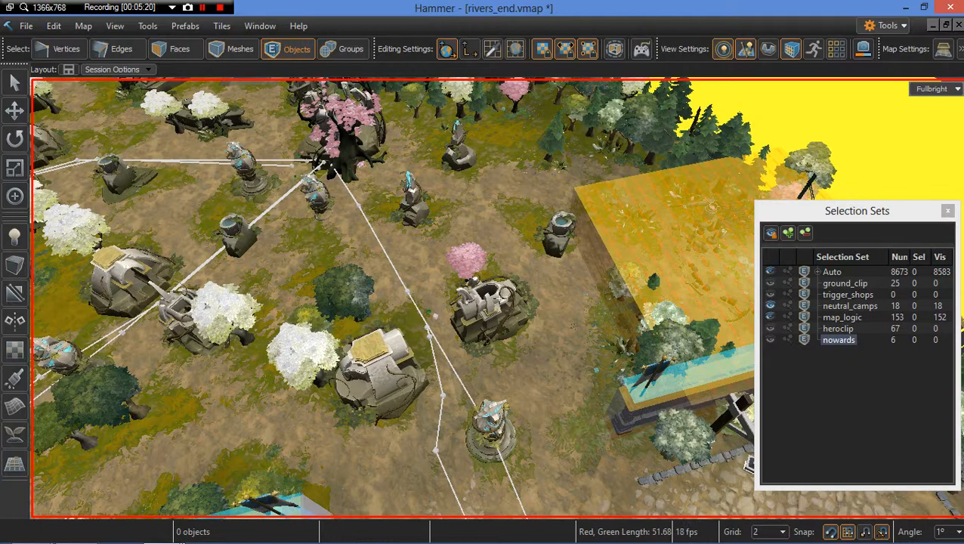
{"action": "right_click_drag", "start_coordinate": [573, 326], "coordinate": [355, 250]}
{"action": "right_click", "coordinate": [355, 250]}
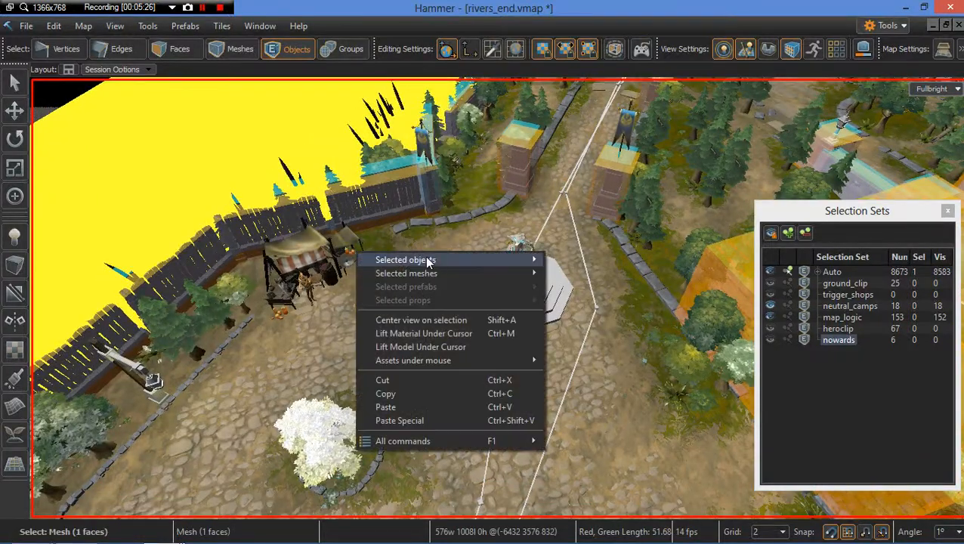
{"action": "mouse_move", "coordinate": [428, 261]}
{"action": "left_click", "coordinate": [511, 6]}
{"action": "right_click_drag", "start_coordinate": [448, 262], "coordinate": [548, 257]}
{"action": "key", "text": "Escape"}
{"action": "right_click_drag", "start_coordinate": [460, 281], "coordinate": [484, 318]}
{"action": "key", "text": "s"}
{"action": "key", "text": "w"}
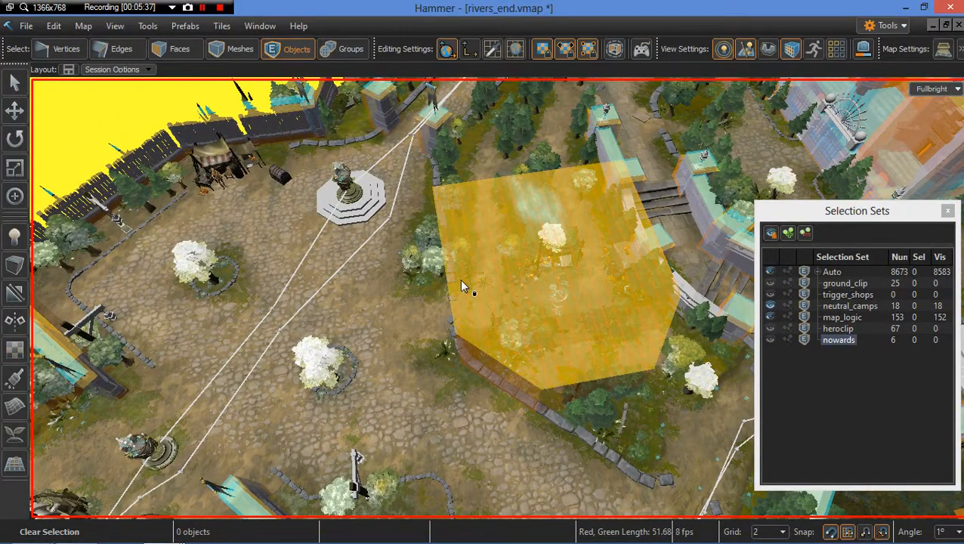
{"action": "right_click_drag", "start_coordinate": [462, 287], "coordinate": [401, 283]}
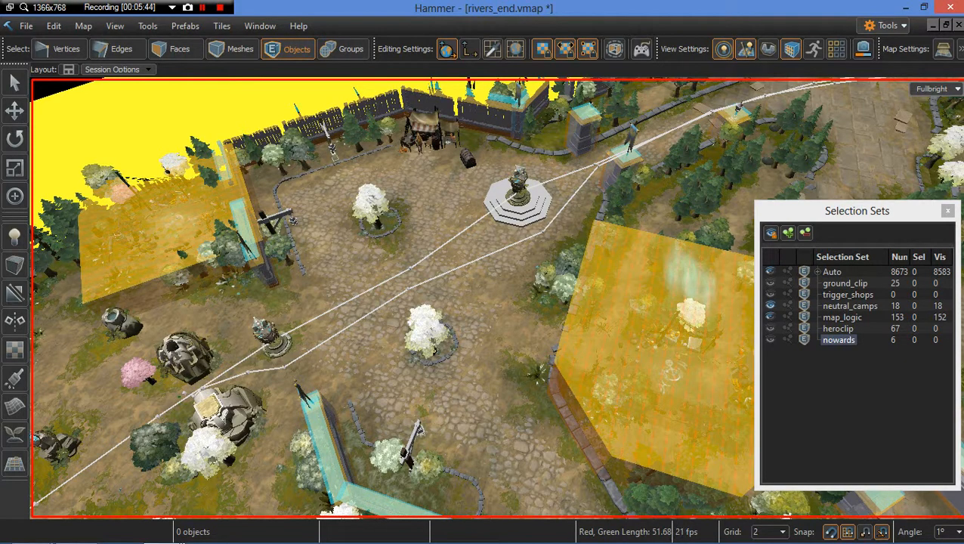
{"action": "right_click_drag", "start_coordinate": [462, 287], "coordinate": [392, 284]}
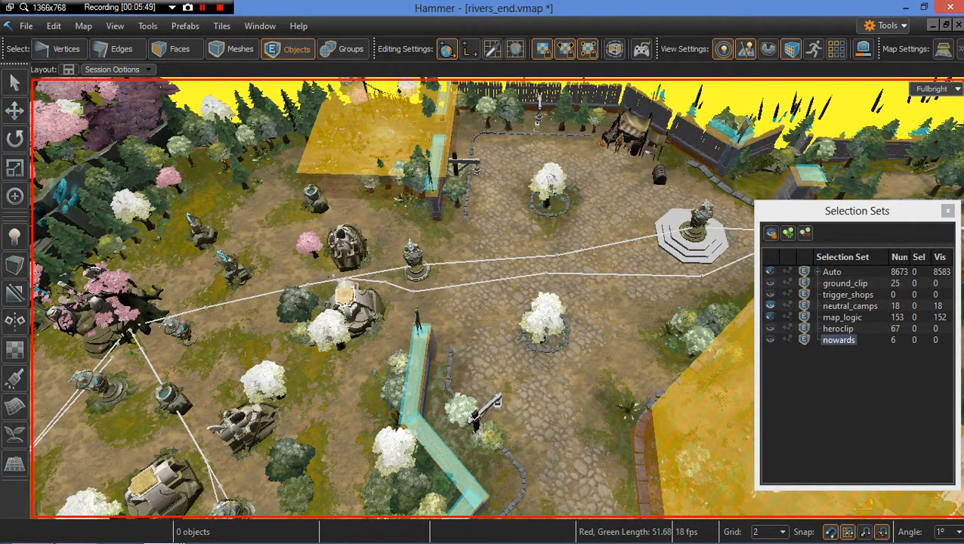
Step: Hide the neutral_camps selection set and fly over to the ritual camp clearing beside the village wall
{"action": "right_click_drag", "start_coordinate": [462, 287], "coordinate": [462, 236]}
{"action": "key", "text": "a"}
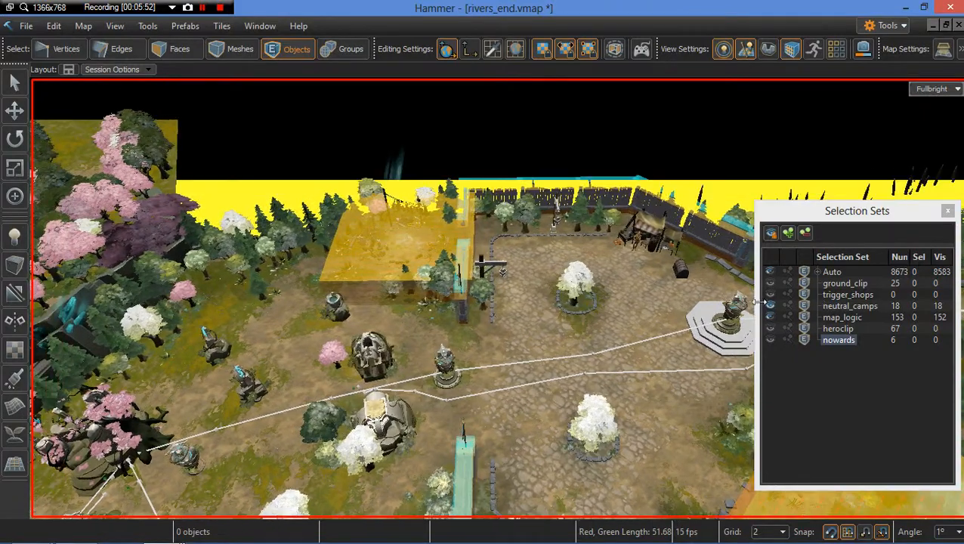
{"action": "left_click", "coordinate": [770, 306]}
{"action": "mouse_move", "coordinate": [491, 300]}
{"action": "right_mouse_down"}
{"action": "mouse_move", "coordinate": [597, 359]}
{"action": "mouse_move", "coordinate": [470, 310]}
{"action": "mouse_move", "coordinate": [489, 285]}
{"action": "right_mouse_up"}
{"action": "key", "text": "w"}
{"action": "key", "text": "a"}
{"action": "key", "text": "s"}
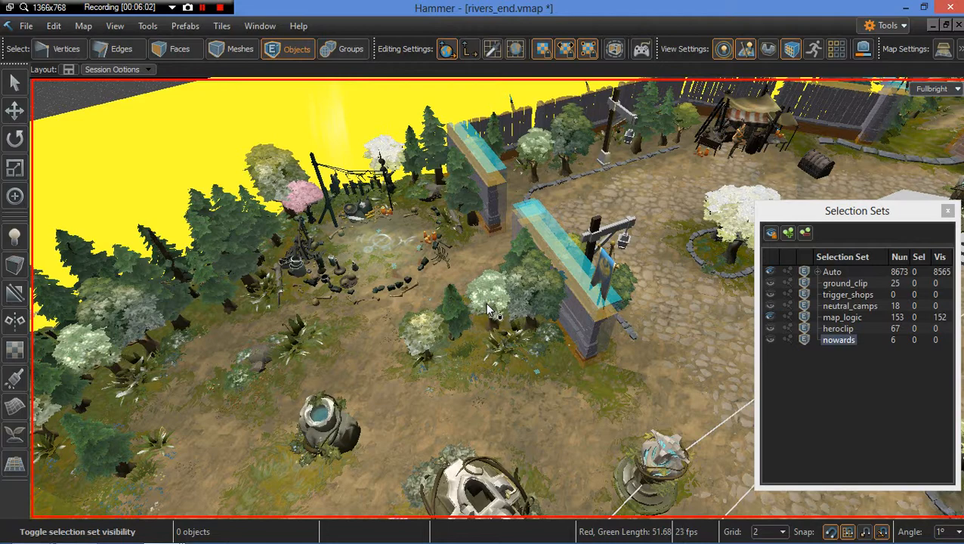
{"action": "right_click_drag", "start_coordinate": [487, 305], "coordinate": [528, 314]}
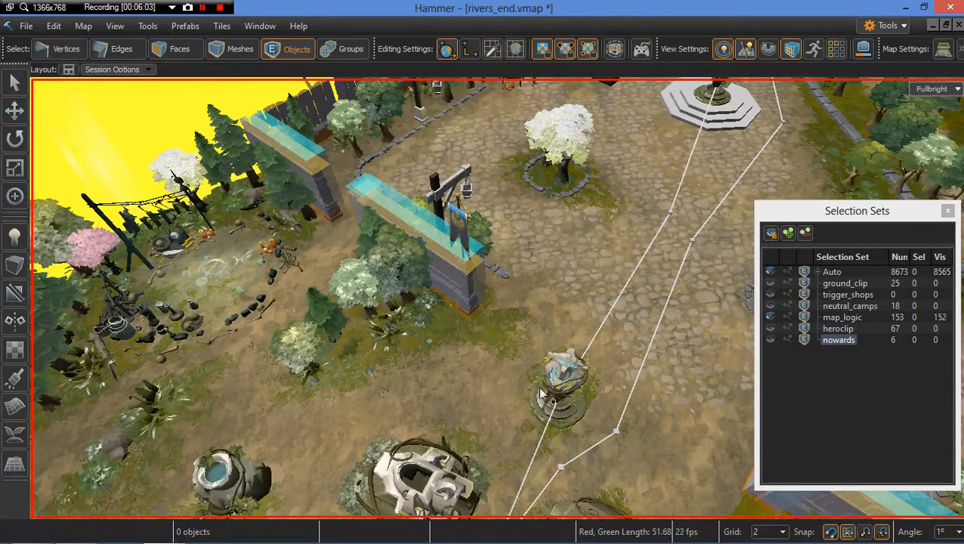
{"action": "mouse_move", "coordinate": [541, 394]}
{"action": "right_mouse_down"}
{"action": "mouse_move", "coordinate": [505, 378]}
{"action": "mouse_move", "coordinate": [481, 394]}
{"action": "mouse_move", "coordinate": [545, 386]}
{"action": "right_mouse_up"}
{"action": "key", "text": "w"}
{"action": "key", "text": "s"}
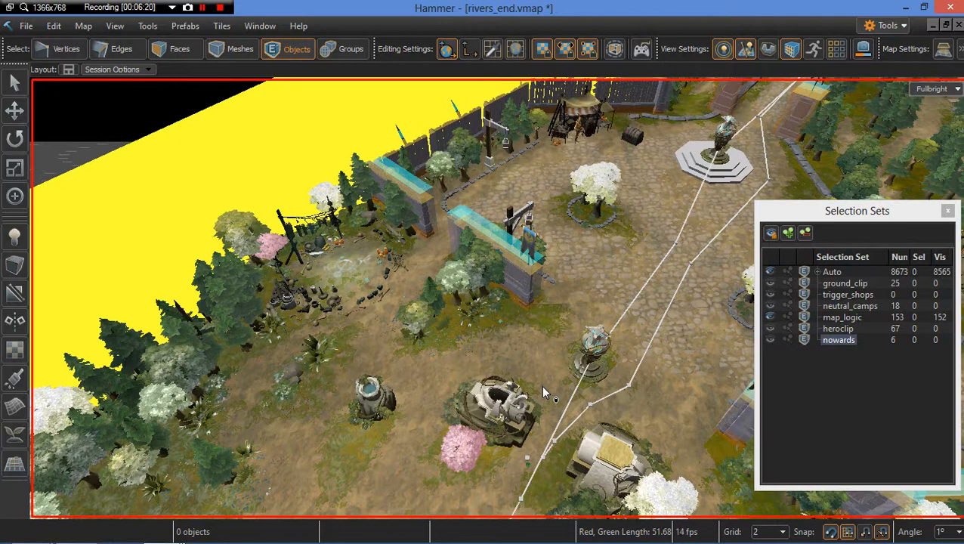
{"action": "right_click_drag", "start_coordinate": [512, 321], "coordinate": [361, 276]}
{"action": "key", "text": "w"}
{"action": "scroll", "coordinate": [523, 414], "scroll_direction": "down", "scroll_amount": 1}
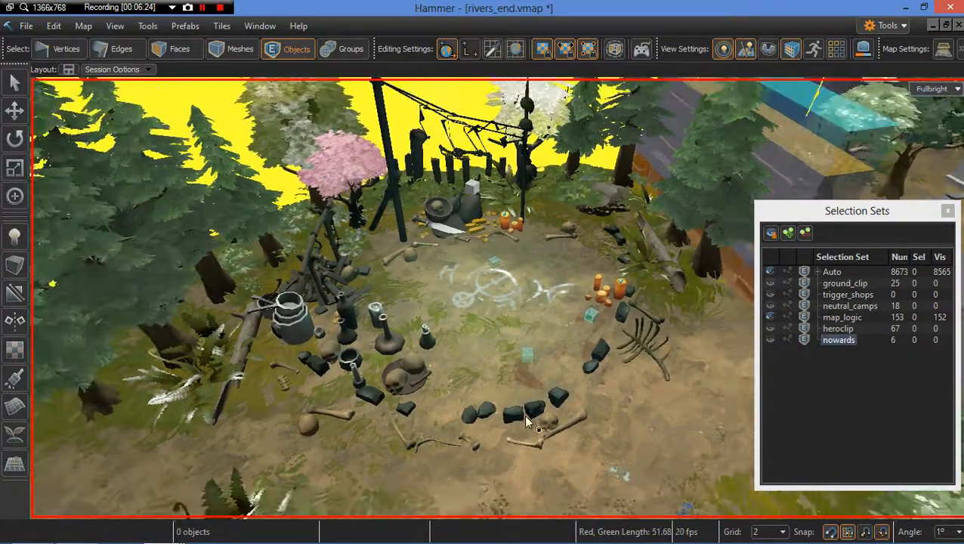
Step: Show the neutral_camps set again, then select the radiant light-rays prop above the camp and delete it
{"action": "left_click", "coordinate": [769, 293]}
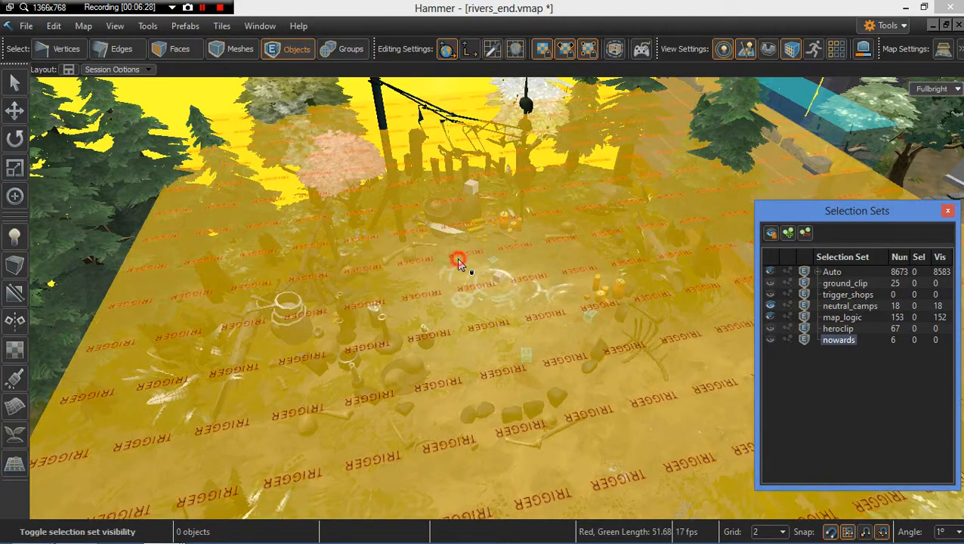
{"action": "left_click", "coordinate": [516, 272]}
{"action": "key", "text": "s"}
{"action": "right_click_drag", "start_coordinate": [488, 280], "coordinate": [459, 216]}
{"action": "key", "text": "w"}
{"action": "left_click", "coordinate": [380, 145]}
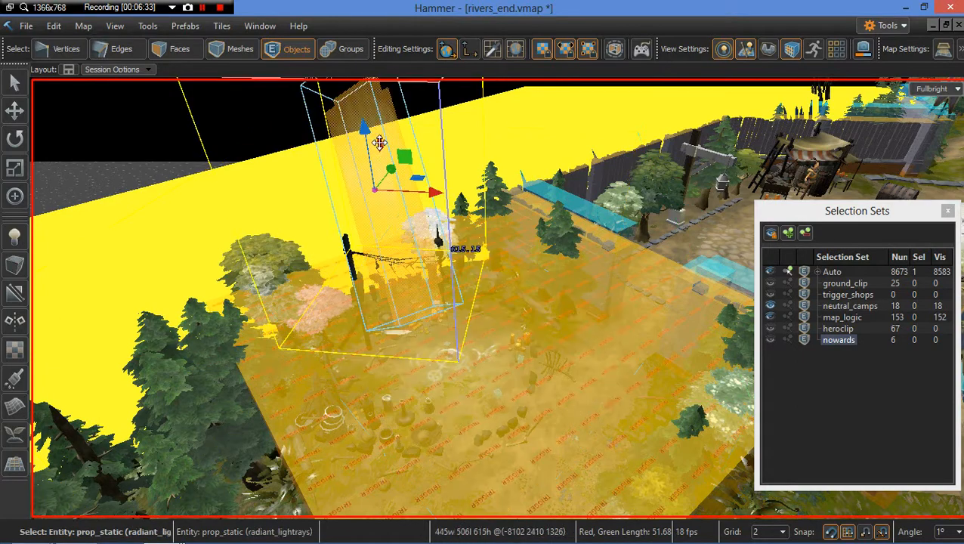
{"action": "key", "text": "Delete"}
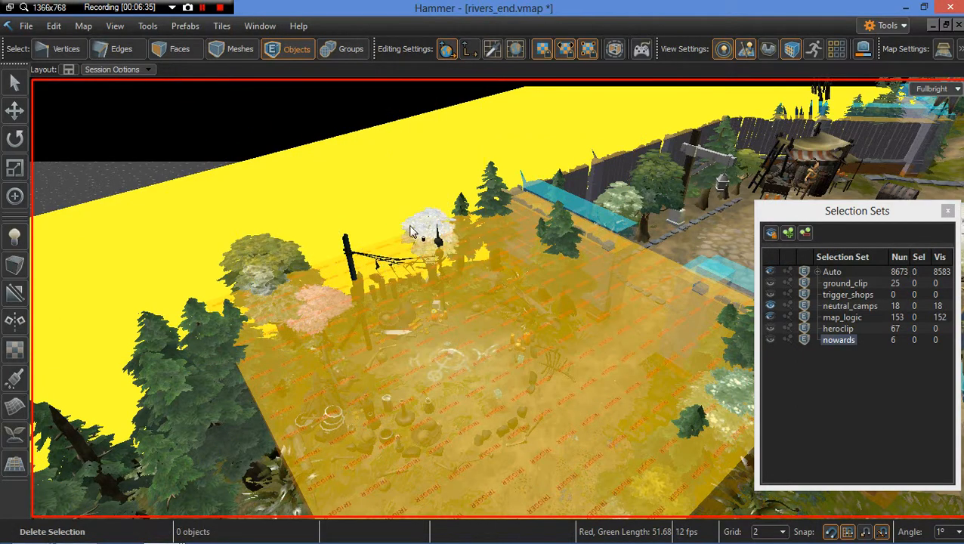
Step: Try moving the dust_01 overlay prop over the camp with the neutral_camps set hidden
{"action": "left_click", "coordinate": [432, 352]}
{"action": "scroll", "coordinate": [454, 346], "scroll_direction": "up", "scroll_amount": 5}
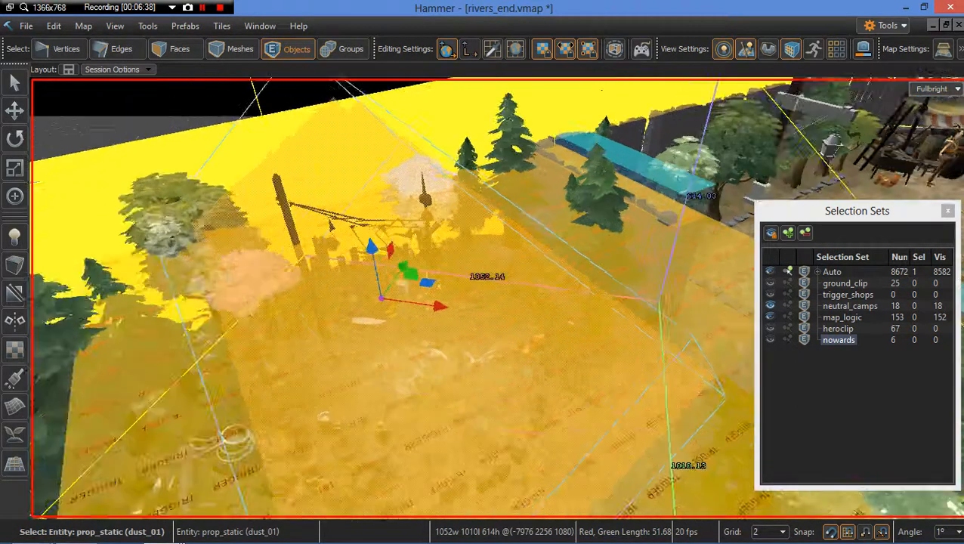
{"action": "key", "text": "Escape"}
{"action": "scroll", "coordinate": [454, 345], "scroll_direction": "up", "scroll_amount": 5}
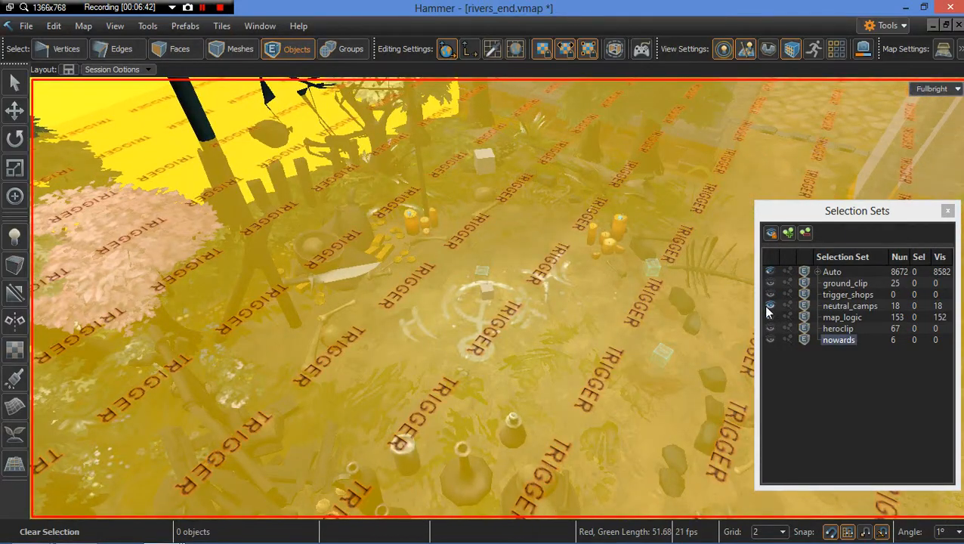
{"action": "left_click", "coordinate": [769, 306]}
{"action": "scroll", "coordinate": [499, 299], "scroll_direction": "down", "scroll_amount": 5}
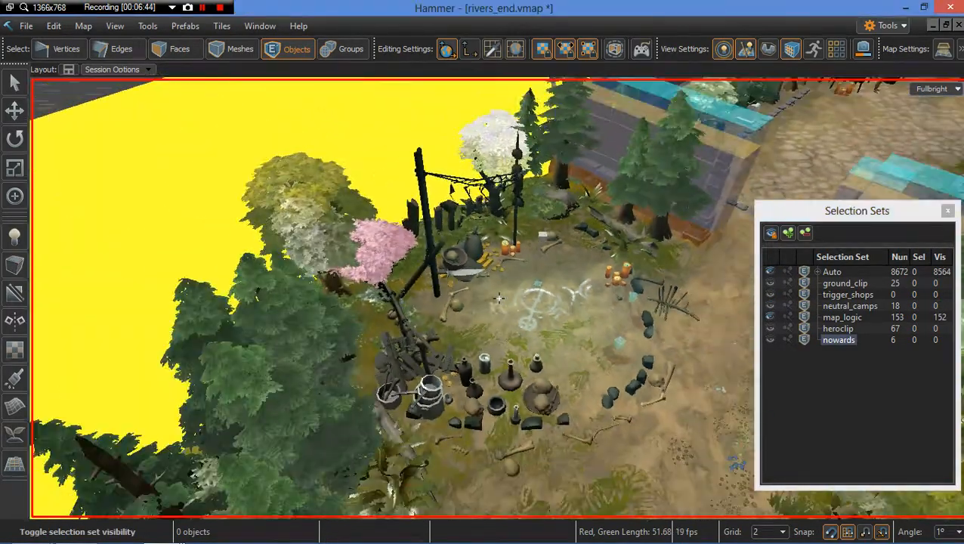
{"action": "scroll", "coordinate": [499, 280], "scroll_direction": "down", "scroll_amount": 4}
{"action": "scroll", "coordinate": [493, 273], "scroll_direction": "up", "scroll_amount": 5}
{"action": "left_click_drag", "start_coordinate": [492, 273], "coordinate": [744, 161], "text": "alt"}
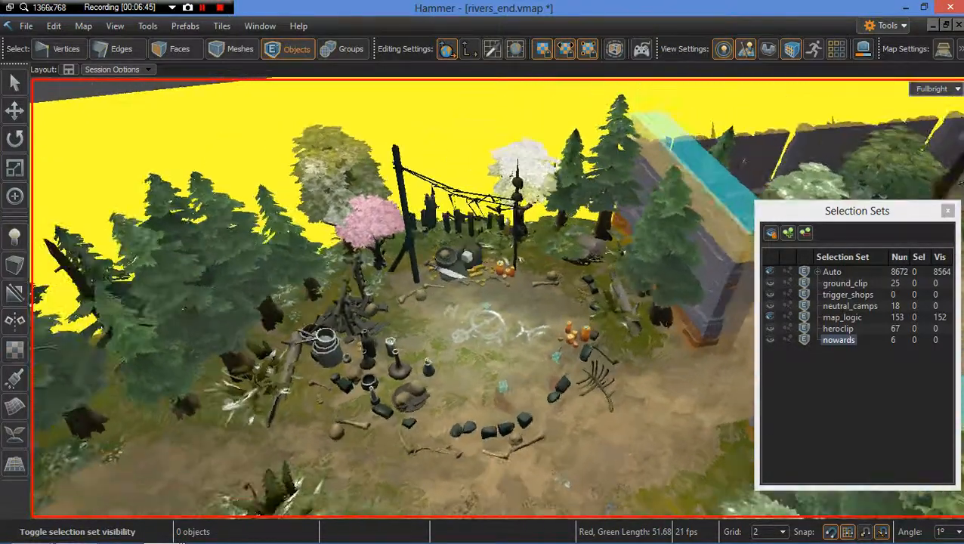
{"action": "left_click_drag", "start_coordinate": [491, 302], "coordinate": [567, 287], "text": "alt"}
{"action": "scroll", "coordinate": [491, 302], "scroll_direction": "up", "scroll_amount": 5}
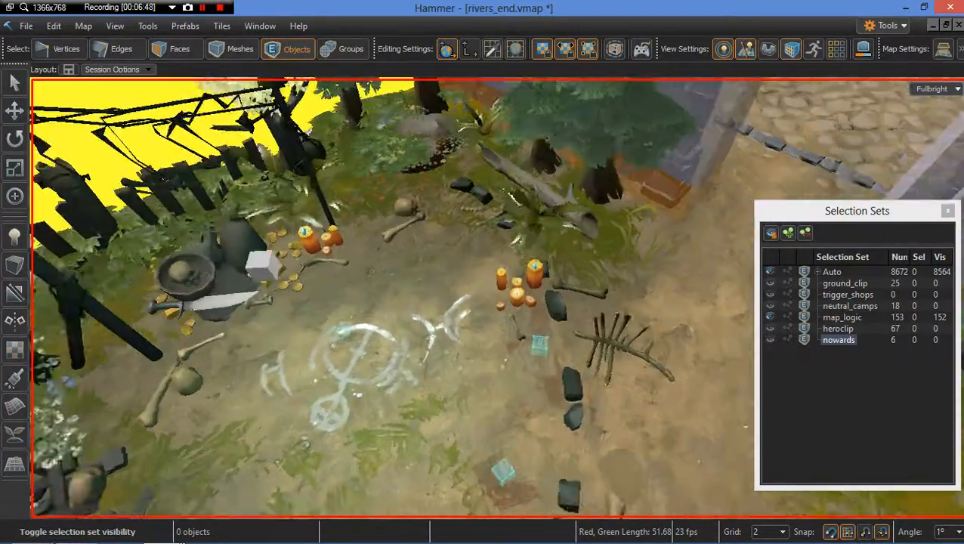
{"action": "scroll", "coordinate": [514, 274], "scroll_direction": "down", "scroll_amount": 5}
{"action": "scroll", "coordinate": [559, 280], "scroll_direction": "up", "scroll_amount": 4}
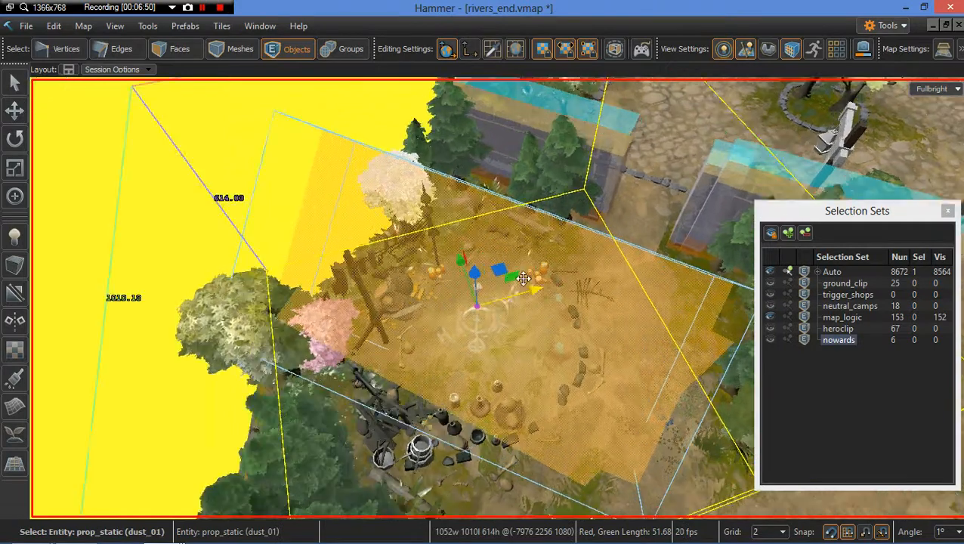
{"action": "left_click_drag", "start_coordinate": [487, 269], "coordinate": [572, 167]}
{"action": "key", "text": "Escape"}
{"action": "right_click_drag", "start_coordinate": [546, 190], "coordinate": [540, 231]}
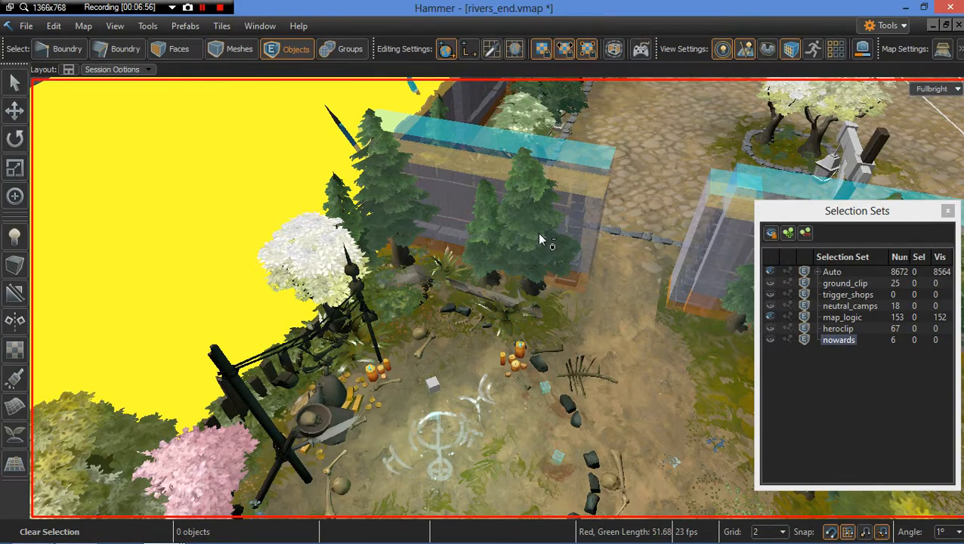
Step: Undo the dust prop move, the visibility change and the light-rays deletion
{"action": "key", "text": "ctrl+z"}
{"action": "key", "text": "ctrl+z"}
{"action": "mouse_move", "coordinate": [576, 245]}
{"action": "right_mouse_down"}
{"action": "mouse_move", "coordinate": [540, 266]}
{"action": "mouse_move", "coordinate": [525, 308]}
{"action": "mouse_move", "coordinate": [576, 243]}
{"action": "right_mouse_up"}
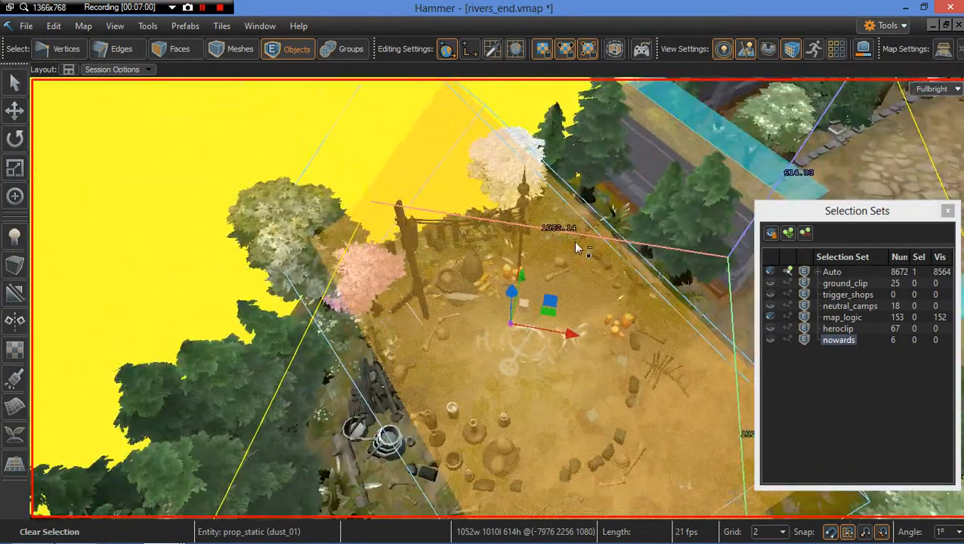
{"action": "key", "text": "ctrl+z"}
{"action": "key", "text": "ctrl+z"}
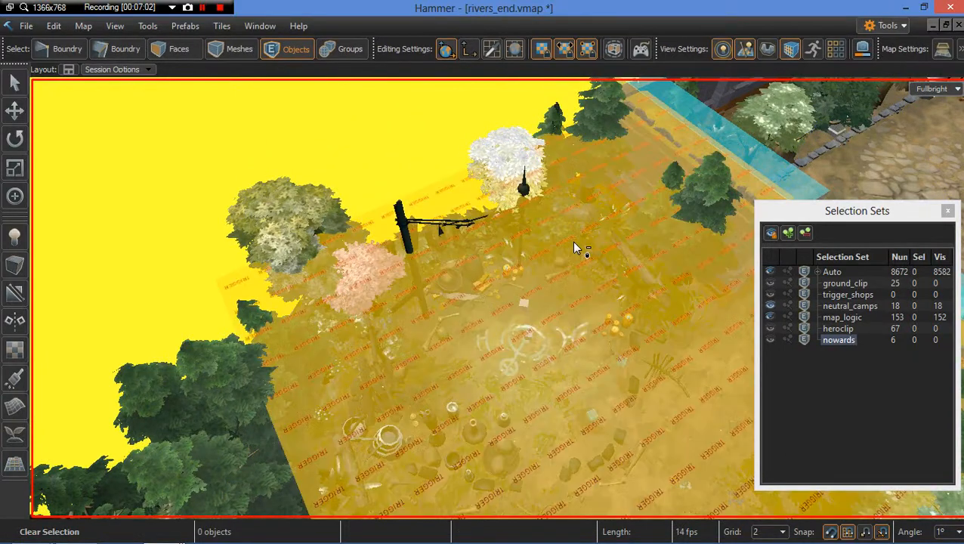
{"action": "key", "text": "ctrl+y"}
{"action": "key", "text": "ctrl+z"}
{"action": "key", "text": "ctrl+z"}
{"action": "key", "text": "ctrl+z"}
{"action": "key", "text": "Escape"}
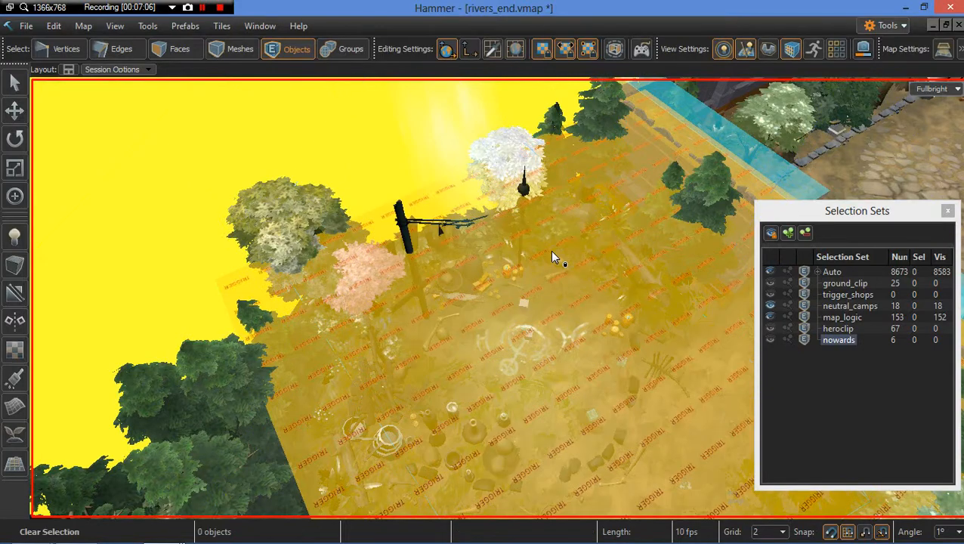
Step: Select the camp's trigger_multiple, the dust_01 prop and the neutral spawner together
{"action": "scroll", "coordinate": [549, 251], "scroll_direction": "up", "scroll_amount": 5}
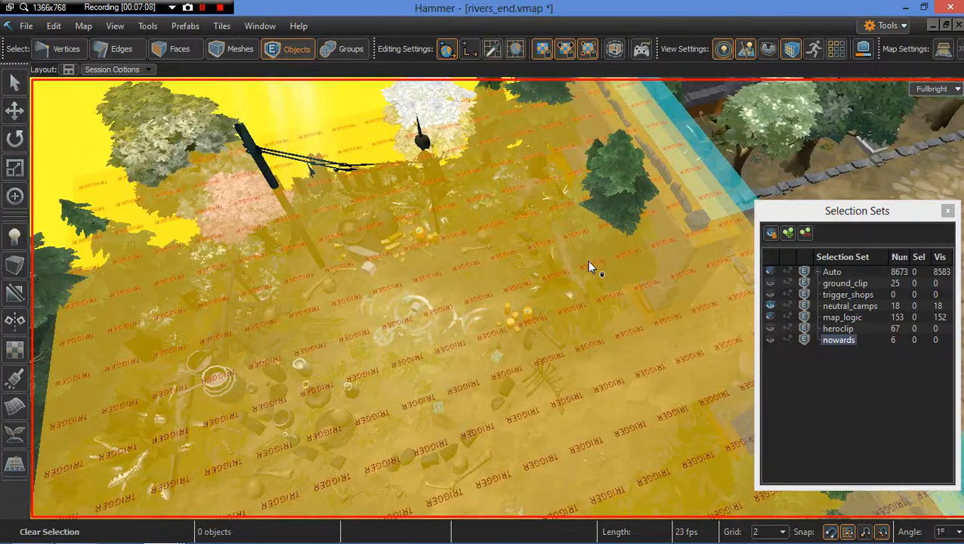
{"action": "left_click", "coordinate": [590, 260]}
{"action": "right_click_drag", "start_coordinate": [559, 274], "coordinate": [565, 251]}
{"action": "key", "text": "w"}
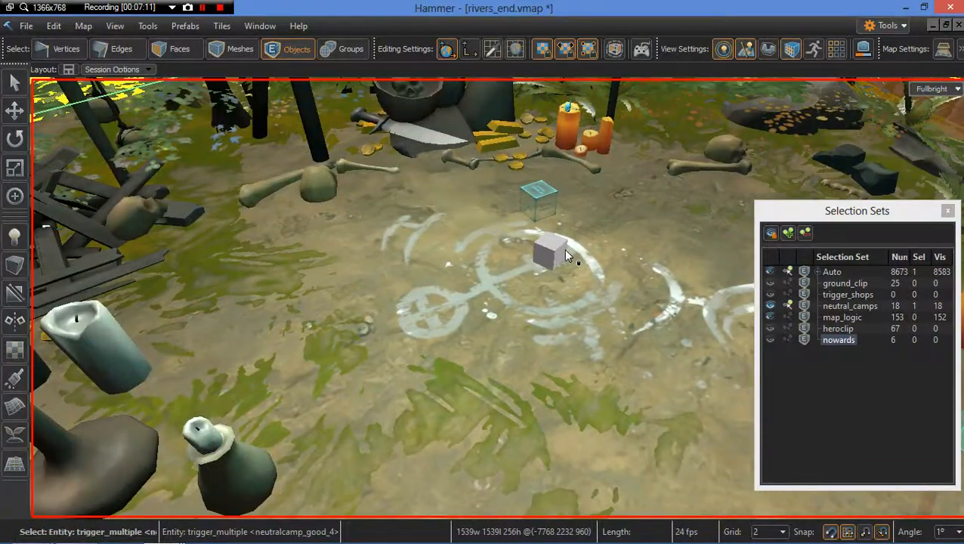
{"action": "left_click", "coordinate": [552, 198], "text": "ctrl"}
{"action": "key", "text": "f"}
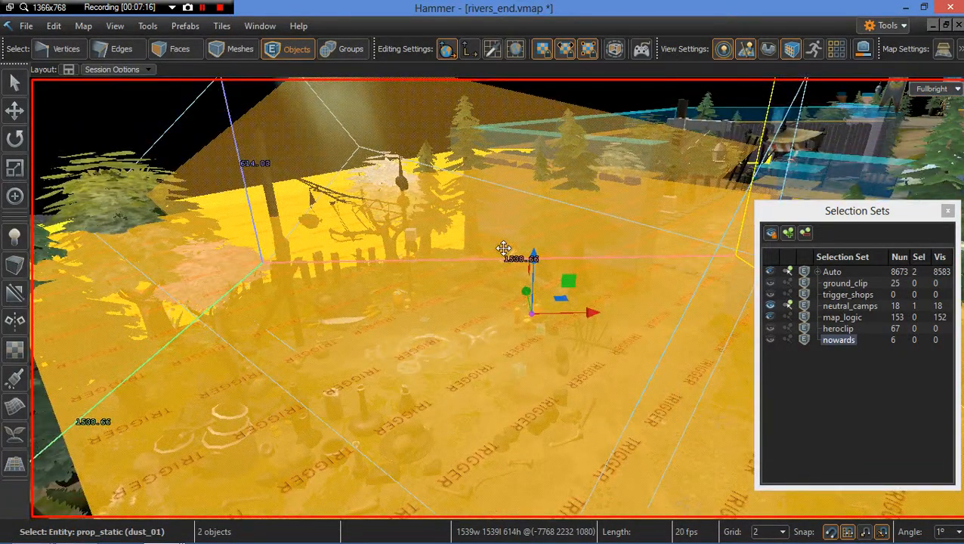
{"action": "mouse_move", "coordinate": [516, 241]}
{"action": "right_mouse_down"}
{"action": "mouse_move", "coordinate": [476, 249]}
{"action": "mouse_move", "coordinate": [492, 265]}
{"action": "mouse_move", "coordinate": [484, 250]}
{"action": "mouse_move", "coordinate": [512, 239]}
{"action": "right_mouse_up"}
{"action": "key", "text": "w"}
{"action": "key", "text": "d"}
{"action": "key", "text": "w"}
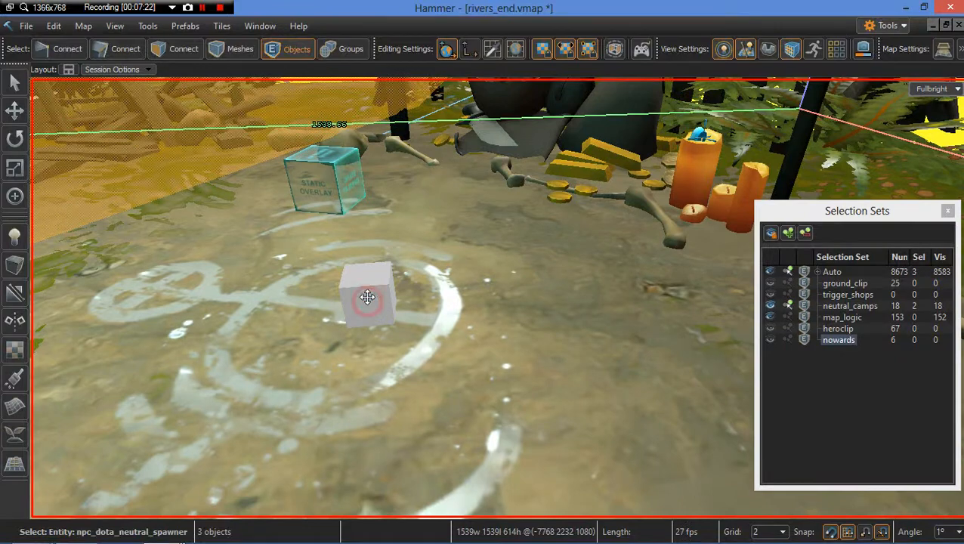
Step: Add the bones, candles, creep camp props, crop circle and static overlays around the spawner to the selection
{"action": "left_click", "coordinate": [339, 179], "text": "ctrl"}
{"action": "left_click", "coordinate": [508, 178], "text": "ctrl"}
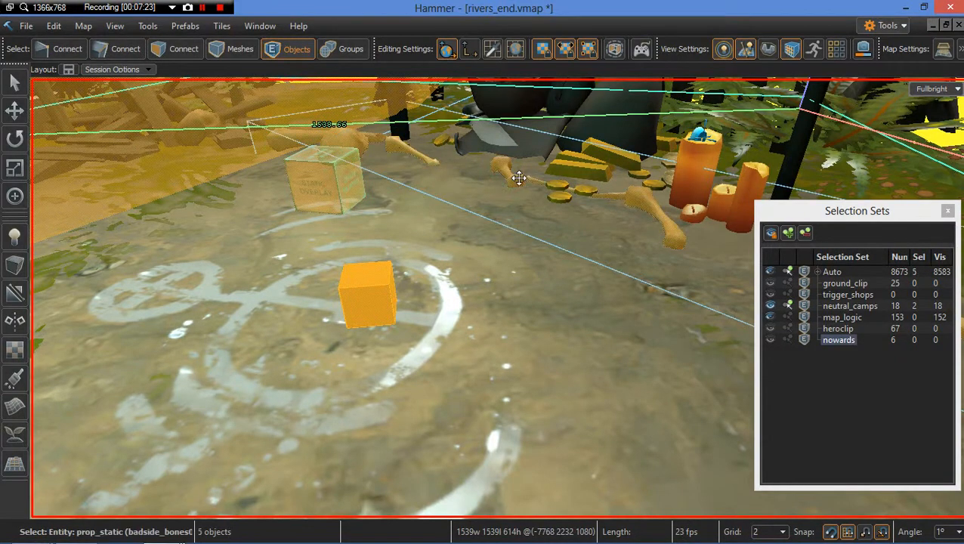
{"action": "left_click", "coordinate": [686, 172], "text": "ctrl"}
{"action": "left_click", "coordinate": [605, 160], "text": "ctrl"}
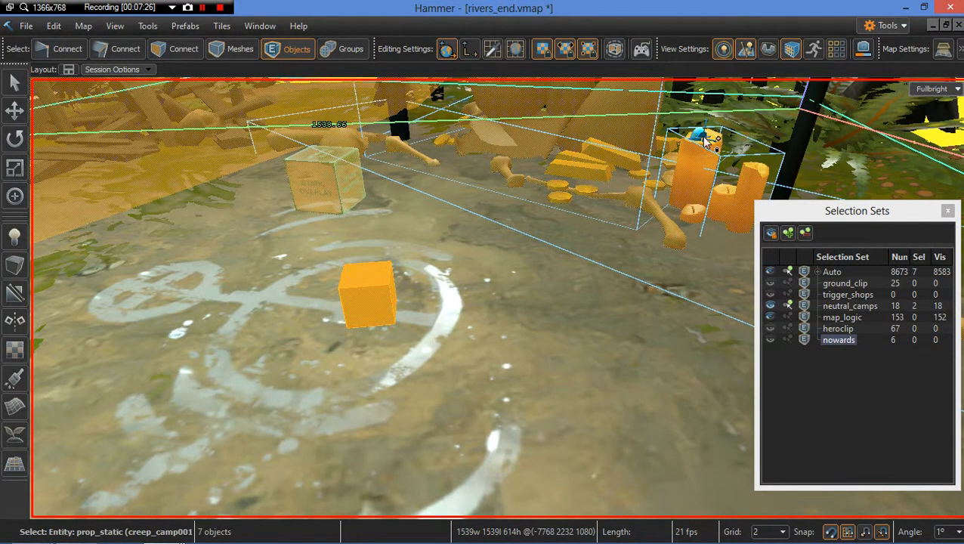
{"action": "key", "text": "w"}
{"action": "right_click_drag", "start_coordinate": [448, 220], "coordinate": [453, 257]}
{"action": "left_click", "coordinate": [479, 226], "text": "ctrl"}
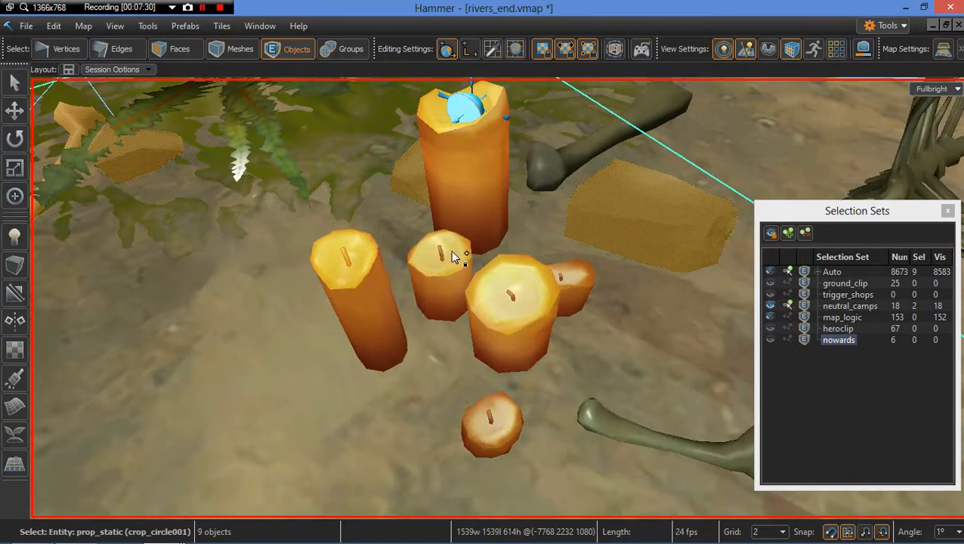
{"action": "left_click", "coordinate": [466, 111], "text": "ctrl"}
{"action": "right_click_drag", "start_coordinate": [445, 209], "coordinate": [384, 286]}
{"action": "left_click", "coordinate": [446, 217], "text": "ctrl"}
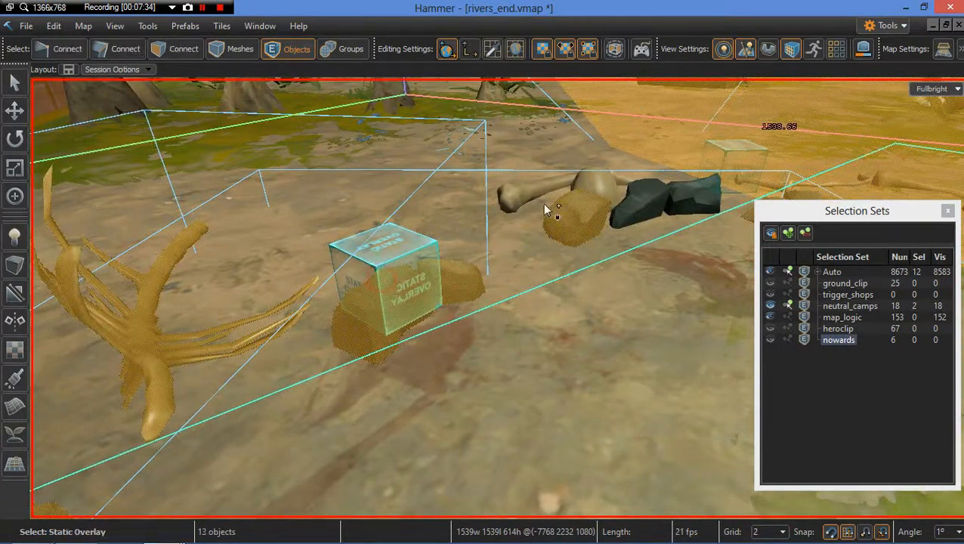
{"action": "left_click", "coordinate": [646, 199], "text": "ctrl"}
{"action": "right_click_drag", "start_coordinate": [597, 221], "coordinate": [574, 351]}
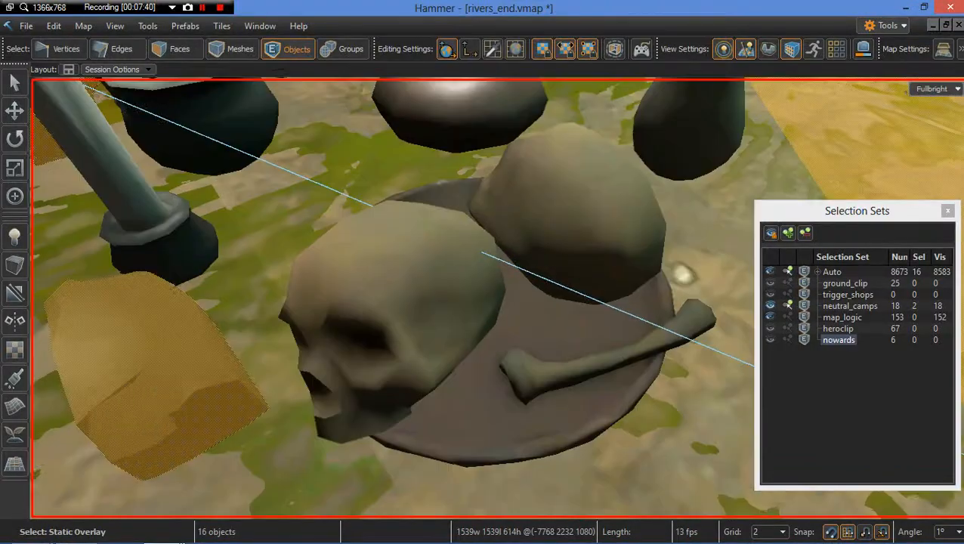
Step: Add the skull plate, pottery, campfire and clientside dynamic props to the selection, undoing an accidental move
{"action": "right_click_drag", "start_coordinate": [507, 300], "coordinate": [467, 295]}
{"action": "left_click", "coordinate": [468, 297], "text": "ctrl"}
{"action": "right_click_drag", "start_coordinate": [523, 318], "coordinate": [543, 285]}
{"action": "left_click", "coordinate": [542, 284], "text": "ctrl"}
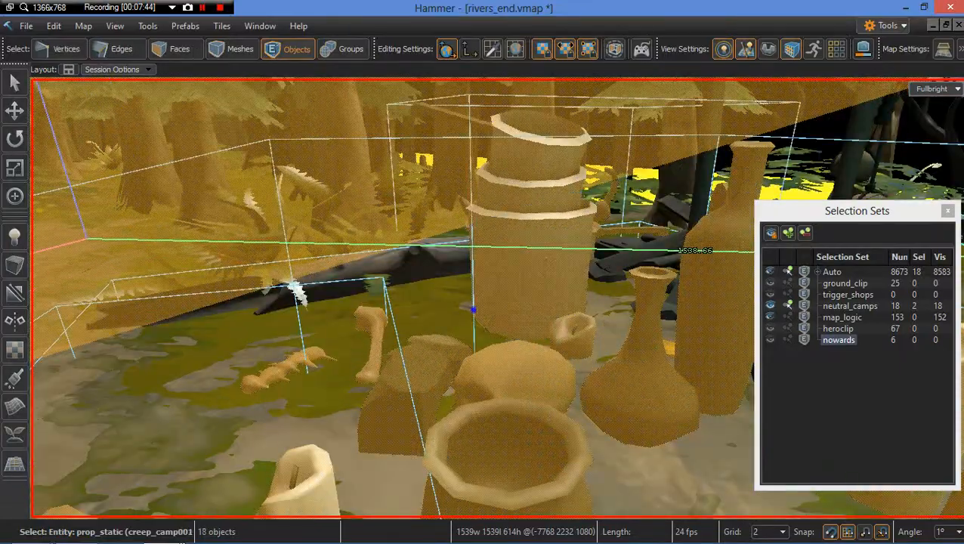
{"action": "right_click_drag", "start_coordinate": [473, 309], "coordinate": [471, 309]}
{"action": "left_click", "coordinate": [274, 265], "text": "ctrl"}
{"action": "right_click_drag", "start_coordinate": [273, 264], "coordinate": [392, 369]}
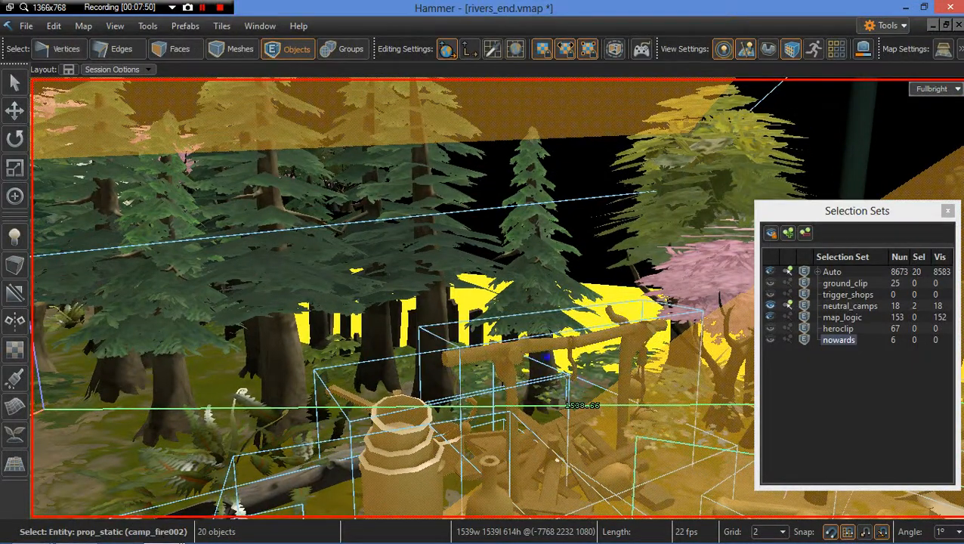
{"action": "right_click_drag", "start_coordinate": [483, 302], "coordinate": [408, 300]}
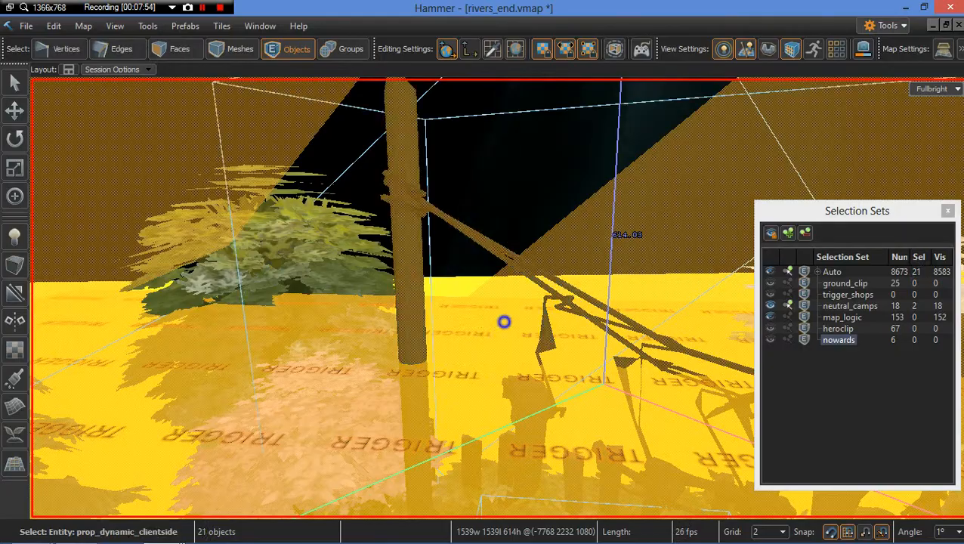
{"action": "right_click_drag", "start_coordinate": [503, 322], "coordinate": [587, 287]}
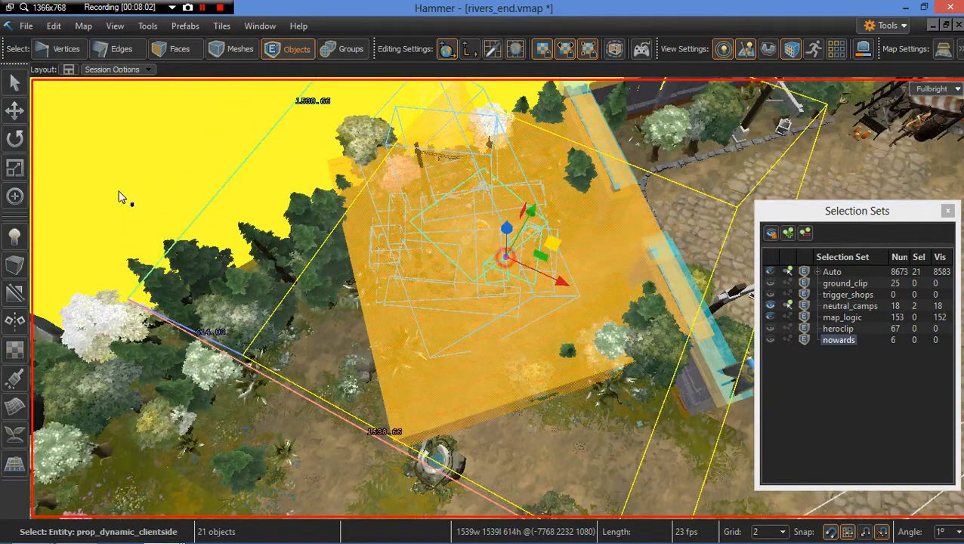
{"action": "left_click_drag", "start_coordinate": [121, 198], "coordinate": [85, 189]}
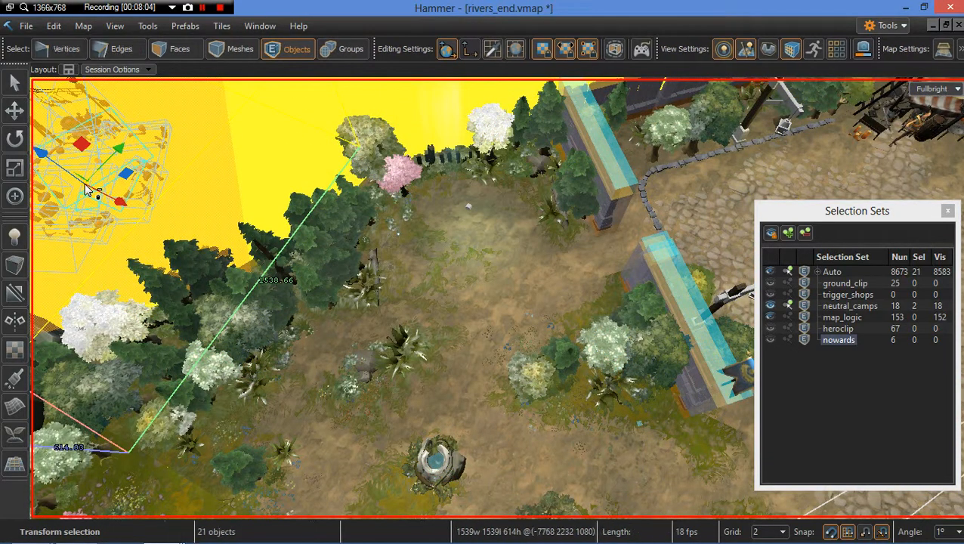
{"action": "key", "text": "ctrl+z"}
Step: Add the deferred light to the selection and move the whole camp group toward the northwest clearing
{"action": "key", "text": "w"}
{"action": "right_click_drag", "start_coordinate": [454, 303], "coordinate": [481, 283]}
{"action": "key", "text": "w"}
{"action": "key", "text": "w"}
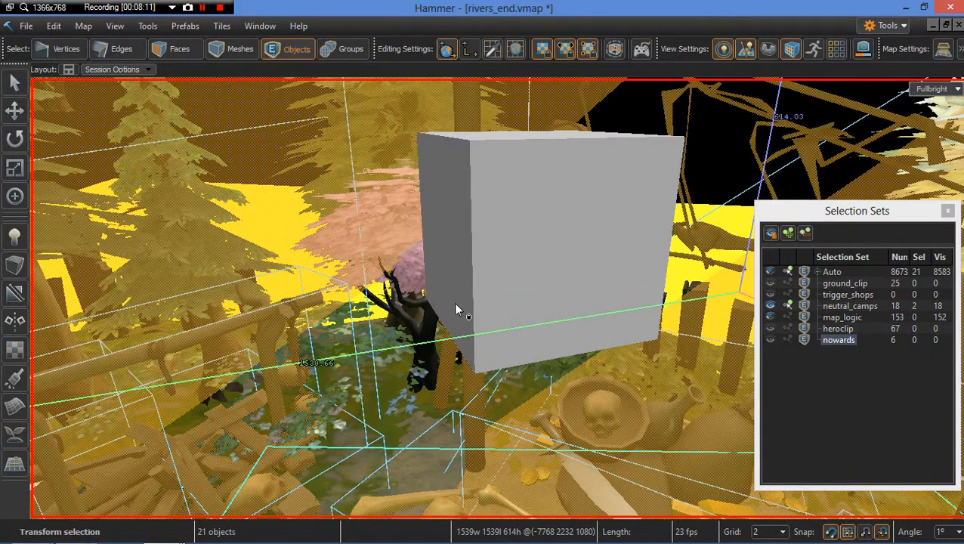
{"action": "left_click", "coordinate": [582, 261]}
{"action": "key", "text": "f"}
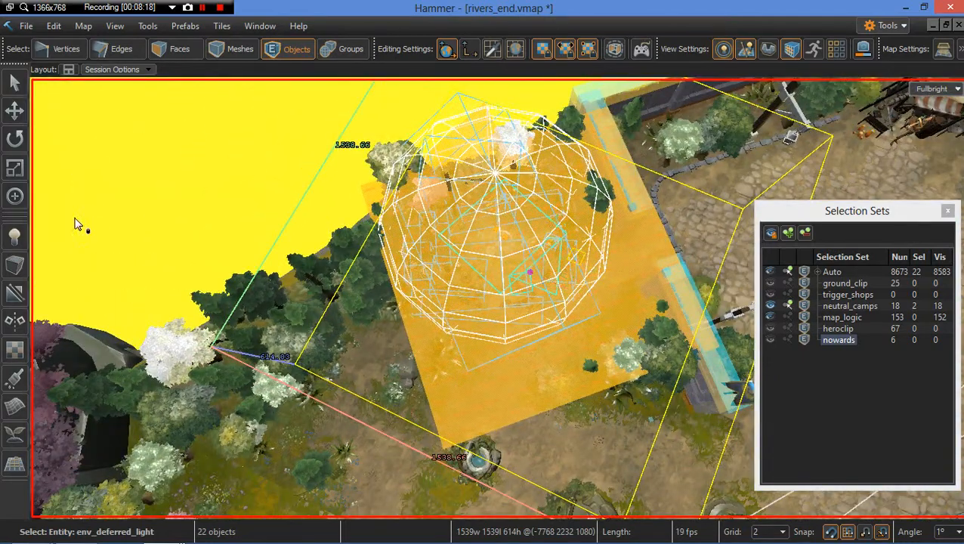
{"action": "left_click_drag", "start_coordinate": [529, 272], "coordinate": [75, 219]}
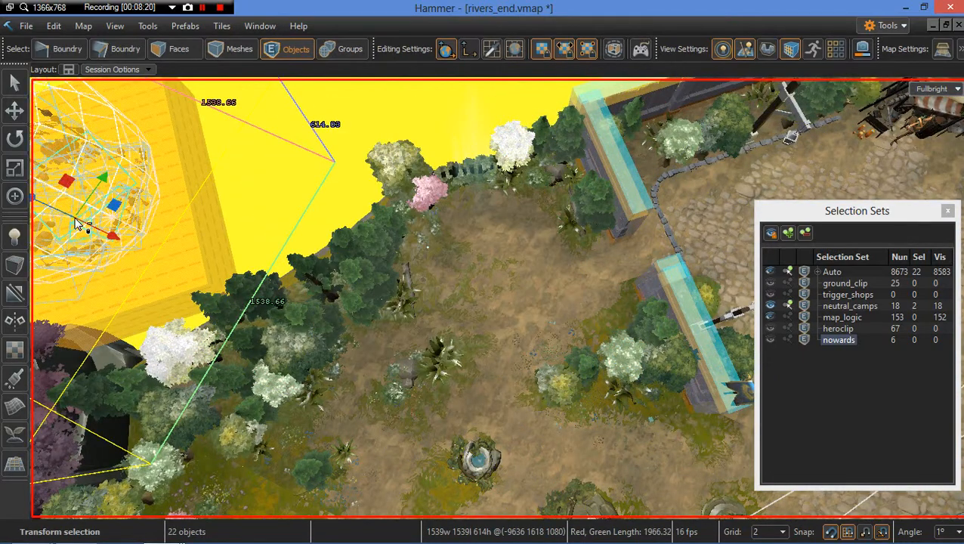
Step: Undo the last move and reposition the camp group in the courtyard beside the fountain
{"action": "key", "text": "ctrl+z"}
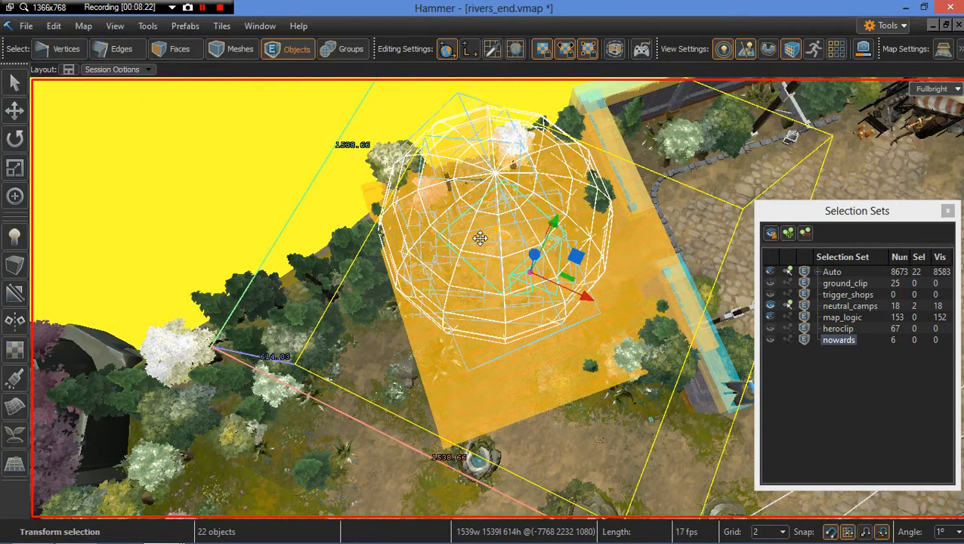
{"action": "right_click_drag", "start_coordinate": [497, 257], "coordinate": [563, 223]}
{"action": "right_click_drag", "start_coordinate": [423, 268], "coordinate": [432, 274]}
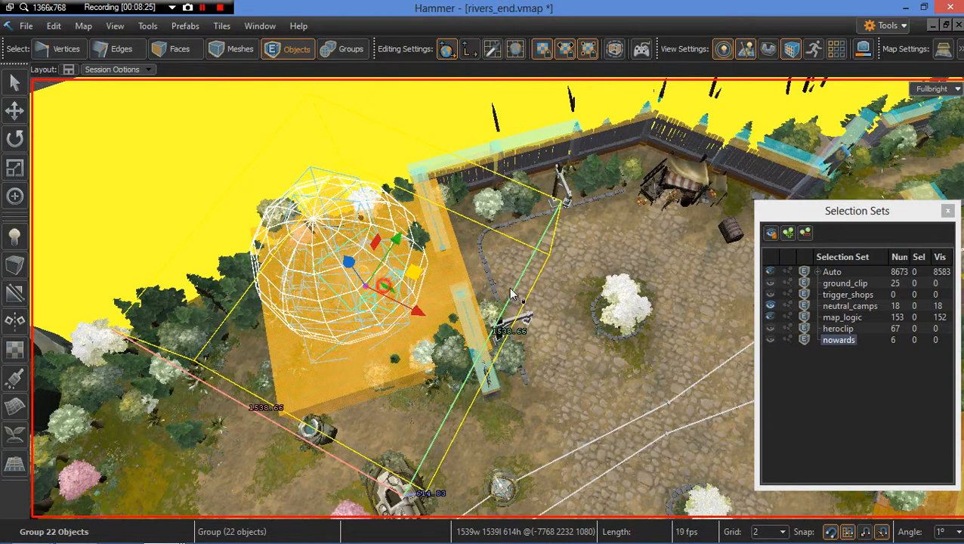
{"action": "left_click_drag", "start_coordinate": [510, 293], "coordinate": [686, 301]}
{"action": "right_click_drag", "start_coordinate": [686, 301], "coordinate": [737, 276]}
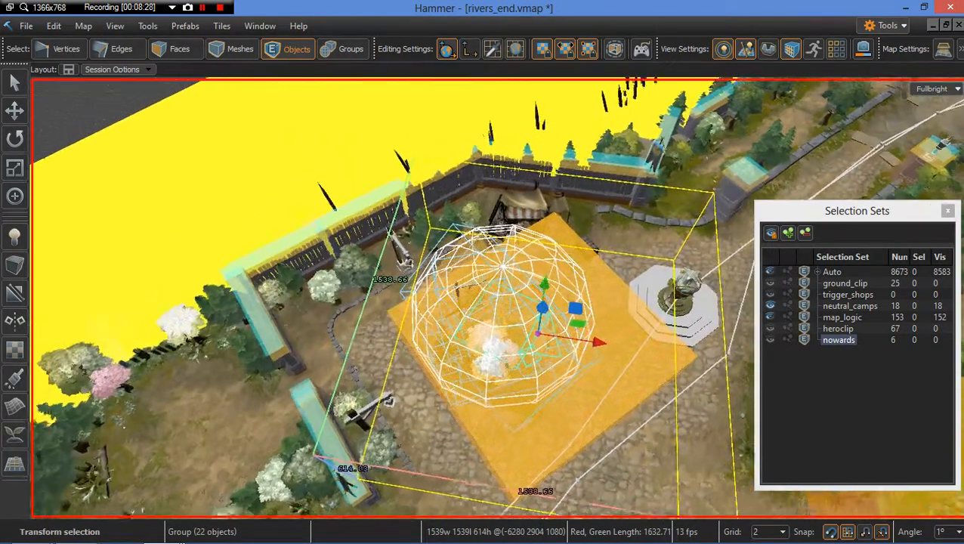
{"action": "right_click_drag", "start_coordinate": [508, 391], "coordinate": [514, 398]}
Step: Rotate the camp group by about -49 degrees
{"action": "key", "text": "w"}
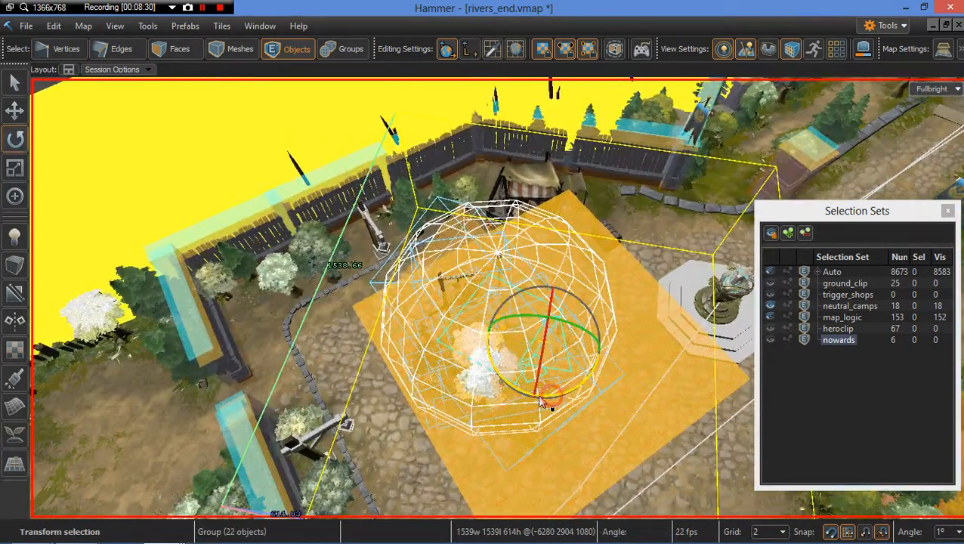
{"action": "left_click_drag", "start_coordinate": [539, 400], "coordinate": [496, 399]}
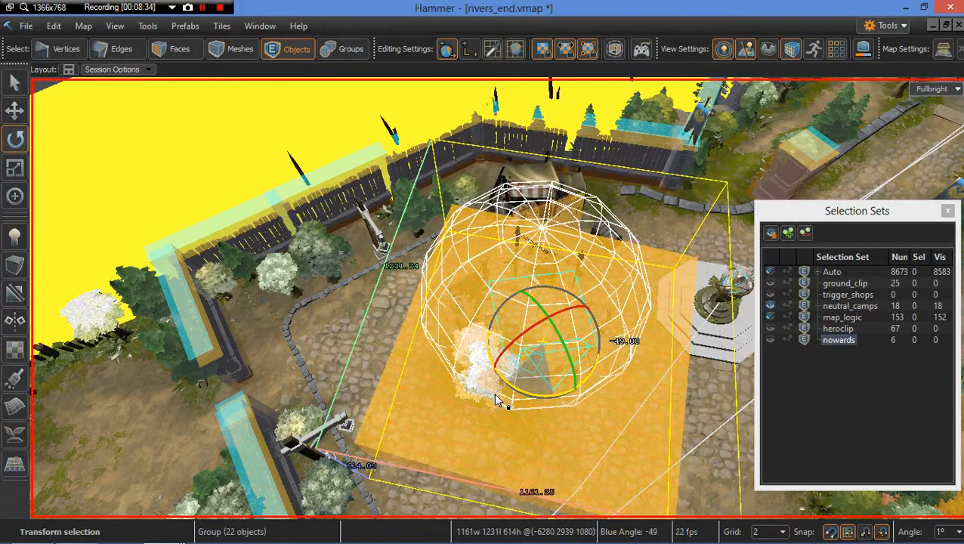
{"action": "key", "text": "w"}
{"action": "right_click_drag", "start_coordinate": [504, 412], "coordinate": [504, 412]}
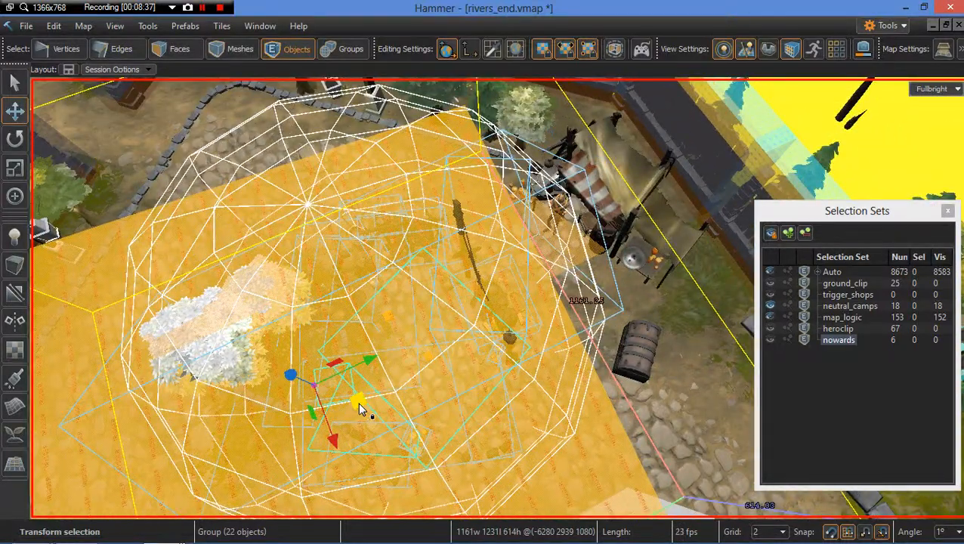
Step: Shift the camp group into the fenced corner of the courtyard
{"action": "left_click_drag", "start_coordinate": [433, 335], "coordinate": [578, 297]}
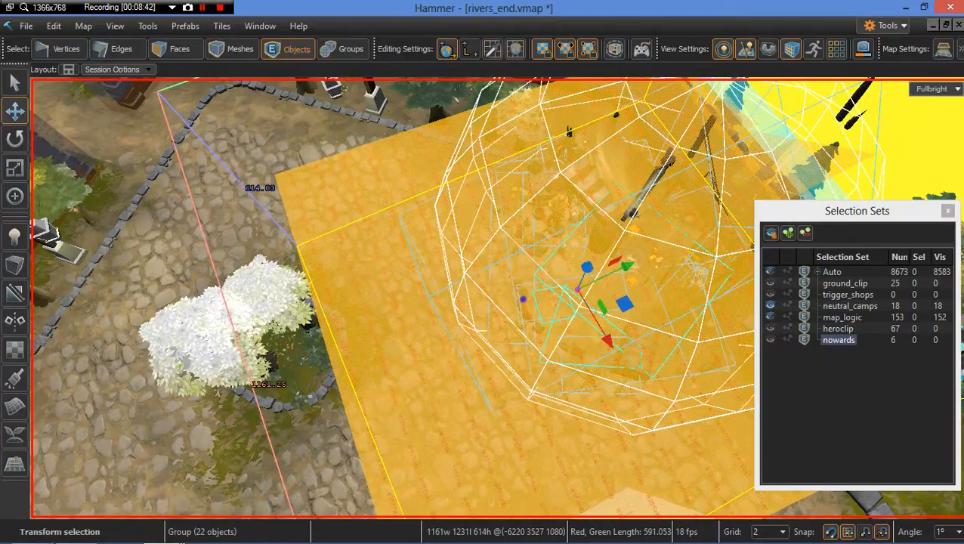
{"action": "right_click_drag", "start_coordinate": [577, 296], "coordinate": [502, 296]}
{"action": "key", "text": "d"}
{"action": "key", "text": "w"}
{"action": "key", "text": "w"}
{"action": "key", "text": "s"}
{"action": "key", "text": "w"}
{"action": "key", "text": "s"}
{"action": "key", "text": "s"}
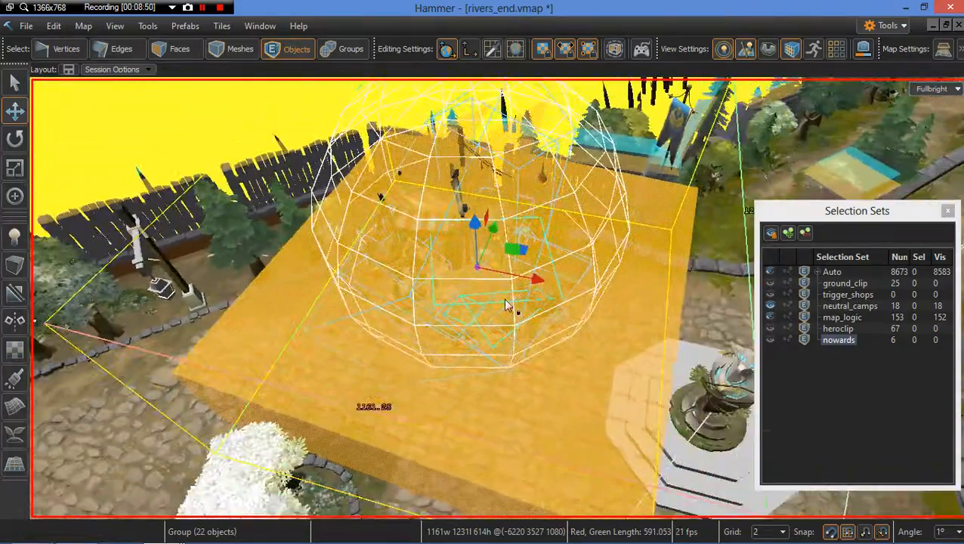
{"action": "key", "text": "Escape"}
Step: Hide the neutral_camps selection set and clear the selection
{"action": "left_click", "coordinate": [389, 235]}
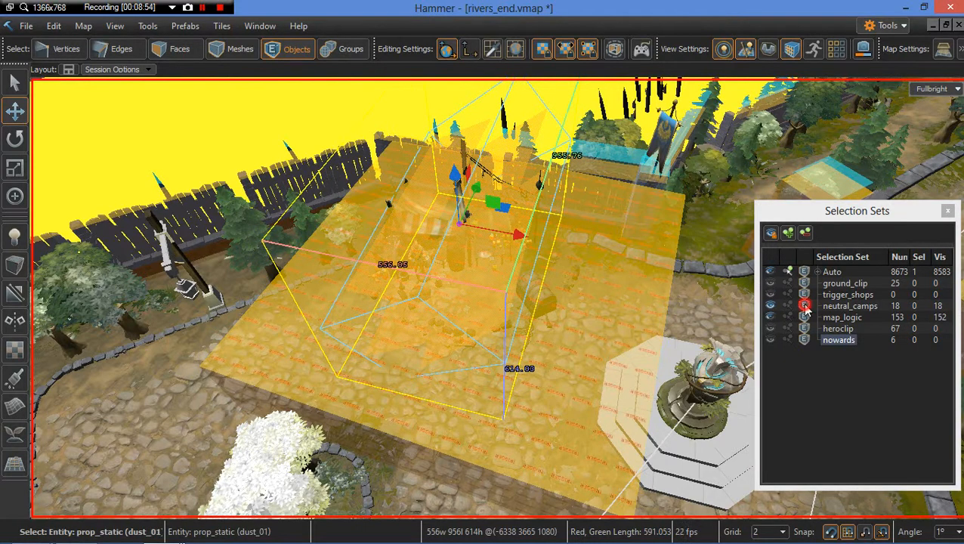
{"action": "left_click", "coordinate": [770, 306]}
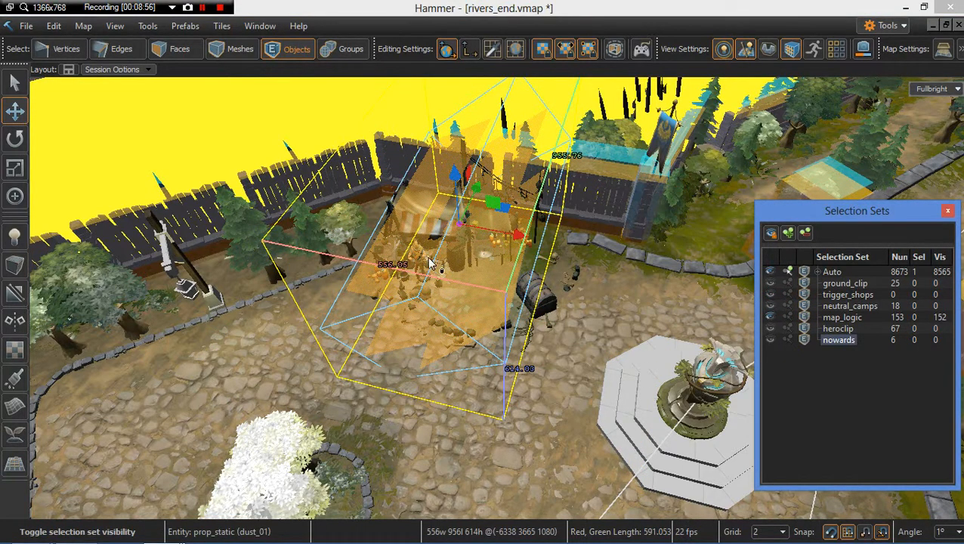
{"action": "key", "text": "Escape"}
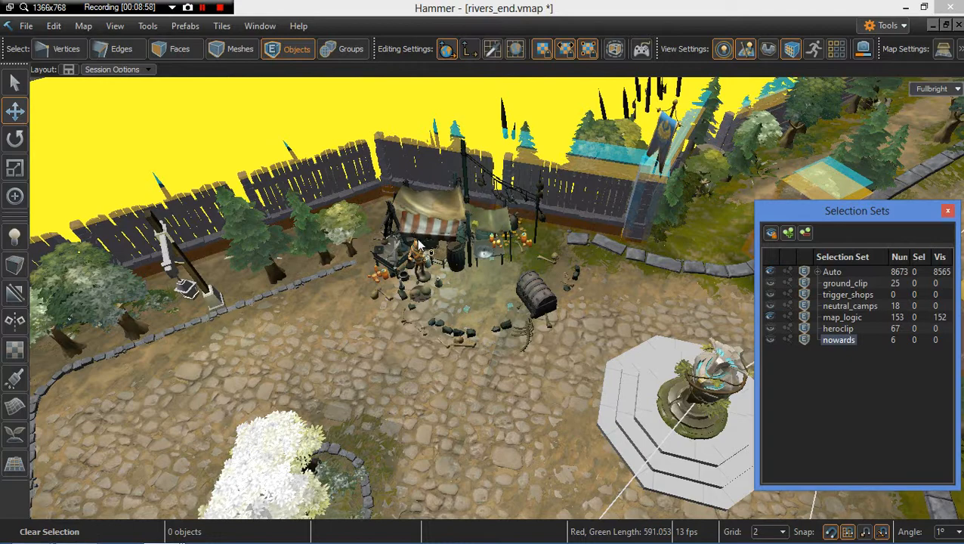
Step: Switch to group selection and move the 12-object merchant shop group to the northwest clearing
{"action": "key", "text": "5"}
{"action": "key", "text": "6"}
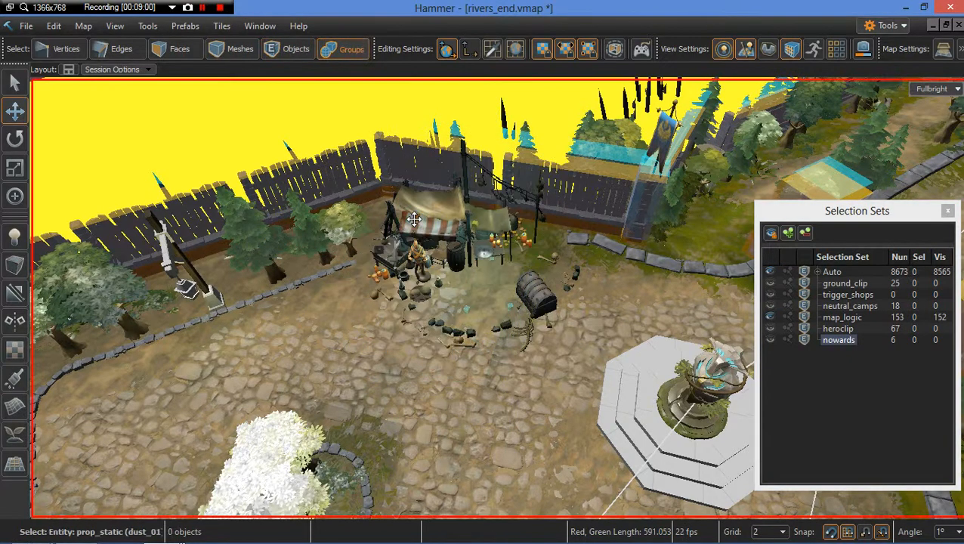
{"action": "left_click", "coordinate": [414, 219]}
{"action": "right_click_drag", "start_coordinate": [371, 241], "coordinate": [367, 241]}
{"action": "left_click", "coordinate": [386, 236]}
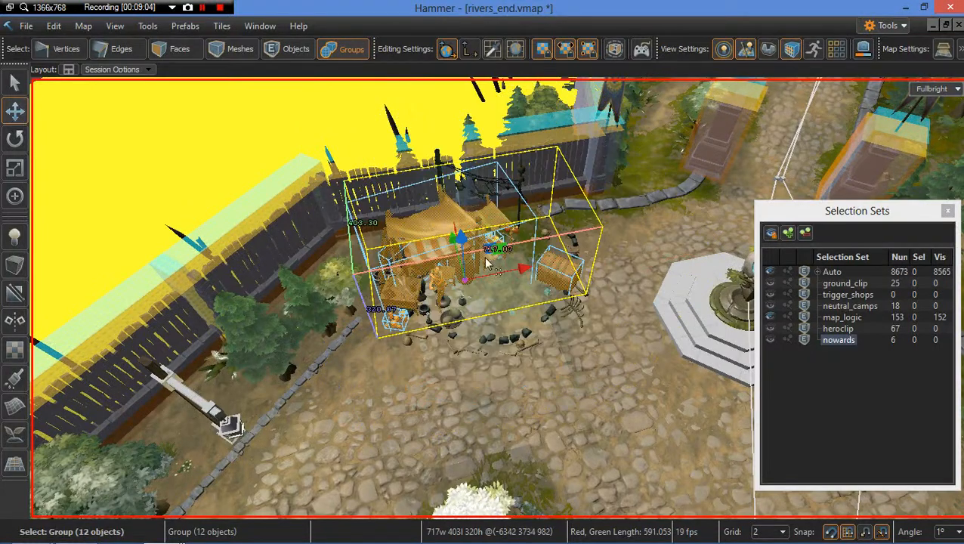
{"action": "right_click_drag", "start_coordinate": [487, 264], "coordinate": [480, 265]}
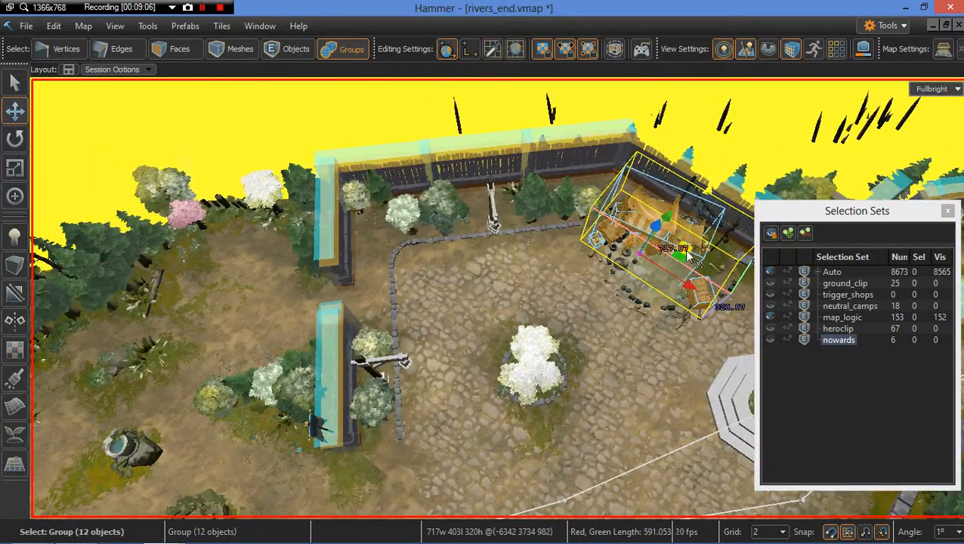
{"action": "left_click_drag", "start_coordinate": [682, 251], "coordinate": [208, 284]}
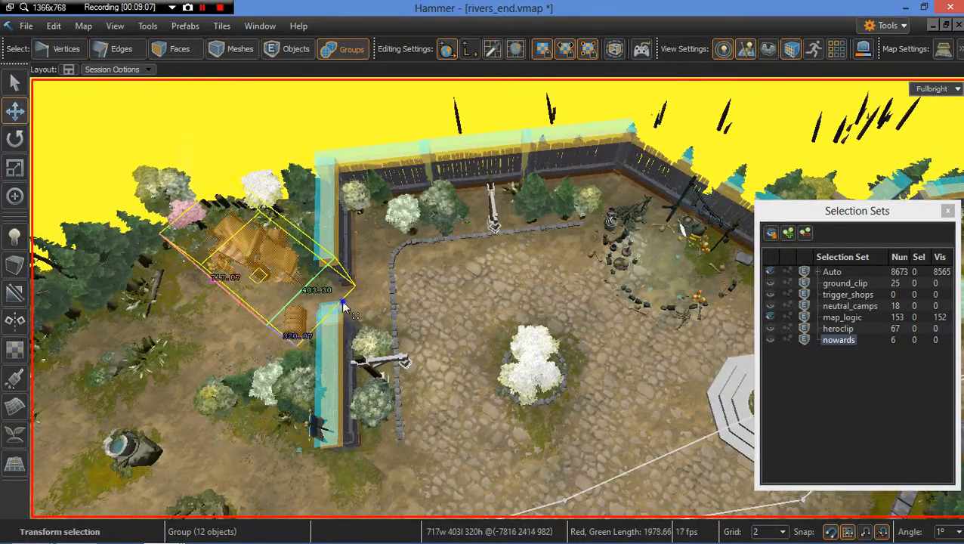
{"action": "right_click_drag", "start_coordinate": [344, 302], "coordinate": [344, 302]}
Step: Rotate the merchant shop group and fine-tune its position in the clearing
{"action": "key", "text": "r"}
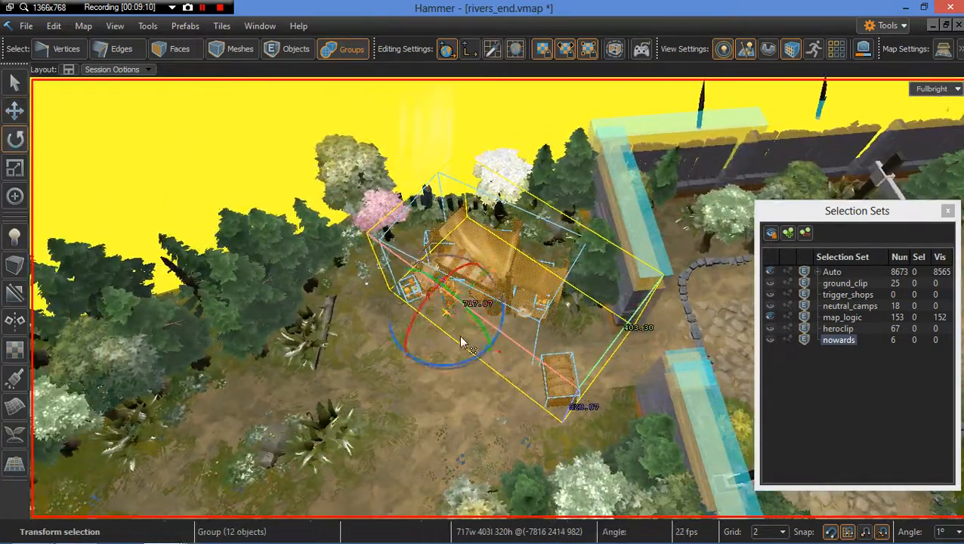
{"action": "mouse_move", "coordinate": [503, 355]}
{"action": "left_mouse_down"}
{"action": "mouse_move", "coordinate": [520, 352]}
{"action": "mouse_move", "coordinate": [511, 360]}
{"action": "left_mouse_up"}
{"action": "key", "text": "t"}
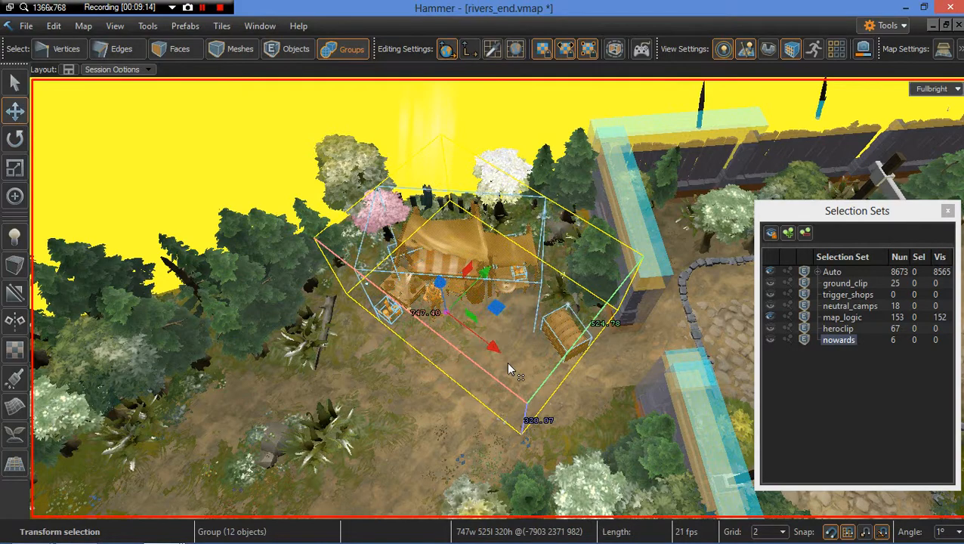
{"action": "key", "text": "w"}
{"action": "right_click_drag", "start_coordinate": [506, 362], "coordinate": [507, 357]}
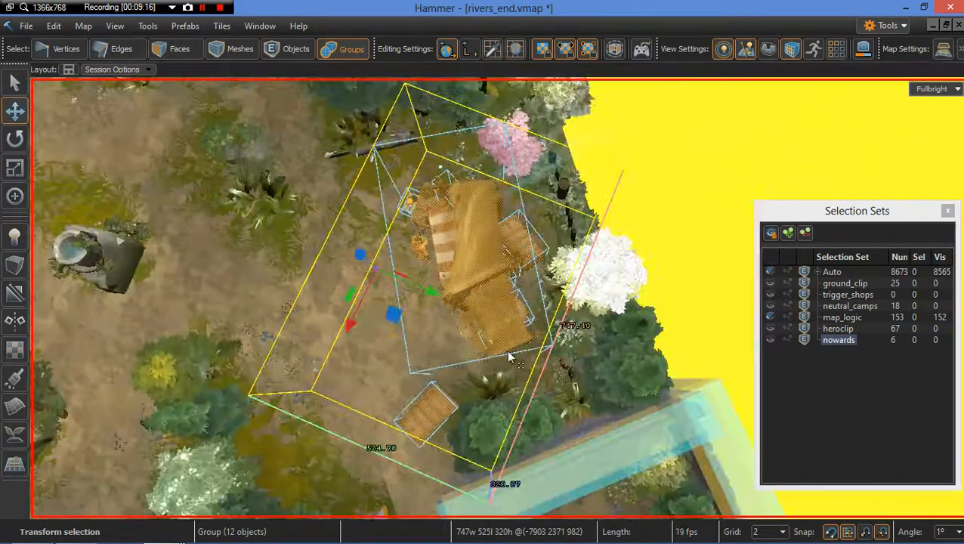
{"action": "left_click_drag", "start_coordinate": [383, 277], "coordinate": [407, 258]}
{"action": "key", "text": "w"}
{"action": "right_click_drag", "start_coordinate": [406, 258], "coordinate": [435, 271]}
{"action": "key", "text": "s"}
{"action": "key", "text": "w"}
Step: Switch to mesh selection and nudge the merchant_debris_chest001 prop beside the tent
{"action": "key", "text": "3"}
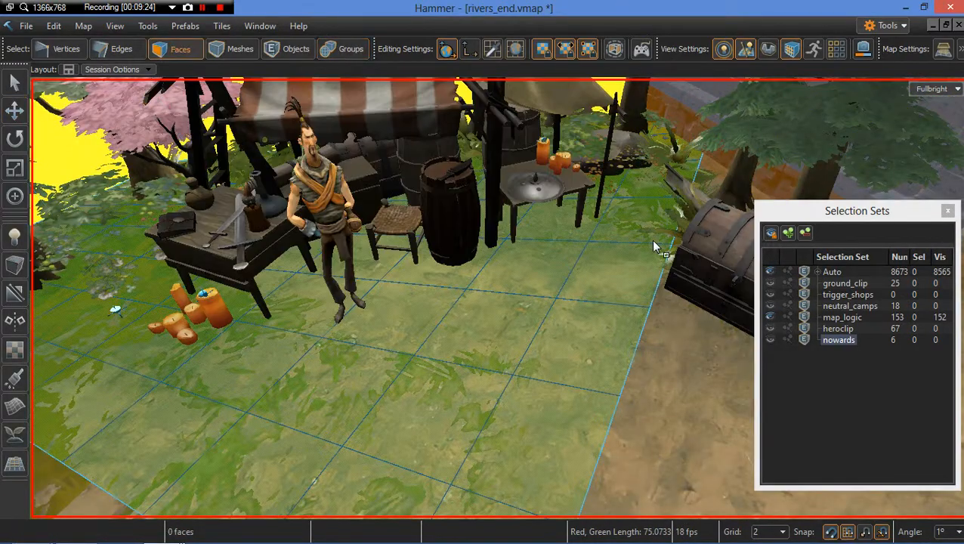
{"action": "key", "text": "4"}
{"action": "key", "text": "s"}
{"action": "right_click_drag", "start_coordinate": [603, 260], "coordinate": [641, 268]}
{"action": "left_click", "coordinate": [613, 276]}
{"action": "key", "text": "w"}
{"action": "key", "text": "s"}
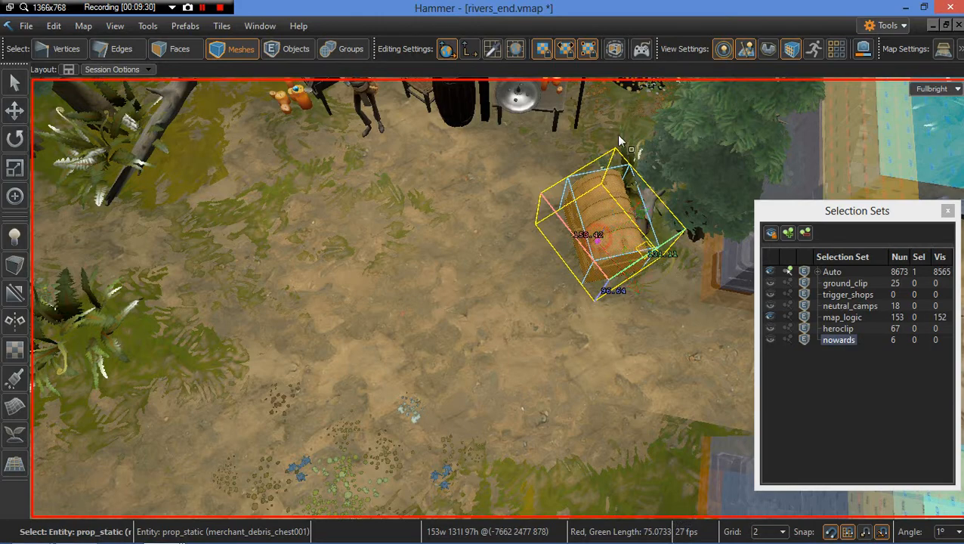
{"action": "left_click_drag", "start_coordinate": [618, 141], "coordinate": [618, 112]}
{"action": "right_click_drag", "start_coordinate": [490, 212], "coordinate": [513, 240]}
{"action": "key", "text": "s"}
{"action": "key", "text": "w"}
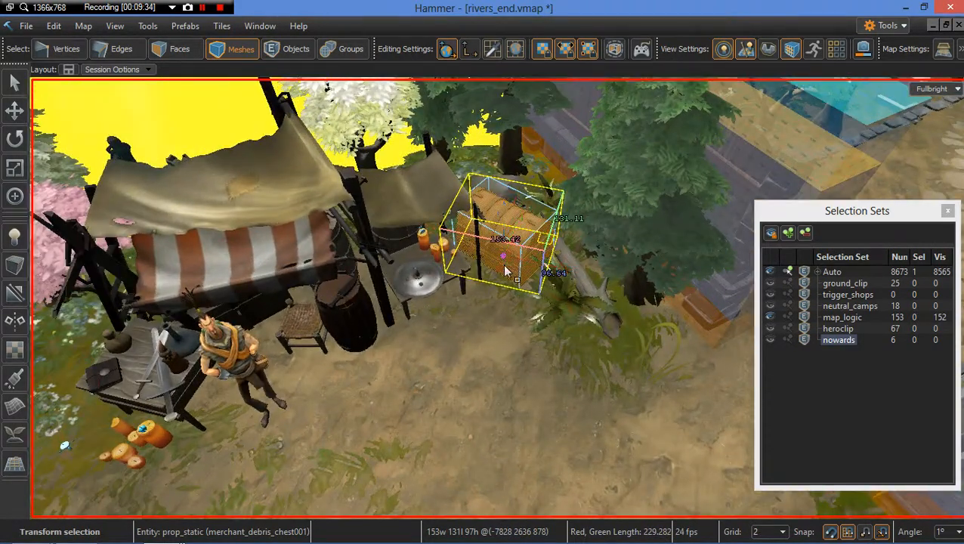
{"action": "left_click_drag", "start_coordinate": [503, 259], "coordinate": [503, 268]}
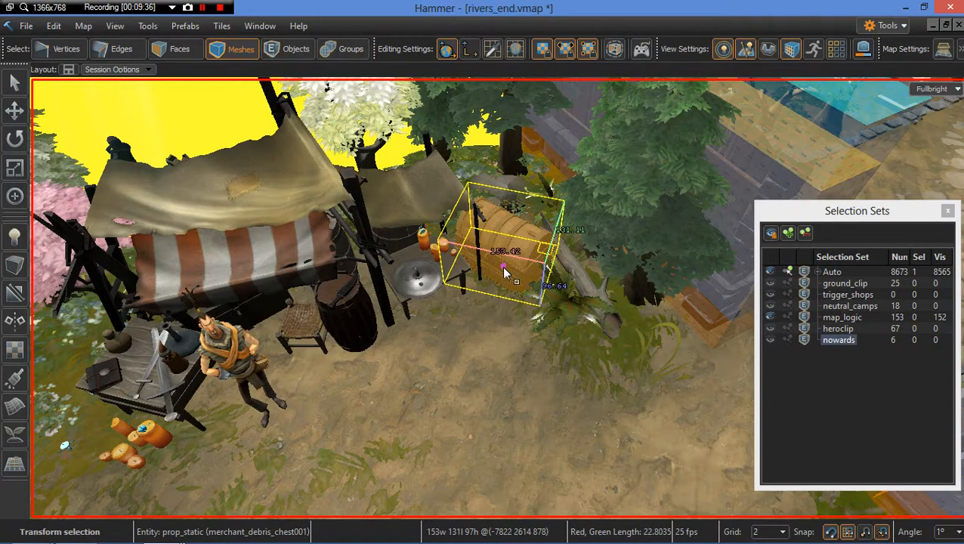
{"action": "key", "text": "Escape"}
Step: Select the 22-object neutral camp group in group selection mode
{"action": "key", "text": "s"}
{"action": "right_click_drag", "start_coordinate": [525, 293], "coordinate": [489, 274]}
{"action": "key", "text": "w"}
{"action": "key", "text": "s"}
{"action": "key", "text": "w"}
{"action": "key", "text": "s"}
{"action": "left_click", "coordinate": [485, 264]}
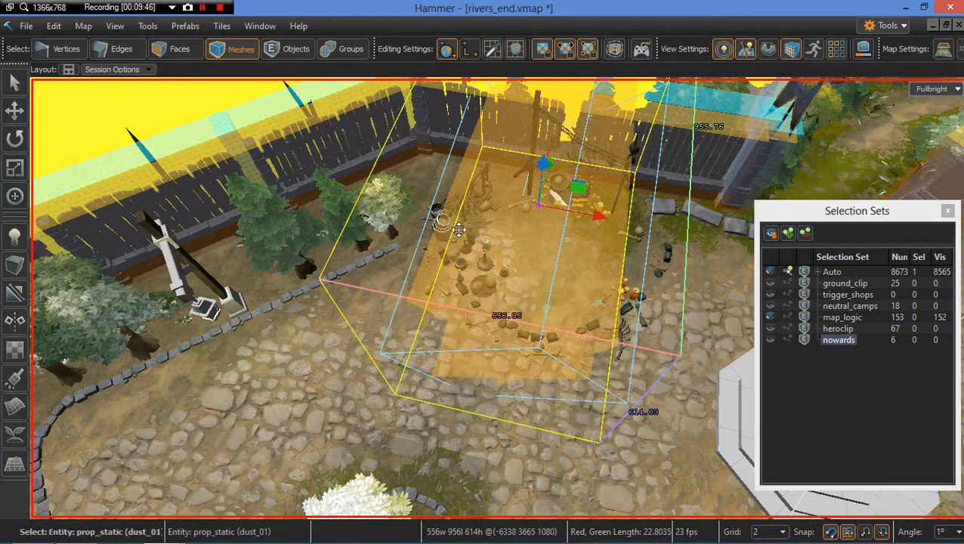
{"action": "left_click", "coordinate": [439, 218]}
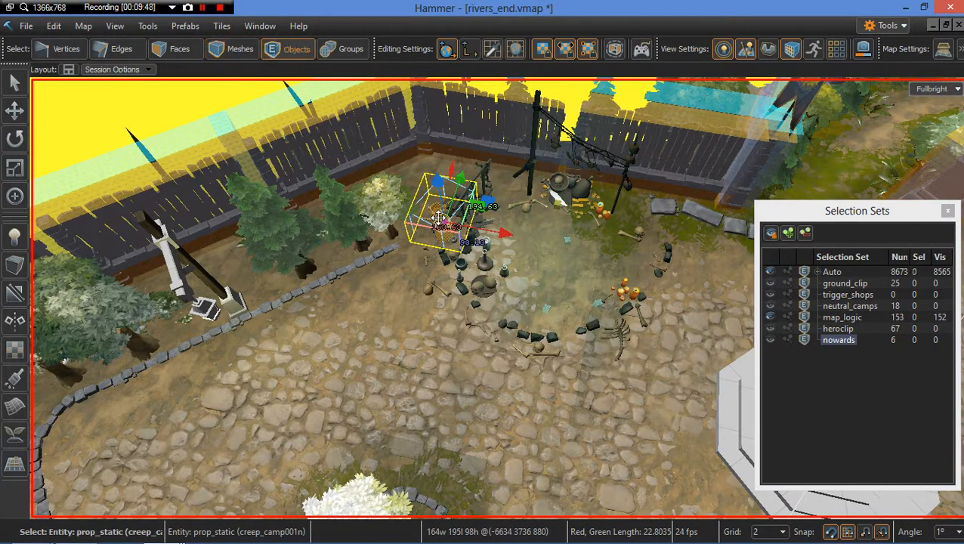
{"action": "left_click", "coordinate": [468, 194]}
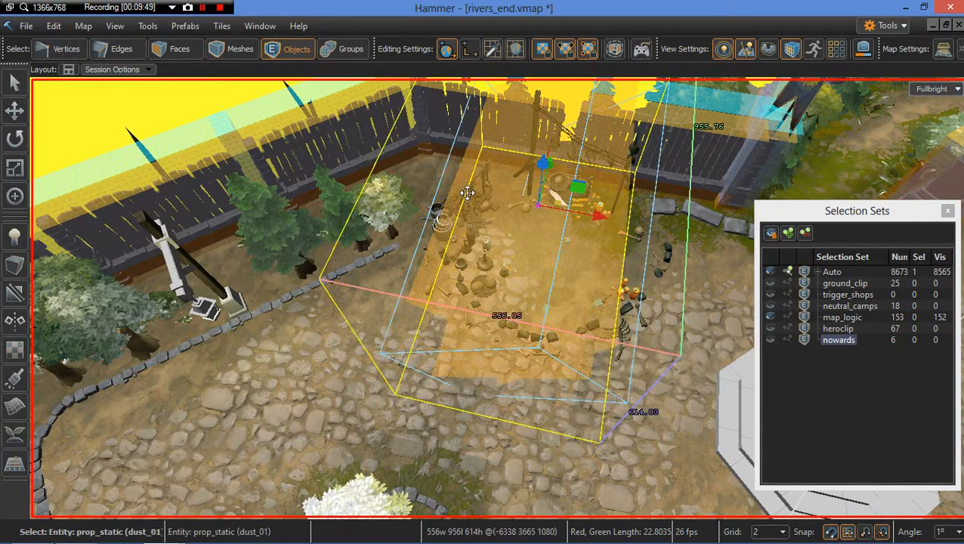
{"action": "left_click", "coordinate": [641, 320]}
{"action": "key", "text": "6"}
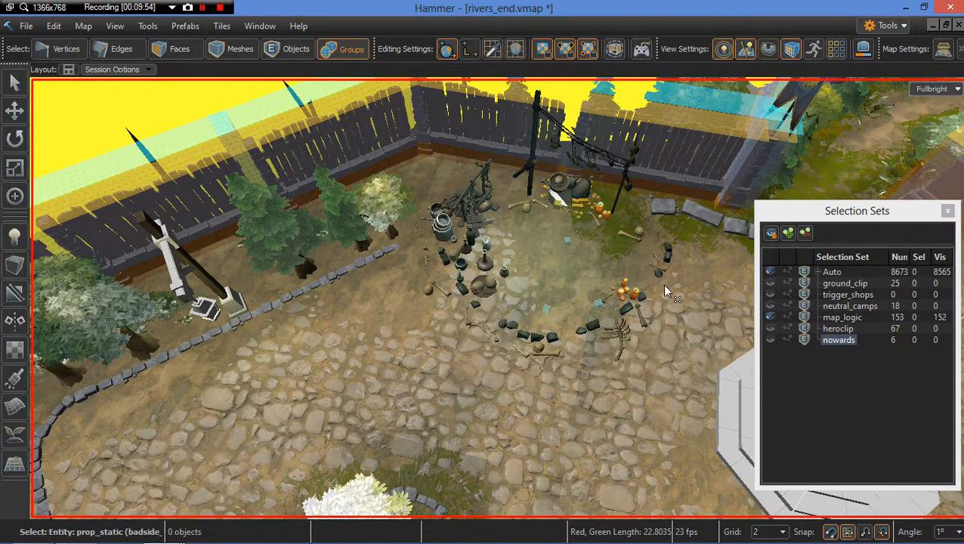
{"action": "left_click", "coordinate": [669, 249]}
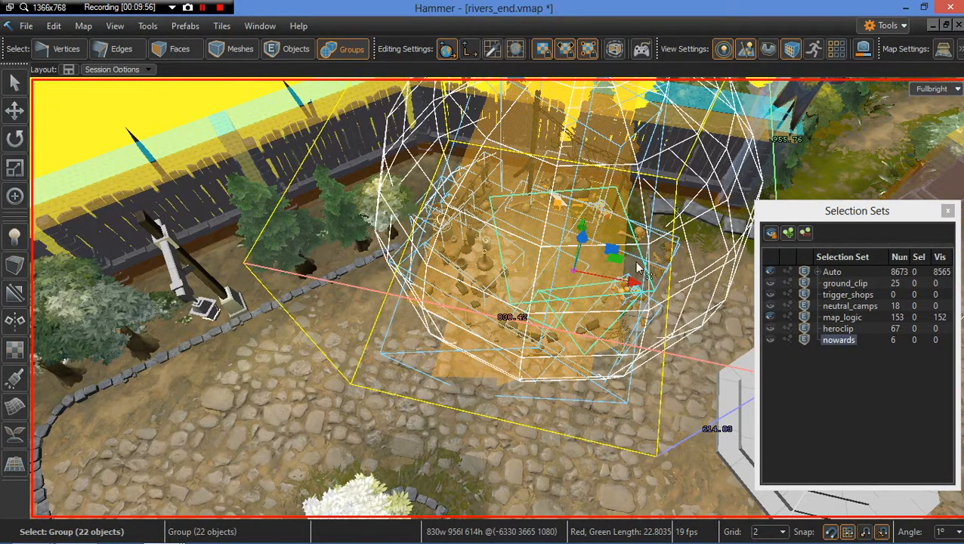
Step: Rotate and shift the camp group within the fenced corner
{"action": "left_click_drag", "start_coordinate": [510, 265], "coordinate": [538, 324]}
{"action": "right_click_drag", "start_coordinate": [538, 326], "coordinate": [538, 326]}
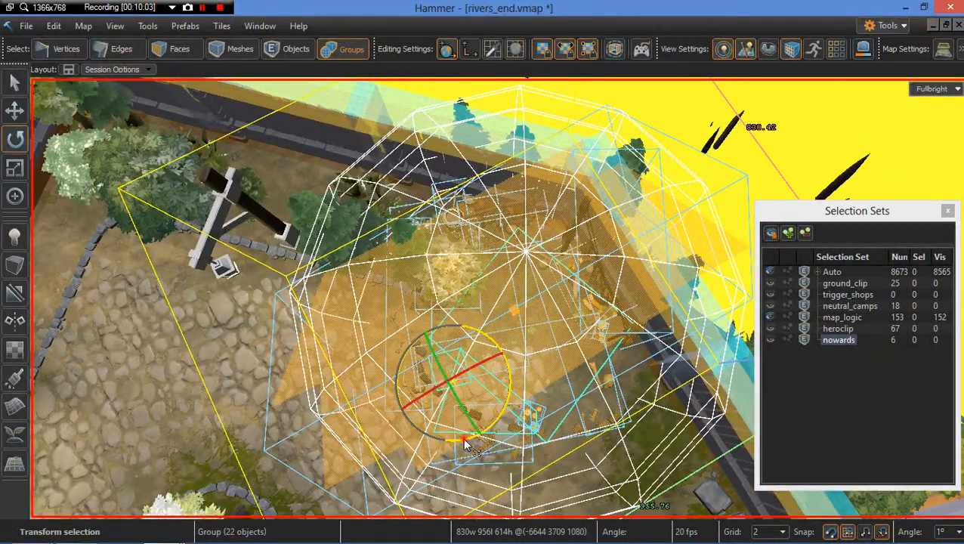
{"action": "left_click_drag", "start_coordinate": [465, 444], "coordinate": [492, 437]}
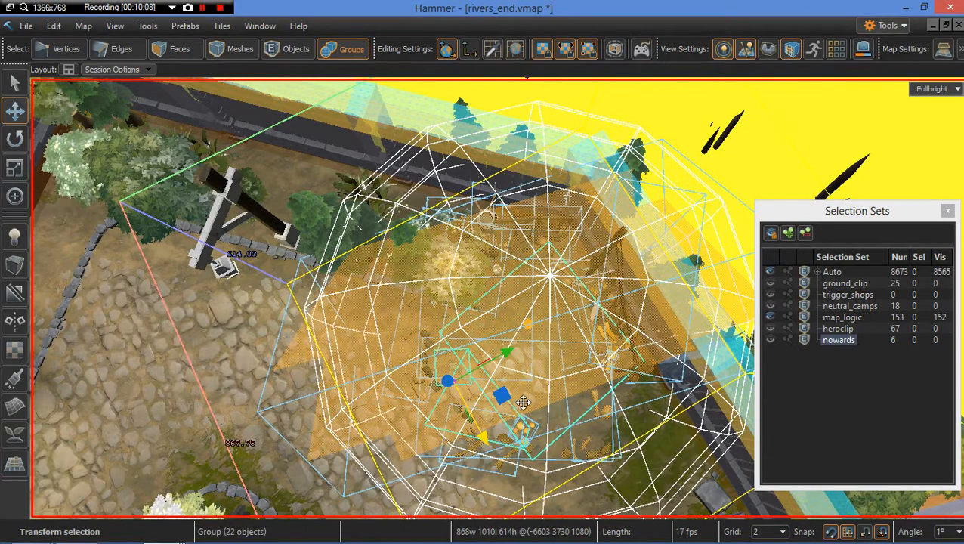
{"action": "mouse_move", "coordinate": [425, 368]}
{"action": "left_mouse_down"}
{"action": "mouse_move", "coordinate": [443, 351]}
{"action": "mouse_move", "coordinate": [436, 364]}
{"action": "left_mouse_up"}
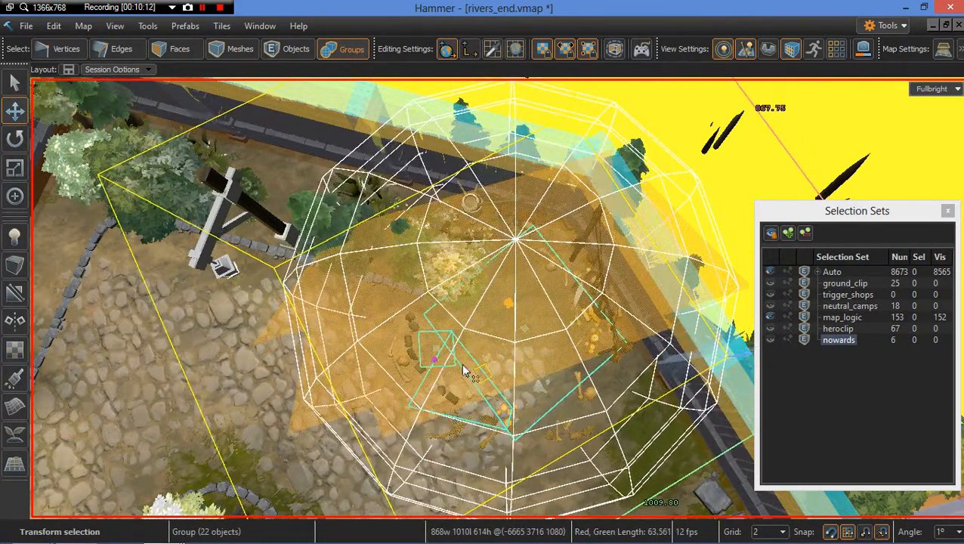
{"action": "key", "text": "Escape"}
{"action": "right_click_drag", "start_coordinate": [528, 368], "coordinate": [431, 333]}
{"action": "right_click_drag", "start_coordinate": [498, 332], "coordinate": [463, 319]}
{"action": "left_click", "coordinate": [534, 297]}
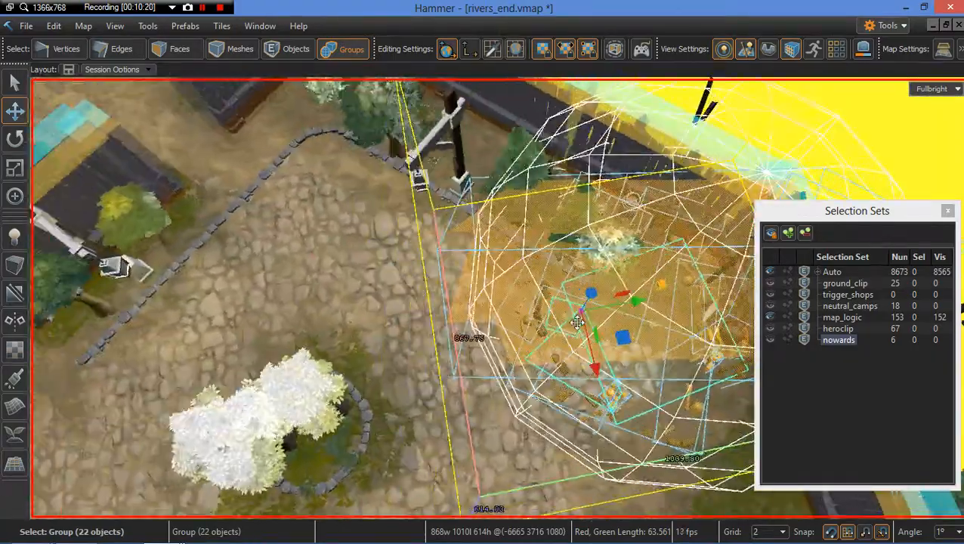
{"action": "key", "text": "Escape"}
{"action": "right_click_drag", "start_coordinate": [570, 319], "coordinate": [642, 303]}
{"action": "right_click_drag", "start_coordinate": [521, 321], "coordinate": [536, 320]}
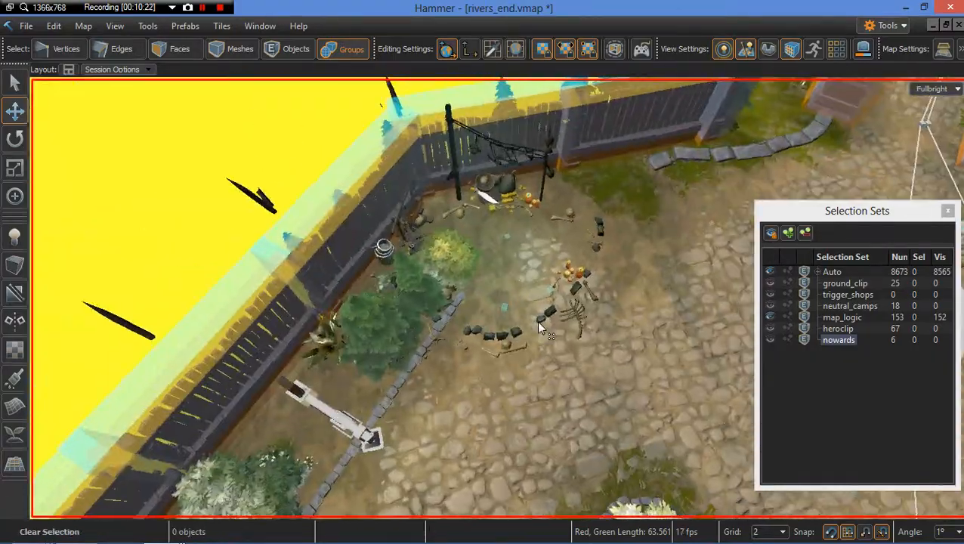
Step: Move the ent_dota_tree beside the camp toward the fence
{"action": "scroll", "coordinate": [536, 321], "scroll_direction": "up", "scroll_amount": 3}
{"action": "key", "text": "a"}
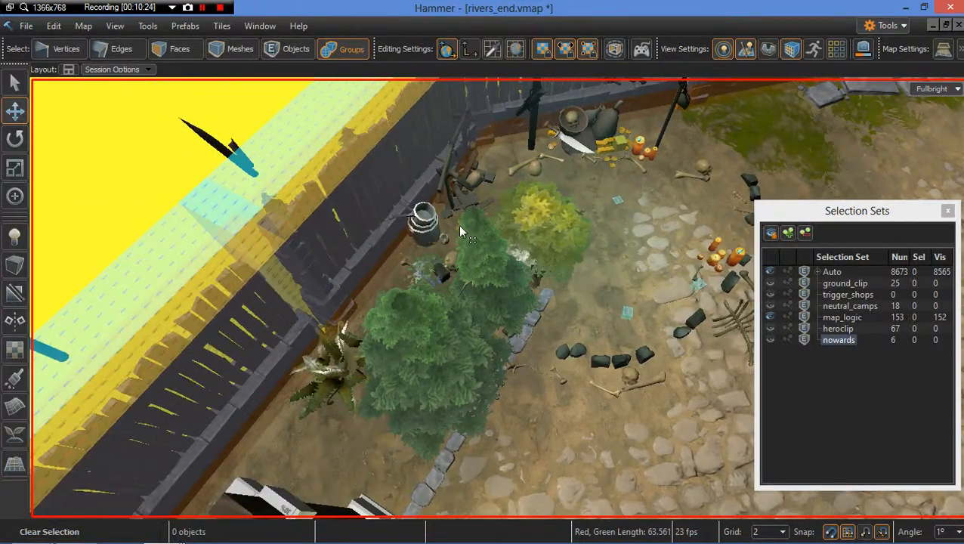
{"action": "left_click", "coordinate": [475, 226]}
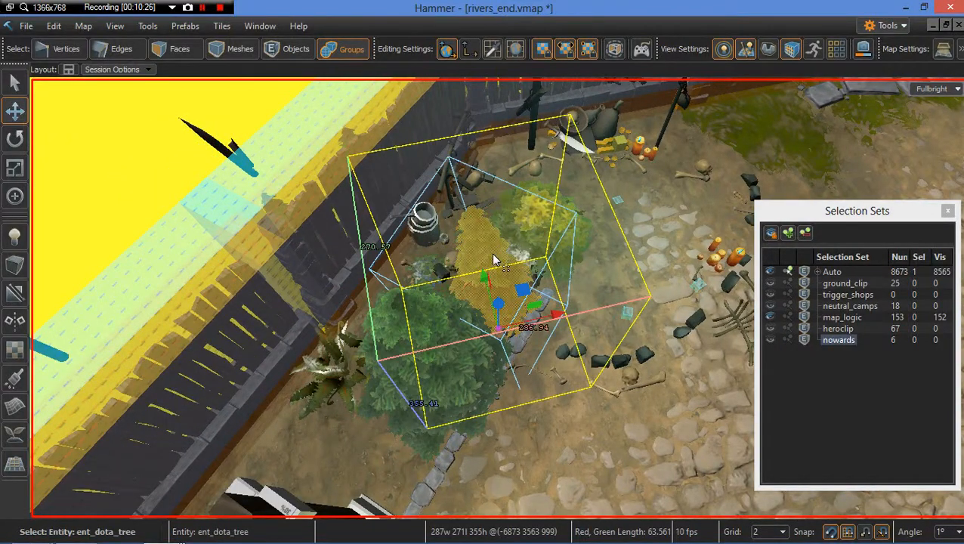
{"action": "left_click_drag", "start_coordinate": [527, 295], "coordinate": [401, 305]}
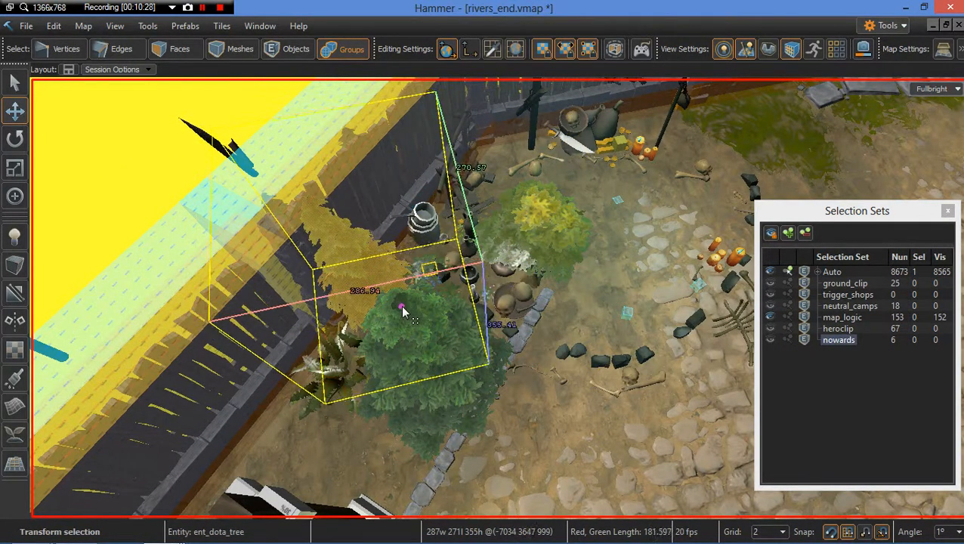
Step: Reselect the ent_dota_tree and shift it further in beside the camp props near the fence
{"action": "left_click", "coordinate": [536, 201]}
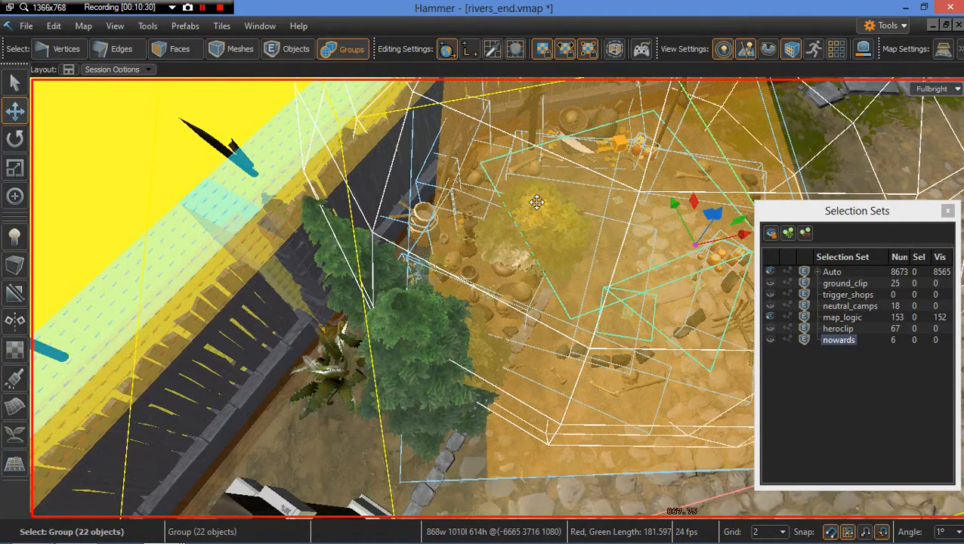
{"action": "key", "text": "w"}
{"action": "right_click_drag", "start_coordinate": [614, 241], "coordinate": [594, 236]}
{"action": "left_click", "coordinate": [438, 229]}
{"action": "right_click_drag", "start_coordinate": [440, 231], "coordinate": [455, 256]}
{"action": "key", "text": "a"}
{"action": "left_click_drag", "start_coordinate": [469, 386], "coordinate": [271, 358]}
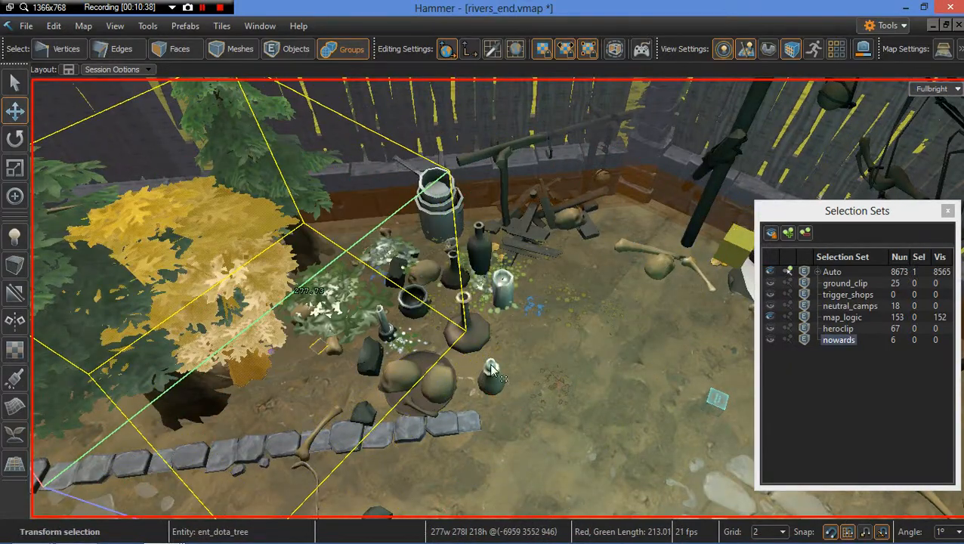
{"action": "key", "text": "d"}
{"action": "right_click_drag", "start_coordinate": [488, 362], "coordinate": [472, 359]}
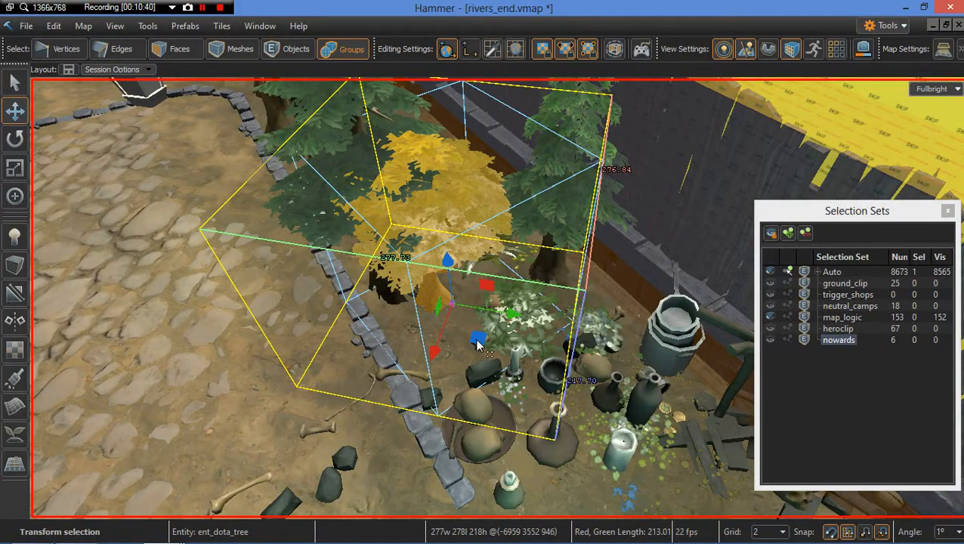
{"action": "left_click_drag", "start_coordinate": [482, 345], "coordinate": [449, 337]}
{"action": "key", "text": "a"}
{"action": "right_click_drag", "start_coordinate": [448, 337], "coordinate": [435, 378]}
{"action": "key", "text": "d"}
{"action": "key", "text": "w"}
{"action": "key", "text": "w"}
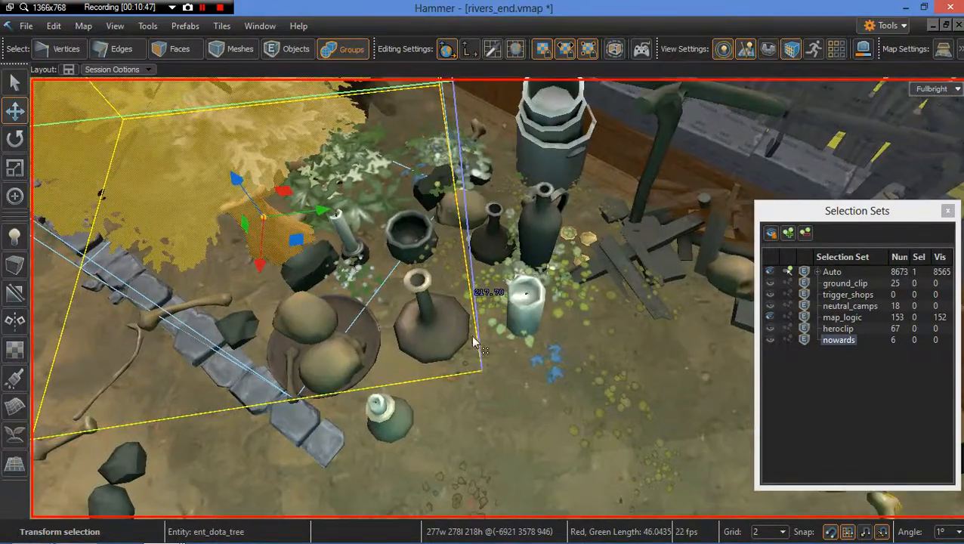
Step: Select the flowers002 prop and move it toward the camp's fenced corner
{"action": "left_click", "coordinate": [569, 374]}
{"action": "right_click_drag", "start_coordinate": [569, 374], "coordinate": [460, 308]}
{"action": "key", "text": "w"}
{"action": "key", "text": "w"}
{"action": "left_click", "coordinate": [436, 288]}
{"action": "key", "text": "f"}
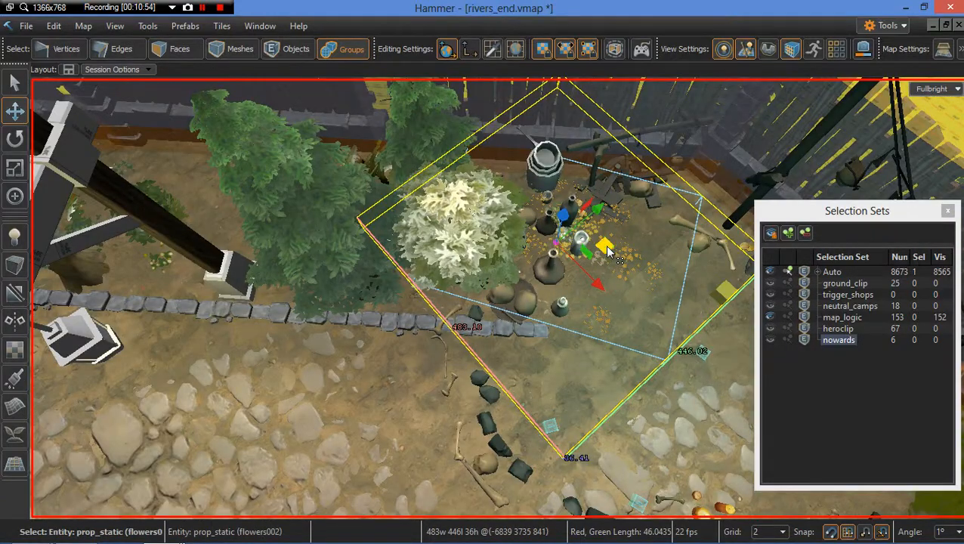
{"action": "left_click_drag", "start_coordinate": [609, 252], "coordinate": [414, 316]}
{"action": "key", "text": "d"}
{"action": "right_click_drag", "start_coordinate": [532, 348], "coordinate": [420, 298]}
{"action": "key", "text": "w"}
Step: Select the flowers001 prop, move it out onto the path edge below the camp, then clear the selection
{"action": "left_click", "coordinate": [474, 207]}
{"action": "key", "text": "s"}
{"action": "key", "text": "a"}
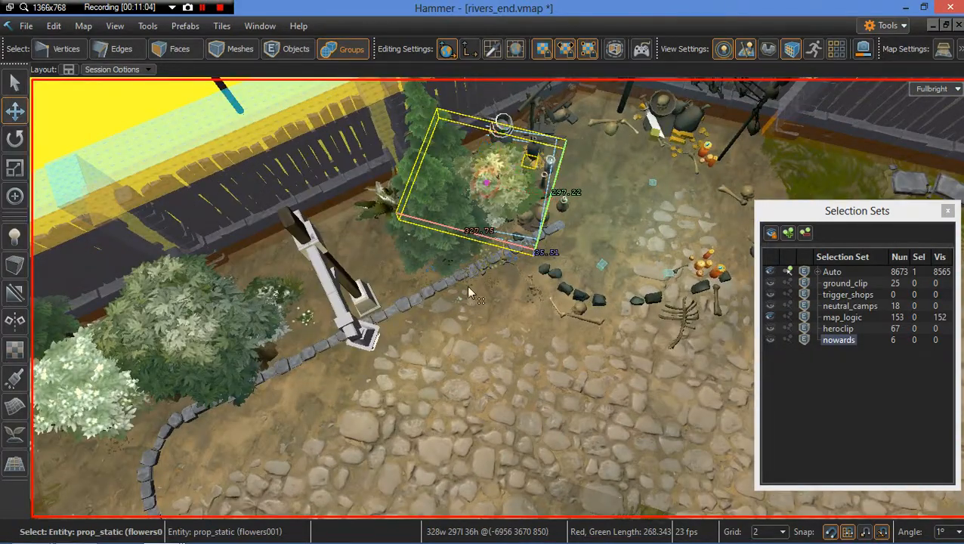
{"action": "left_click_drag", "start_coordinate": [534, 165], "coordinate": [563, 273]}
{"action": "key", "text": "e"}
{"action": "key", "text": "w"}
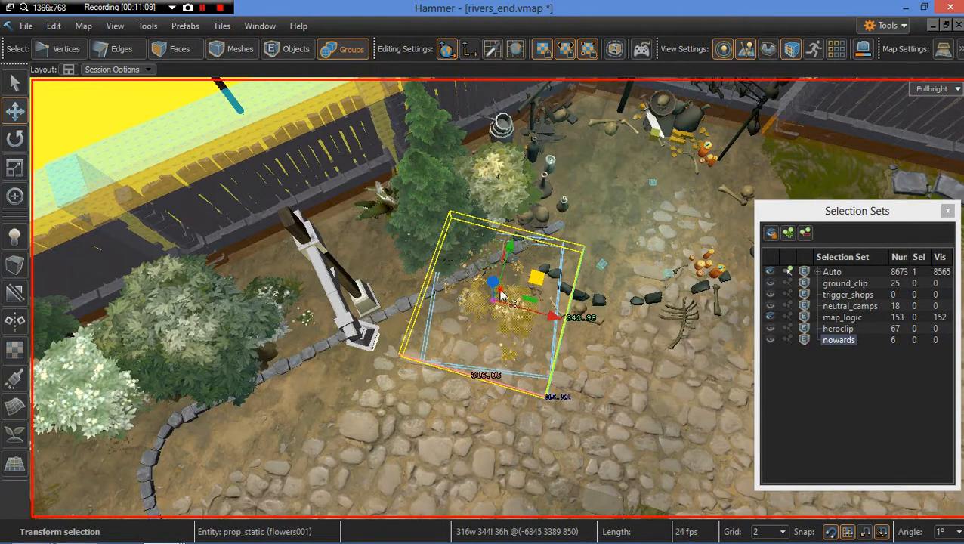
{"action": "mouse_move", "coordinate": [502, 295]}
{"action": "left_mouse_down"}
{"action": "mouse_move", "coordinate": [508, 266]}
{"action": "mouse_move", "coordinate": [497, 296]}
{"action": "mouse_move", "coordinate": [499, 286]}
{"action": "left_mouse_up"}
{"action": "key", "text": "Escape"}
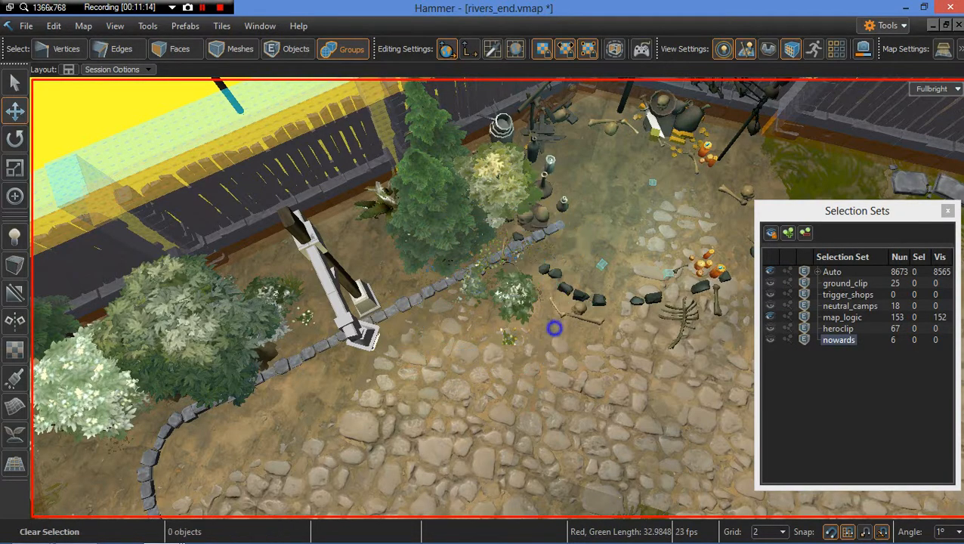
Step: Hide the map_logic selection set
{"action": "key", "text": "s"}
{"action": "right_click_drag", "start_coordinate": [553, 328], "coordinate": [591, 365]}
{"action": "key", "text": "s"}
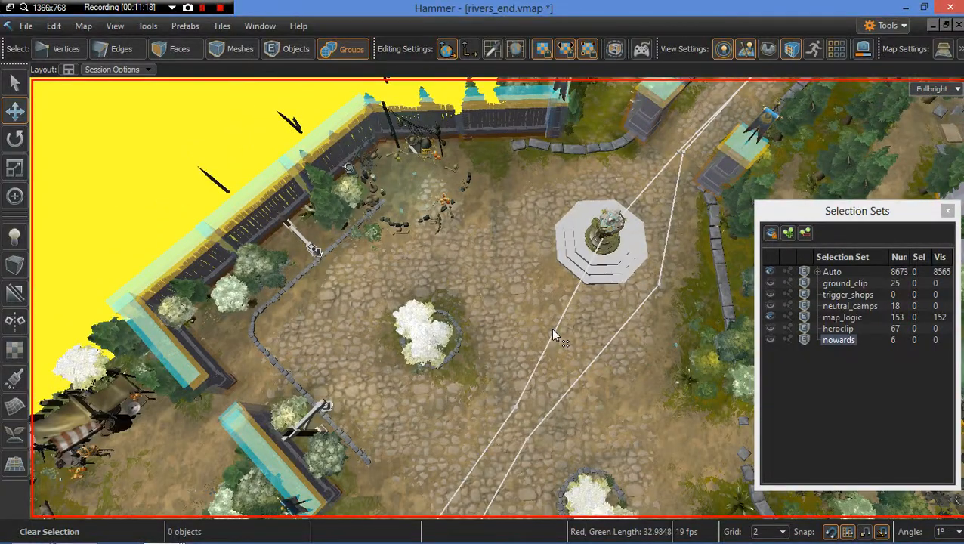
{"action": "right_click_drag", "start_coordinate": [547, 339], "coordinate": [545, 380]}
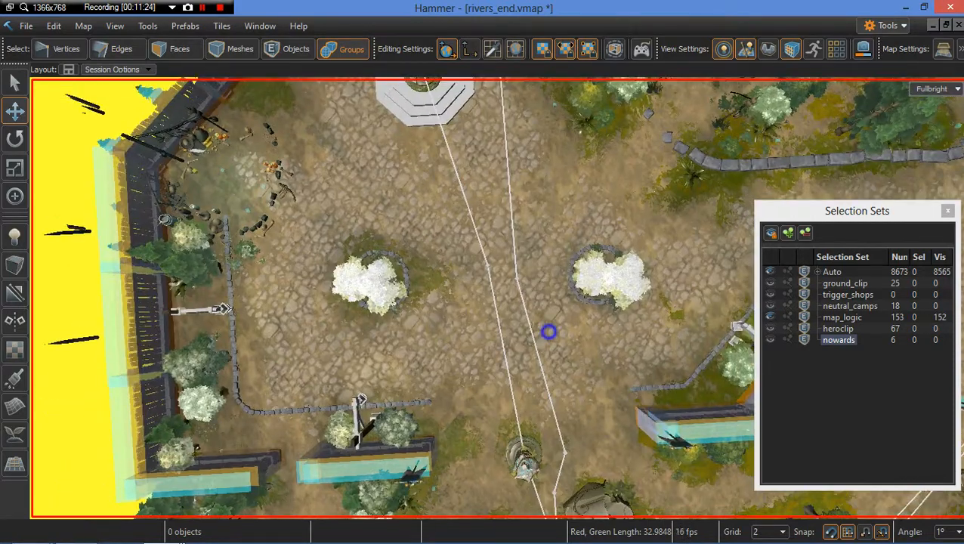
{"action": "right_click_drag", "start_coordinate": [548, 332], "coordinate": [642, 296]}
{"action": "right_click_drag", "start_coordinate": [541, 363], "coordinate": [542, 333]}
{"action": "scroll", "coordinate": [544, 338], "scroll_direction": "up", "scroll_amount": 4}
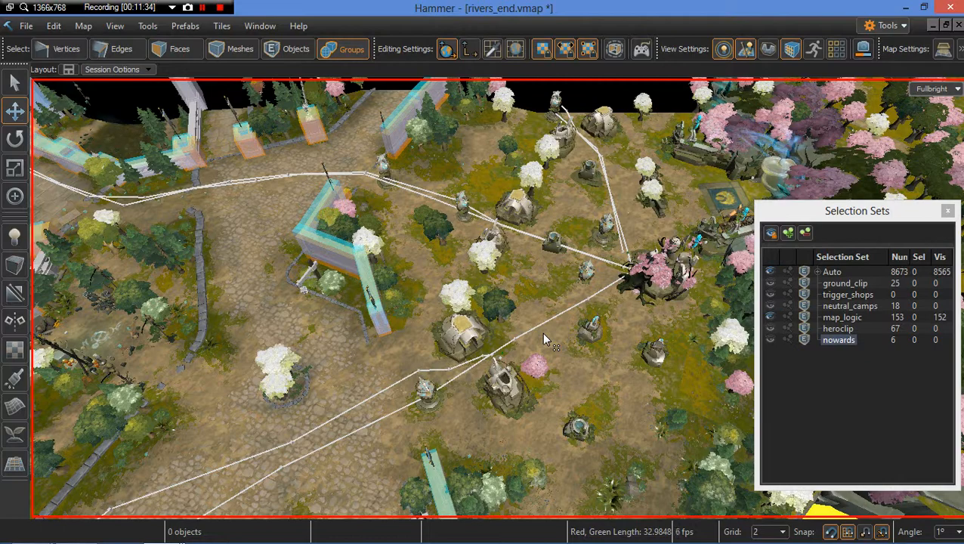
{"action": "right_click_drag", "start_coordinate": [542, 314], "coordinate": [295, 316]}
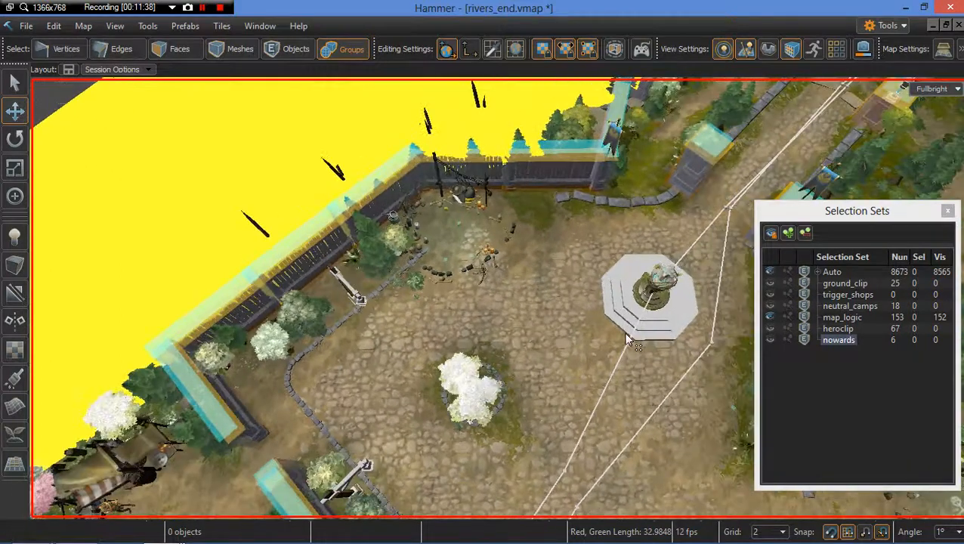
{"action": "right_click_drag", "start_coordinate": [623, 333], "coordinate": [559, 321]}
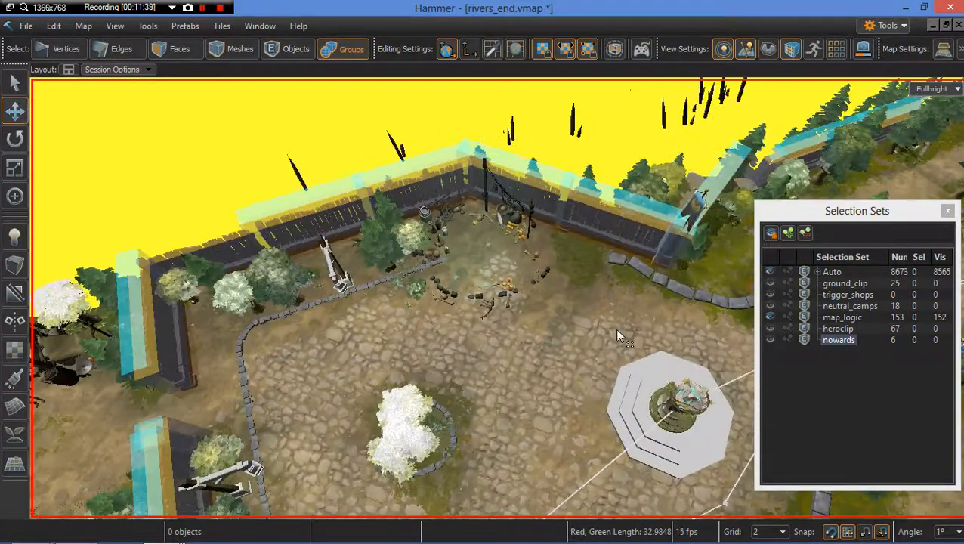
{"action": "left_click", "coordinate": [770, 319]}
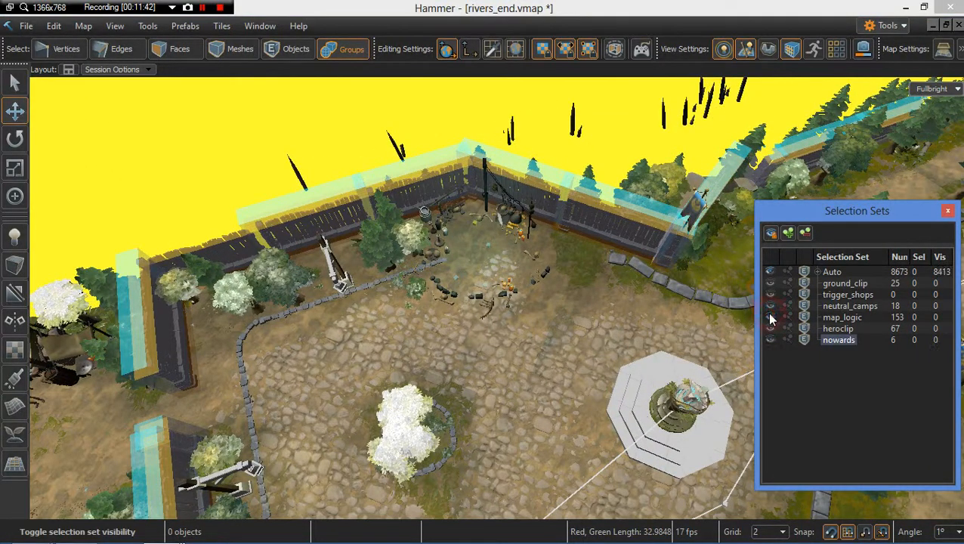
Step: Select the structure_tower_radiant prefab and move it into the plaza between the two white trees
{"action": "right_click_drag", "start_coordinate": [487, 294], "coordinate": [495, 294]}
{"action": "key", "text": "w"}
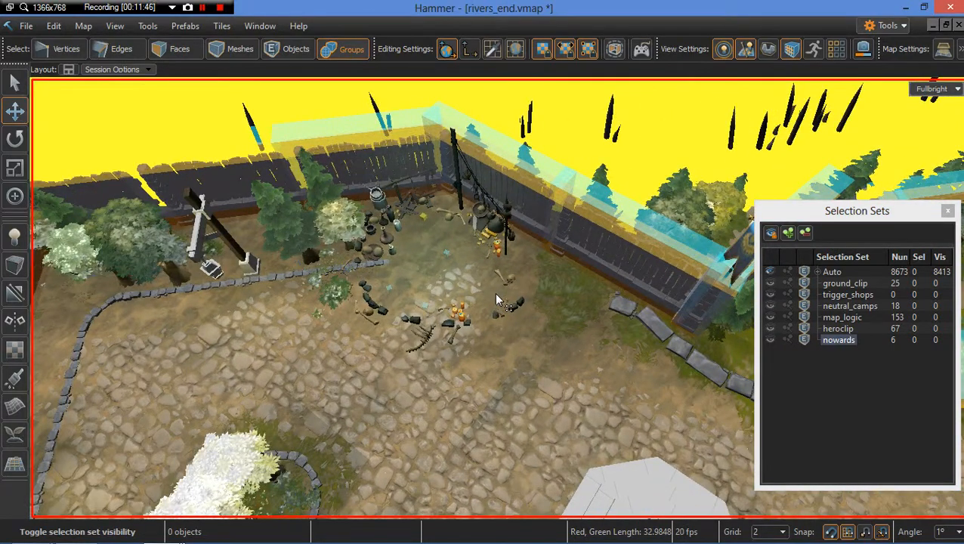
{"action": "right_click_drag", "start_coordinate": [479, 311], "coordinate": [486, 290]}
{"action": "key", "text": "s"}
{"action": "key", "text": "s"}
{"action": "key", "text": "w"}
{"action": "key", "text": "s"}
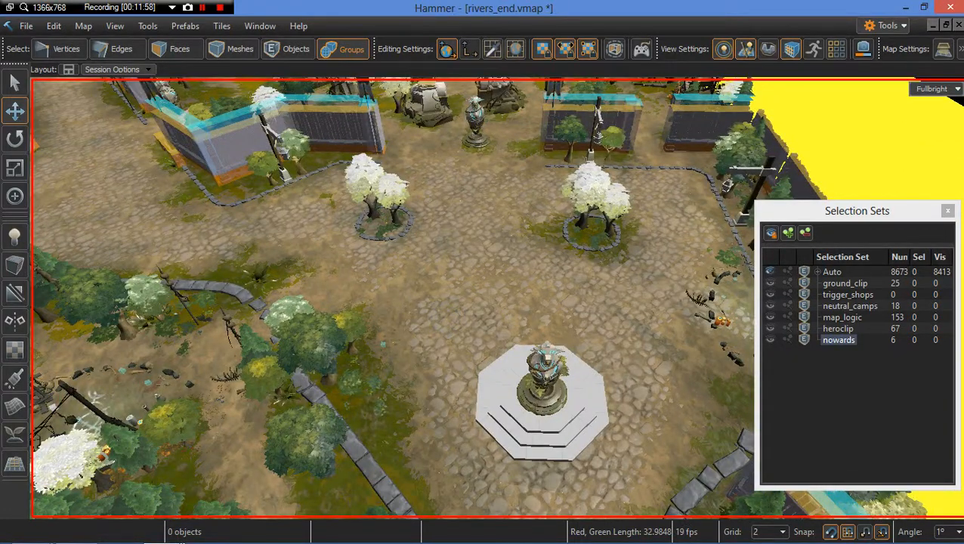
{"action": "right_click", "coordinate": [445, 306]}
{"action": "left_click", "coordinate": [601, 6]}
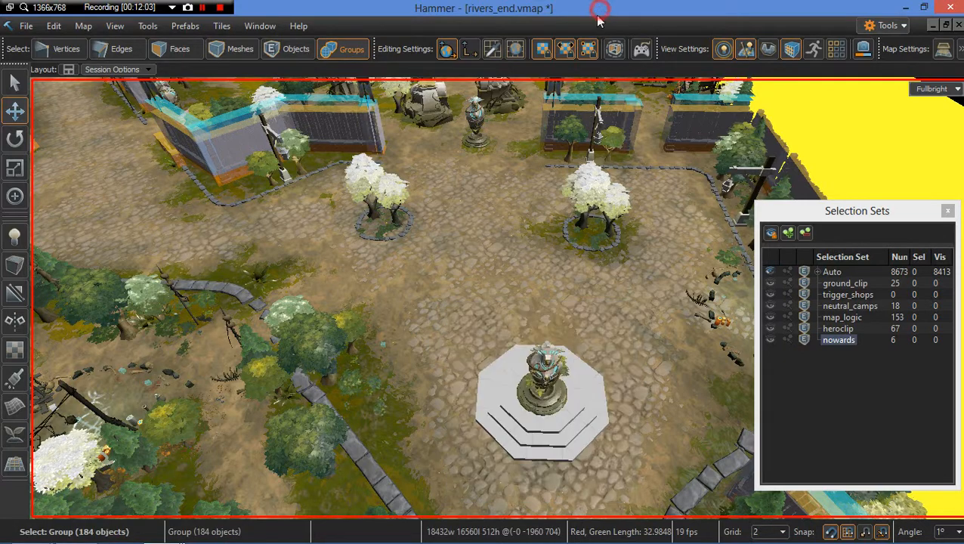
{"action": "right_click_drag", "start_coordinate": [384, 376], "coordinate": [408, 389]}
{"action": "left_click", "coordinate": [499, 393]}
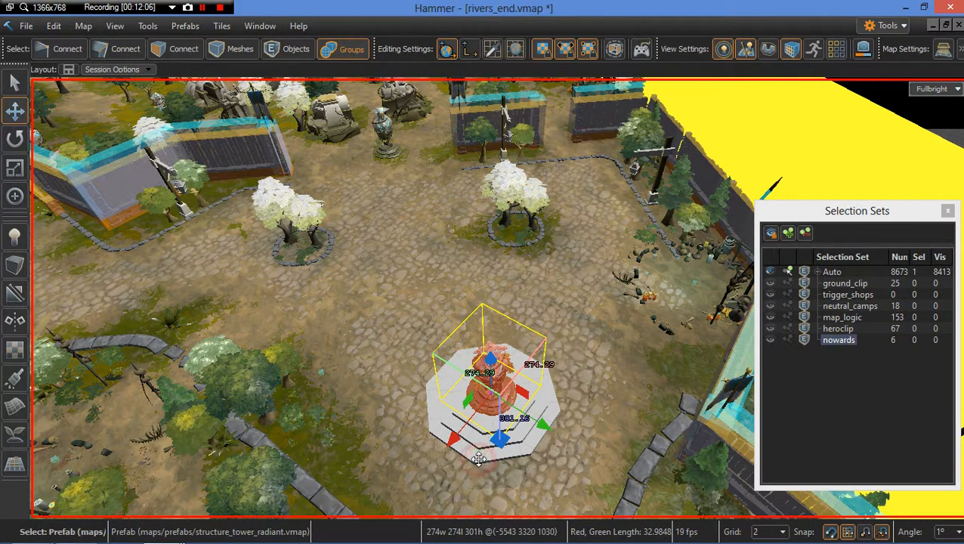
{"action": "left_click", "coordinate": [485, 453]}
{"action": "left_click_drag", "start_coordinate": [489, 392], "coordinate": [411, 231]}
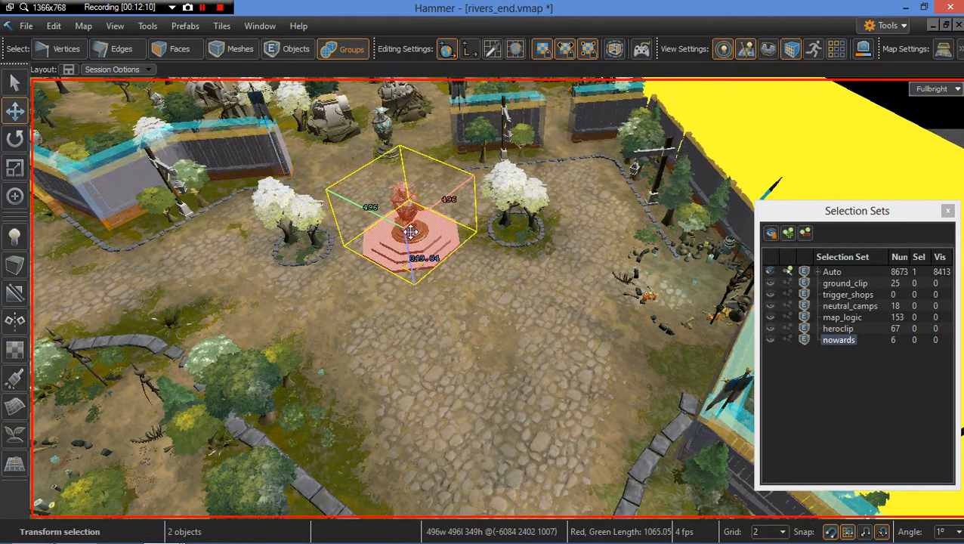
{"action": "key", "text": "Escape"}
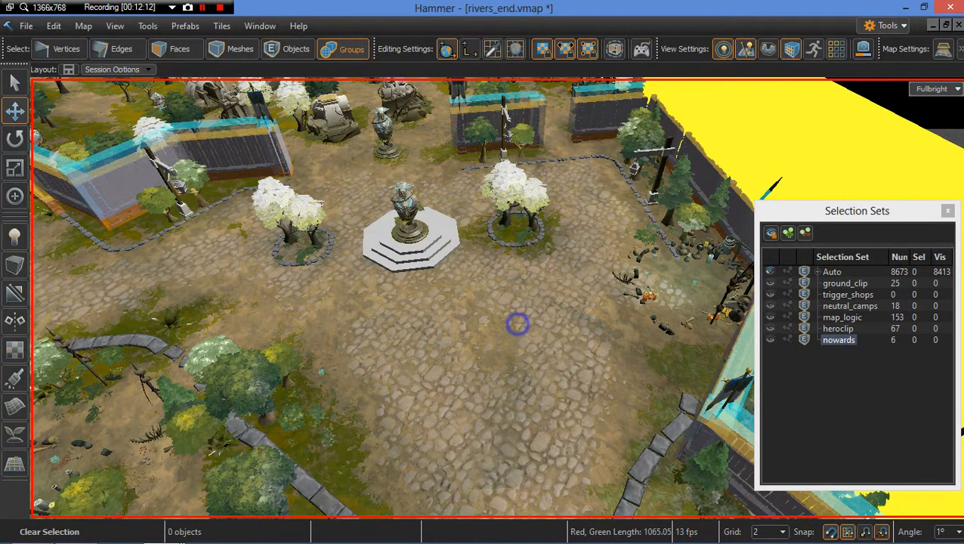
Step: Reselect the tower prefab and nudge it slightly to center it in the plaza
{"action": "key", "text": "w"}
{"action": "mouse_move", "coordinate": [517, 324]}
{"action": "right_mouse_down"}
{"action": "mouse_move", "coordinate": [442, 263]}
{"action": "mouse_move", "coordinate": [510, 284]}
{"action": "mouse_move", "coordinate": [555, 324]}
{"action": "mouse_move", "coordinate": [570, 412]}
{"action": "mouse_move", "coordinate": [695, 397]}
{"action": "mouse_move", "coordinate": [541, 321]}
{"action": "mouse_move", "coordinate": [516, 323]}
{"action": "right_mouse_up"}
{"action": "key", "text": "s"}
{"action": "key", "text": "s"}
{"action": "key", "text": "w"}
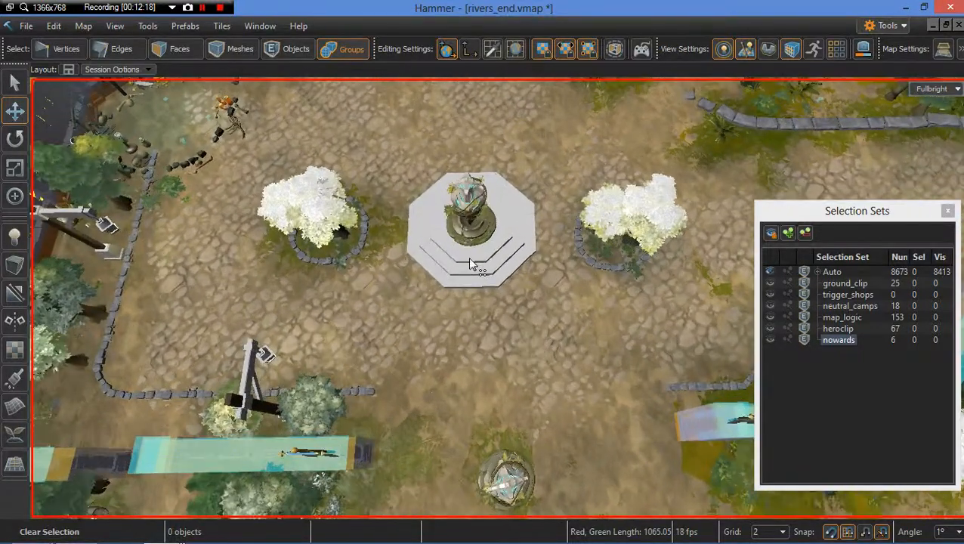
{"action": "left_click", "coordinate": [469, 260]}
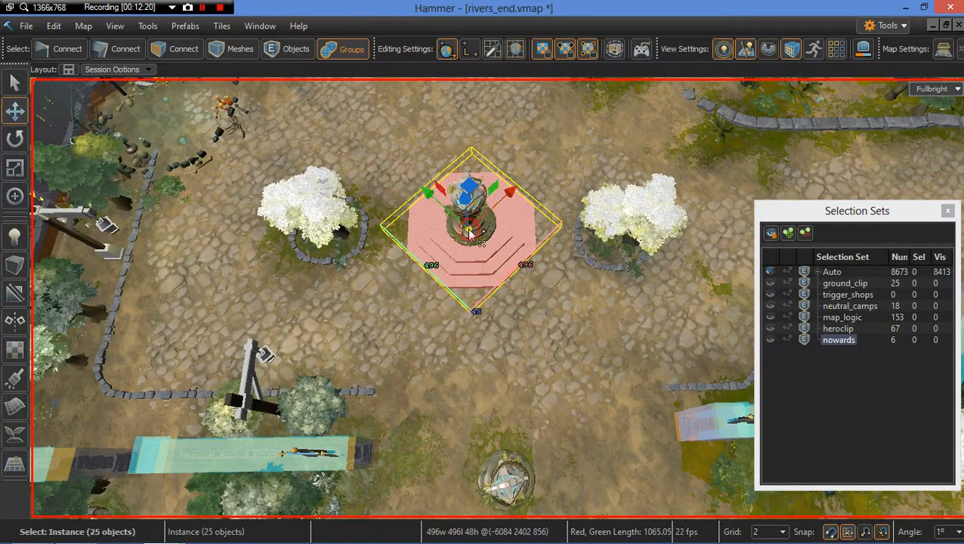
{"action": "left_click", "coordinate": [469, 229]}
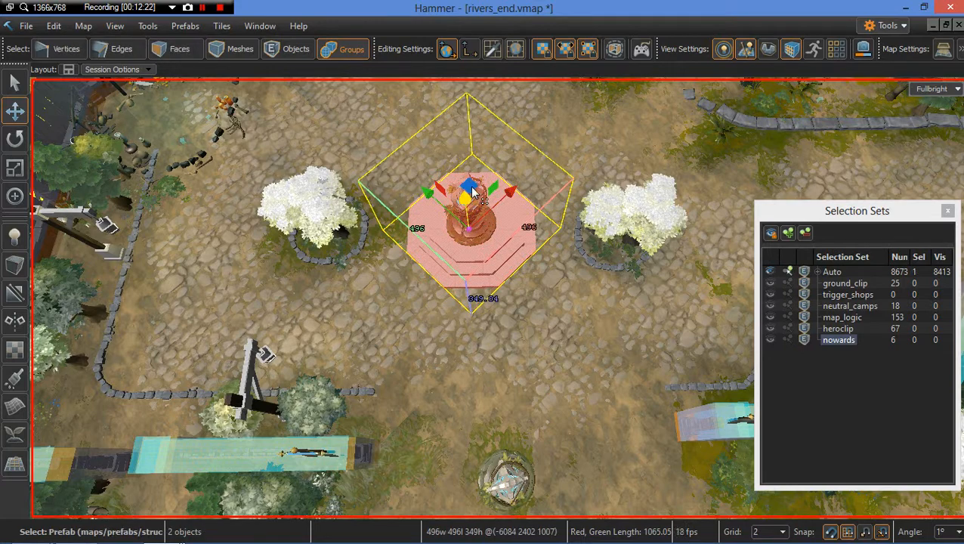
{"action": "left_click_drag", "start_coordinate": [470, 227], "coordinate": [476, 237]}
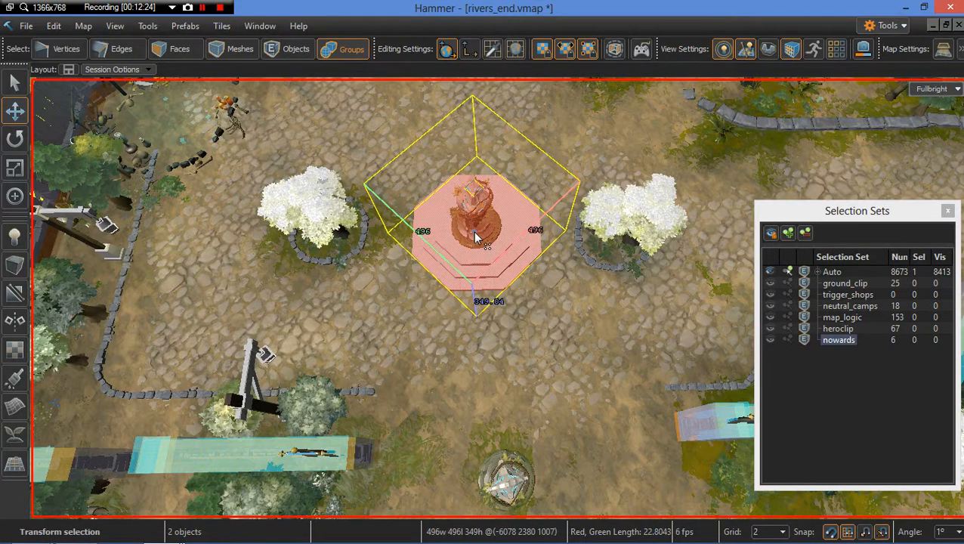
{"action": "right_click_drag", "start_coordinate": [561, 321], "coordinate": [561, 321]}
{"action": "key", "text": "Escape"}
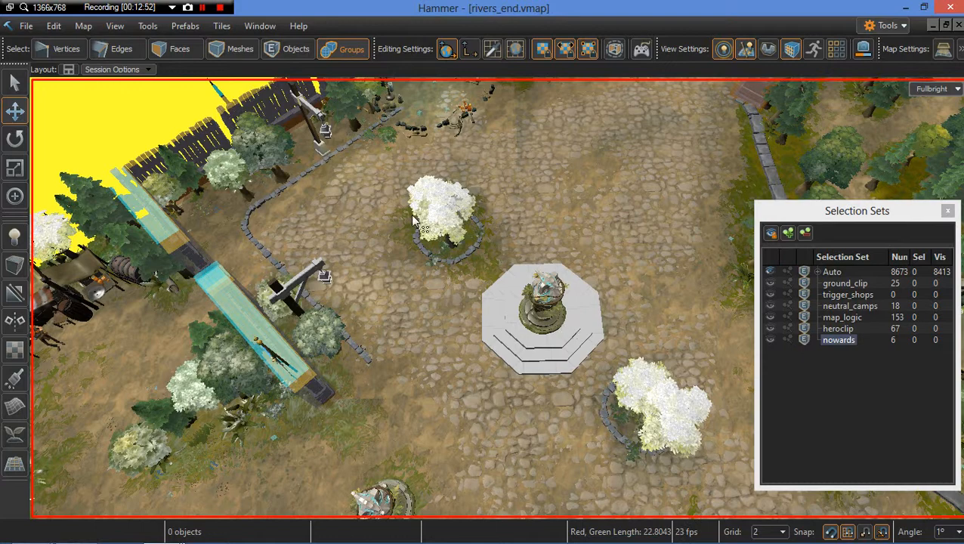
Step: Look over the river area and village layout around the plaza
{"action": "left_click", "coordinate": [204, 8]}
{"action": "right_click_drag", "start_coordinate": [492, 274], "coordinate": [586, 179]}
{"action": "key", "text": "w"}
{"action": "key", "text": "s"}
{"action": "key", "text": "w"}
{"action": "key", "text": "s"}
{"action": "key", "text": "w"}
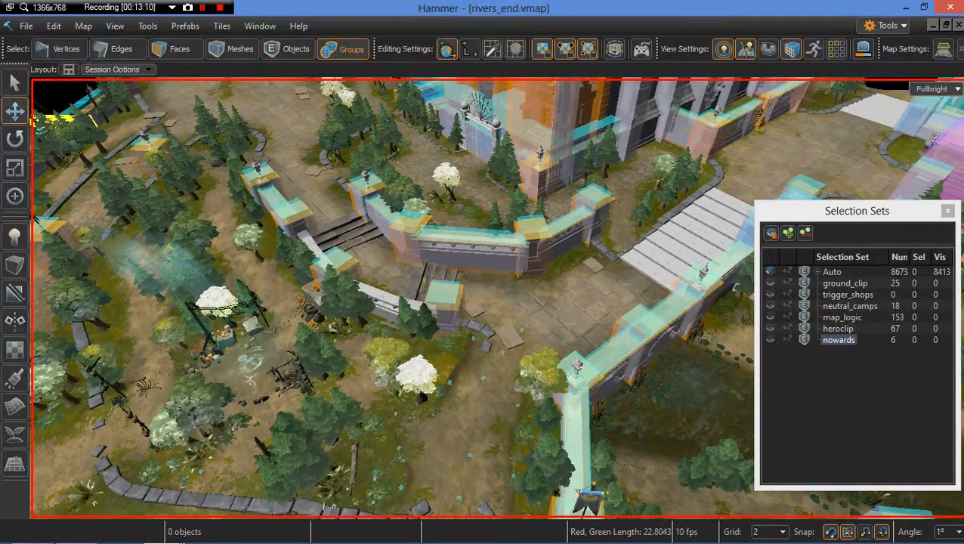
{"action": "right_click_drag", "start_coordinate": [483, 298], "coordinate": [680, 297]}
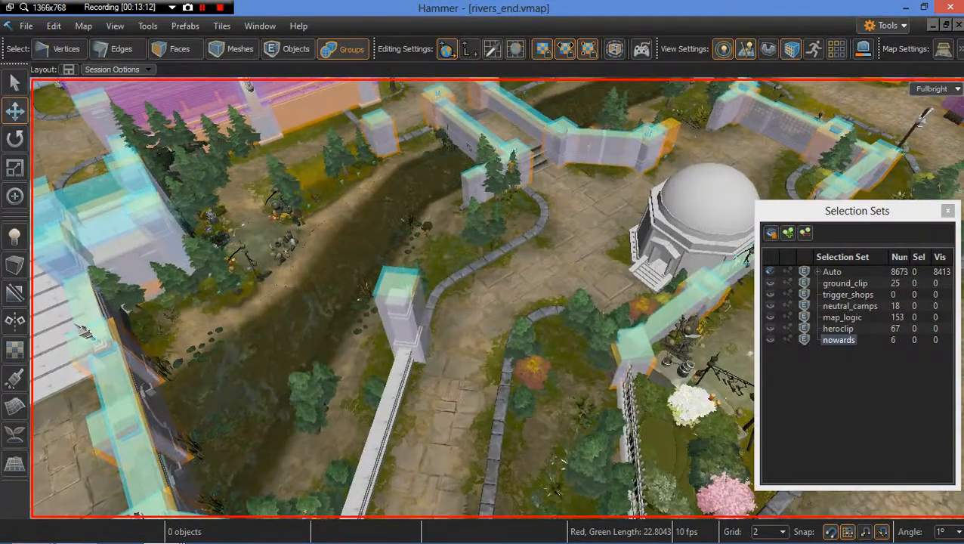
{"action": "right_click_drag", "start_coordinate": [477, 313], "coordinate": [477, 275]}
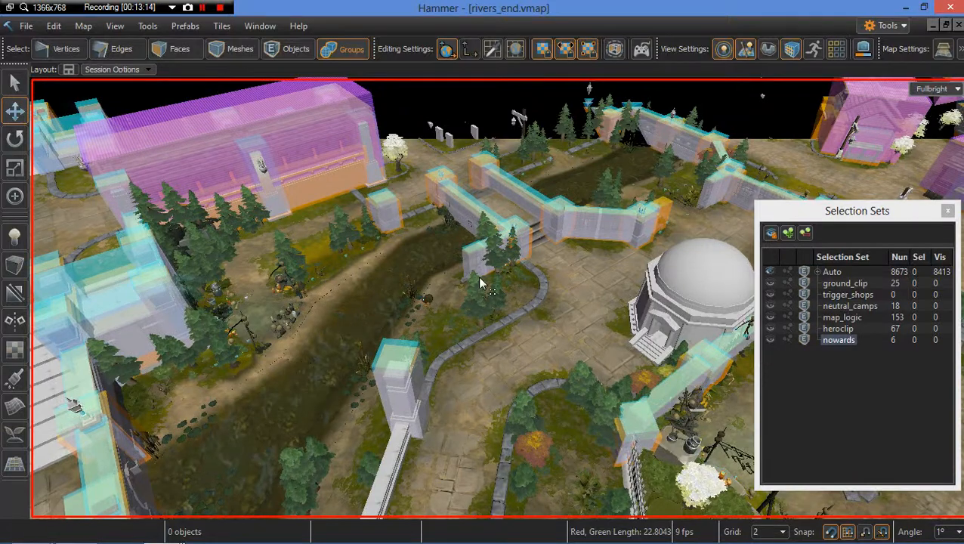
{"action": "right_click_drag", "start_coordinate": [451, 306], "coordinate": [544, 332]}
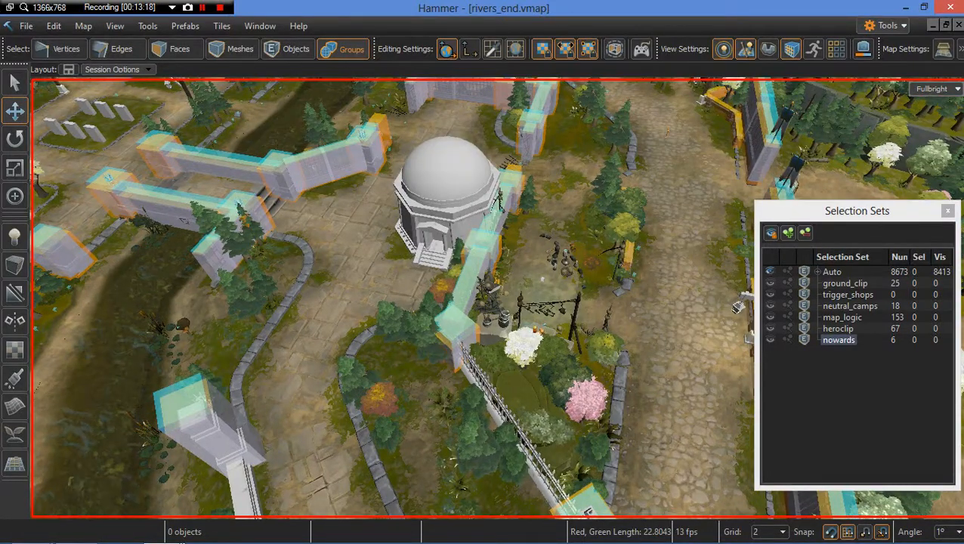
{"action": "mouse_move", "coordinate": [469, 317]}
{"action": "right_mouse_down"}
{"action": "mouse_move", "coordinate": [444, 327]}
{"action": "mouse_move", "coordinate": [471, 306]}
{"action": "mouse_move", "coordinate": [483, 286]}
{"action": "mouse_move", "coordinate": [475, 278]}
{"action": "mouse_move", "coordinate": [414, 312]}
{"action": "mouse_move", "coordinate": [449, 349]}
{"action": "mouse_move", "coordinate": [467, 310]}
{"action": "right_mouse_up"}
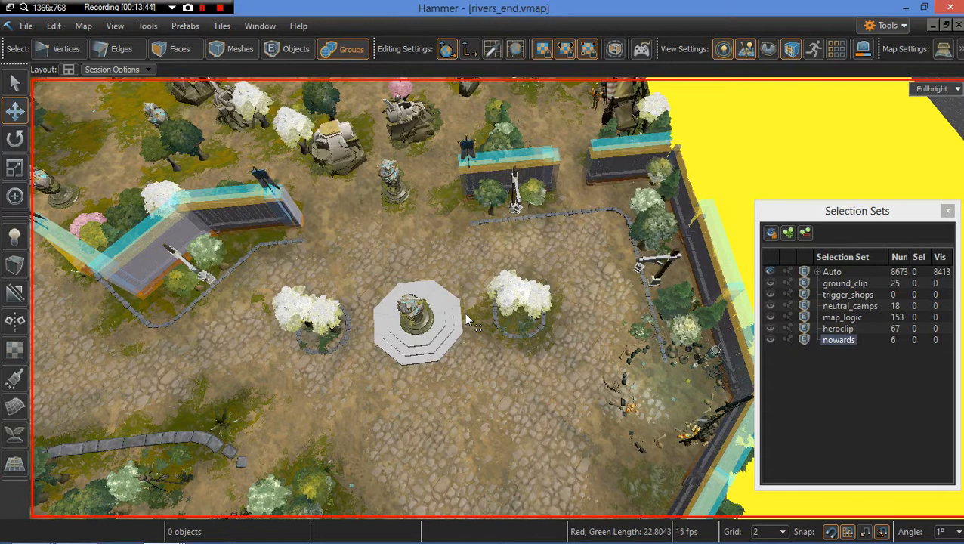
Step: Delete the lamp post prop beside the path near the camp
{"action": "right_click_drag", "start_coordinate": [441, 271], "coordinate": [567, 272]}
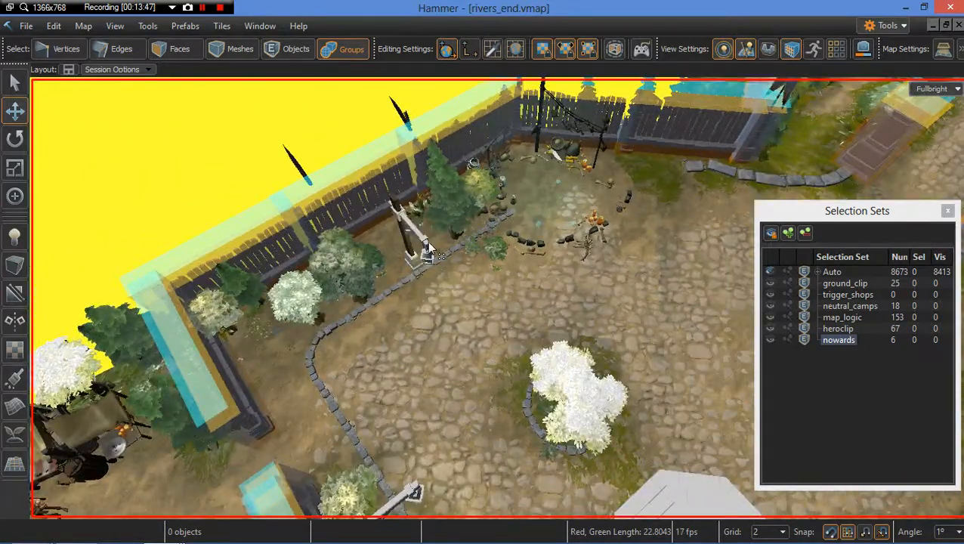
{"action": "left_click", "coordinate": [425, 244]}
{"action": "key", "text": "Delete"}
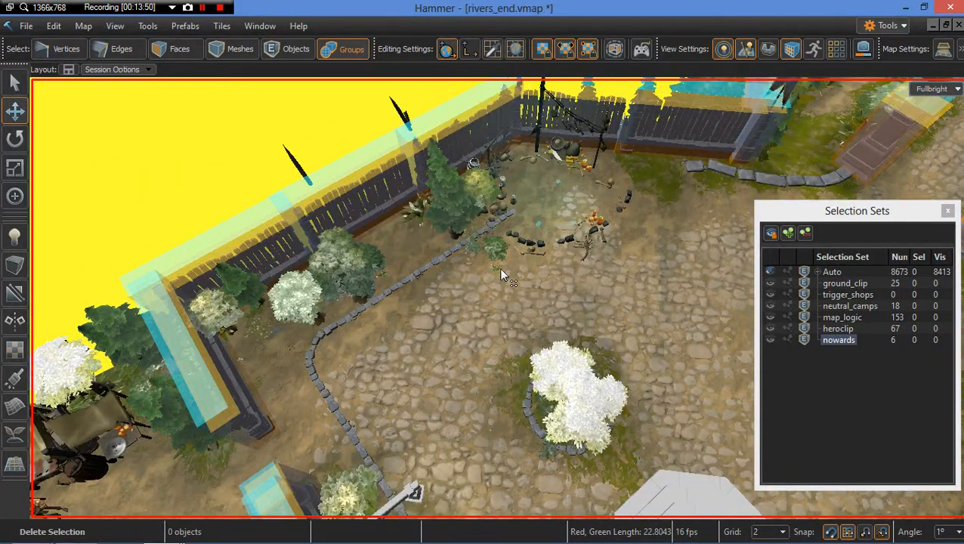
Step: Delete the straight path border trim segment at the path's inner corner
{"action": "right_click_drag", "start_coordinate": [501, 275], "coordinate": [478, 328]}
{"action": "scroll", "coordinate": [486, 267], "scroll_direction": "down", "scroll_amount": 3}
{"action": "scroll", "coordinate": [479, 272], "scroll_direction": "up", "scroll_amount": 3}
{"action": "key", "text": "a"}
{"action": "key", "text": "a"}
{"action": "key", "text": "w"}
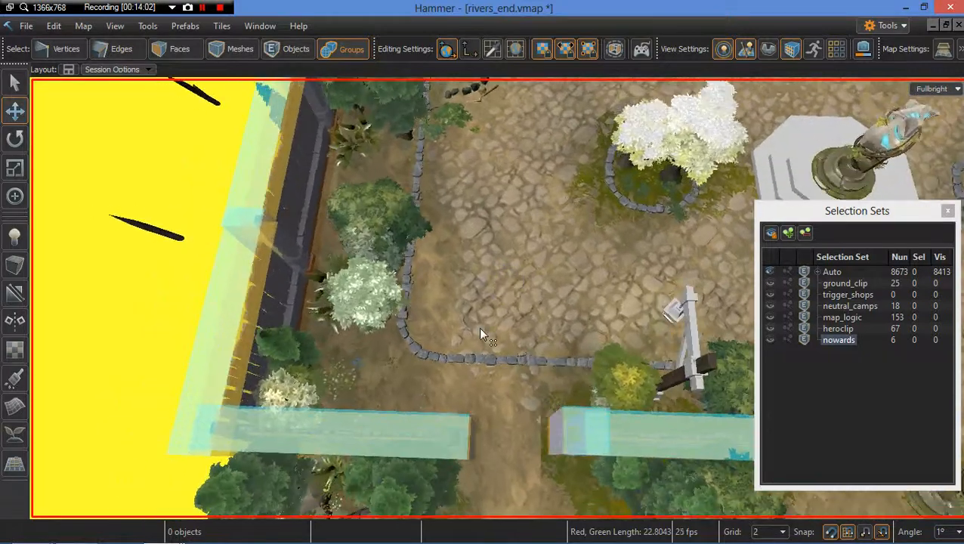
{"action": "left_click", "coordinate": [513, 369]}
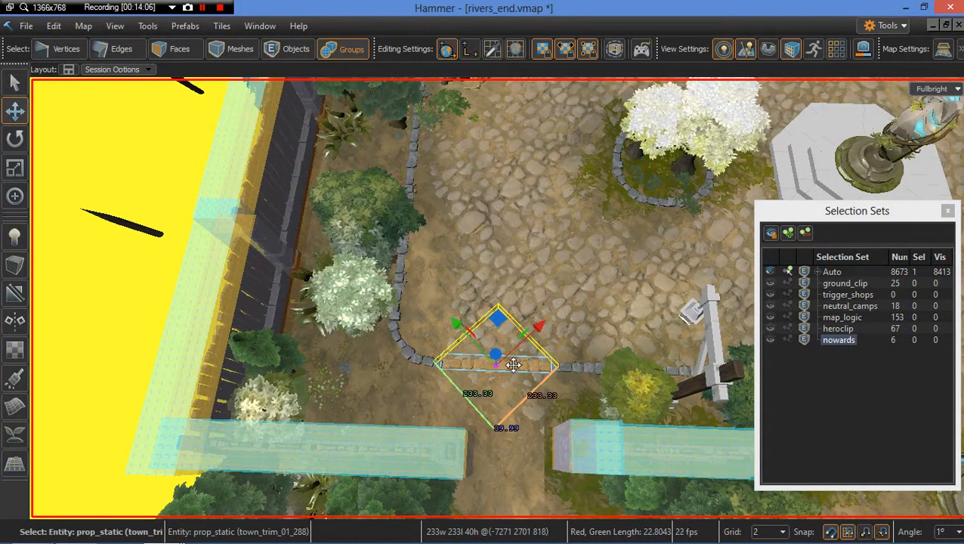
{"action": "key", "text": "Delete"}
Step: Select four connected path border trim segments and move them to reshape the path edge
{"action": "left_click", "coordinate": [575, 369]}
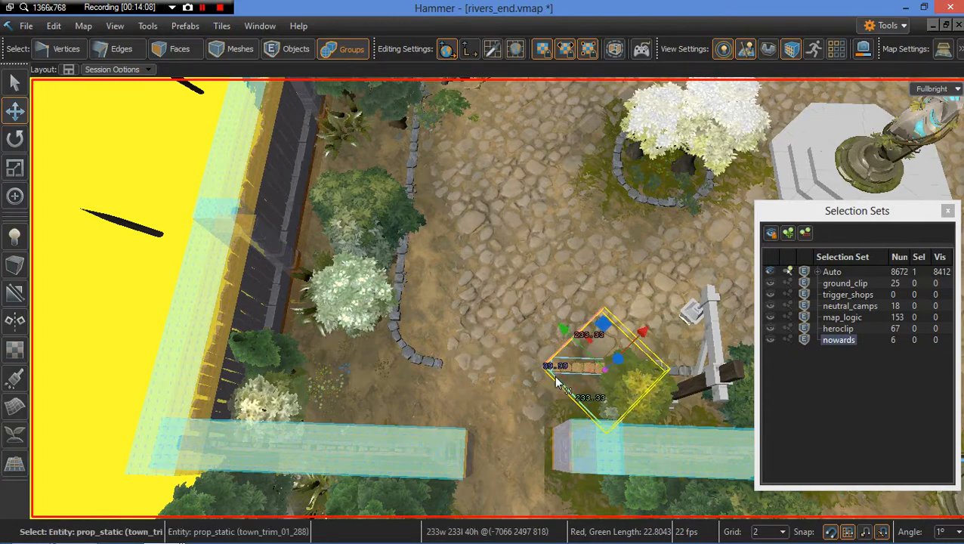
{"action": "key", "text": "d"}
{"action": "key", "text": "d"}
{"action": "right_click_drag", "start_coordinate": [555, 377], "coordinate": [575, 367]}
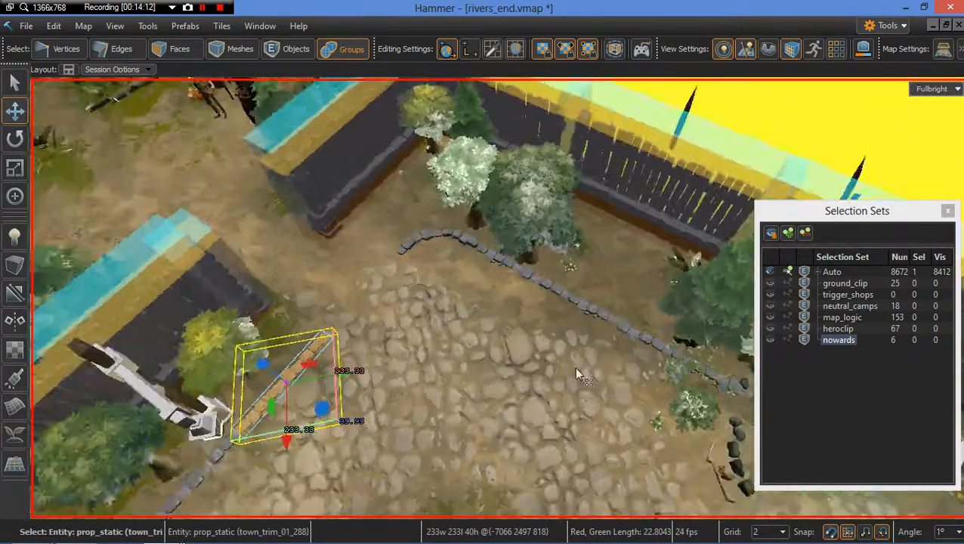
{"action": "key", "text": "w"}
{"action": "left_click", "coordinate": [438, 237]}
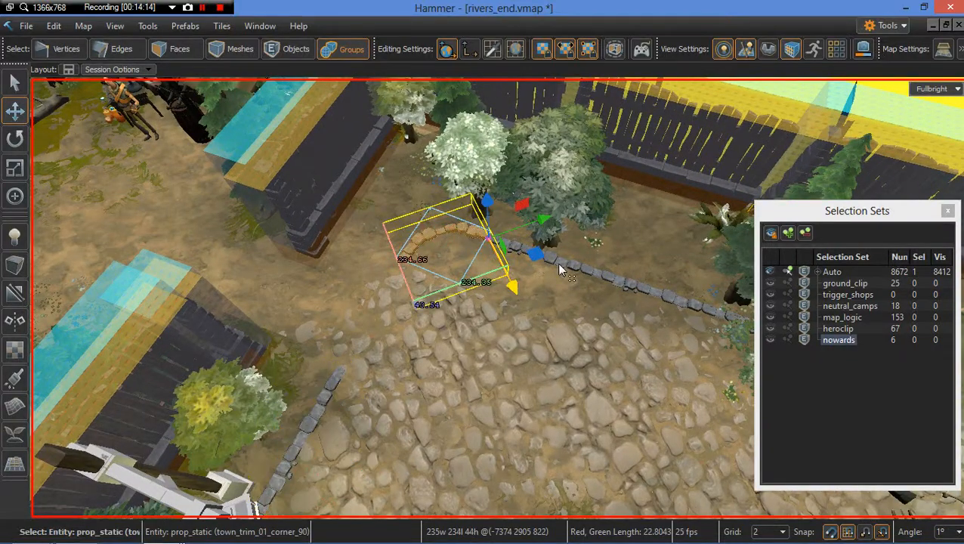
{"action": "left_click", "coordinate": [621, 285]}
{"action": "left_click", "coordinate": [616, 284]}
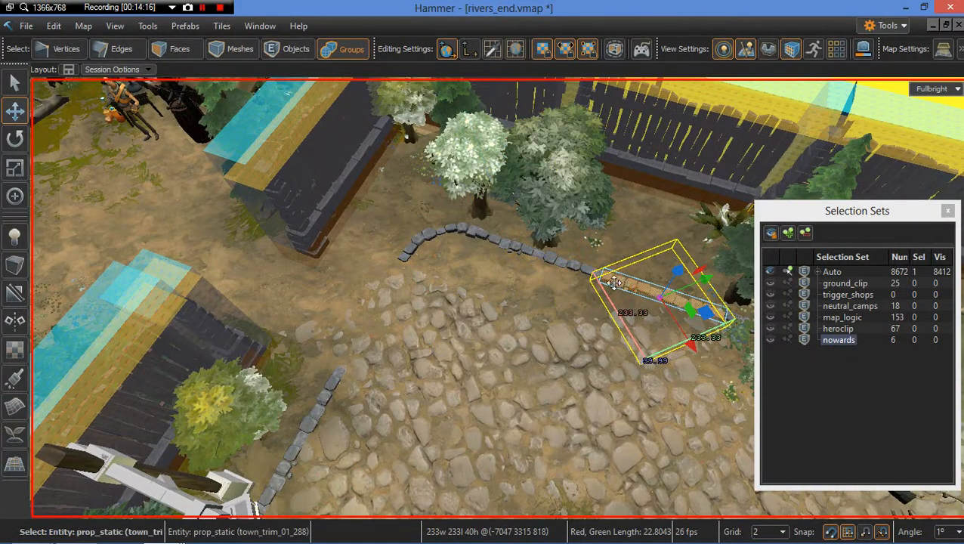
{"action": "left_click", "coordinate": [591, 275], "text": "ctrl"}
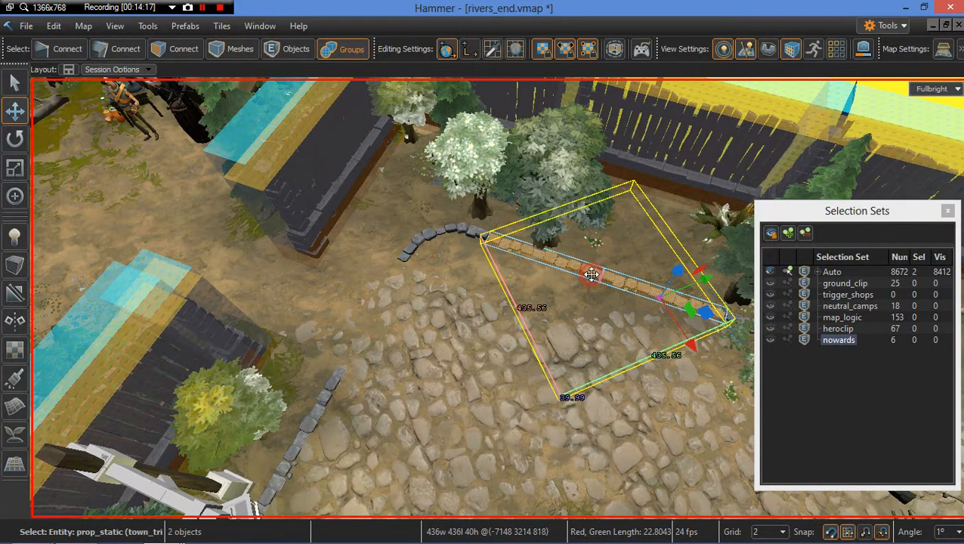
{"action": "left_click", "coordinate": [410, 253], "text": "ctrl"}
{"action": "right_click_drag", "start_coordinate": [419, 264], "coordinate": [446, 261]}
{"action": "left_click", "coordinate": [370, 249], "text": "ctrl"}
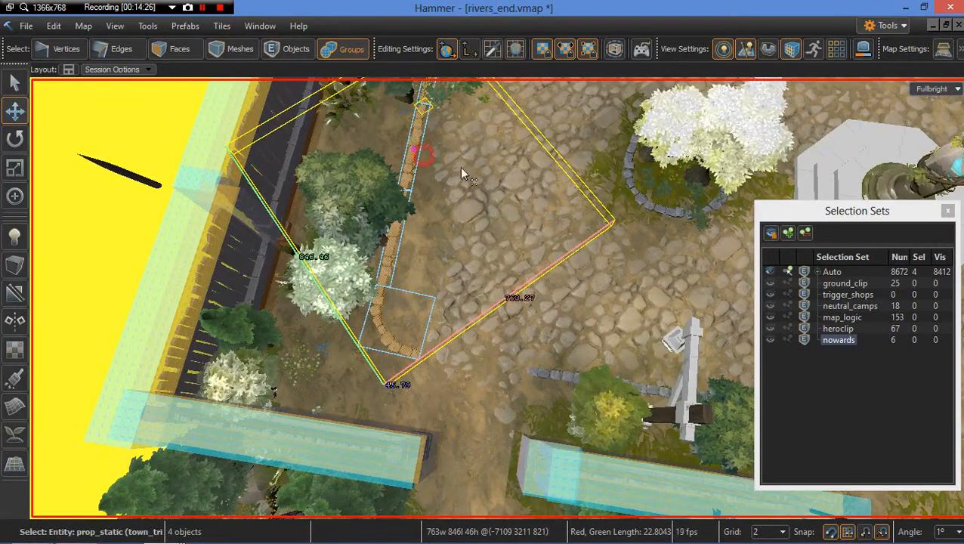
{"action": "left_click_drag", "start_coordinate": [460, 172], "coordinate": [507, 162]}
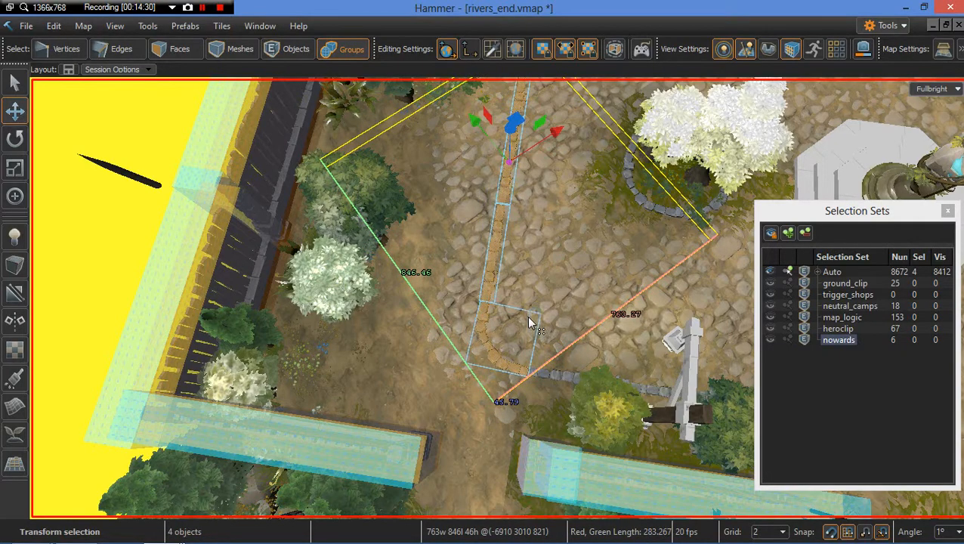
{"action": "right_click_drag", "start_coordinate": [528, 317], "coordinate": [219, 302]}
Step: Add two more trim segments to the selection and shift the six pieces slightly right
{"action": "left_click", "coordinate": [422, 226], "text": "shift"}
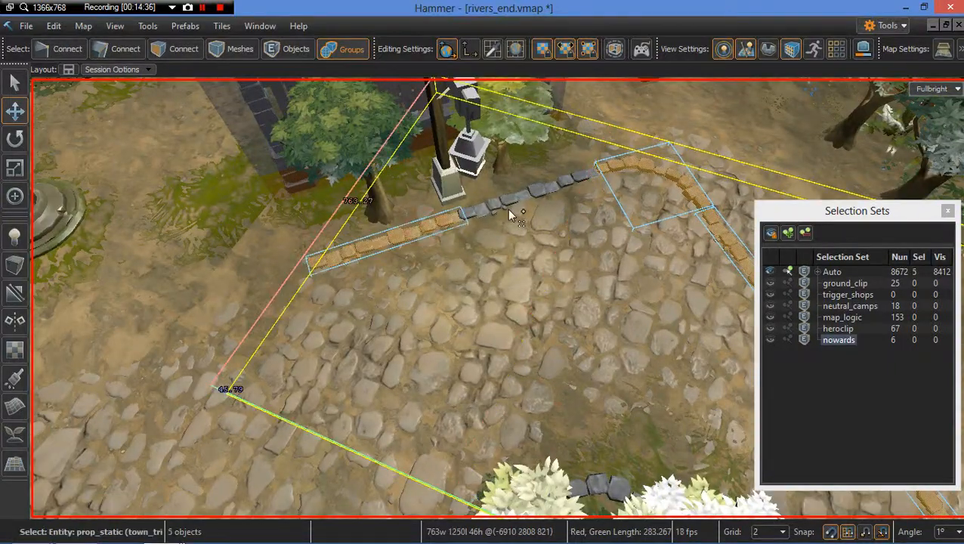
{"action": "left_click", "coordinate": [513, 198], "text": "shift"}
{"action": "right_click_drag", "start_coordinate": [480, 271], "coordinate": [714, 323]}
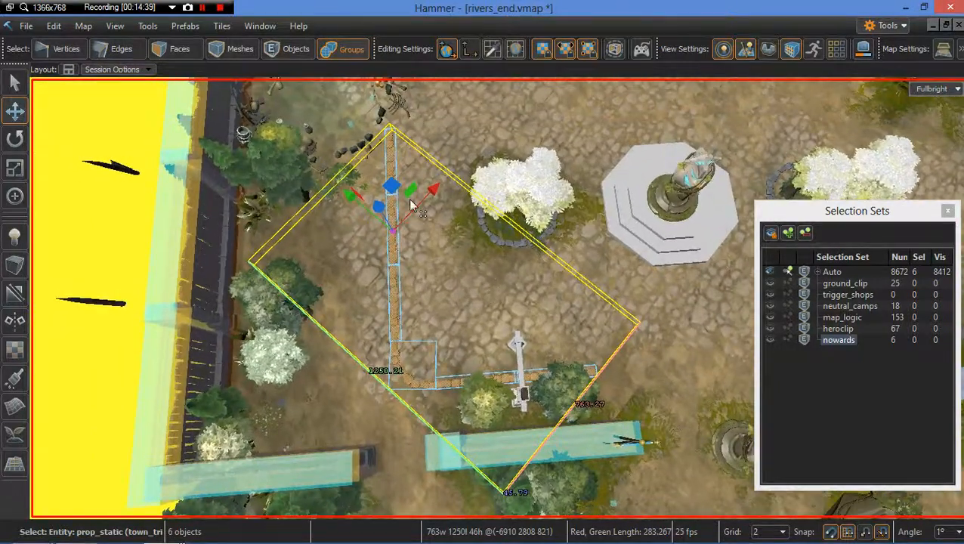
{"action": "right_click_drag", "start_coordinate": [408, 195], "coordinate": [416, 194]}
{"action": "left_click_drag", "start_coordinate": [422, 236], "coordinate": [455, 227]}
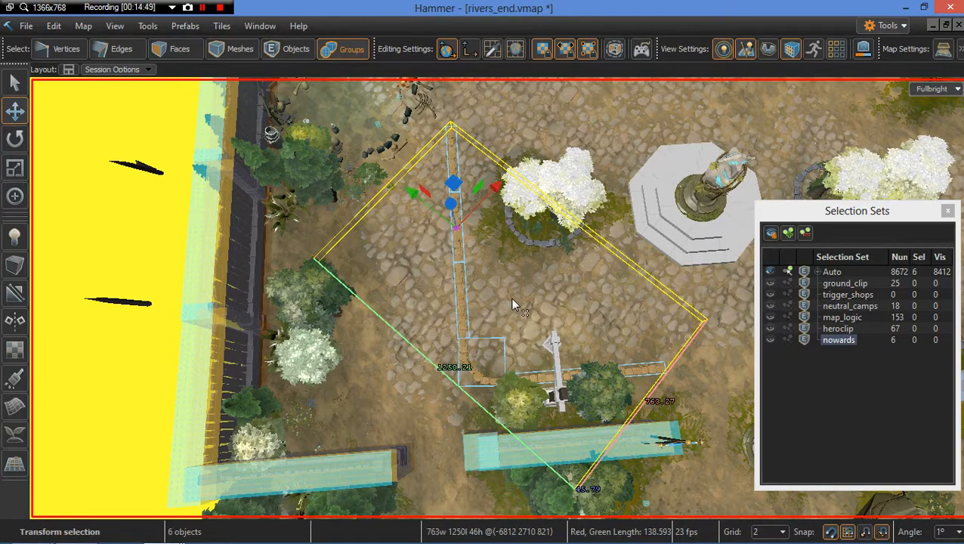
{"action": "left_click", "coordinate": [510, 301]}
{"action": "right_click_drag", "start_coordinate": [510, 300], "coordinate": [509, 302]}
Step: Select the trim segment beside the banner wall and drag it leftward
{"action": "scroll", "coordinate": [510, 302], "scroll_direction": "up", "scroll_amount": 2}
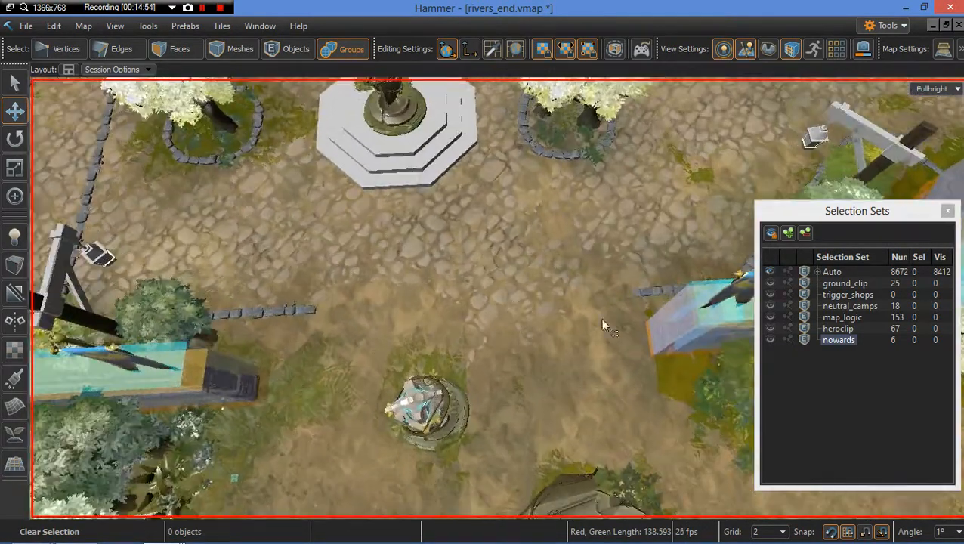
{"action": "left_click", "coordinate": [651, 295]}
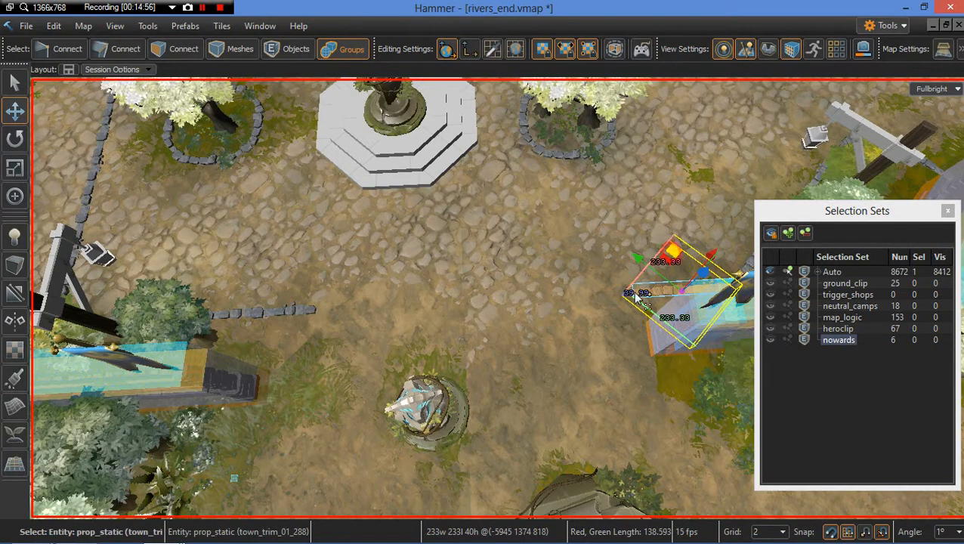
{"action": "mouse_move", "coordinate": [674, 260]}
{"action": "left_mouse_down", "text": "shift"}
{"action": "mouse_move", "coordinate": [573, 287]}
{"action": "mouse_move", "coordinate": [584, 299]}
{"action": "left_mouse_up", "text": "shift"}
{"action": "mouse_move", "coordinate": [497, 331]}
{"action": "right_mouse_down"}
{"action": "mouse_move", "coordinate": [519, 342]}
{"action": "mouse_move", "coordinate": [485, 340]}
{"action": "mouse_move", "coordinate": [490, 347]}
{"action": "mouse_move", "coordinate": [522, 320]}
{"action": "mouse_move", "coordinate": [431, 287]}
{"action": "right_mouse_up"}
{"action": "key", "text": "Escape"}
Step: Select the wall instance with the banner and lamp post and delete it
{"action": "left_click", "coordinate": [522, 320]}
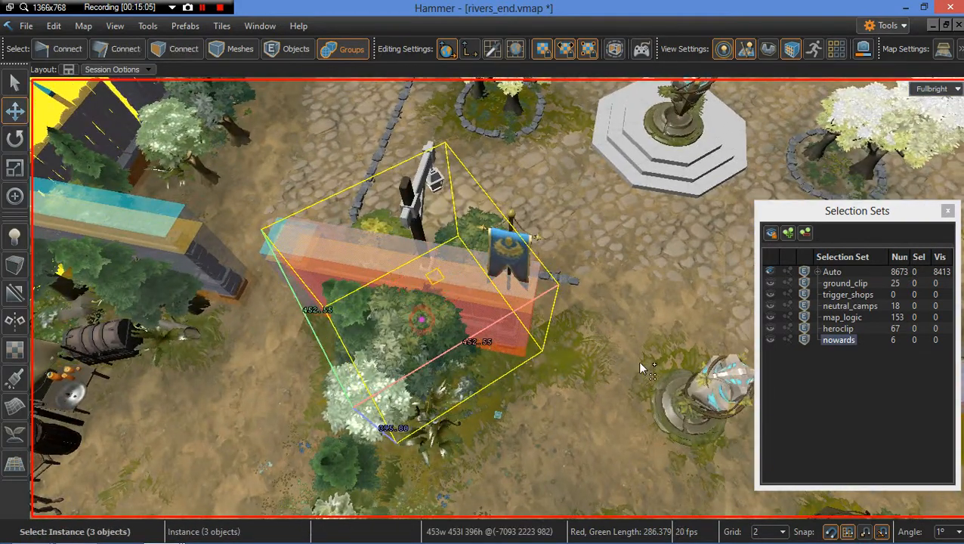
{"action": "mouse_move", "coordinate": [437, 283]}
{"action": "left_mouse_down", "text": "shift"}
{"action": "mouse_move", "coordinate": [642, 367]}
{"action": "mouse_move", "coordinate": [568, 391]}
{"action": "left_mouse_up", "text": "shift"}
{"action": "key", "text": "s"}
{"action": "mouse_move", "coordinate": [569, 390]}
{"action": "right_mouse_down"}
{"action": "mouse_move", "coordinate": [621, 395]}
{"action": "mouse_move", "coordinate": [614, 399]}
{"action": "mouse_move", "coordinate": [572, 391]}
{"action": "mouse_move", "coordinate": [592, 370]}
{"action": "mouse_move", "coordinate": [649, 375]}
{"action": "right_mouse_up"}
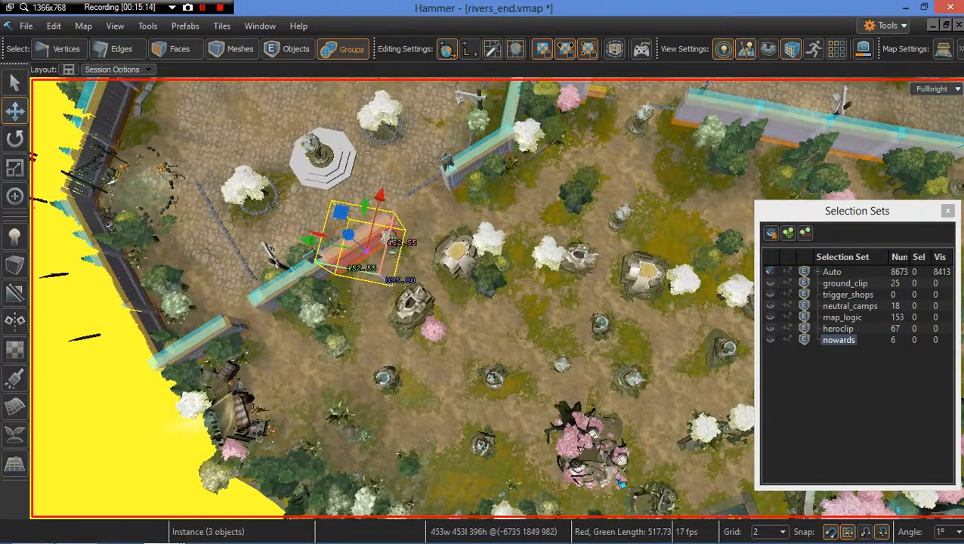
{"action": "right_click_drag", "start_coordinate": [588, 380], "coordinate": [621, 358]}
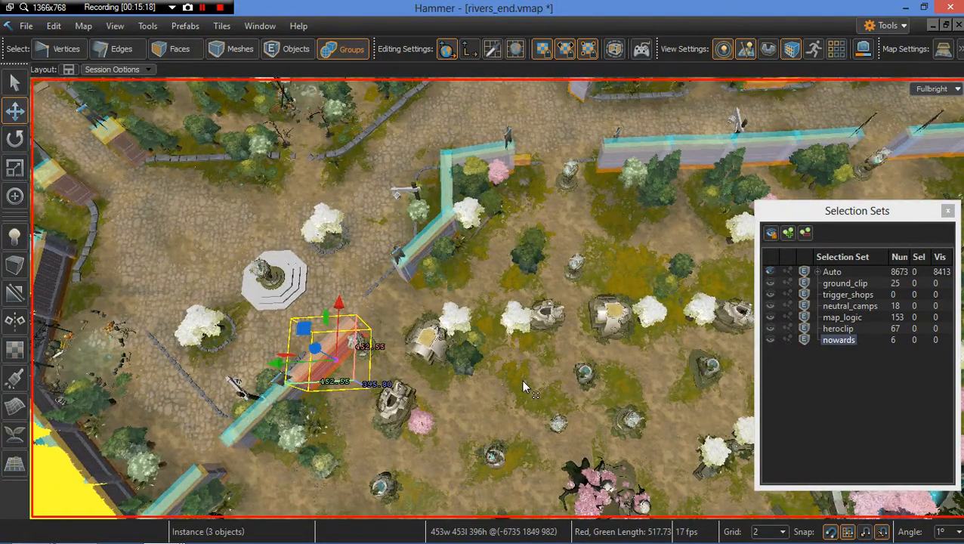
{"action": "key", "text": "Delete"}
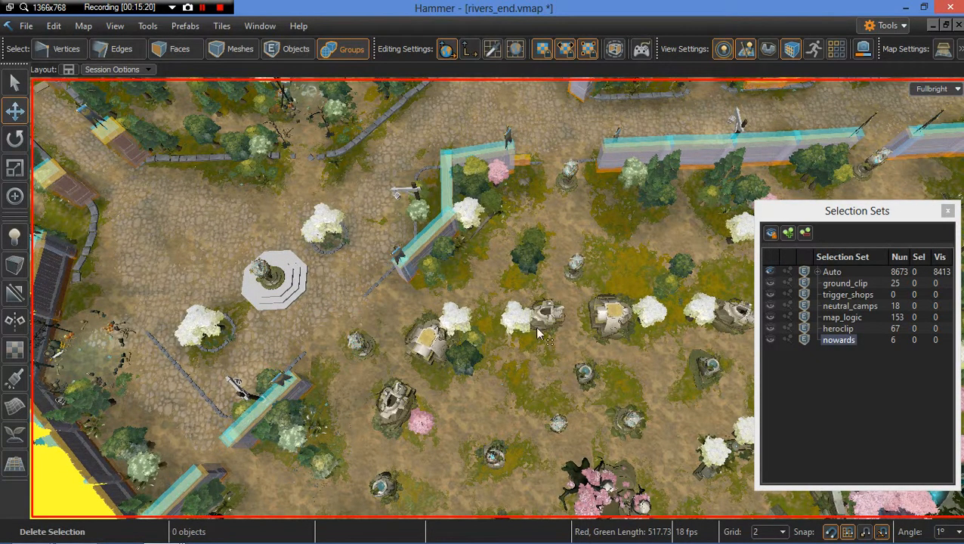
Step: Select the large ground group and set the grid size to 32
{"action": "right_click_drag", "start_coordinate": [463, 336], "coordinate": [448, 329]}
{"action": "scroll", "coordinate": [449, 336], "scroll_direction": "up", "scroll_amount": 10}
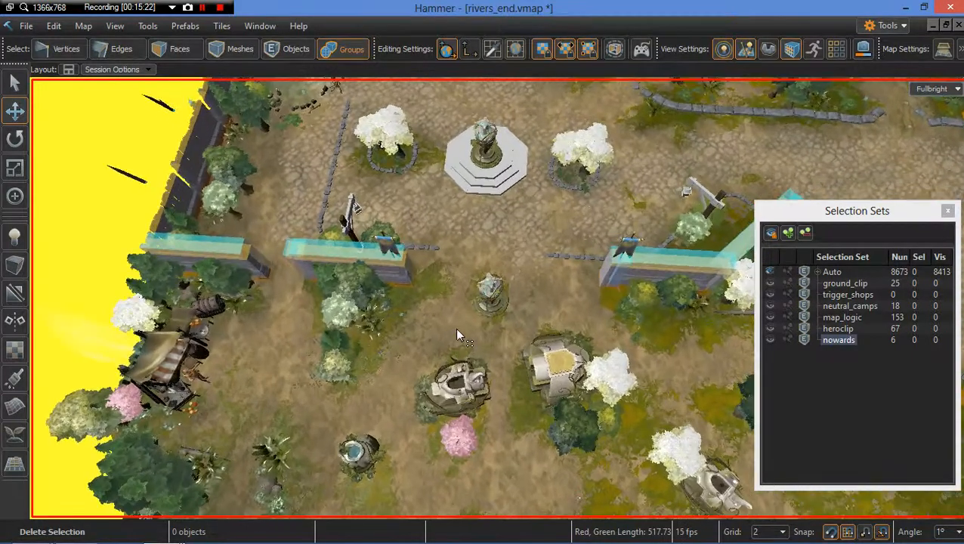
{"action": "scroll", "coordinate": [475, 336], "scroll_direction": "up", "scroll_amount": 2}
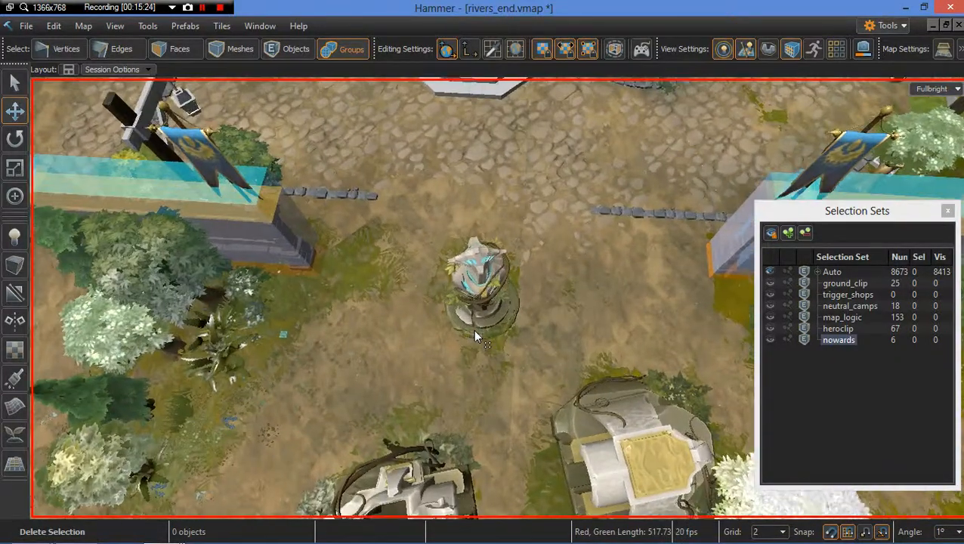
{"action": "mouse_move", "coordinate": [475, 336]}
{"action": "right_mouse_down"}
{"action": "mouse_move", "coordinate": [456, 331]}
{"action": "mouse_move", "coordinate": [474, 329]}
{"action": "right_mouse_up"}
{"action": "key", "text": "s"}
{"action": "key", "text": "s"}
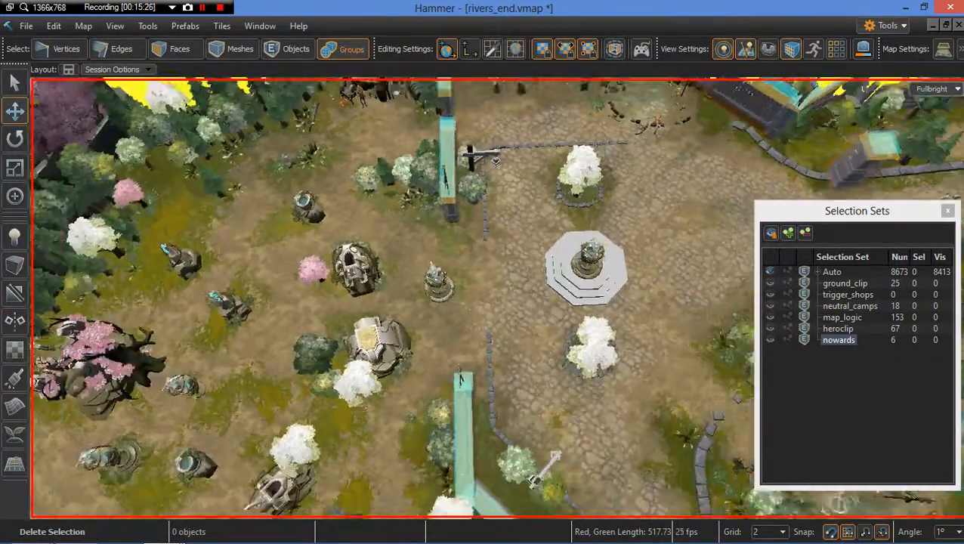
{"action": "left_click", "coordinate": [474, 330]}
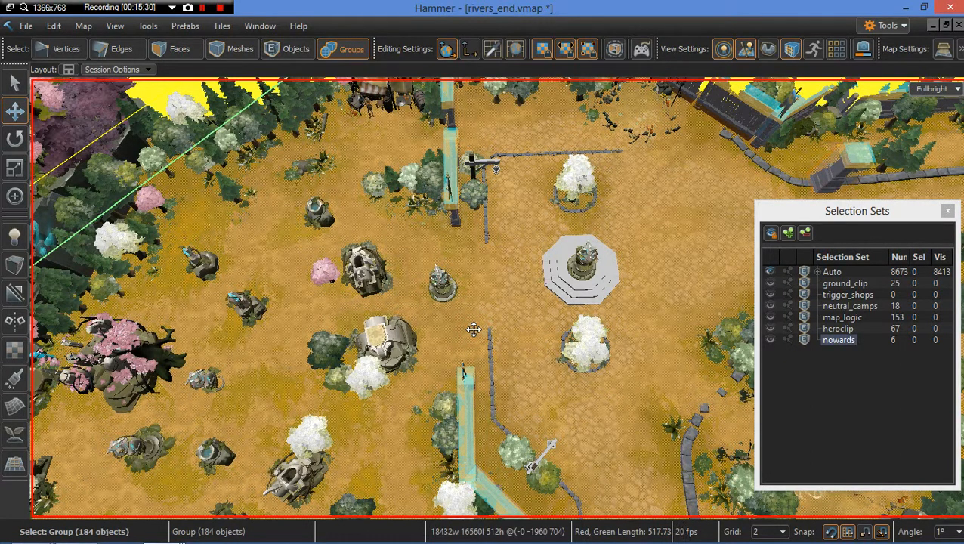
{"action": "left_click", "coordinate": [781, 533]}
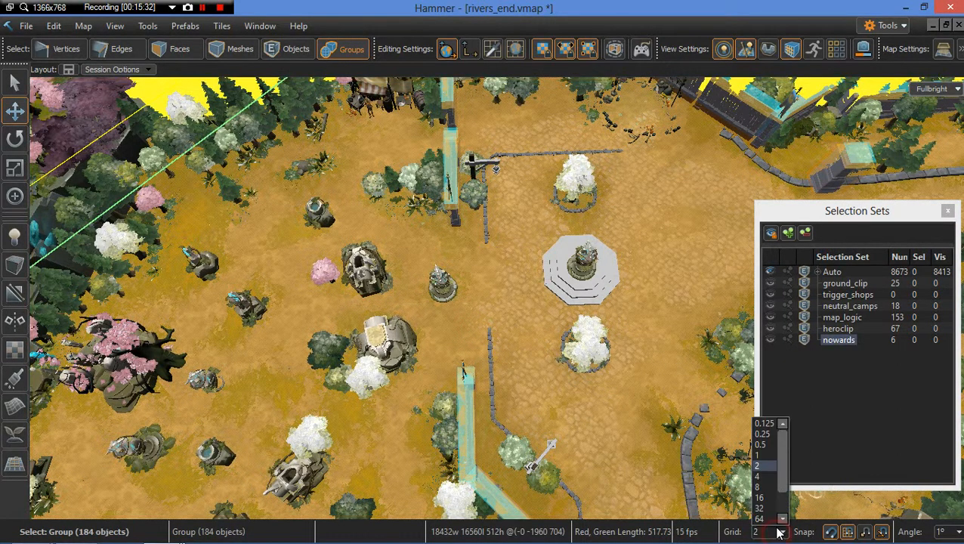
{"action": "left_click", "coordinate": [761, 498]}
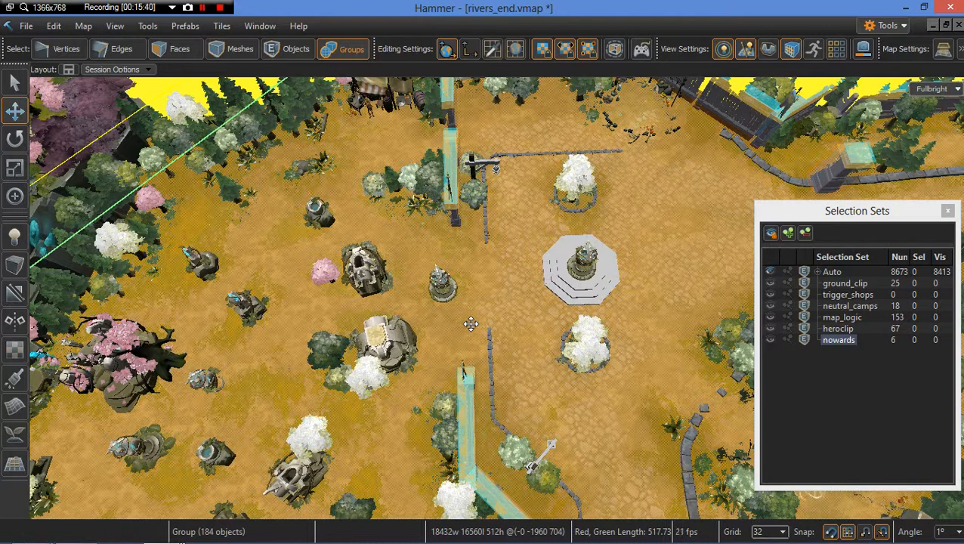
Step: Examine the grid mesh beside the plaza in face selection mode
{"action": "left_click", "coordinate": [190, 53]}
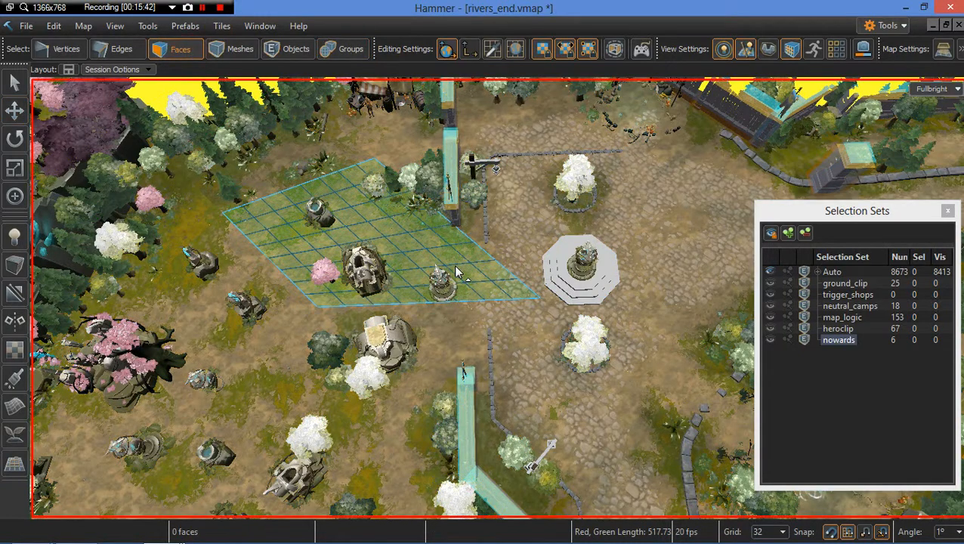
{"action": "key", "text": "4"}
{"action": "key", "text": "3"}
{"action": "left_click_drag", "start_coordinate": [478, 332], "coordinate": [537, 341], "text": "alt"}
{"action": "scroll", "coordinate": [537, 341], "scroll_direction": "up", "scroll_amount": 2}
{"action": "scroll", "coordinate": [440, 308], "scroll_direction": "down", "scroll_amount": 2}
{"action": "scroll", "coordinate": [441, 308], "scroll_direction": "down", "scroll_amount": 1}
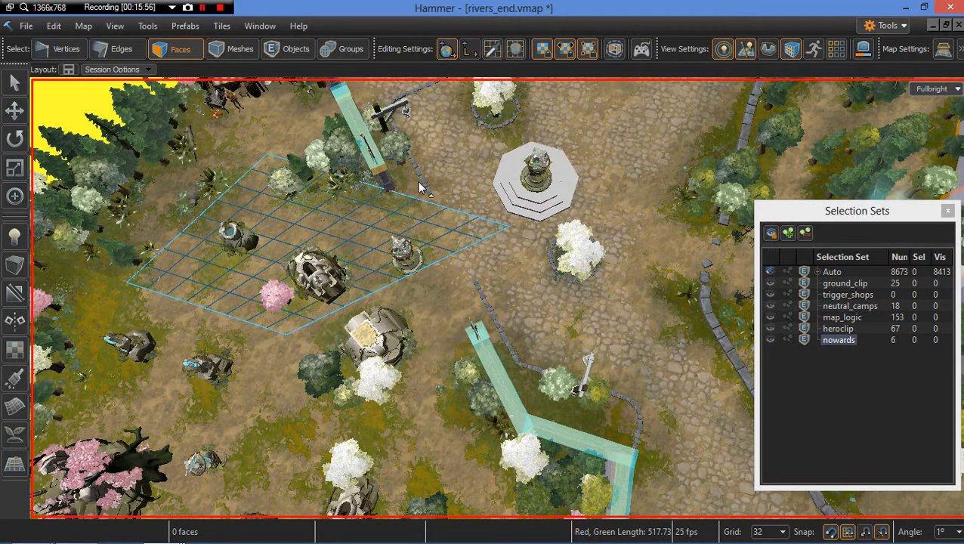
{"action": "right_click_drag", "start_coordinate": [428, 239], "coordinate": [424, 181]}
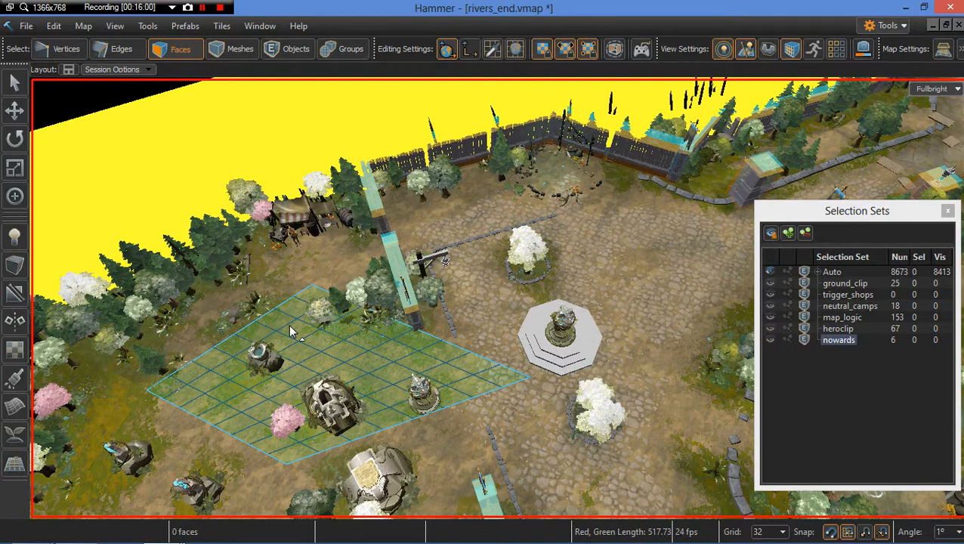
{"action": "right_click_drag", "start_coordinate": [404, 346], "coordinate": [385, 378]}
{"action": "key", "text": "w"}
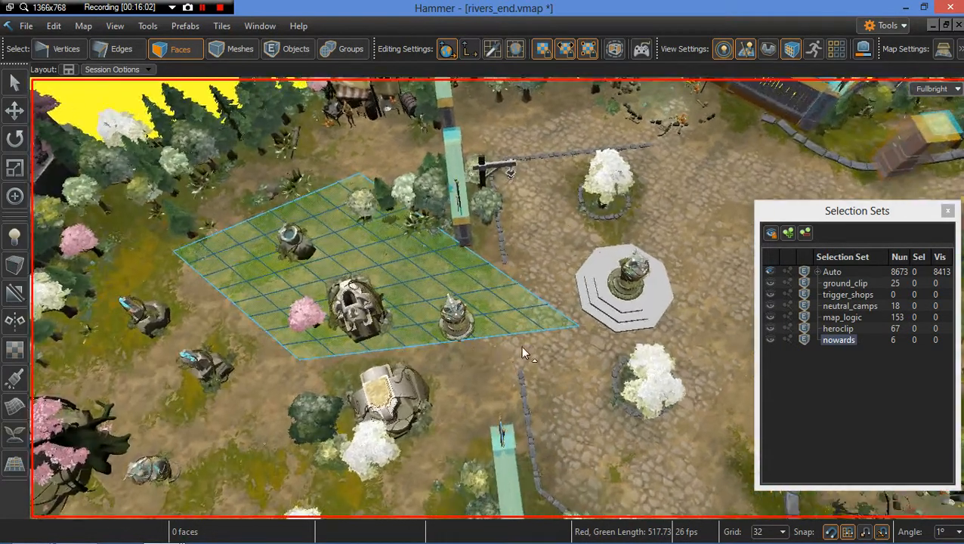
Step: Try dragging a corner vertex of the grid mesh toward the small tower, then undo it
{"action": "key", "text": "1"}
{"action": "left_click", "coordinate": [578, 327]}
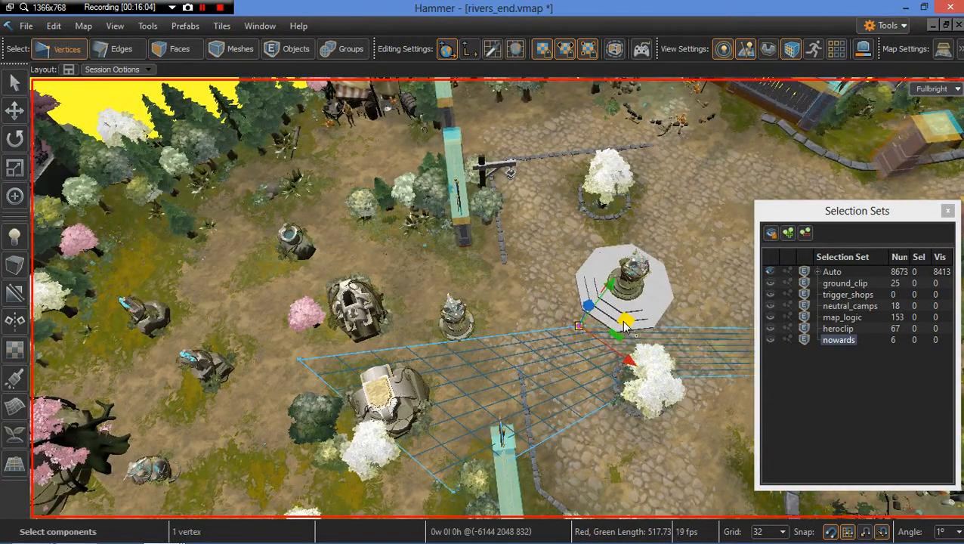
{"action": "left_click_drag", "start_coordinate": [578, 326], "coordinate": [471, 344]}
{"action": "key", "text": "ctrl+z"}
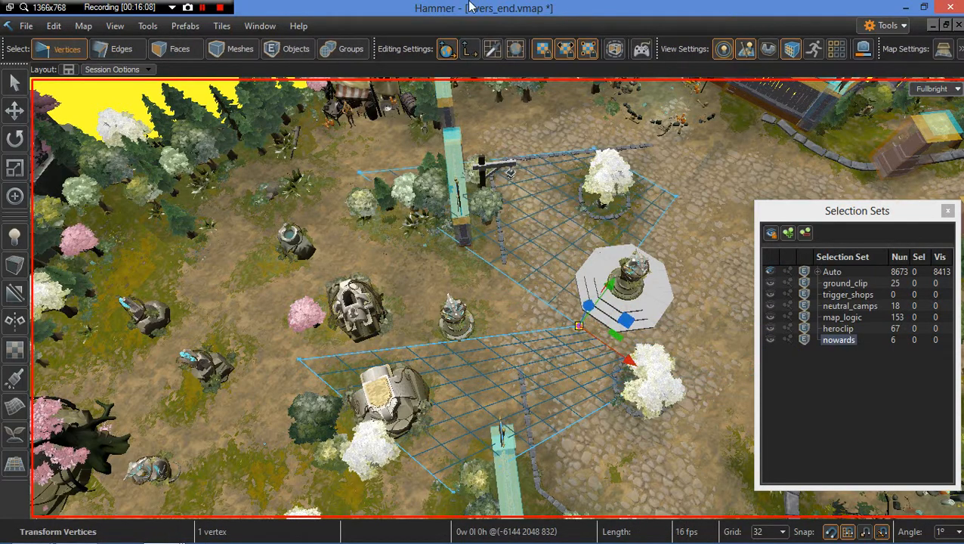
Step: Turn off scale texture locking and texture locking, then drag the mesh's vertices between the small tower and the white tree
{"action": "left_click", "coordinate": [567, 50]}
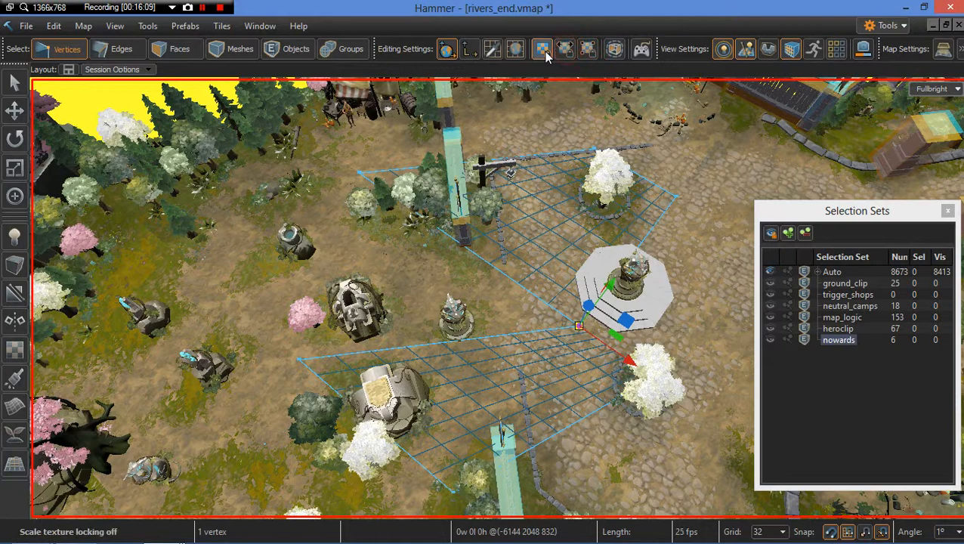
{"action": "left_click", "coordinate": [542, 50]}
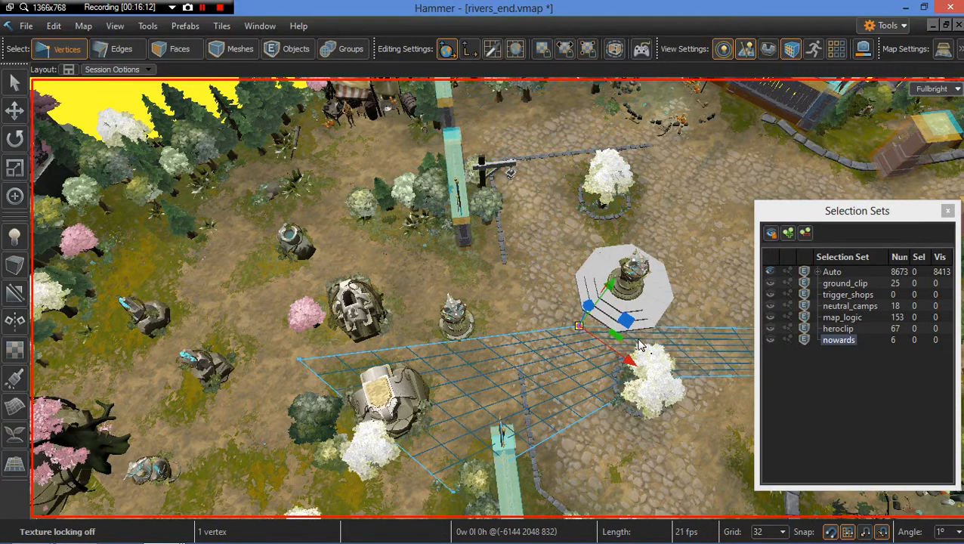
{"action": "left_click_drag", "start_coordinate": [629, 322], "coordinate": [478, 341]}
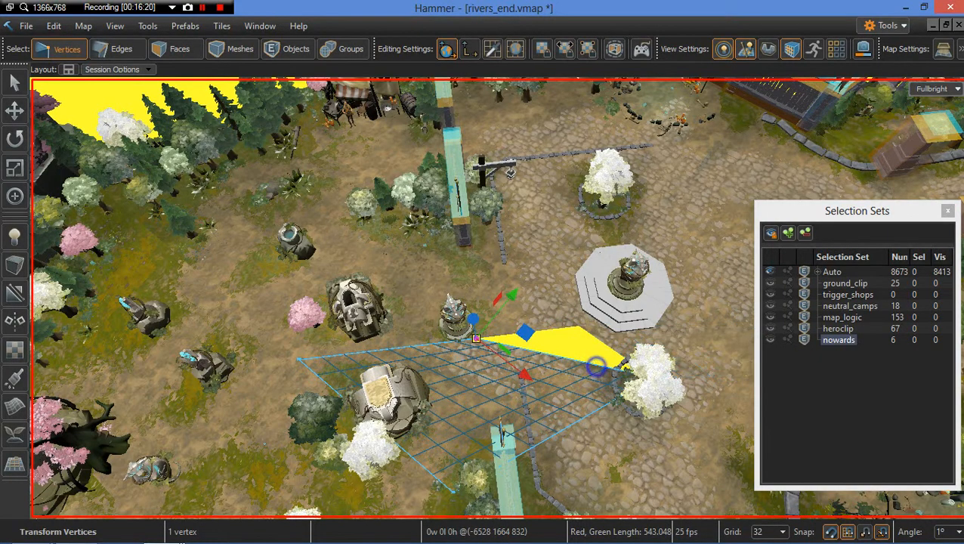
{"action": "right_click_drag", "start_coordinate": [595, 366], "coordinate": [613, 288]}
Step: Select the white tree next to the plaza and hide it
{"action": "key", "text": "6"}
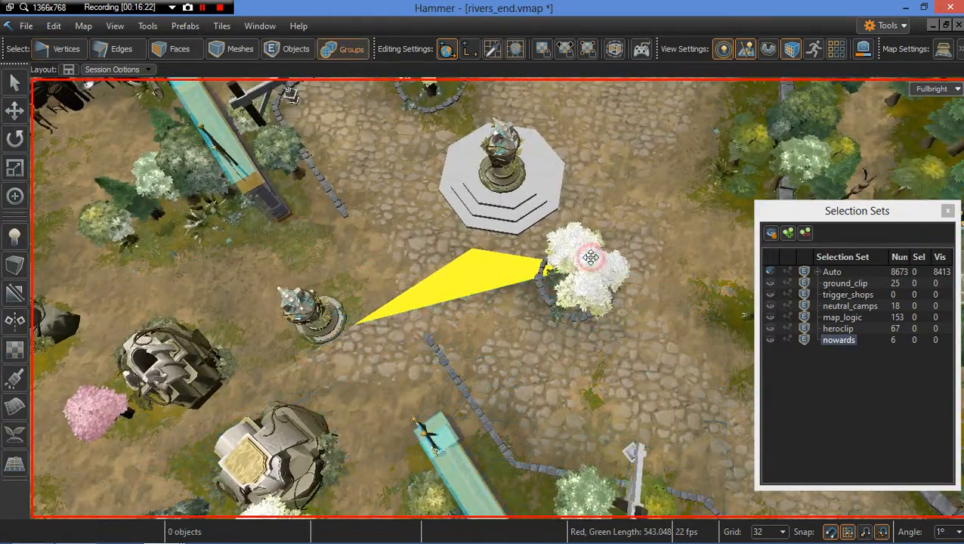
{"action": "left_click", "coordinate": [589, 258]}
{"action": "key", "text": "h"}
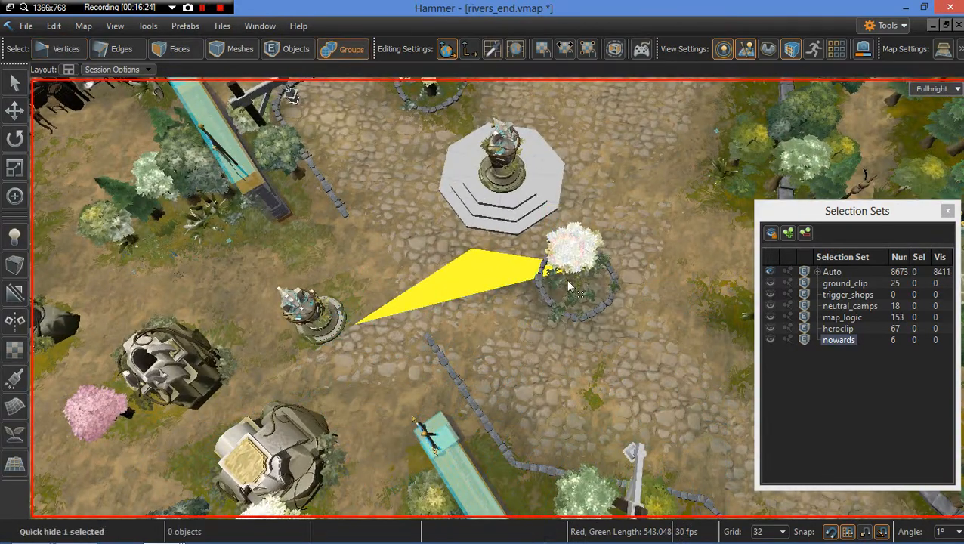
Step: Hide the flowering tree standing inside the stone ring east of the small tower
{"action": "left_click", "coordinate": [568, 283]}
{"action": "key", "text": "h"}
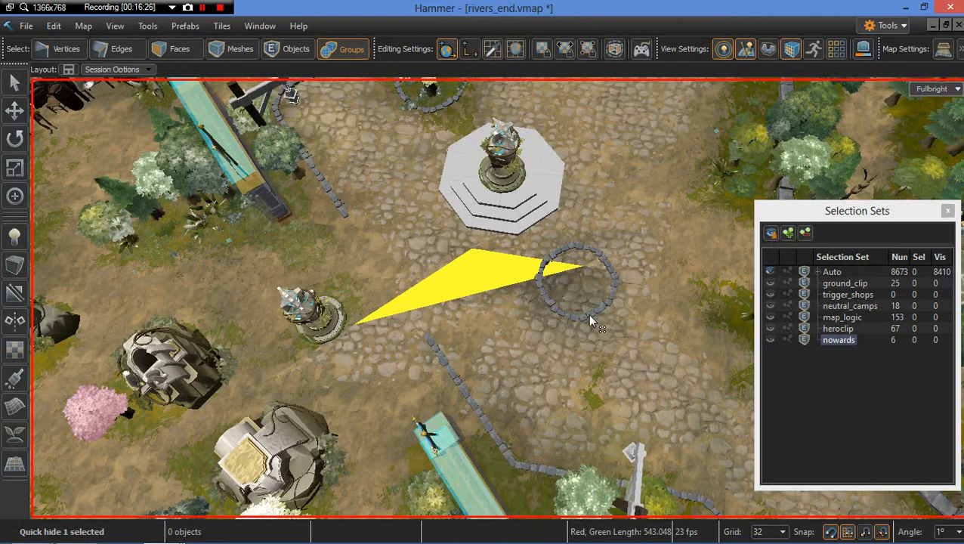
Step: Switch to vertex selection and drag the grid mesh's vertex at the stone ring down to the path near the small tower
{"action": "key", "text": "1"}
{"action": "left_click", "coordinate": [581, 267]}
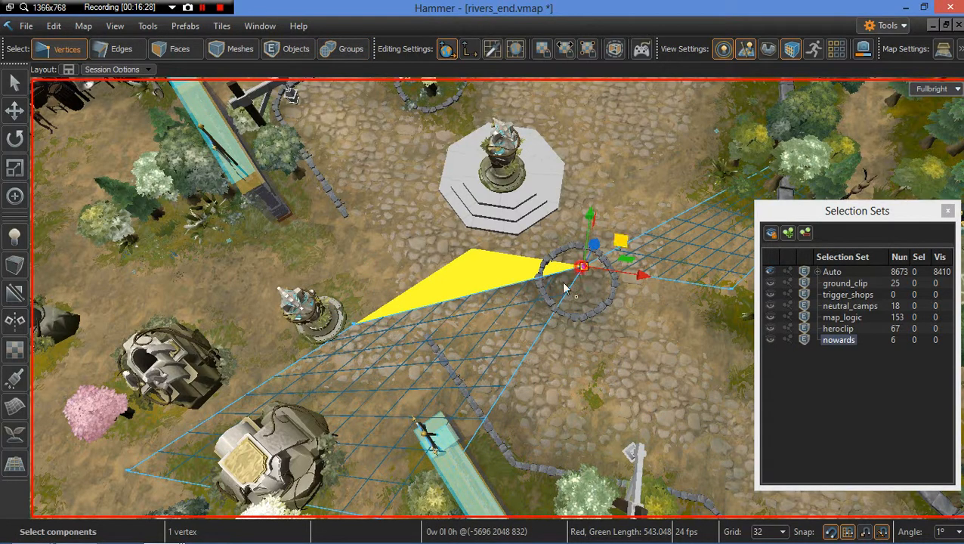
{"action": "left_click_drag", "start_coordinate": [565, 287], "coordinate": [470, 445]}
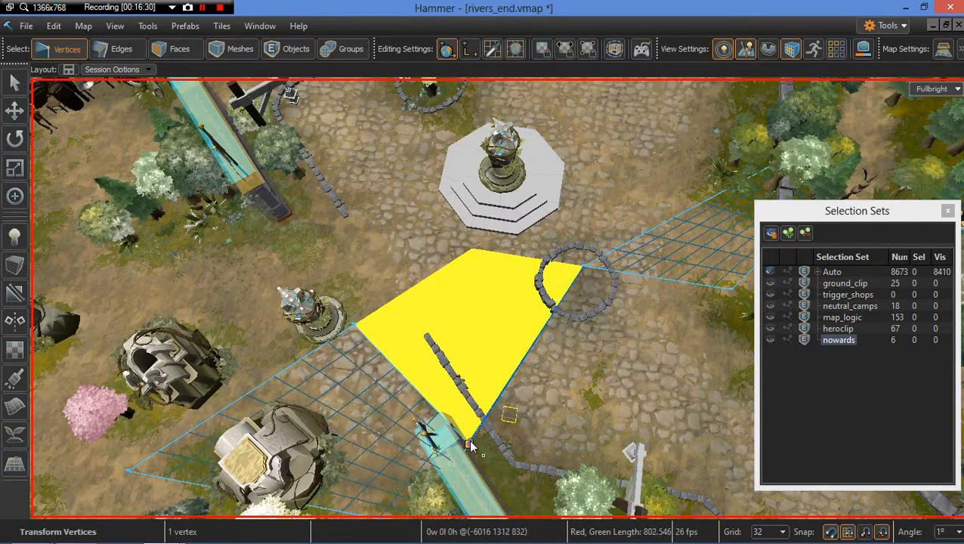
{"action": "right_click_drag", "start_coordinate": [571, 356], "coordinate": [613, 226]}
{"action": "left_click", "coordinate": [609, 250]}
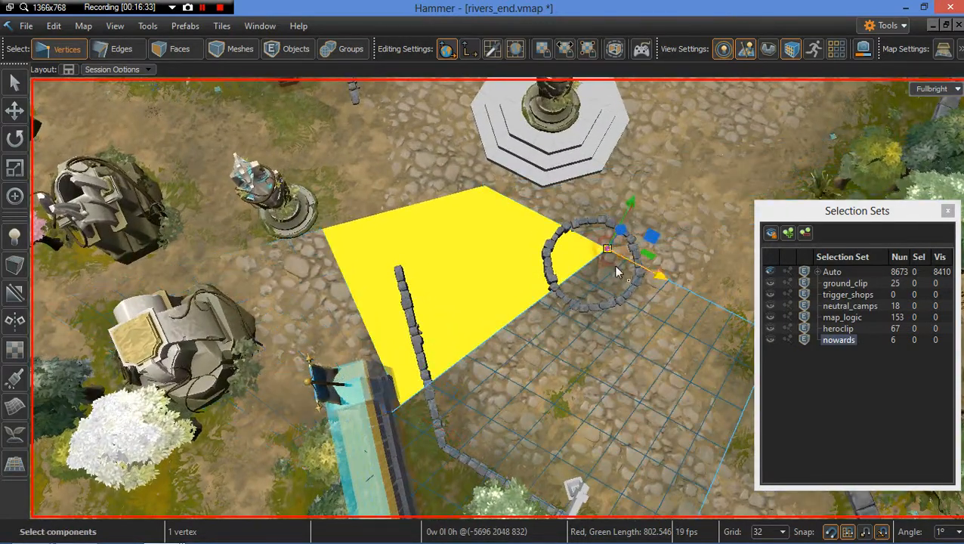
{"action": "left_click_drag", "start_coordinate": [649, 242], "coordinate": [400, 405]}
{"action": "right_click_drag", "start_coordinate": [518, 286], "coordinate": [519, 286]}
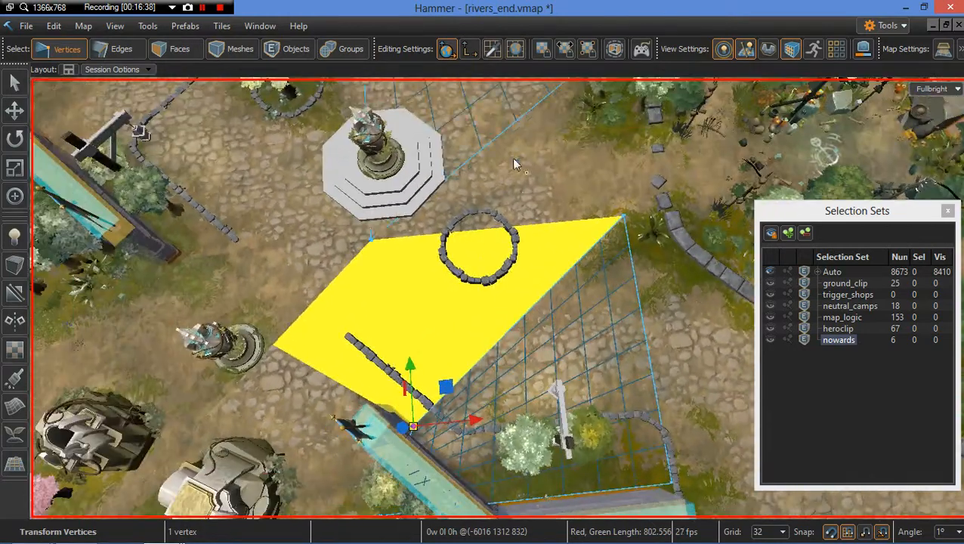
{"action": "right_click_drag", "start_coordinate": [552, 196], "coordinate": [552, 196]}
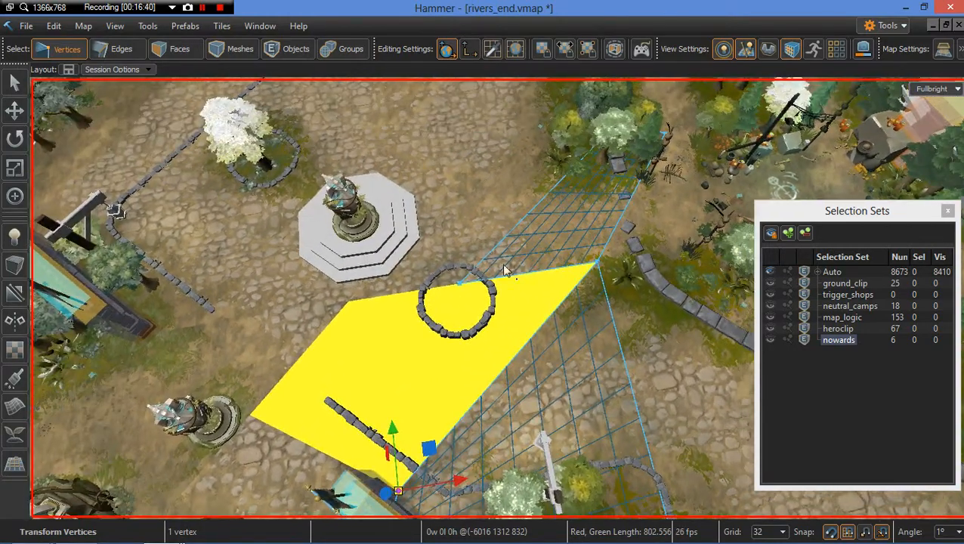
{"action": "right_click_drag", "start_coordinate": [456, 201], "coordinate": [457, 201]}
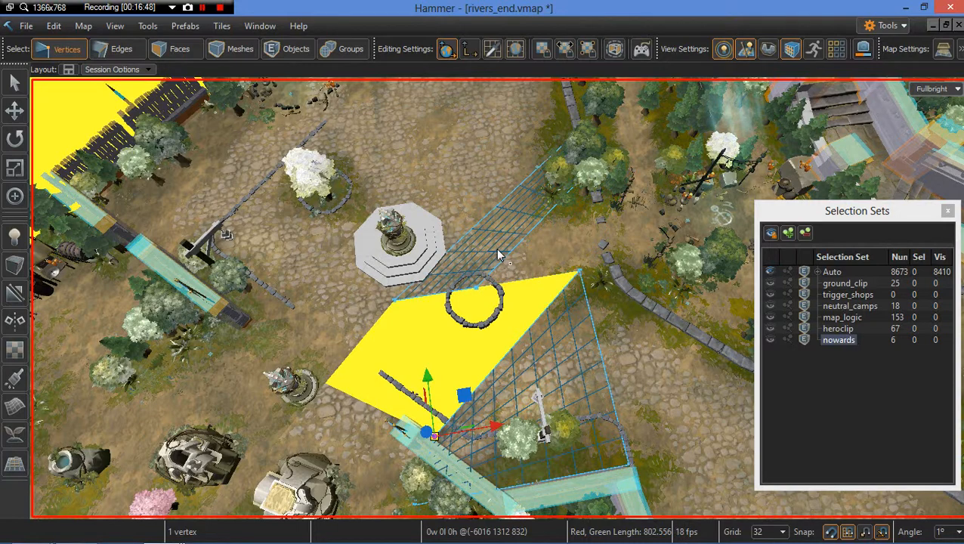
{"action": "left_click_drag", "start_coordinate": [469, 228], "coordinate": [431, 238]}
Step: Switch to group selection and hide the bushes, ferns and stones north of the plaza one by one
{"action": "key", "text": "6"}
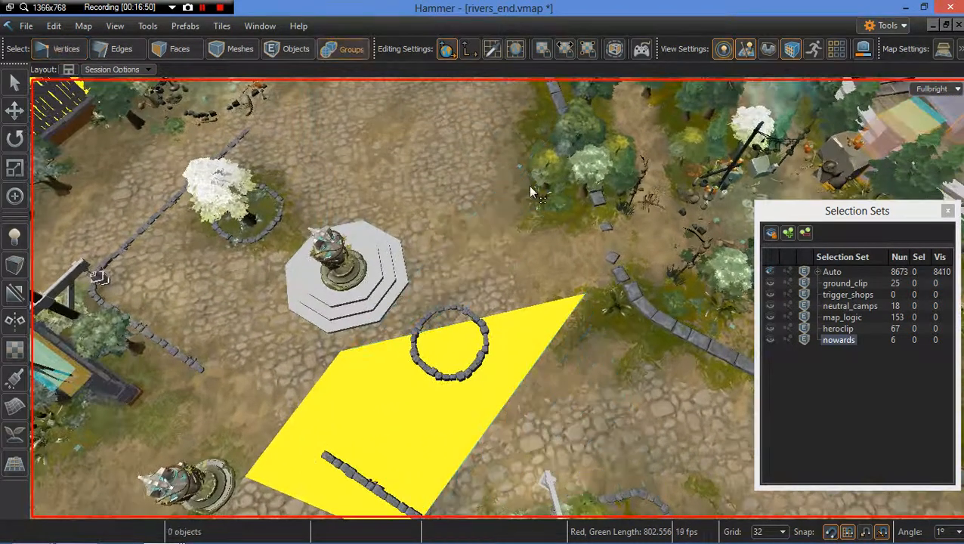
{"action": "left_click", "coordinate": [551, 176]}
{"action": "key", "text": "h"}
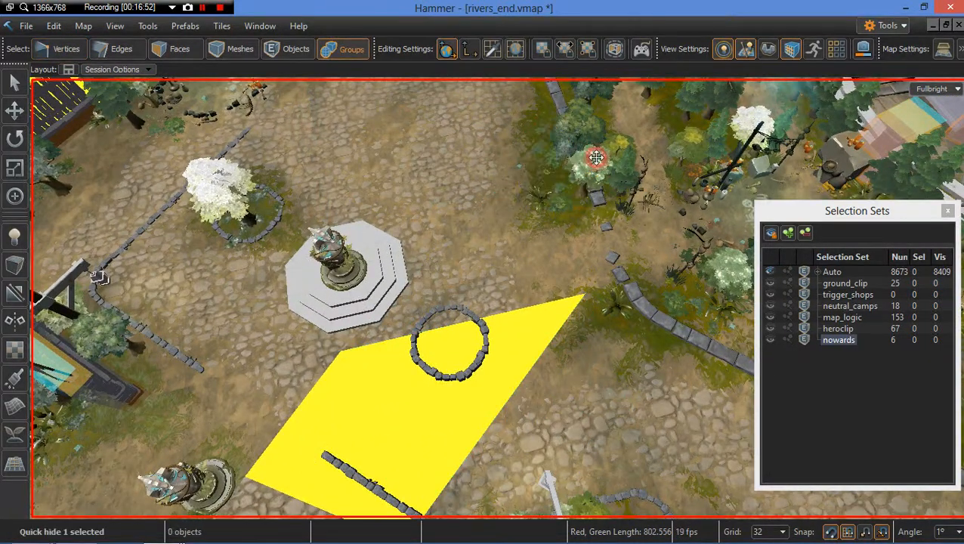
{"action": "left_click", "coordinate": [621, 170]}
{"action": "key", "text": "h"}
{"action": "left_click", "coordinate": [623, 167]}
{"action": "key", "text": "h"}
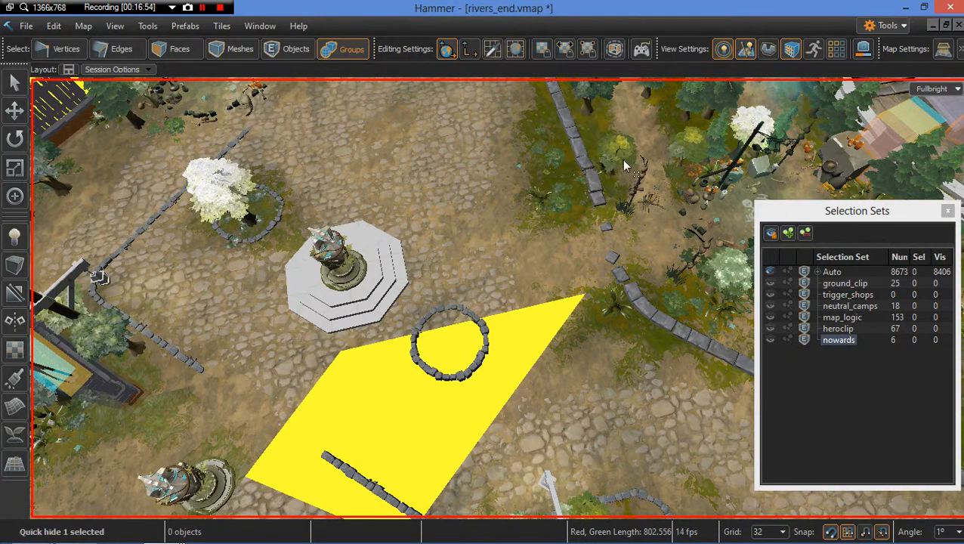
{"action": "left_click", "coordinate": [555, 160]}
{"action": "key", "text": "h"}
{"action": "left_click", "coordinate": [564, 207]}
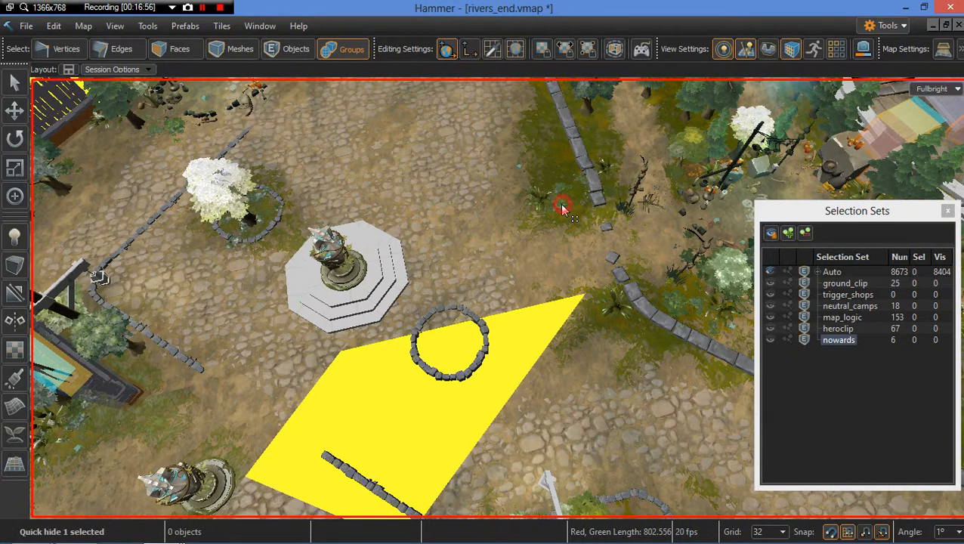
{"action": "key", "text": "h"}
{"action": "left_click", "coordinate": [580, 158]}
{"action": "key", "text": "h"}
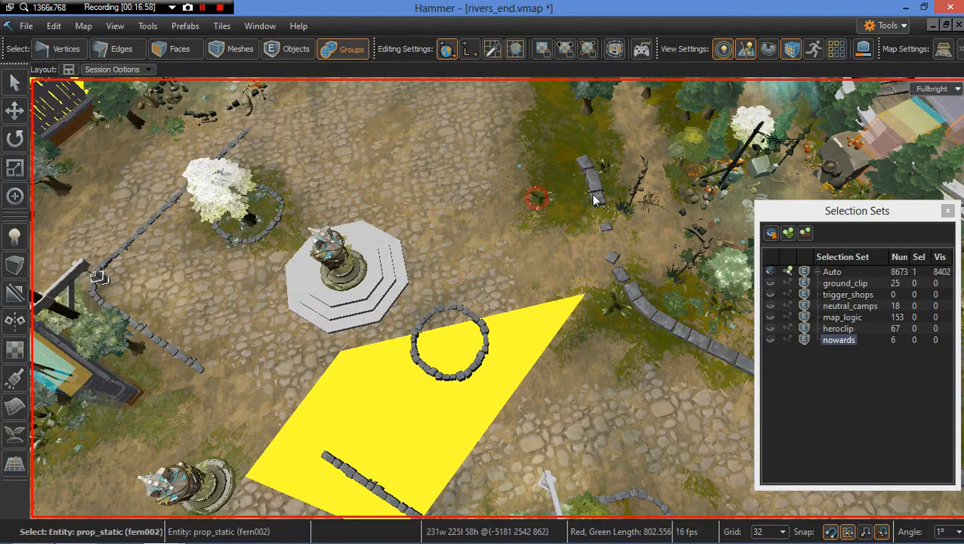
{"action": "left_click", "coordinate": [591, 181]}
{"action": "key", "text": "h"}
{"action": "key", "text": "h"}
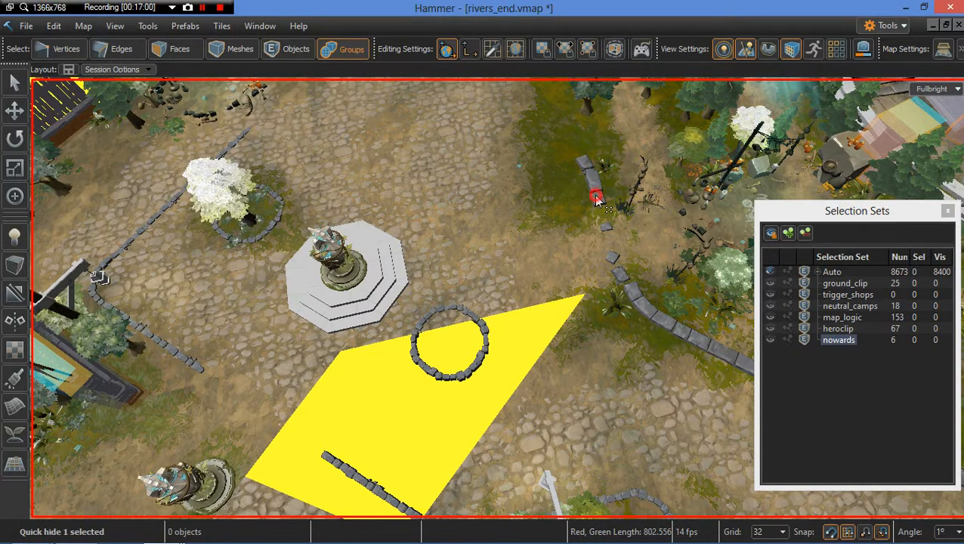
{"action": "left_click", "coordinate": [596, 198]}
{"action": "key", "text": "h"}
{"action": "left_click", "coordinate": [607, 168]}
{"action": "key", "text": "h"}
{"action": "left_click", "coordinate": [601, 223]}
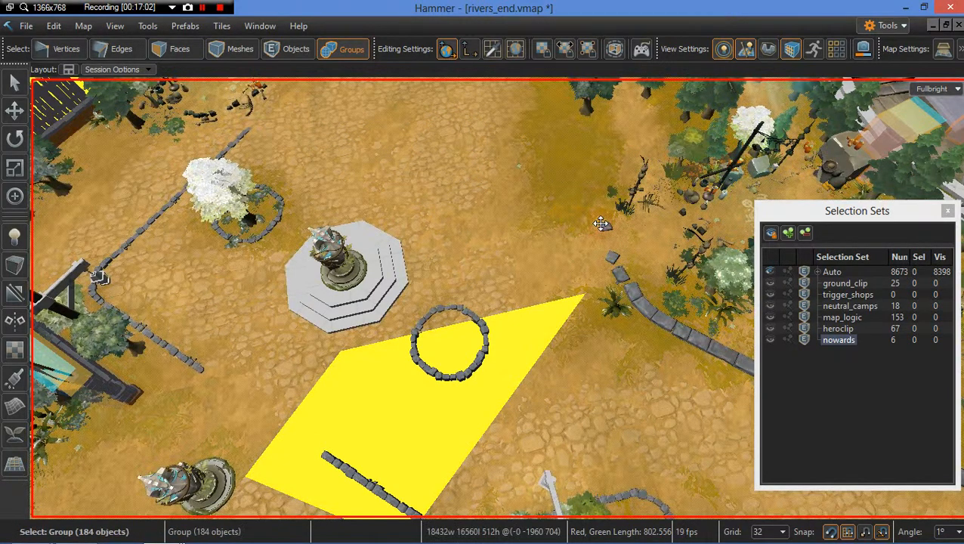
Step: Return to vertex selection and drag the grid mesh's vertex at the plaza's edge to the small tower's base
{"action": "right_click_drag", "start_coordinate": [557, 241], "coordinate": [537, 319]}
{"action": "key", "text": "2"}
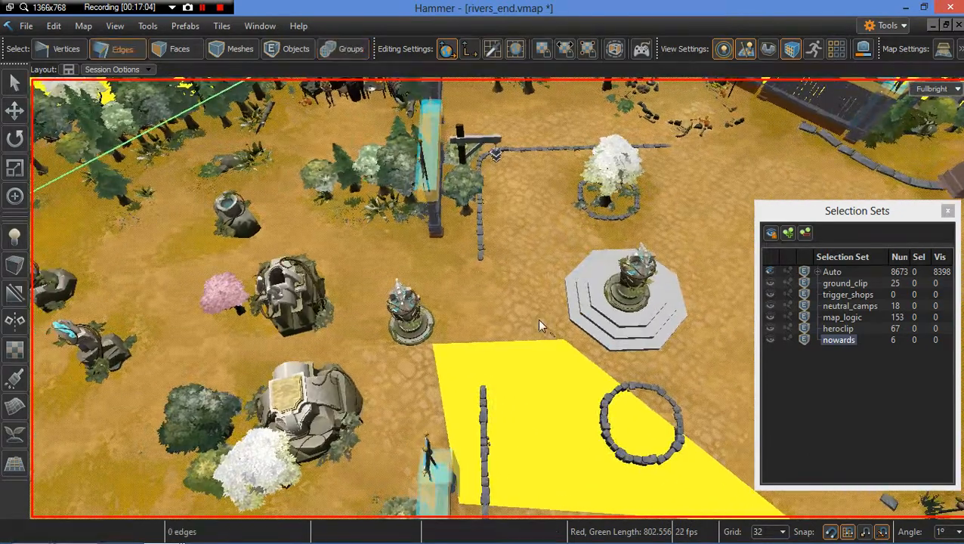
{"action": "key", "text": "1"}
{"action": "key", "text": "2"}
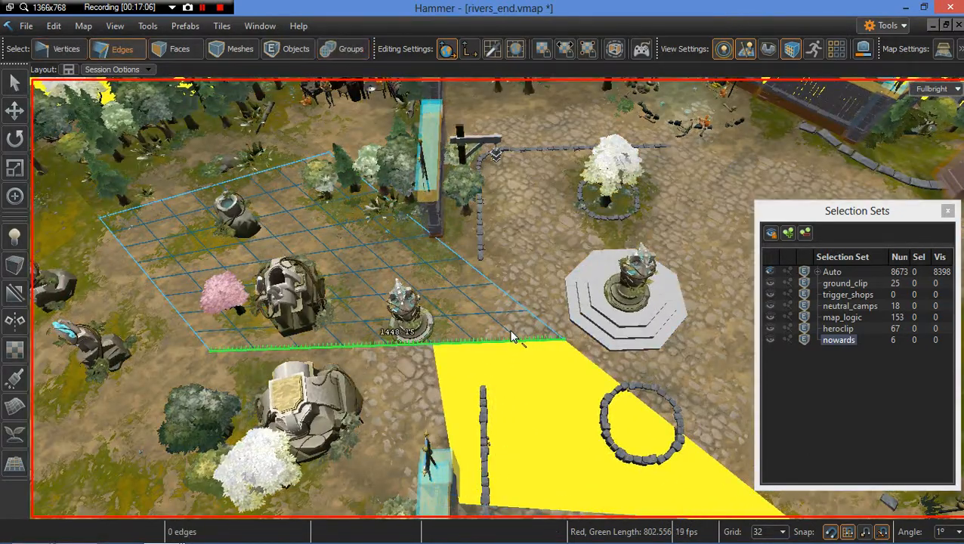
{"action": "key", "text": "1"}
{"action": "left_click", "coordinate": [568, 340]}
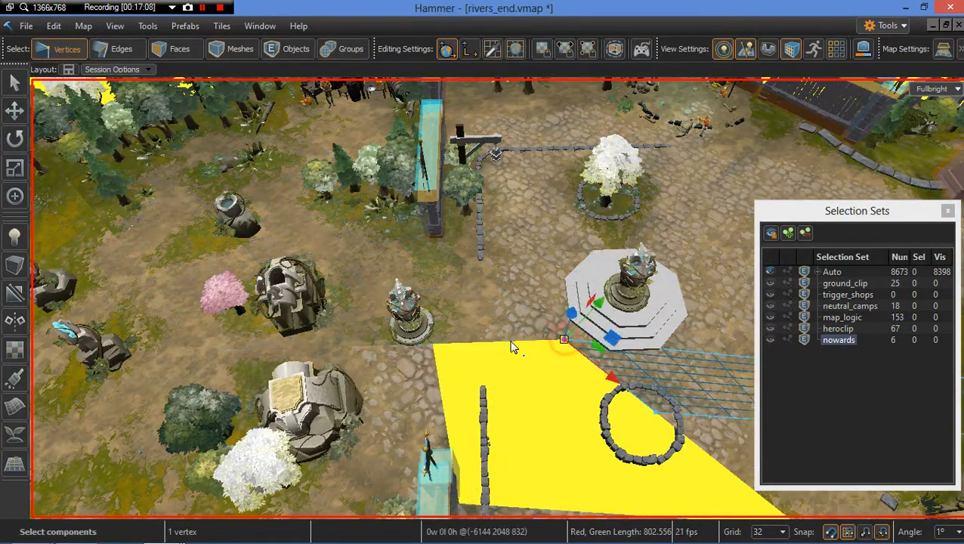
{"action": "scroll", "coordinate": [529, 342], "scroll_direction": "up", "scroll_amount": 1}
{"action": "scroll", "coordinate": [529, 341], "scroll_direction": "up", "scroll_amount": 1}
{"action": "left_click", "coordinate": [571, 347]}
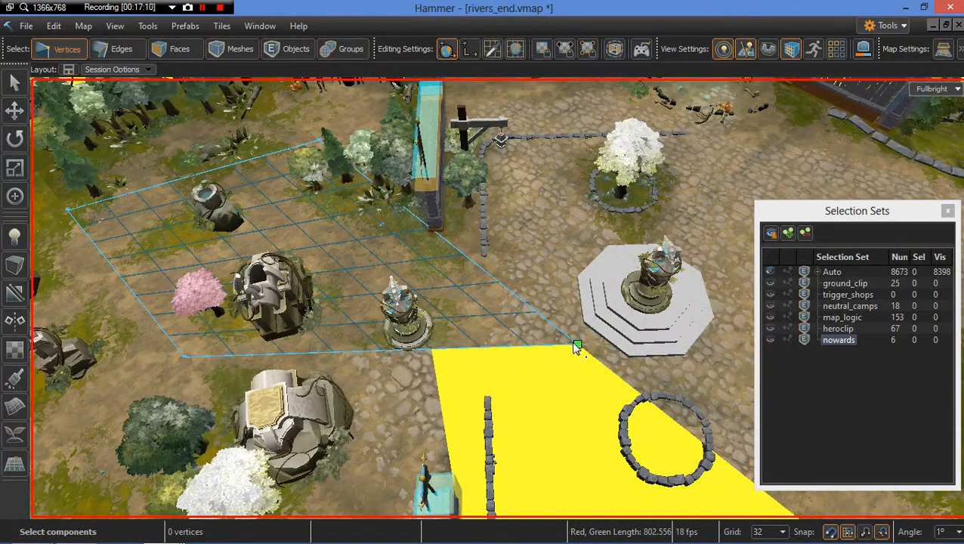
{"action": "left_click", "coordinate": [575, 346]}
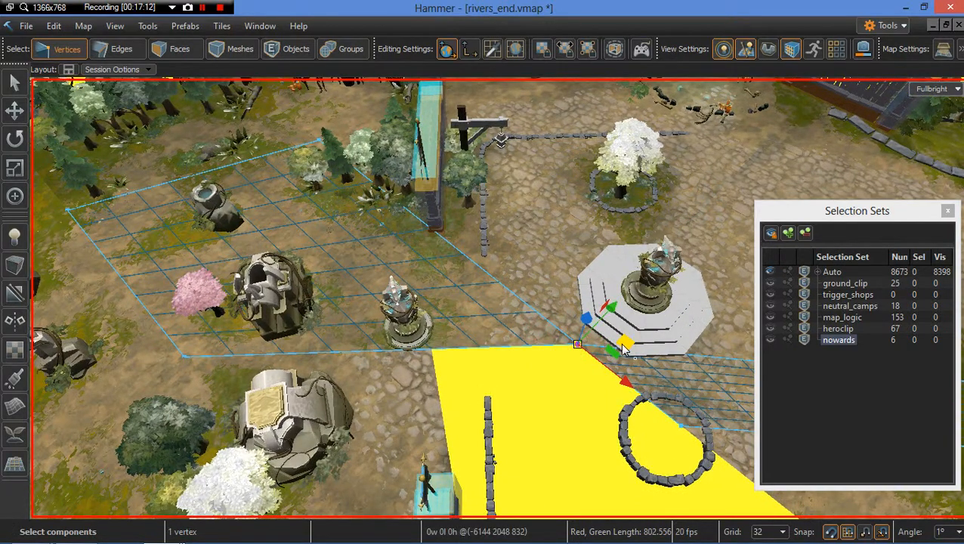
{"action": "left_click_drag", "start_coordinate": [624, 348], "coordinate": [437, 355]}
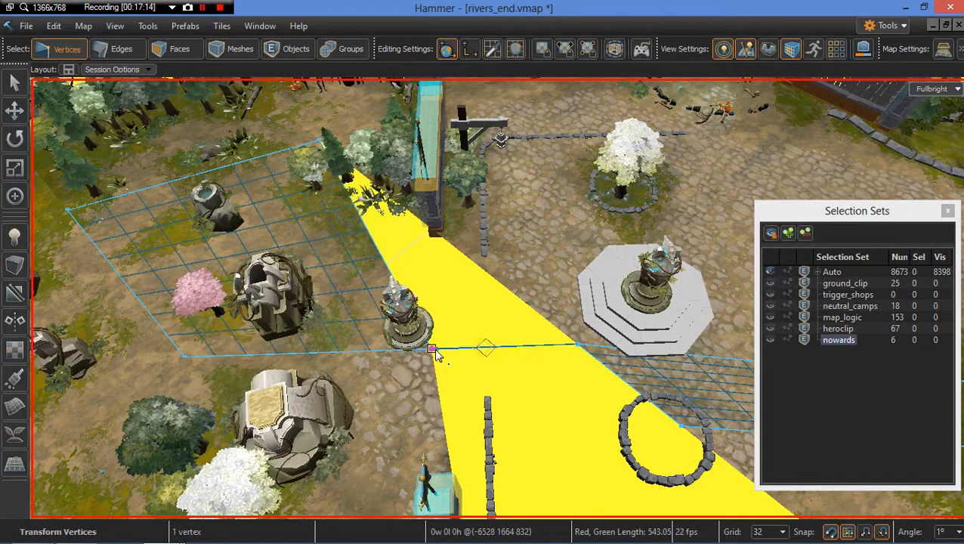
Step: Examine the meshes between the small tower and the large tower's plaza from different angles
{"action": "right_click_drag", "start_coordinate": [537, 361], "coordinate": [648, 329]}
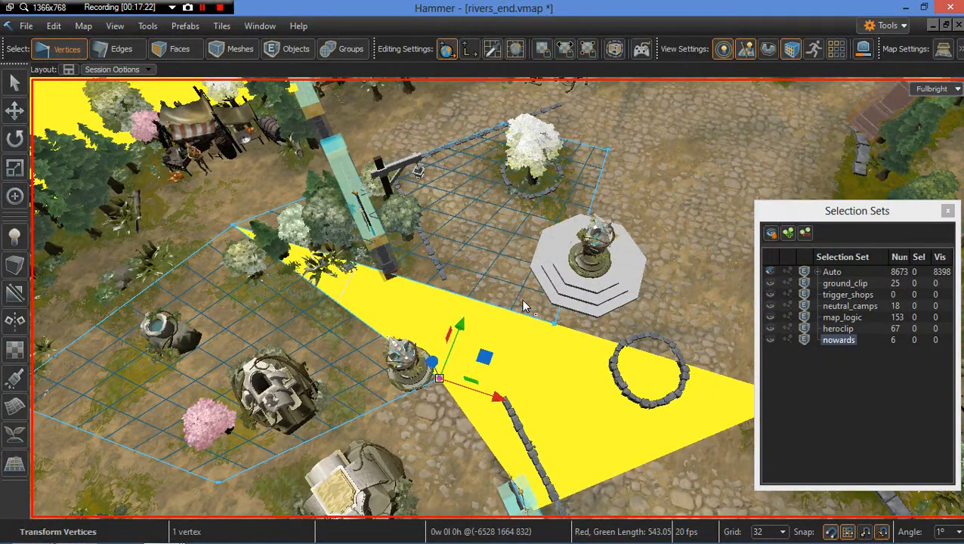
{"action": "left_click", "coordinate": [554, 325]}
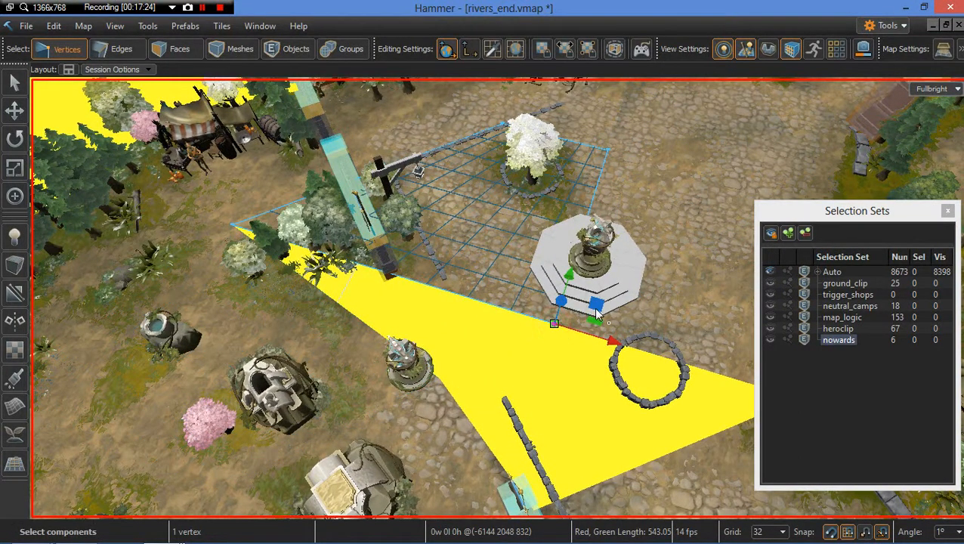
{"action": "left_click_drag", "start_coordinate": [494, 358], "coordinate": [490, 349]}
{"action": "right_click_drag", "start_coordinate": [516, 370], "coordinate": [461, 370]}
{"action": "right_click_drag", "start_coordinate": [563, 319], "coordinate": [563, 310]}
{"action": "key", "text": "w"}
{"action": "left_click_drag", "start_coordinate": [553, 291], "coordinate": [526, 323]}
{"action": "key", "text": "s"}
{"action": "mouse_move", "coordinate": [525, 348]}
{"action": "right_mouse_down"}
{"action": "mouse_move", "coordinate": [495, 332]}
{"action": "mouse_move", "coordinate": [502, 352]}
{"action": "mouse_move", "coordinate": [539, 356]}
{"action": "mouse_move", "coordinate": [534, 332]}
{"action": "right_mouse_up"}
{"action": "key", "text": "s"}
{"action": "key", "text": "w"}
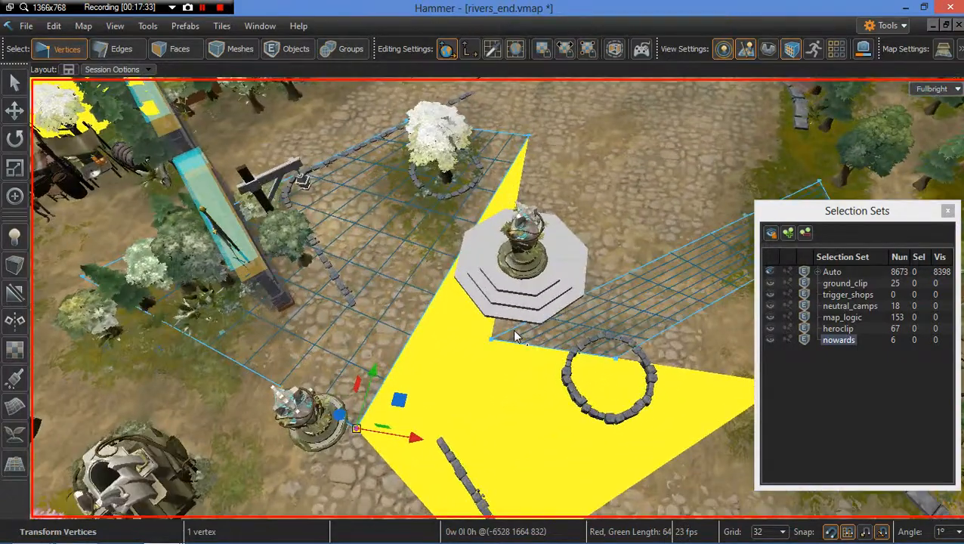
Step: Drag the yellow mesh's vertex beside the large tower's plaza out to the grid mesh's far corner
{"action": "right_click_drag", "start_coordinate": [599, 244], "coordinate": [417, 220]}
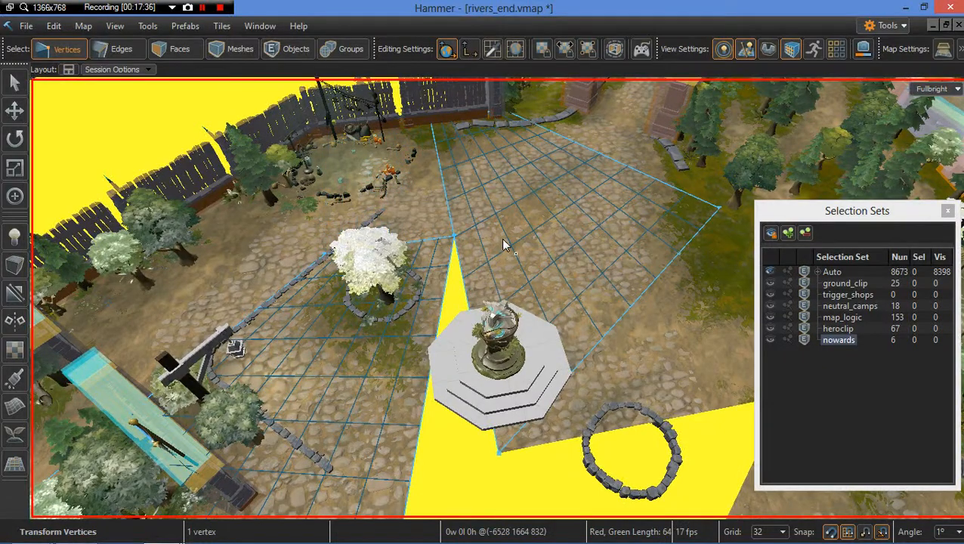
{"action": "key", "text": "w"}
{"action": "right_click_drag", "start_coordinate": [502, 239], "coordinate": [340, 265]}
{"action": "key", "text": "s"}
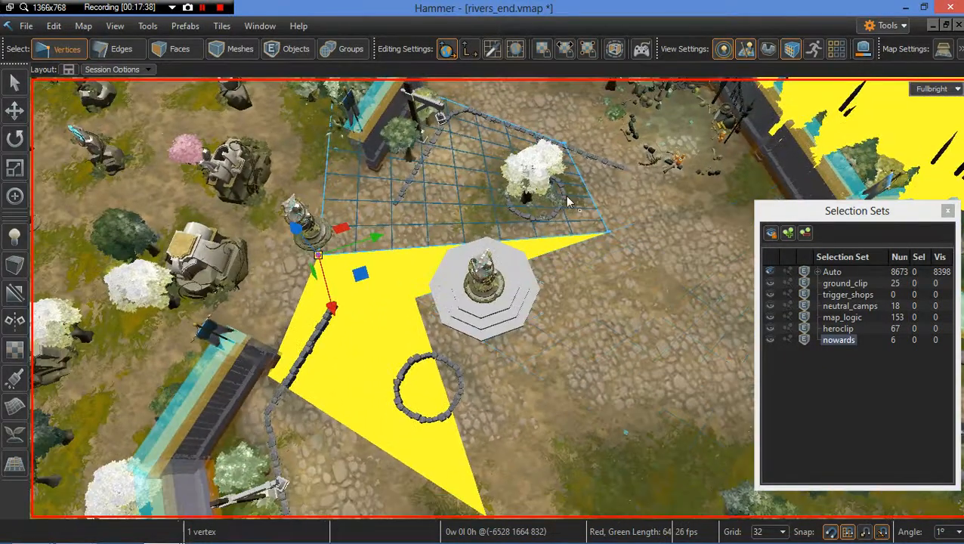
{"action": "scroll", "coordinate": [423, 309], "scroll_direction": "up", "scroll_amount": 3}
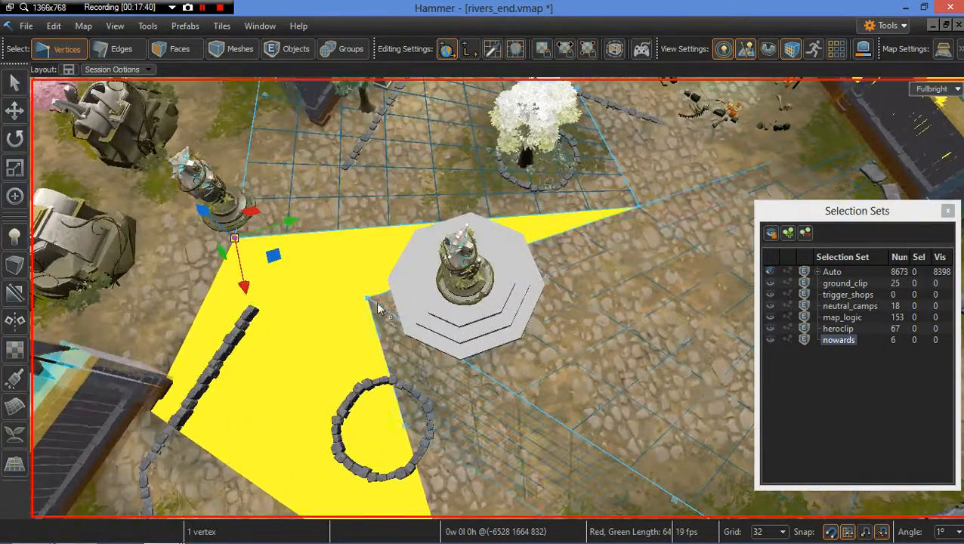
{"action": "left_click", "coordinate": [367, 298]}
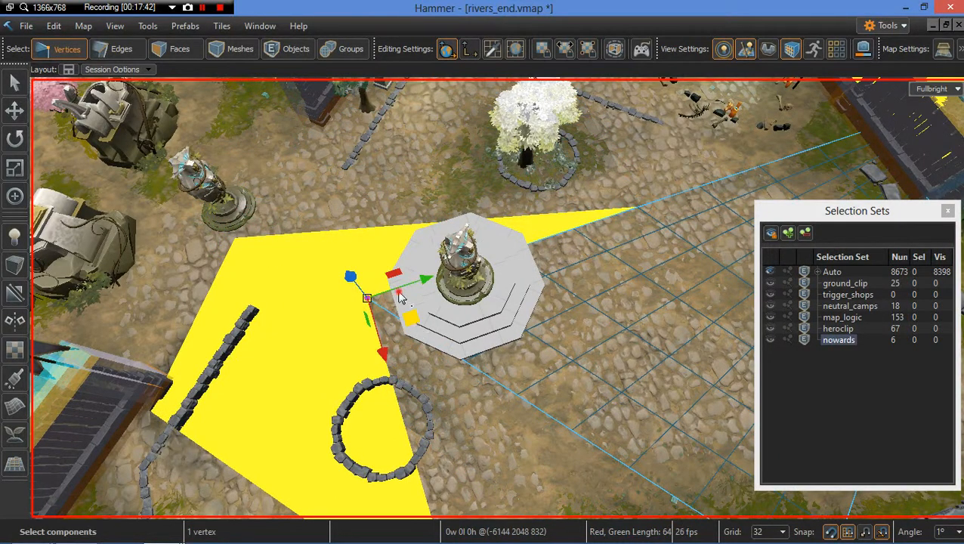
{"action": "left_click_drag", "start_coordinate": [400, 298], "coordinate": [640, 213]}
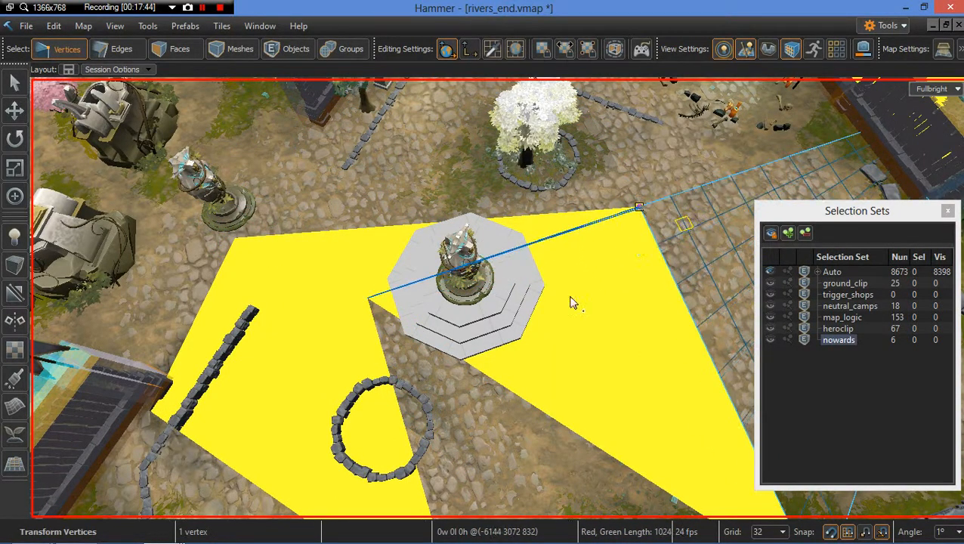
{"action": "right_click_drag", "start_coordinate": [571, 297], "coordinate": [518, 337]}
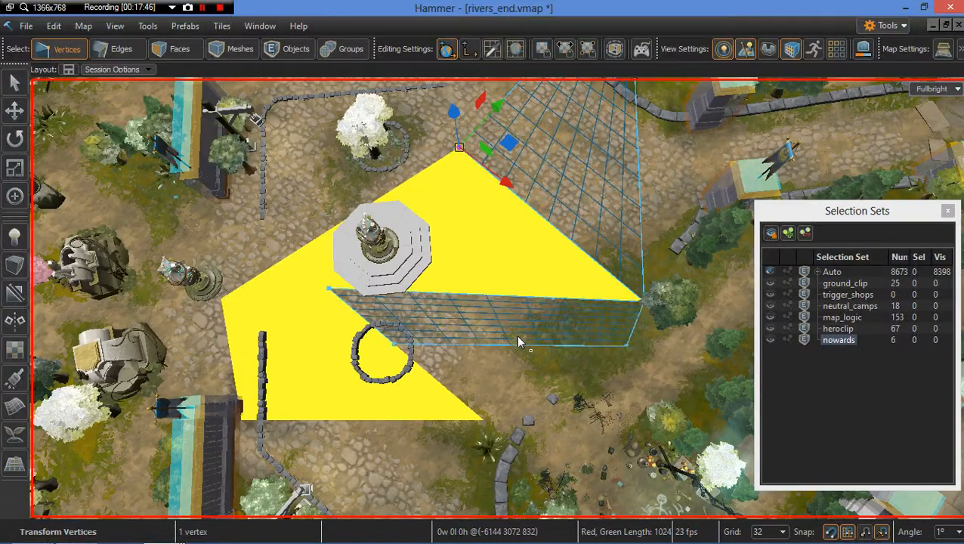
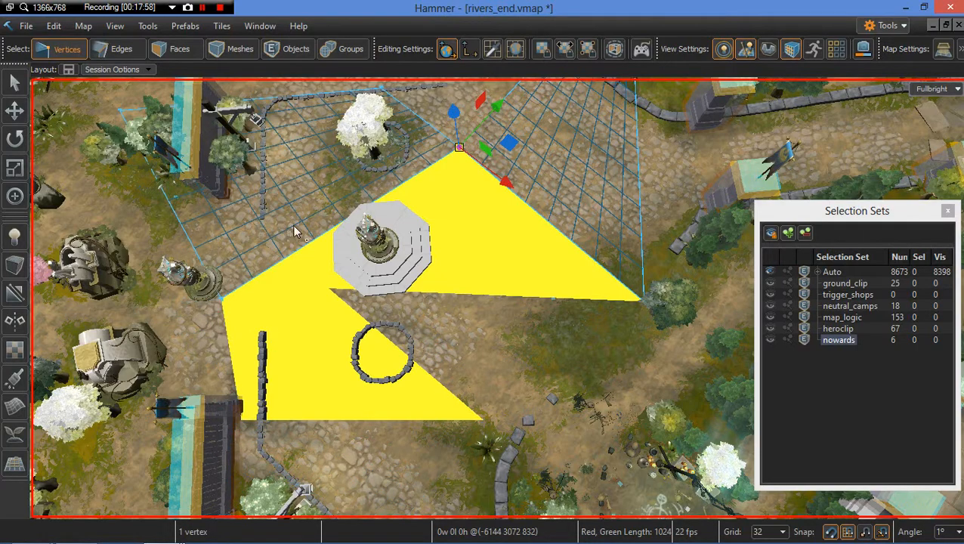
{"action": "right_click_drag", "start_coordinate": [293, 226], "coordinate": [376, 269]}
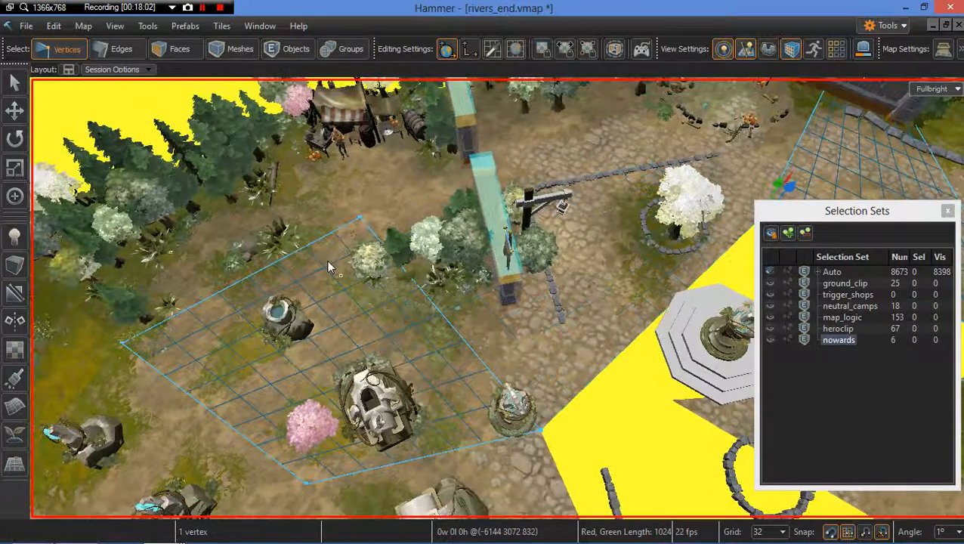
{"action": "left_click", "coordinate": [364, 218]}
{"action": "right_click_drag", "start_coordinate": [364, 218], "coordinate": [439, 233]}
{"action": "key", "text": "w"}
{"action": "key", "text": "s"}
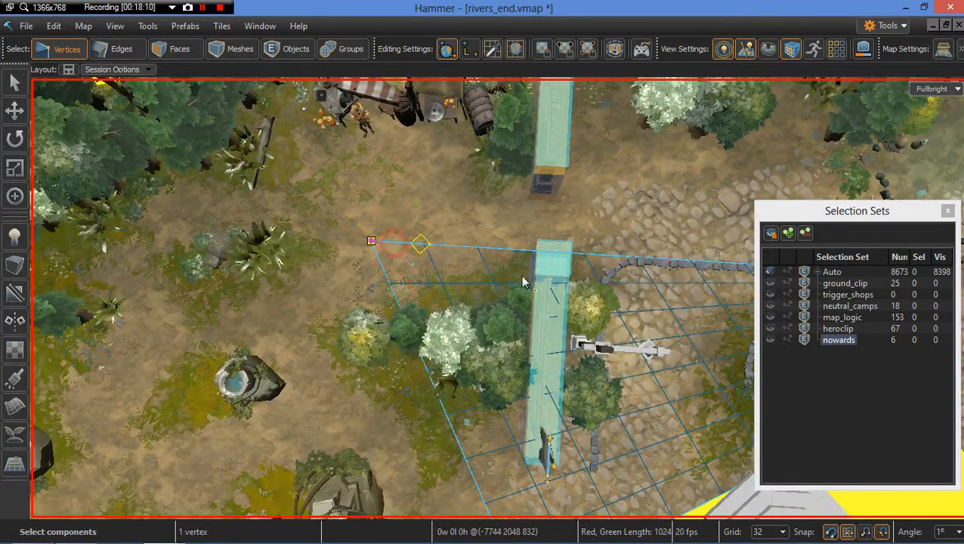
{"action": "left_click_drag", "start_coordinate": [522, 277], "coordinate": [519, 253]}
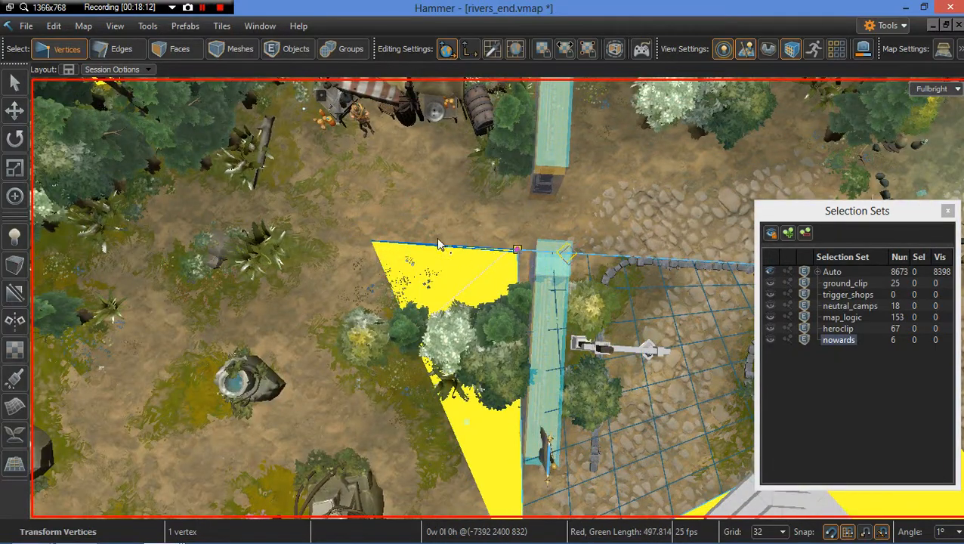
{"action": "key", "text": "ctrl+z"}
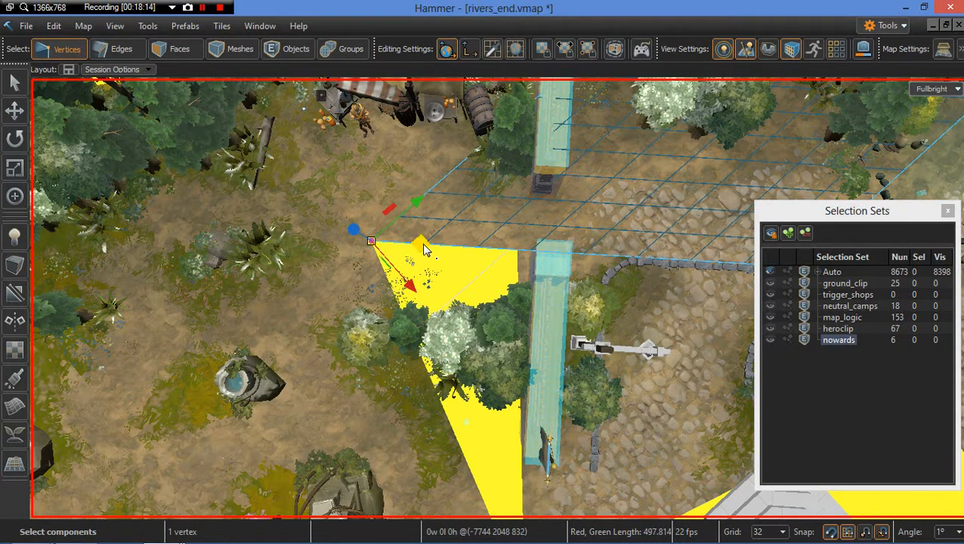
Step: Drag the yellow mesh's corner vertex and the grid mesh's corner vertex together onto the wall's corner beside the path
{"action": "left_click_drag", "start_coordinate": [424, 250], "coordinate": [521, 253]}
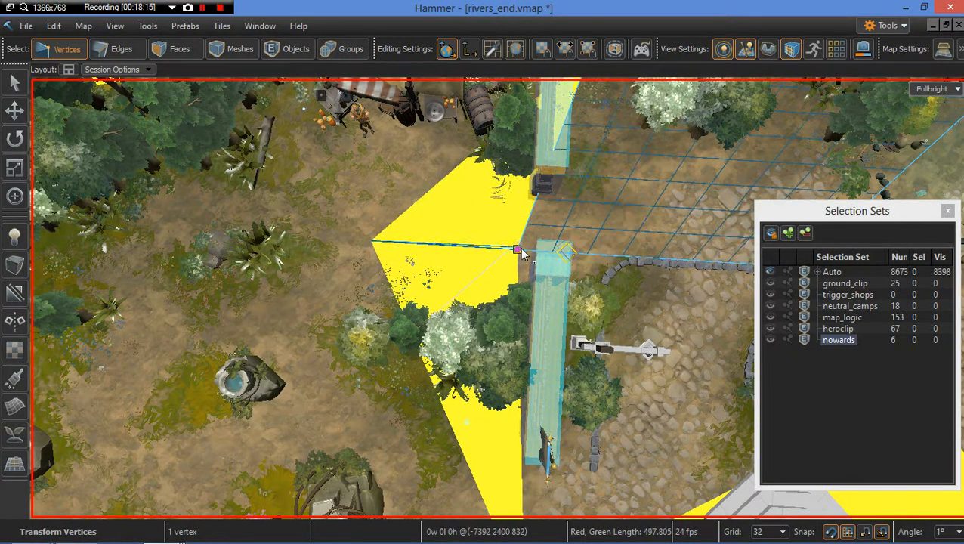
{"action": "left_click", "coordinate": [374, 242]}
{"action": "left_click", "coordinate": [428, 249]}
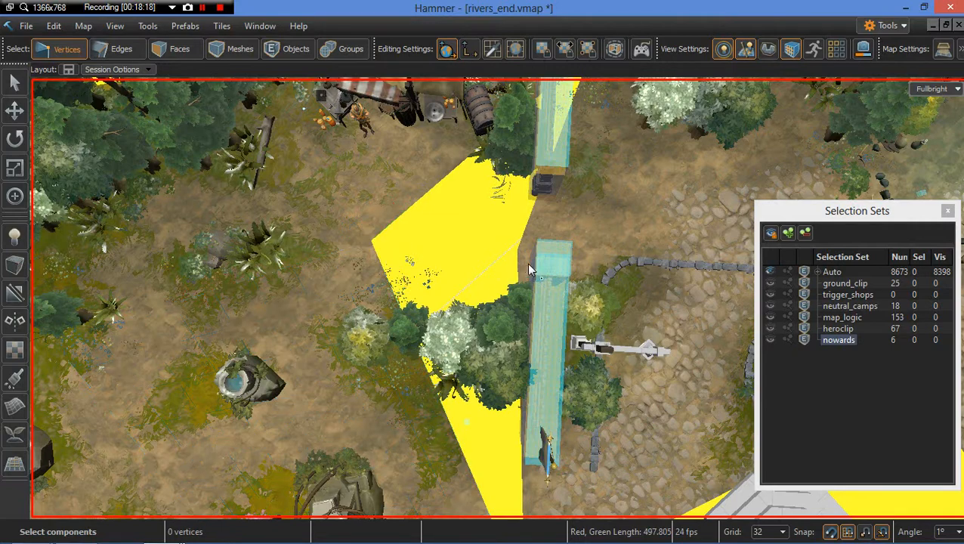
{"action": "left_click", "coordinate": [370, 243]}
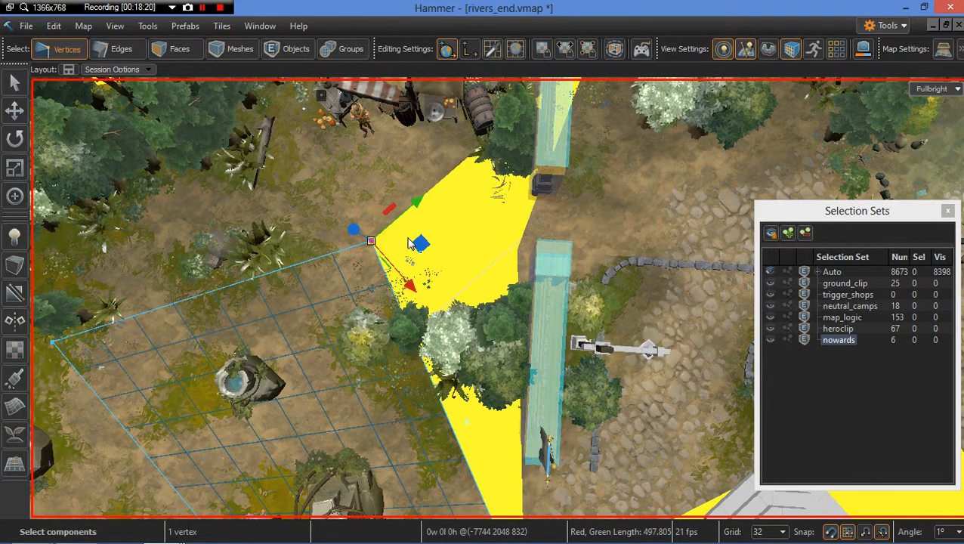
{"action": "left_click_drag", "start_coordinate": [387, 253], "coordinate": [517, 257]}
{"action": "key", "text": "ctrl+z"}
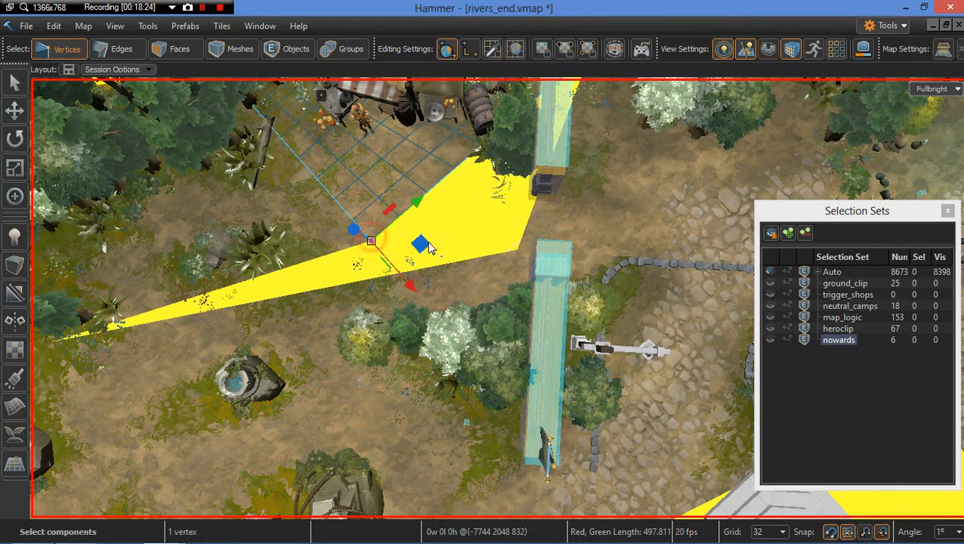
{"action": "left_click_drag", "start_coordinate": [371, 243], "coordinate": [519, 256]}
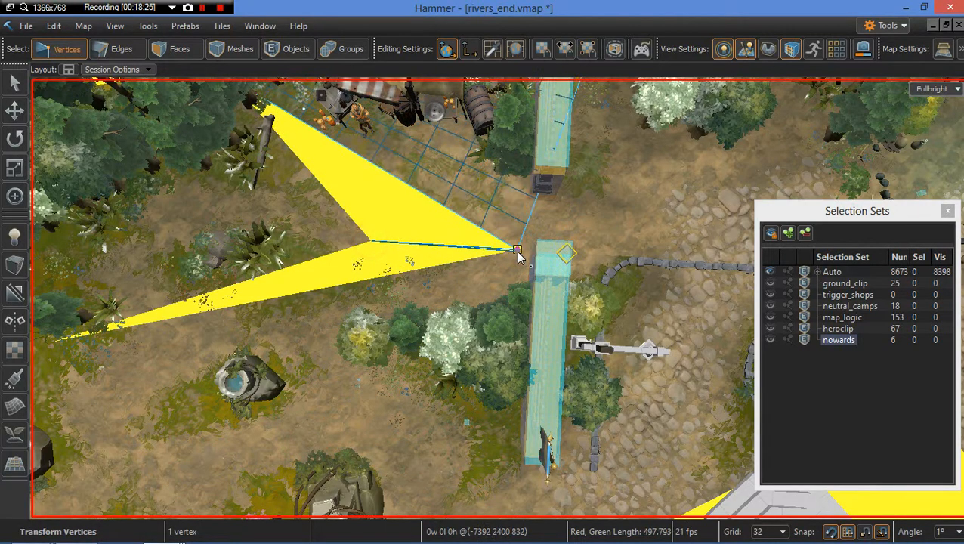
{"action": "left_click", "coordinate": [369, 244]}
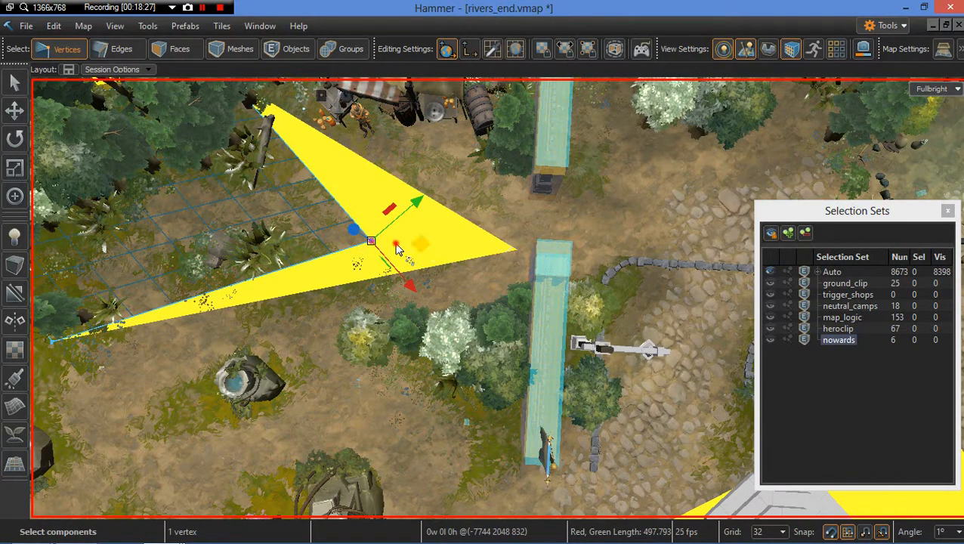
{"action": "left_click_drag", "start_coordinate": [398, 250], "coordinate": [517, 257]}
Step: Examine the meshes and path trims east of the small tower from different angles
{"action": "key", "text": "s"}
{"action": "mouse_move", "coordinate": [504, 270]}
{"action": "right_mouse_down"}
{"action": "mouse_move", "coordinate": [462, 264]}
{"action": "mouse_move", "coordinate": [370, 282]}
{"action": "right_mouse_up"}
{"action": "key", "text": "w"}
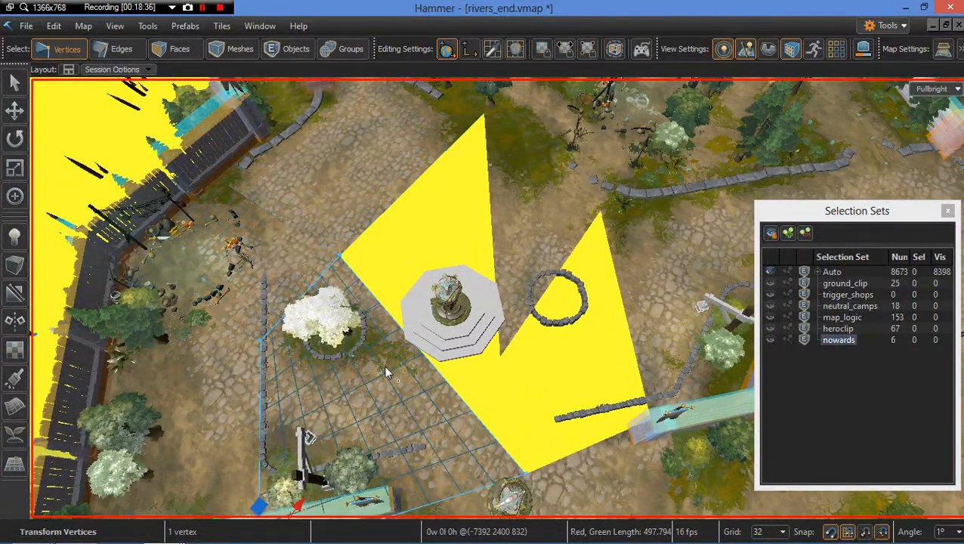
{"action": "right_click_drag", "start_coordinate": [265, 406], "coordinate": [592, 334]}
{"action": "key", "text": "s"}
{"action": "key", "text": "w"}
{"action": "right_click_drag", "start_coordinate": [576, 367], "coordinate": [450, 348]}
{"action": "key", "text": "w"}
{"action": "key", "text": "s"}
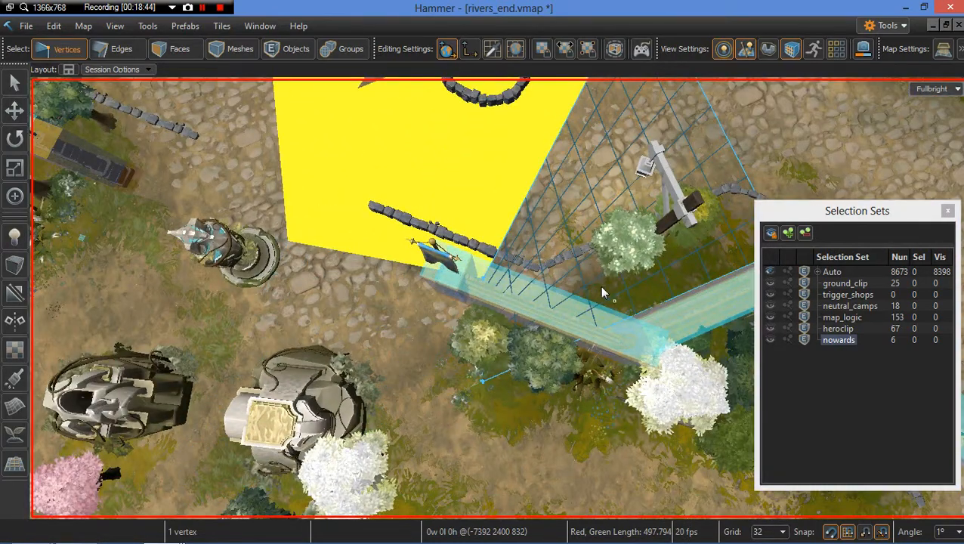
{"action": "right_click_drag", "start_coordinate": [597, 293], "coordinate": [596, 293]}
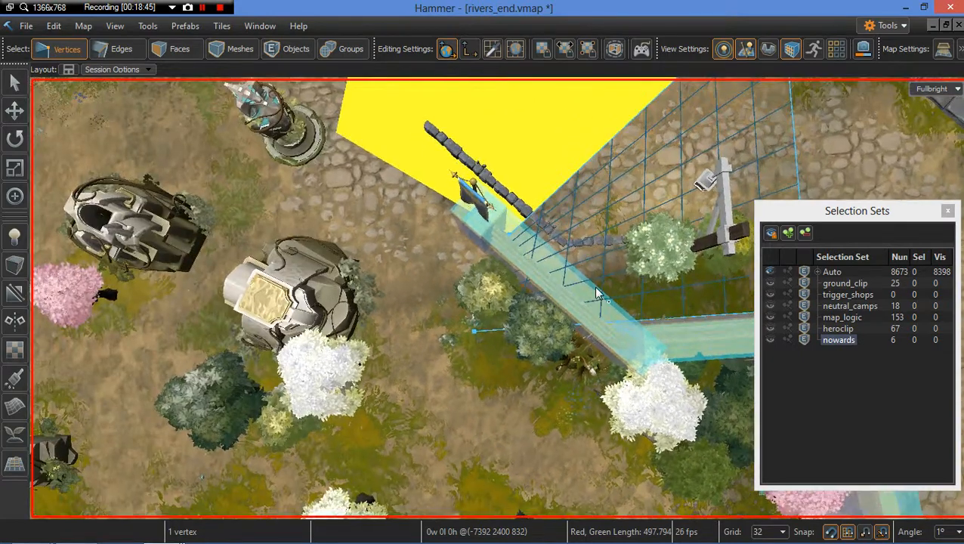
Step: Switch to group selection and hide the tree and flower props beside the path trim
{"action": "key", "text": "6"}
{"action": "left_click", "coordinate": [541, 336]}
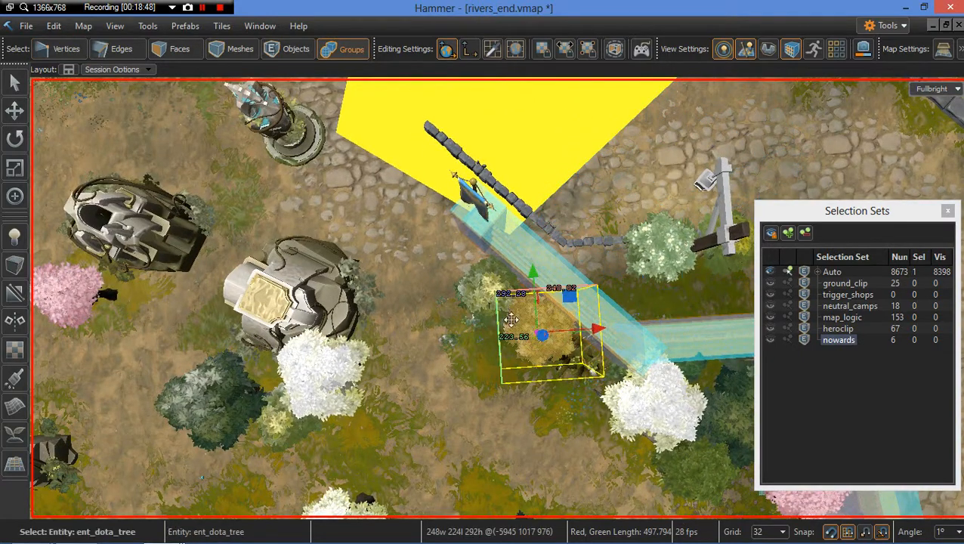
{"action": "key", "text": "h"}
{"action": "left_click", "coordinate": [466, 292]}
{"action": "key", "text": "h"}
{"action": "left_click", "coordinate": [470, 314]}
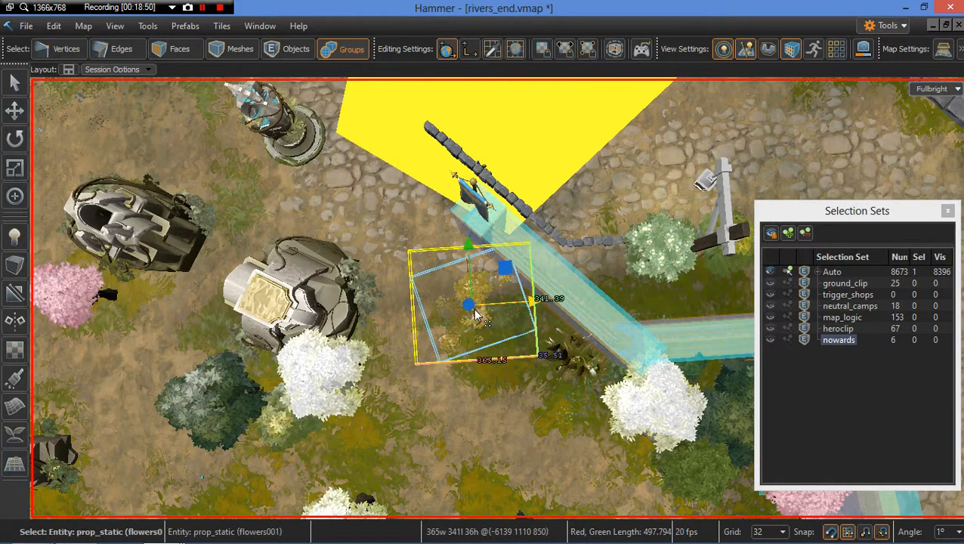
{"action": "key", "text": "h"}
Step: Return to vertex selection and drag the yellow mesh's vertex to the path trim's edge near the bush
{"action": "key", "text": "1"}
{"action": "left_click", "coordinate": [476, 331]}
{"action": "key", "text": "d"}
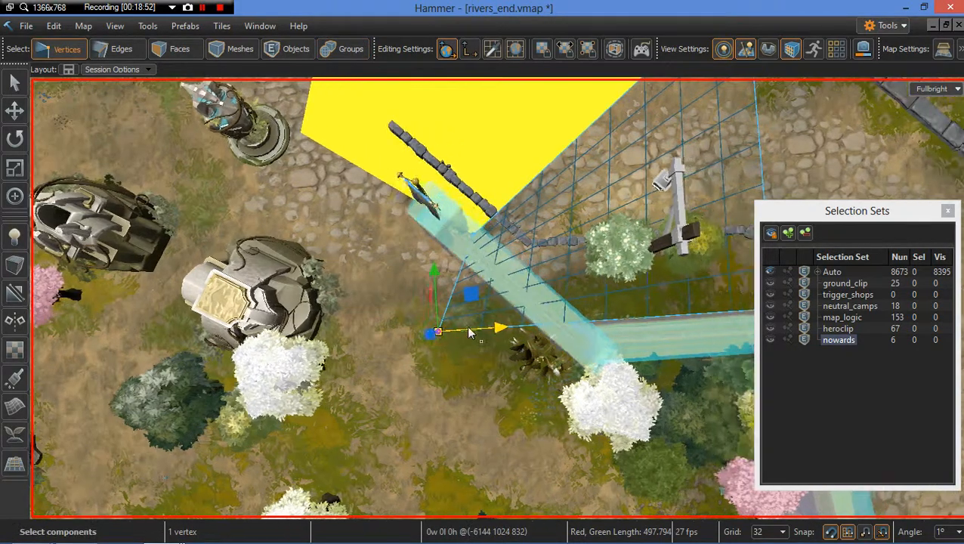
{"action": "left_click_drag", "start_coordinate": [442, 297], "coordinate": [496, 327]}
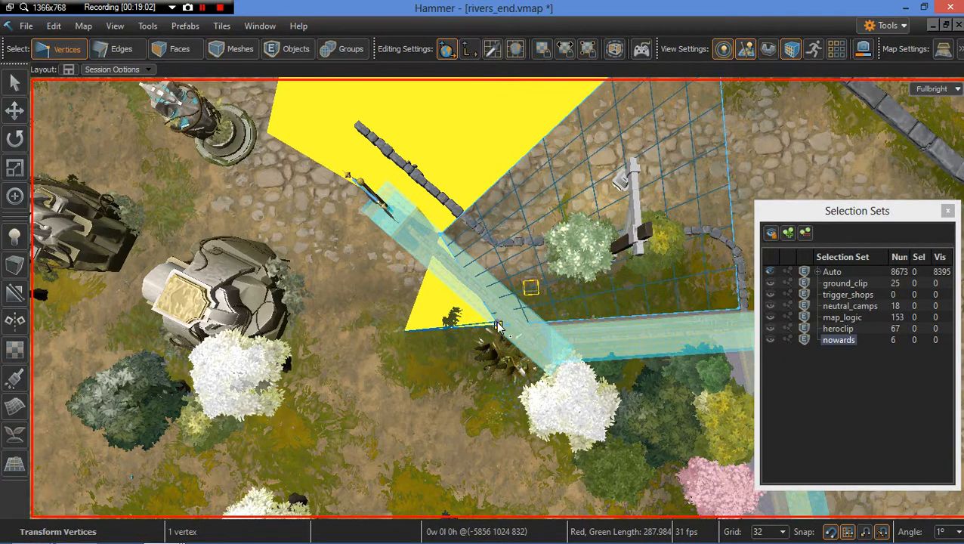
{"action": "left_click", "coordinate": [404, 331]}
{"action": "right_click_drag", "start_coordinate": [442, 335], "coordinate": [485, 342]}
Step: Switch to group selection, hide the path trim and delete the small fern inside the yellow mesh
{"action": "key", "text": "6"}
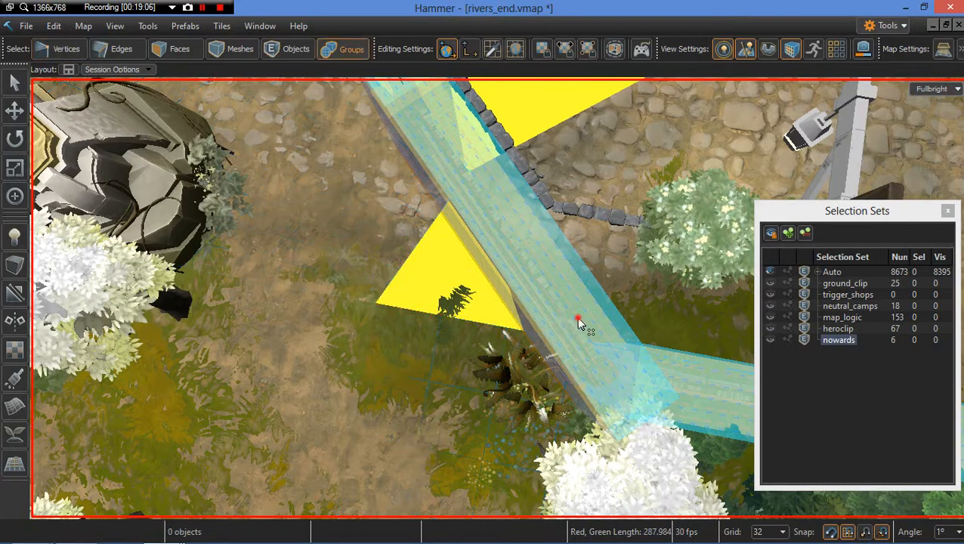
{"action": "left_click", "coordinate": [577, 317]}
{"action": "key", "text": "h"}
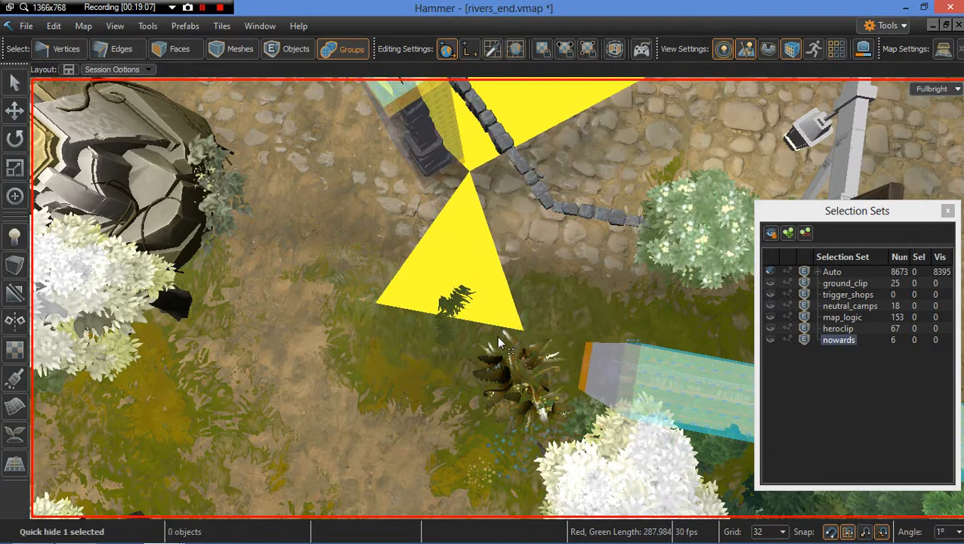
{"action": "left_click", "coordinate": [451, 314]}
{"action": "key", "text": "Delete"}
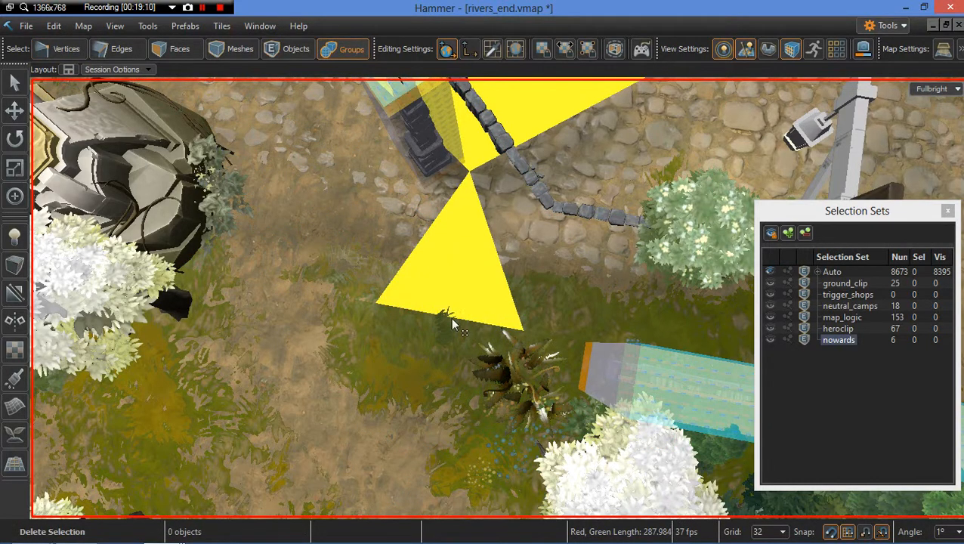
Step: Return to vertex selection and drag the grid mesh's corner vertex to the yellow mesh's corner beside the bush
{"action": "key", "text": "1"}
{"action": "left_click", "coordinate": [374, 302]}
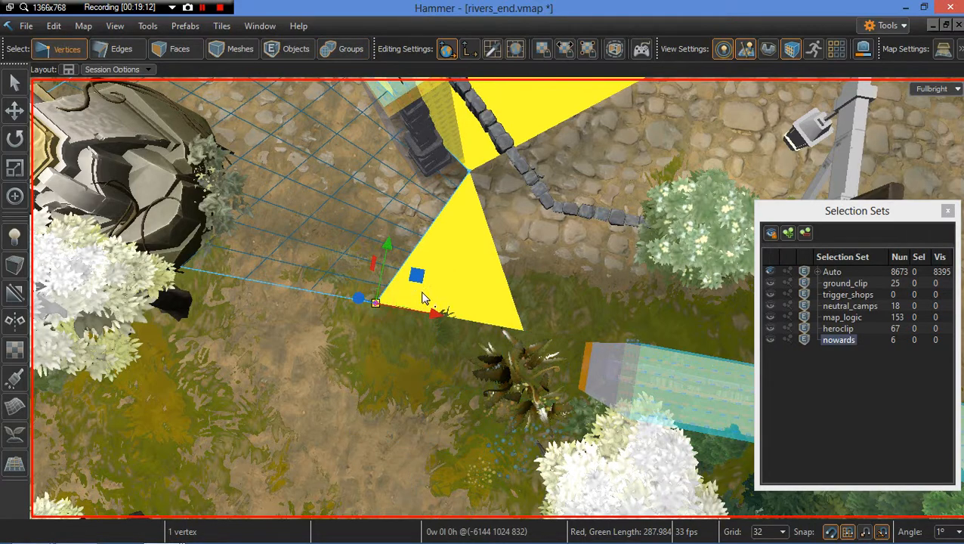
{"action": "left_click", "coordinate": [392, 324]}
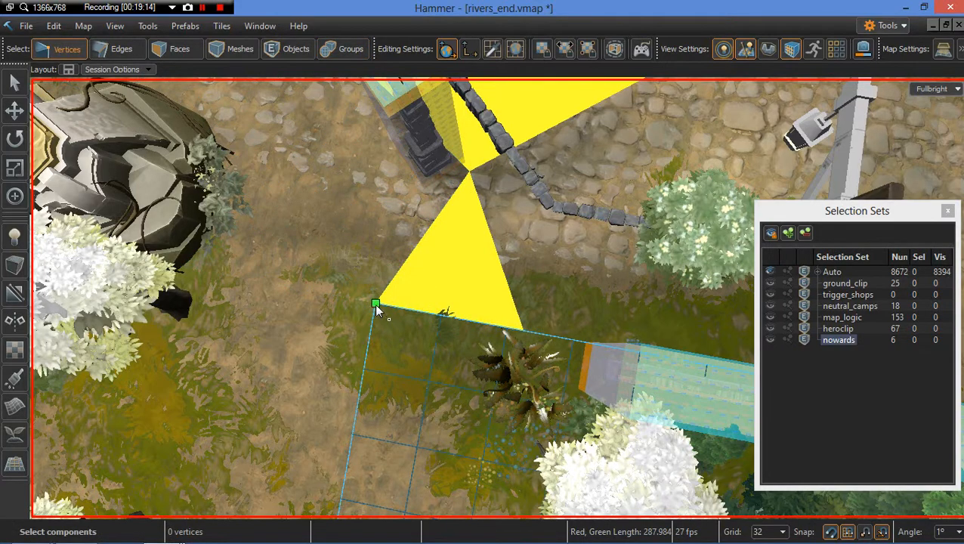
{"action": "left_click", "coordinate": [375, 302]}
{"action": "left_click", "coordinate": [386, 325]}
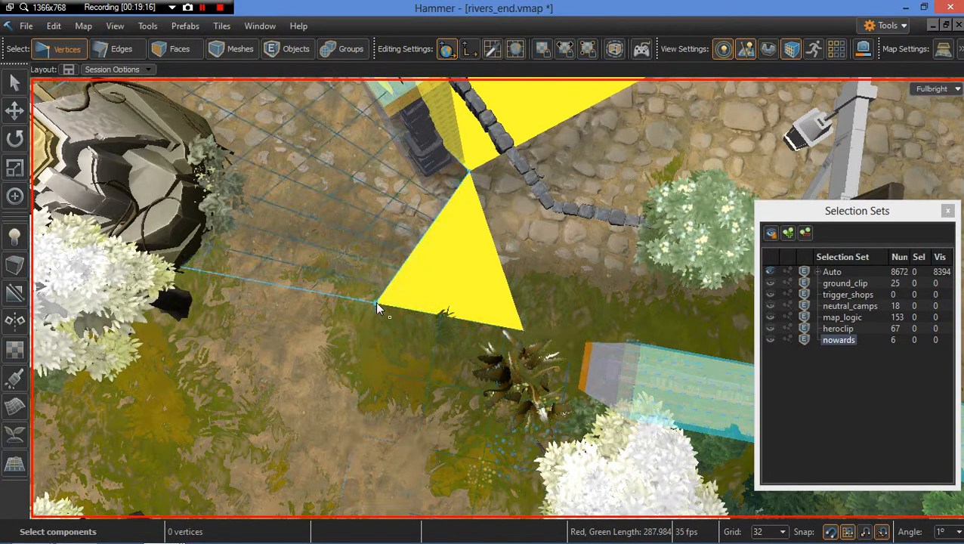
{"action": "left_click", "coordinate": [378, 307]}
{"action": "left_click_drag", "start_coordinate": [419, 278], "coordinate": [521, 332]}
{"action": "key", "text": "ctrl+z"}
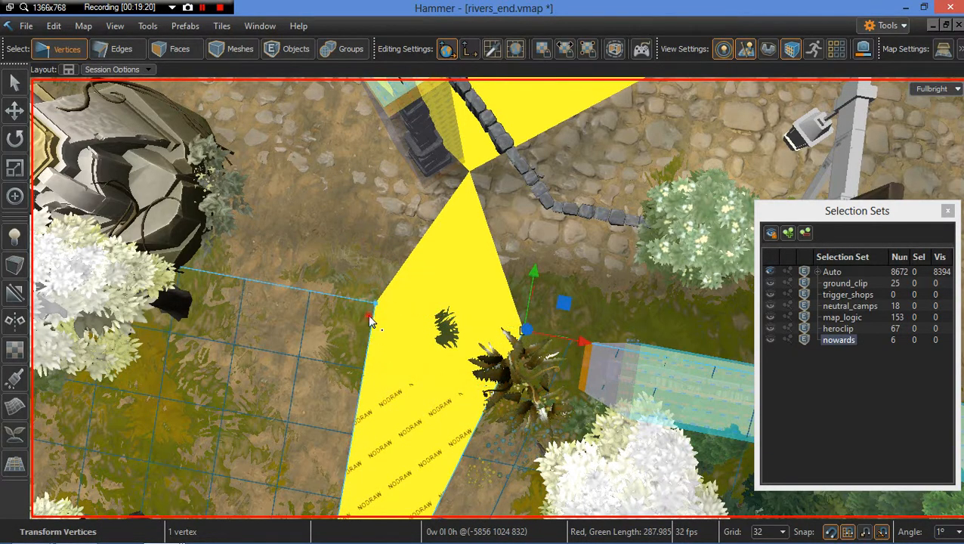
{"action": "left_click", "coordinate": [375, 304]}
{"action": "left_click_drag", "start_coordinate": [421, 286], "coordinate": [523, 332]}
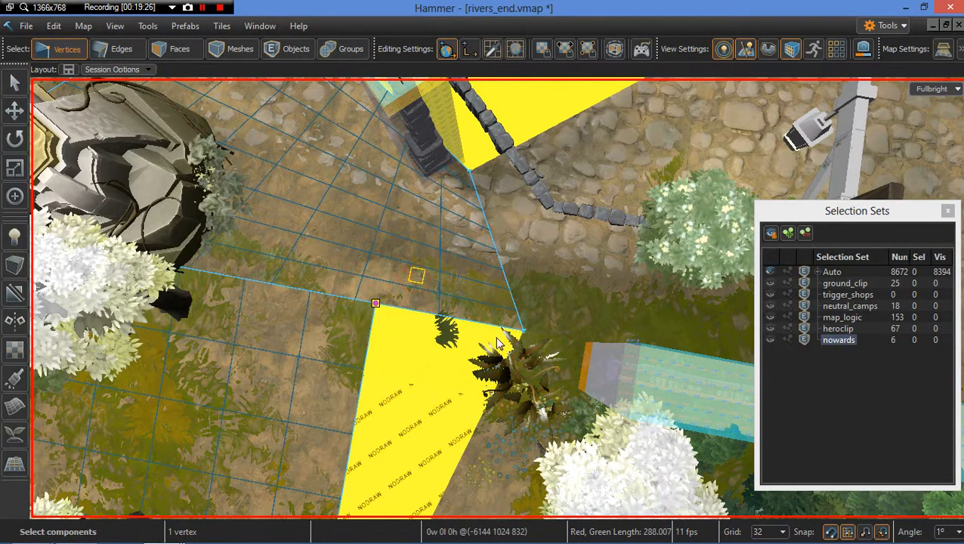
{"action": "key", "text": "ctrl+y"}
{"action": "scroll", "coordinate": [520, 346], "scroll_direction": "down", "scroll_amount": 10}
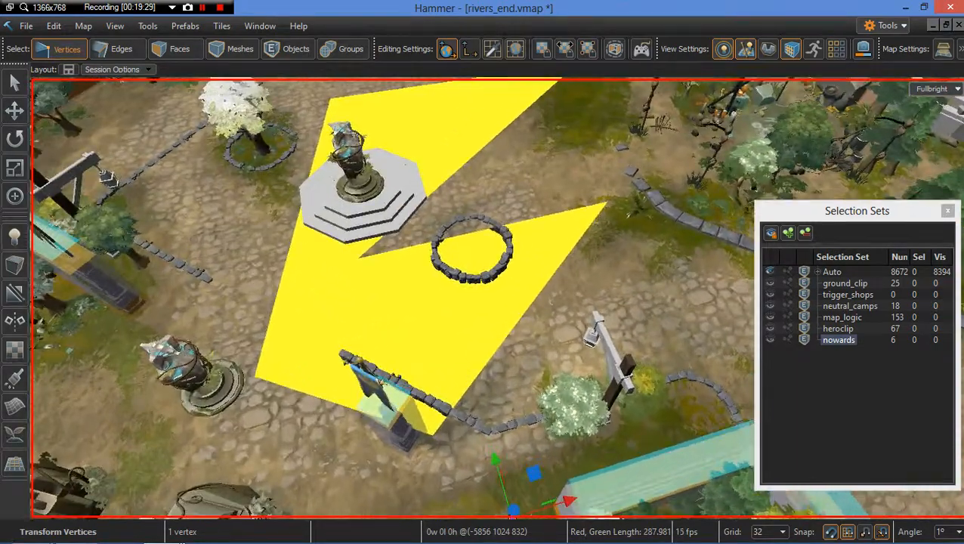
Step: Drag the grid mesh's vertex inside the stone ring down to the path trim's end beside the small tower
{"action": "right_click_drag", "start_coordinate": [383, 449], "coordinate": [393, 463]}
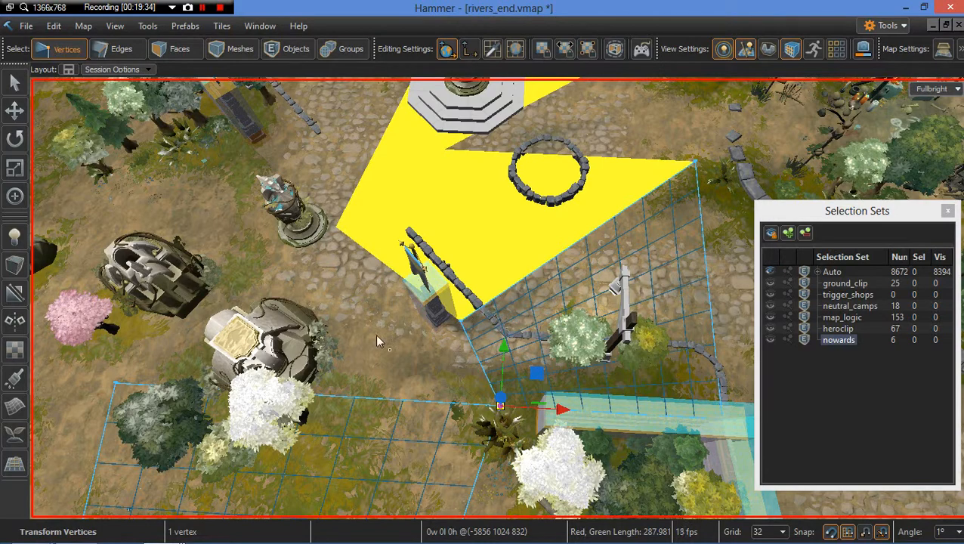
{"action": "right_click_drag", "start_coordinate": [405, 329], "coordinate": [405, 330]}
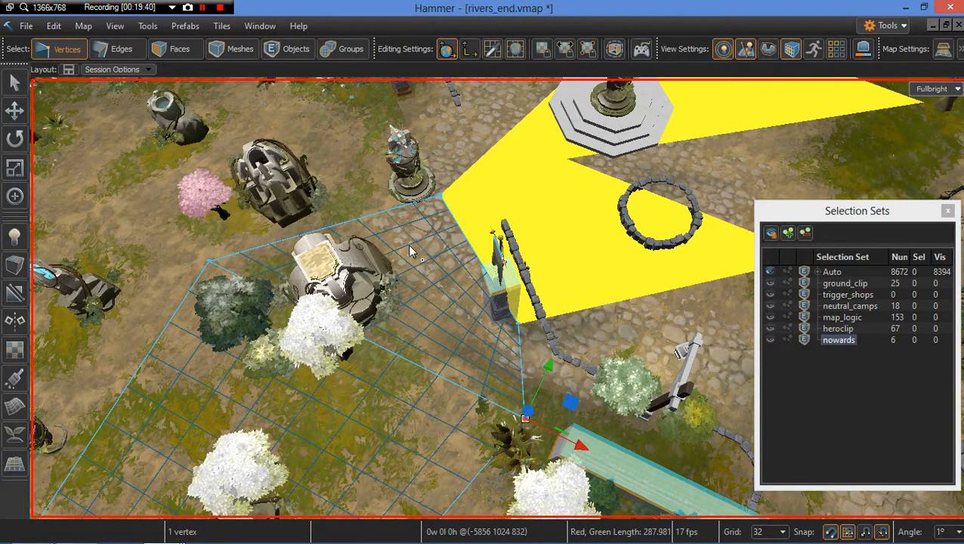
{"action": "right_click_drag", "start_coordinate": [409, 246], "coordinate": [409, 247]}
{"action": "right_click_drag", "start_coordinate": [583, 399], "coordinate": [514, 253]}
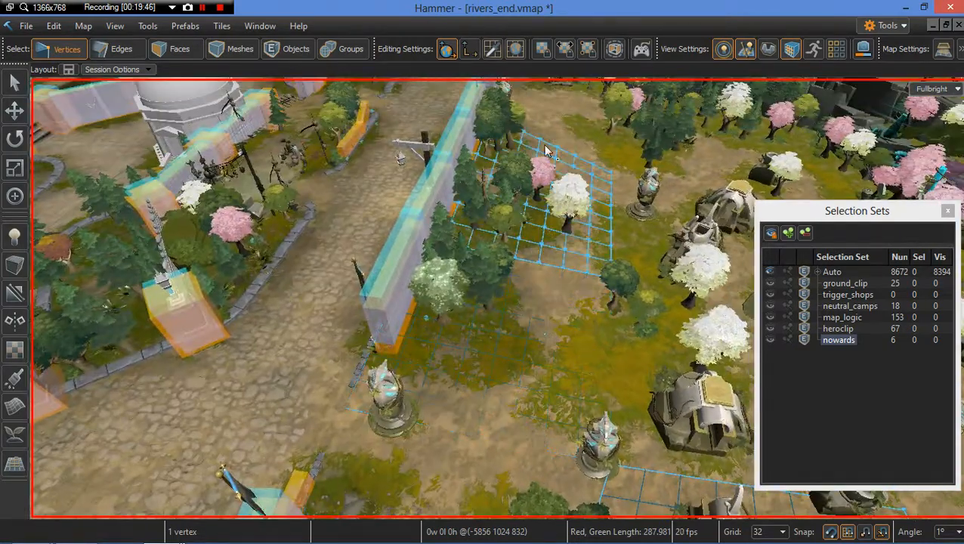
{"action": "right_click_drag", "start_coordinate": [487, 298], "coordinate": [555, 378]}
{"action": "key", "text": "w"}
{"action": "key", "text": "s"}
{"action": "key", "text": "d"}
{"action": "key", "text": "d"}
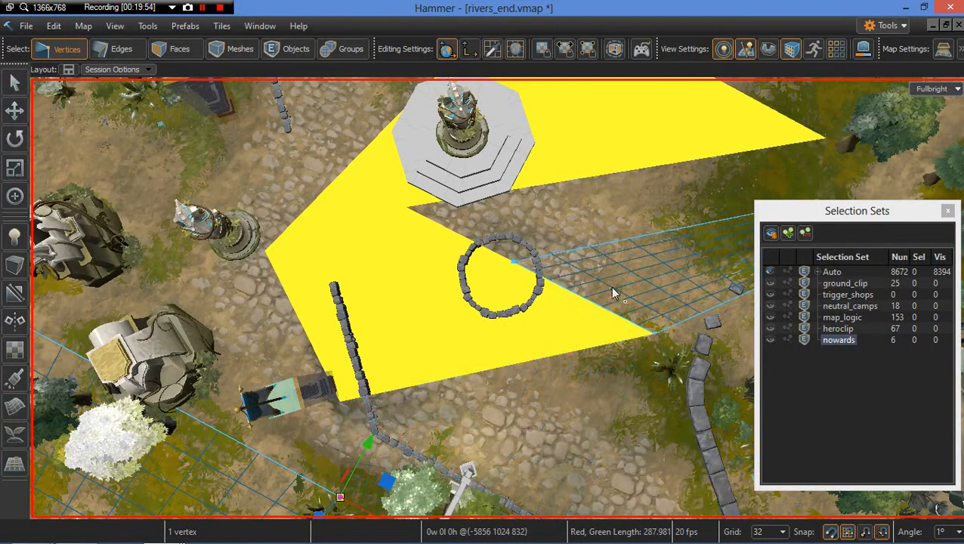
{"action": "left_click", "coordinate": [515, 266]}
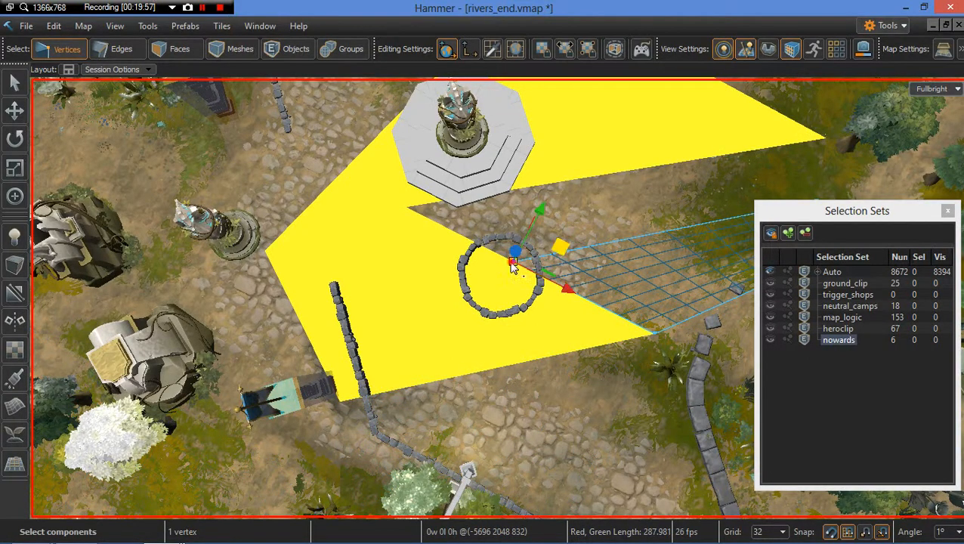
{"action": "left_click_drag", "start_coordinate": [514, 266], "coordinate": [341, 404]}
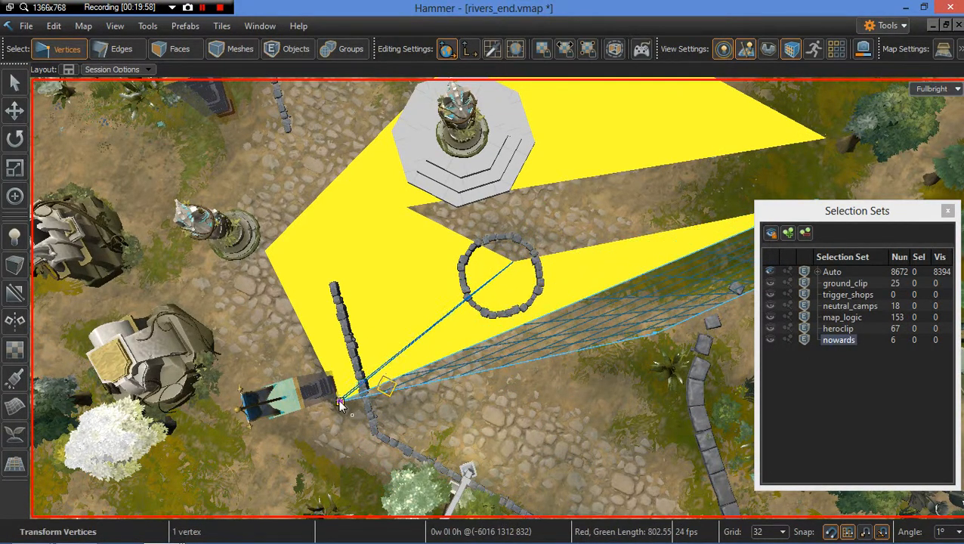
Step: Drag the grid mesh's far corner vertex to the yellow mesh's left corner beside the small tower
{"action": "key", "text": "d"}
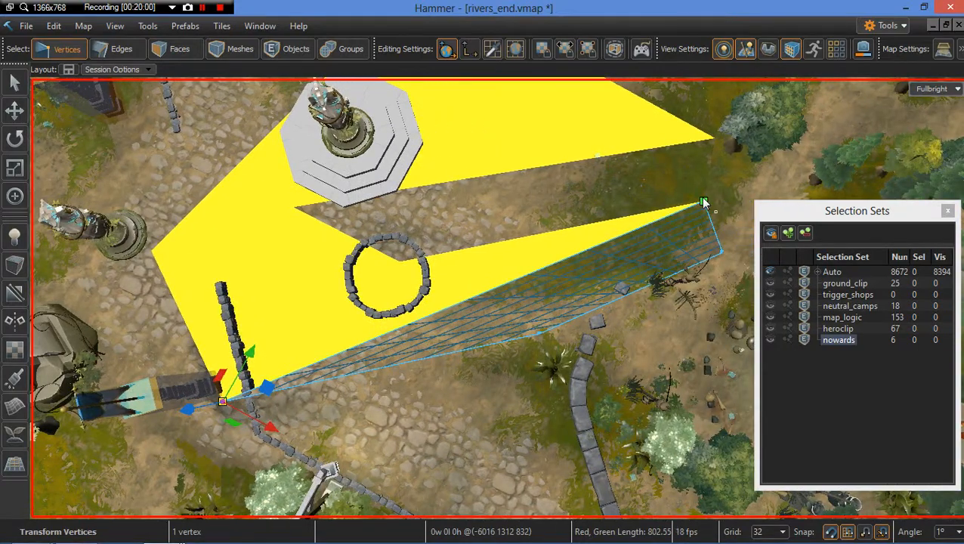
{"action": "left_click", "coordinate": [703, 204]}
{"action": "left_click_drag", "start_coordinate": [703, 204], "coordinate": [151, 250]}
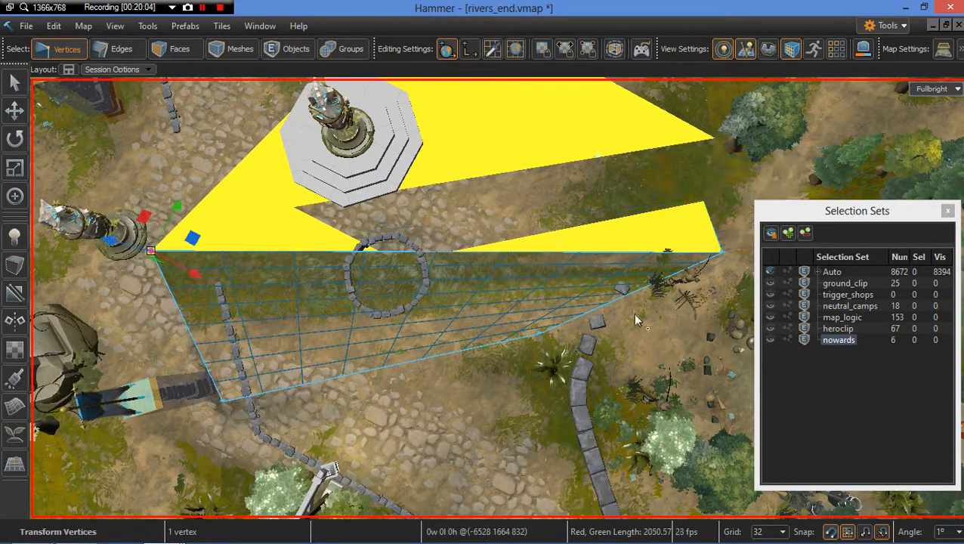
Step: Reposition a grid mesh vertex, snapping it to the yellow mesh's upper-left corner beside the white tree
{"action": "left_click", "coordinate": [721, 253]}
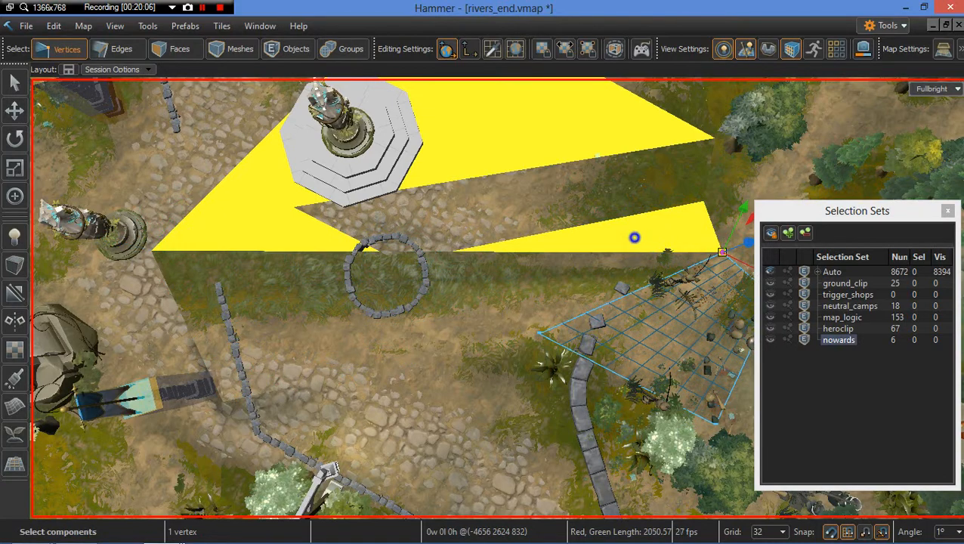
{"action": "right_click_drag", "start_coordinate": [635, 237], "coordinate": [629, 238]}
{"action": "scroll", "coordinate": [605, 255], "scroll_direction": "down", "scroll_amount": 3}
{"action": "left_click", "coordinate": [594, 276]}
{"action": "scroll", "coordinate": [634, 264], "scroll_direction": "up", "scroll_amount": 1}
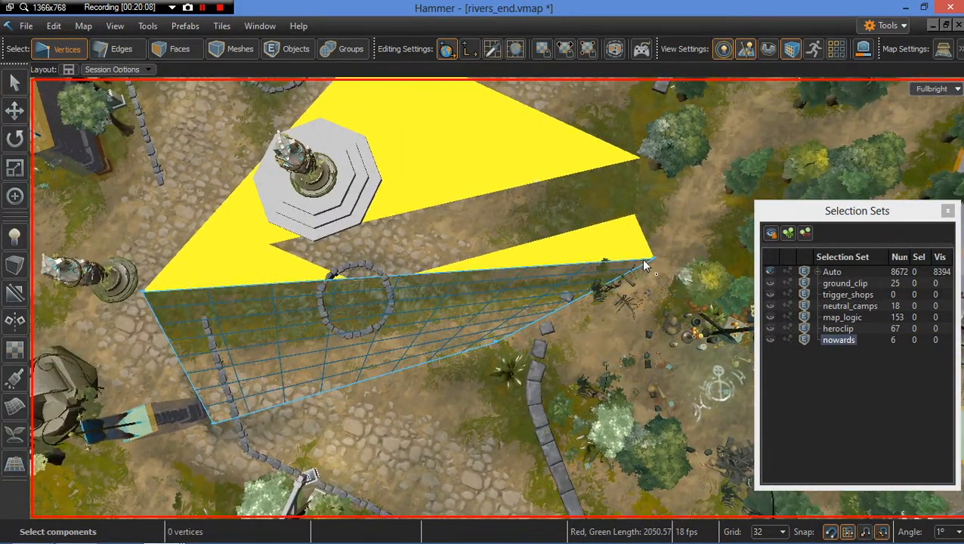
{"action": "right_click_drag", "start_coordinate": [505, 301], "coordinate": [558, 301]}
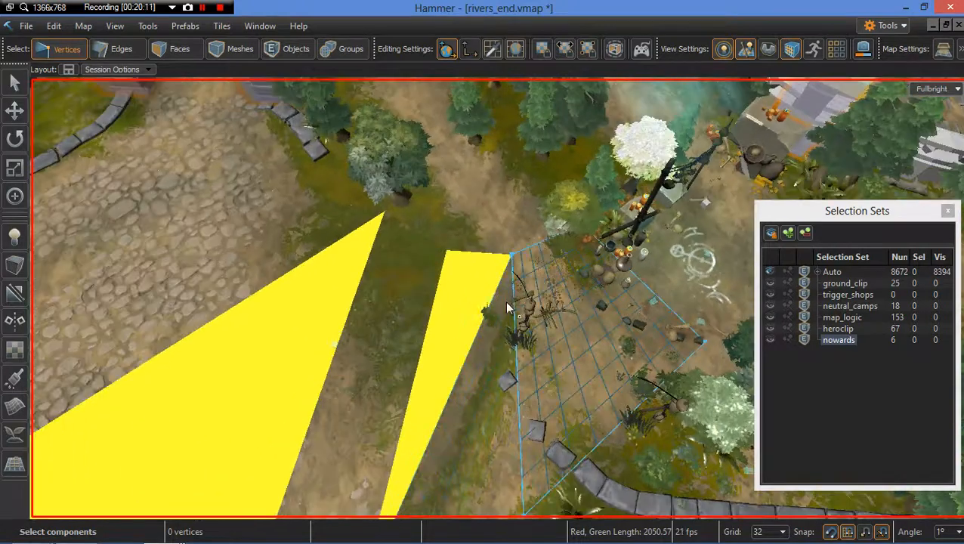
{"action": "left_click", "coordinate": [511, 259]}
{"action": "right_click_drag", "start_coordinate": [511, 259], "coordinate": [651, 236]}
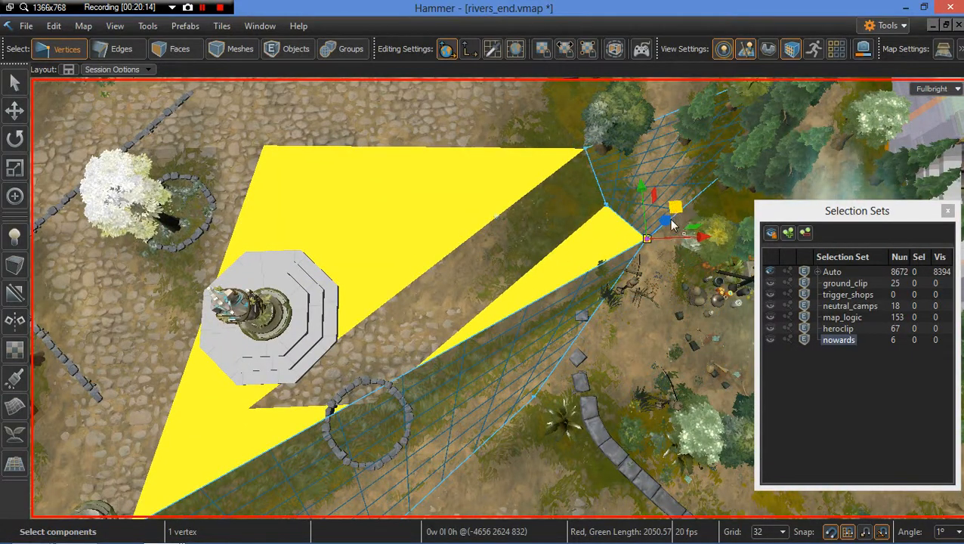
{"action": "left_click_drag", "start_coordinate": [675, 211], "coordinate": [260, 152]}
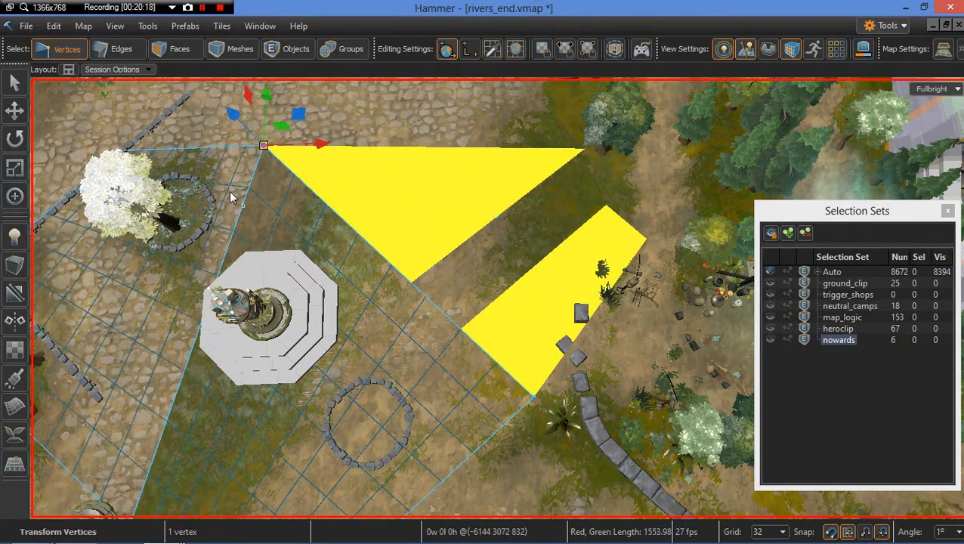
Step: Drag the grid mesh's vertex inside the stone ring to the yellow mesh's lower corner beside the rocks
{"action": "right_click_drag", "start_coordinate": [348, 257], "coordinate": [572, 298]}
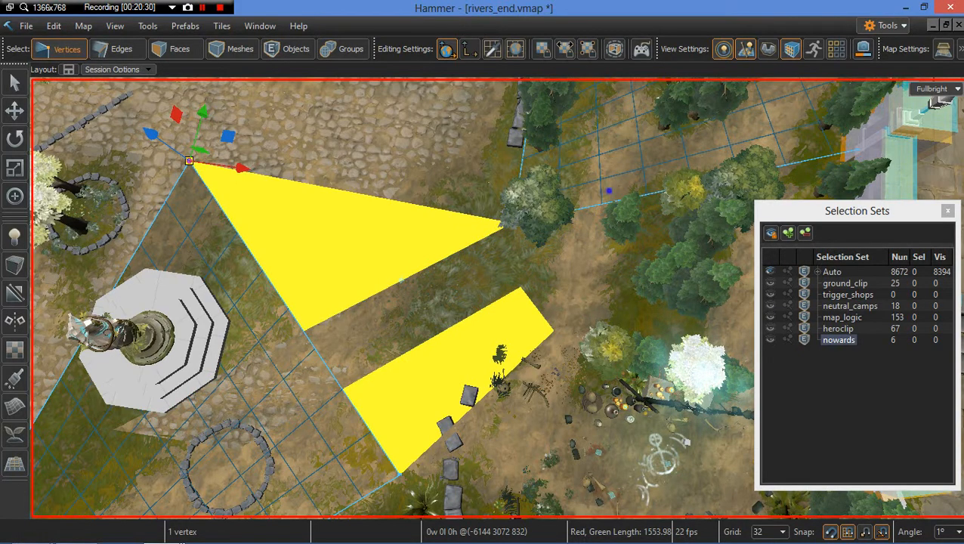
{"action": "middle_click_drag", "start_coordinate": [604, 189], "coordinate": [552, 234]}
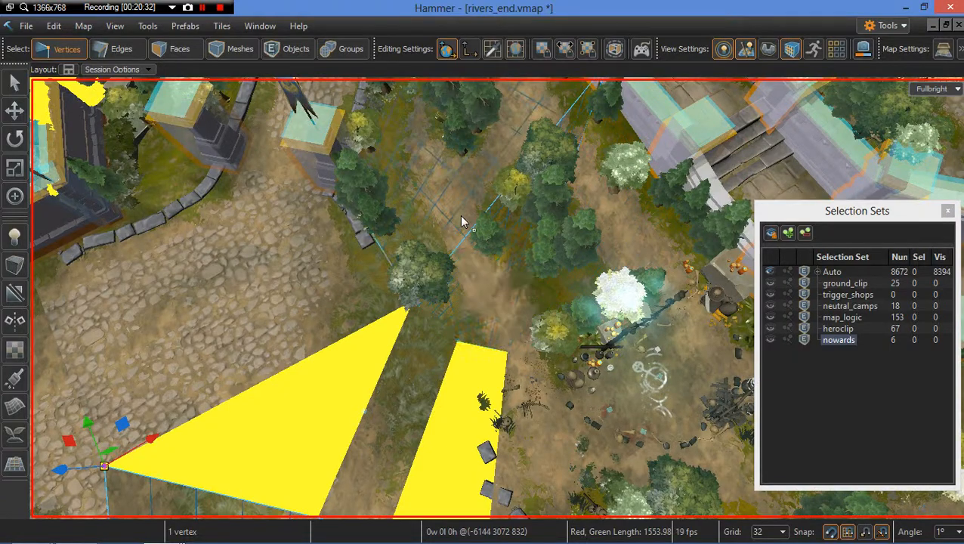
{"action": "right_click_drag", "start_coordinate": [461, 214], "coordinate": [466, 369]}
{"action": "right_click_drag", "start_coordinate": [482, 414], "coordinate": [465, 470]}
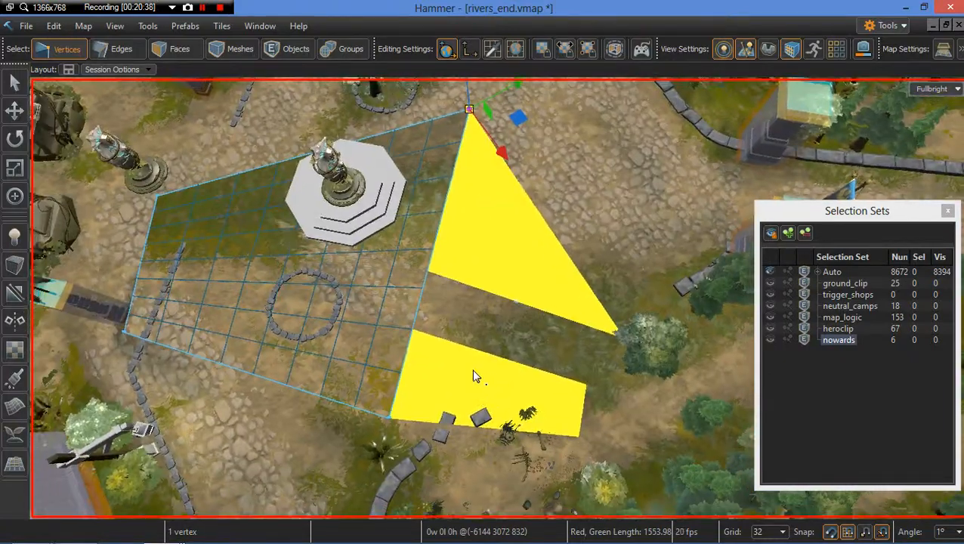
{"action": "scroll", "coordinate": [438, 328], "scroll_direction": "up", "scroll_amount": 2}
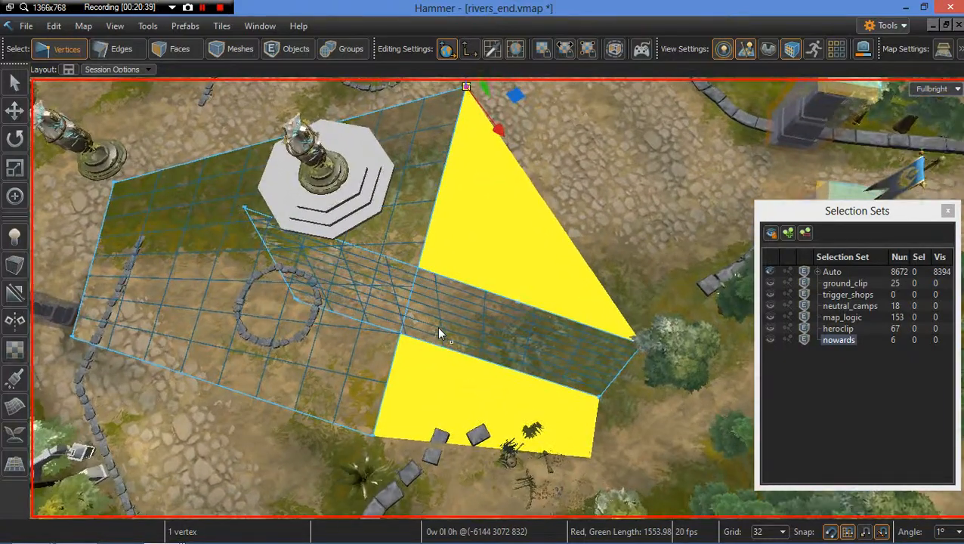
{"action": "left_click", "coordinate": [296, 300]}
{"action": "left_click_drag", "start_coordinate": [332, 304], "coordinate": [373, 436]}
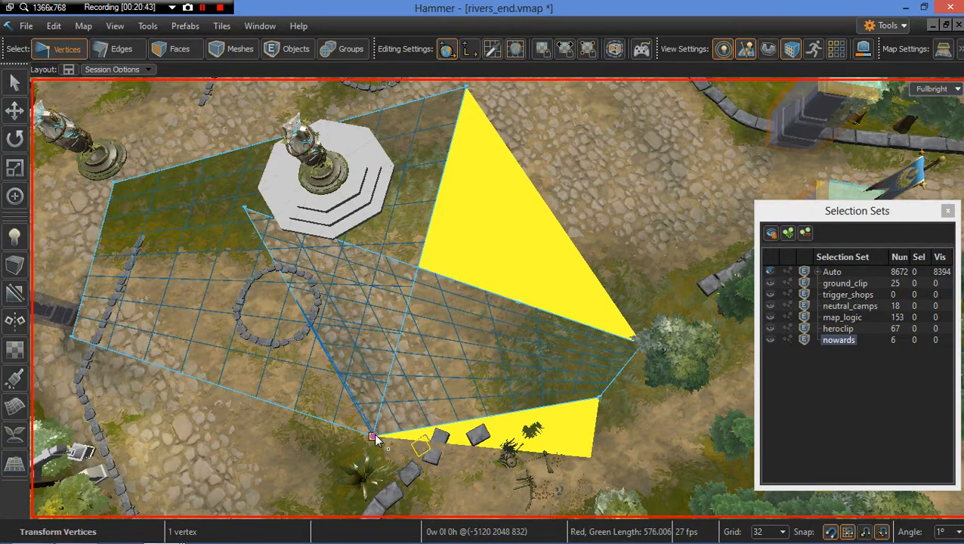
Step: Move the grid mesh's upper-left vertex to the yellow mesh's top apex
{"action": "left_click", "coordinate": [244, 208]}
{"action": "left_click", "coordinate": [244, 208]}
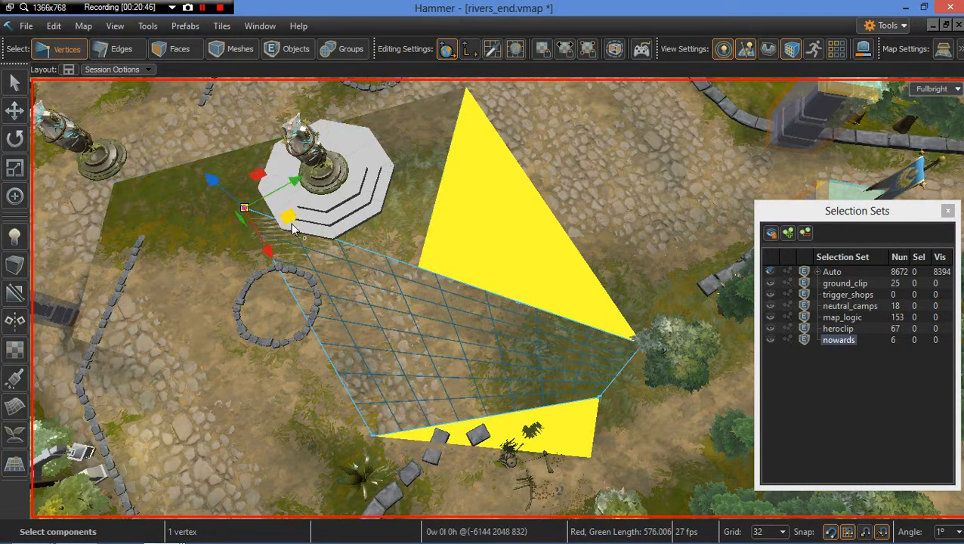
{"action": "left_click_drag", "start_coordinate": [278, 206], "coordinate": [466, 89]}
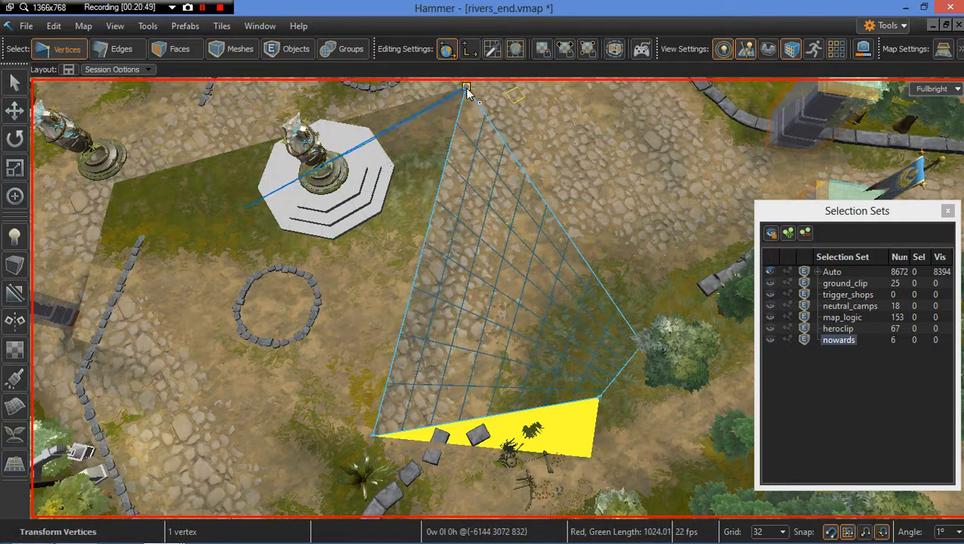
Step: Drag the grid mesh's vertex onto the top end of the yellow strip near the neutral camp
{"action": "right_click_drag", "start_coordinate": [527, 259], "coordinate": [560, 272]}
{"action": "scroll", "coordinate": [559, 325], "scroll_direction": "up", "scroll_amount": 3}
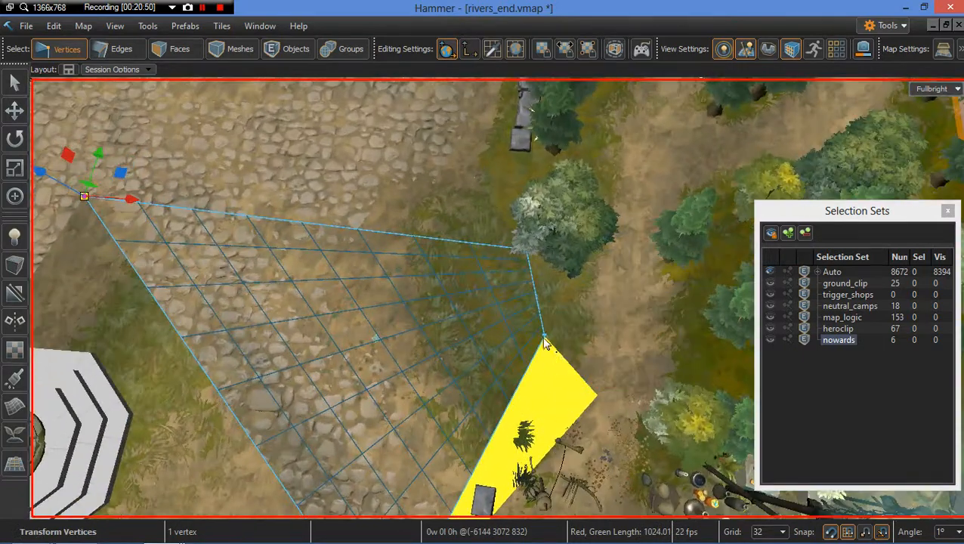
{"action": "left_click", "coordinate": [542, 337]}
{"action": "left_click_drag", "start_coordinate": [542, 338], "coordinate": [530, 390]}
{"action": "right_click_drag", "start_coordinate": [530, 389], "coordinate": [545, 394]}
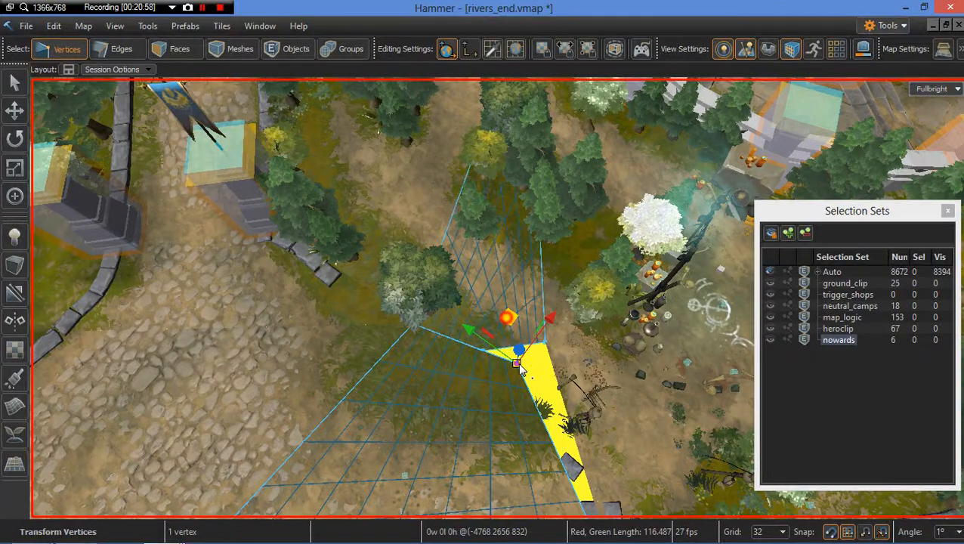
{"action": "left_click_drag", "start_coordinate": [518, 363], "coordinate": [529, 347]}
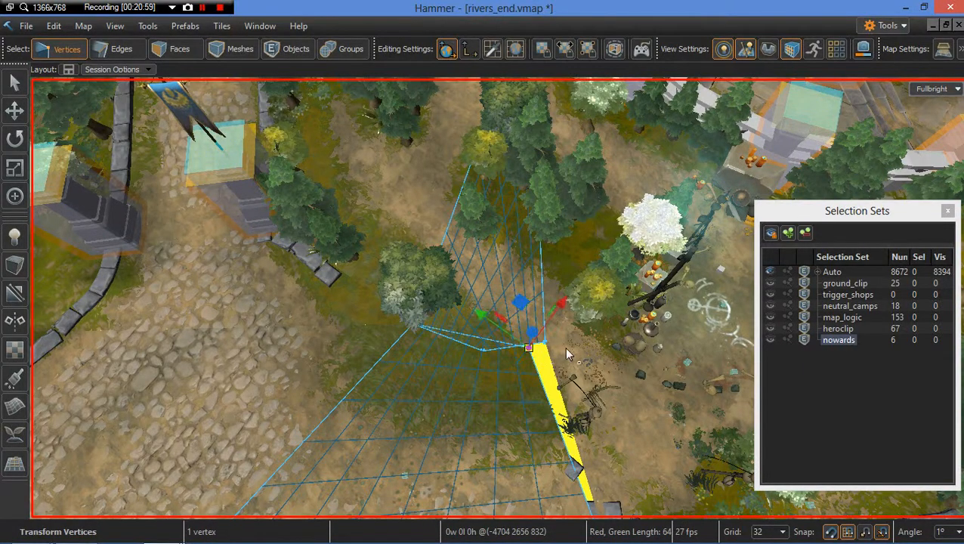
Step: Save the map
{"action": "right_click_drag", "start_coordinate": [564, 360], "coordinate": [519, 338]}
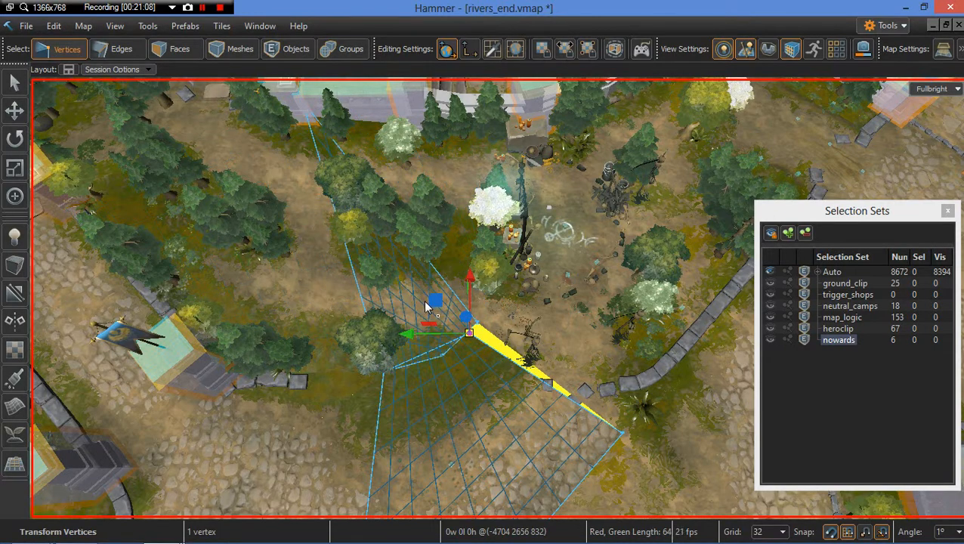
{"action": "right_click_drag", "start_coordinate": [425, 303], "coordinate": [304, 289]}
{"action": "key", "text": "w"}
{"action": "left_click_drag", "start_coordinate": [550, 305], "coordinate": [507, 349]}
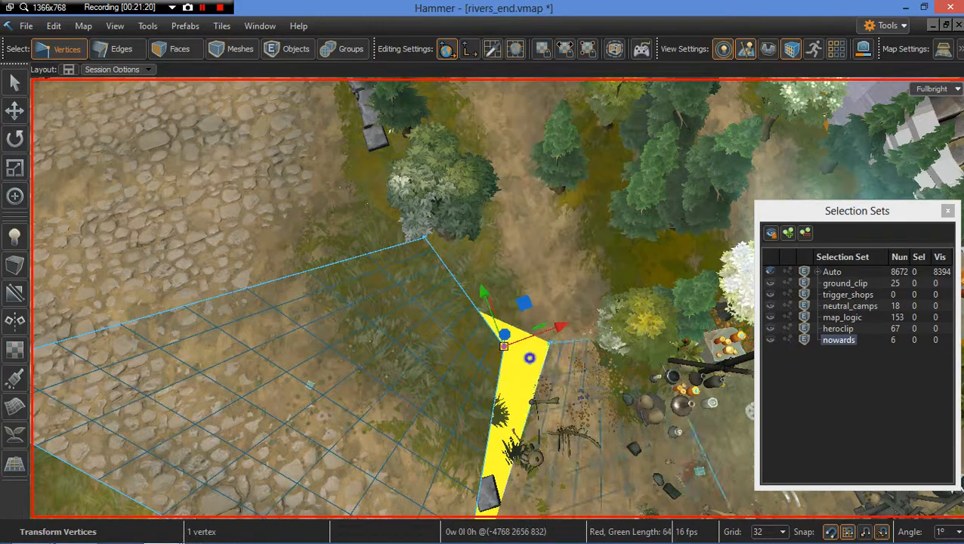
{"action": "mouse_move", "coordinate": [533, 364]}
{"action": "right_mouse_down"}
{"action": "mouse_move", "coordinate": [423, 340]}
{"action": "mouse_move", "coordinate": [529, 361]}
{"action": "right_mouse_up"}
{"action": "key", "text": "s"}
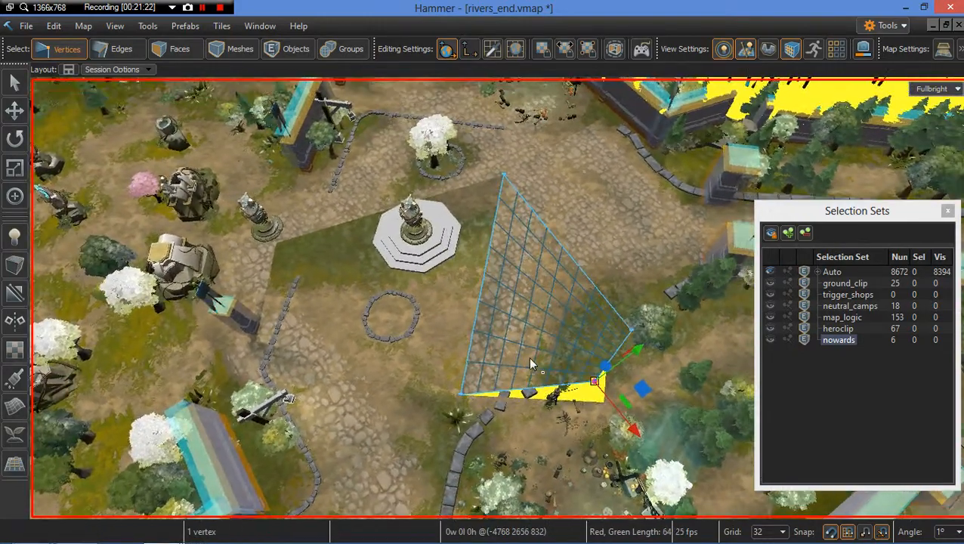
{"action": "key", "text": "ctrl+s"}
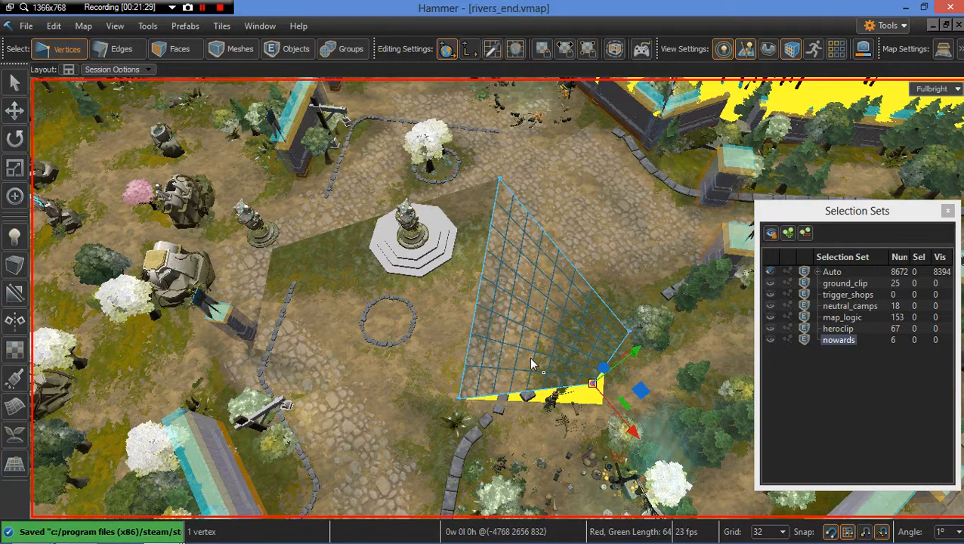
Step: Adjust the height of the grid mesh's vertex at the yellow strip's upper end near the camp
{"action": "key", "text": "a"}
{"action": "mouse_move", "coordinate": [463, 320]}
{"action": "right_mouse_down"}
{"action": "mouse_move", "coordinate": [556, 320]}
{"action": "mouse_move", "coordinate": [454, 320]}
{"action": "right_mouse_up"}
{"action": "key", "text": "s"}
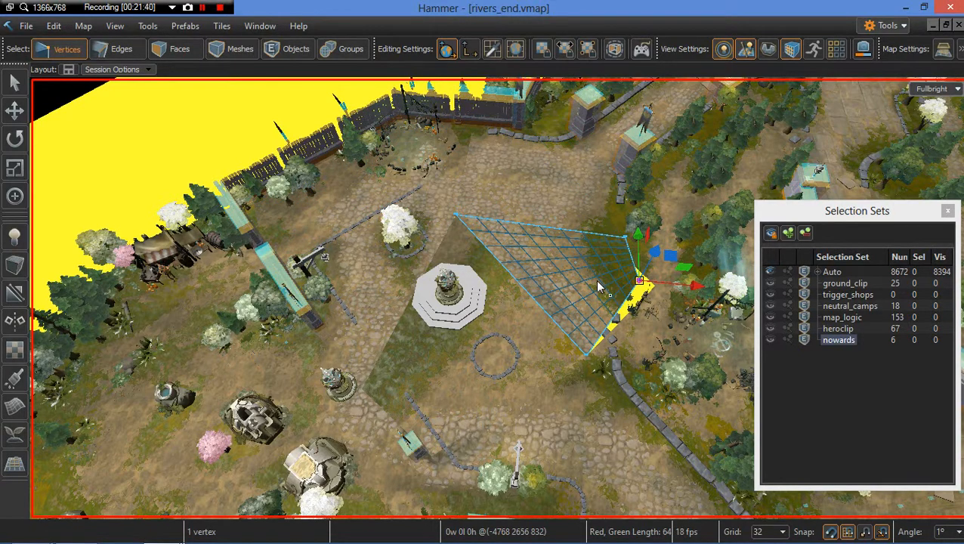
{"action": "right_click_drag", "start_coordinate": [629, 345], "coordinate": [495, 247]}
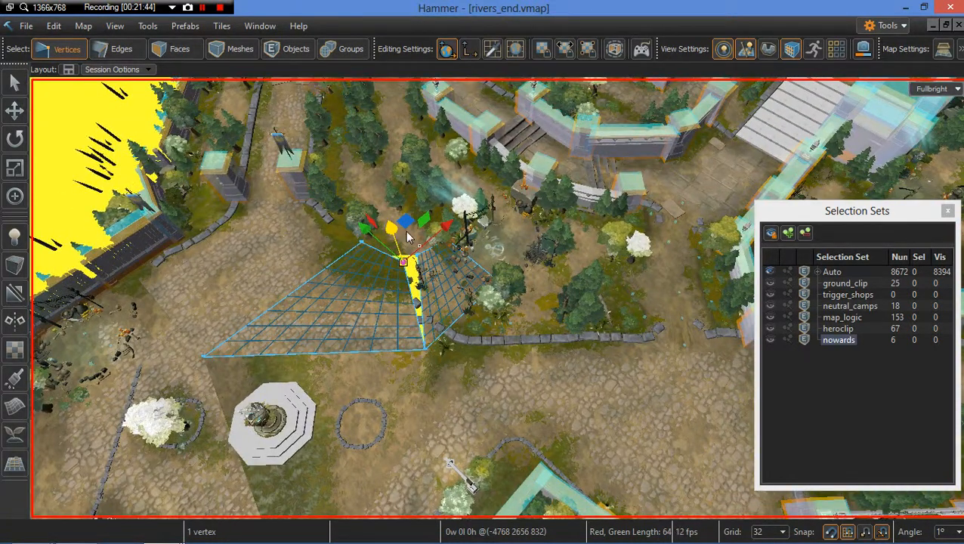
{"action": "right_click_drag", "start_coordinate": [408, 237], "coordinate": [440, 262]}
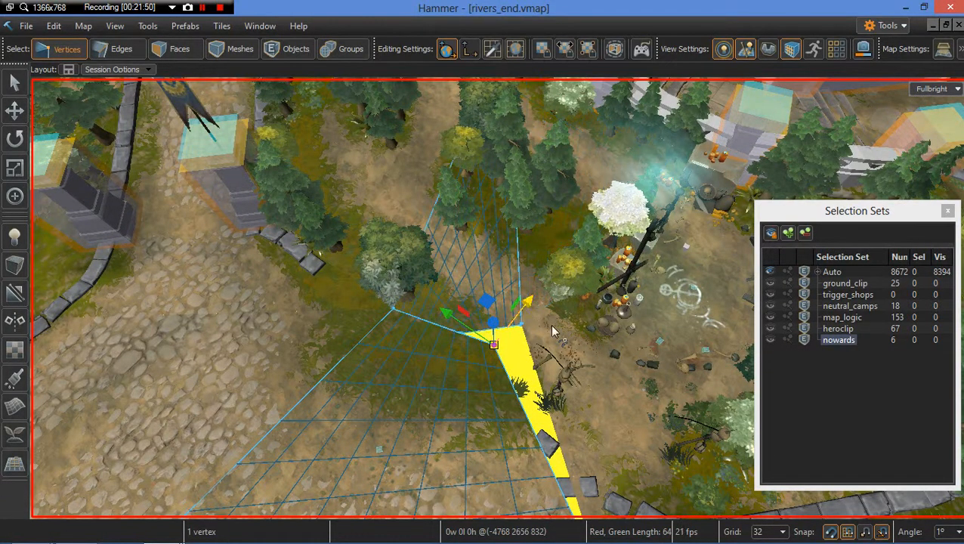
{"action": "mouse_move", "coordinate": [553, 330]}
{"action": "right_mouse_down"}
{"action": "mouse_move", "coordinate": [554, 387]}
{"action": "mouse_move", "coordinate": [550, 325]}
{"action": "right_mouse_up"}
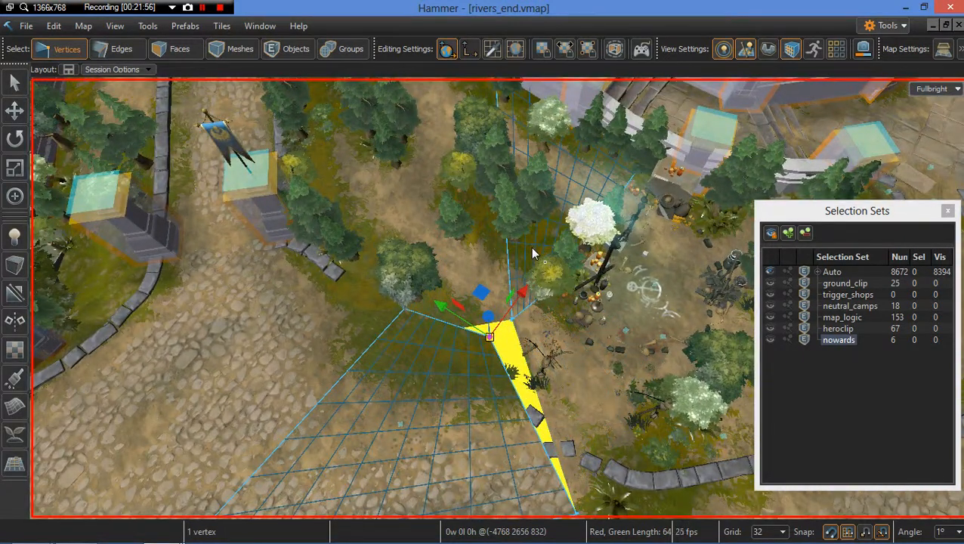
{"action": "right_click_drag", "start_coordinate": [530, 247], "coordinate": [428, 271]}
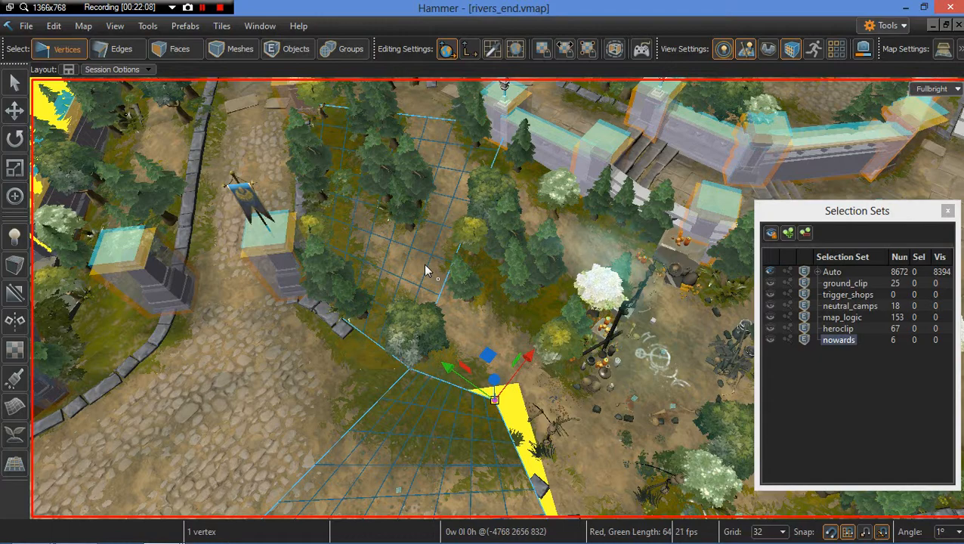
{"action": "key", "text": "w"}
{"action": "mouse_move", "coordinate": [425, 266]}
{"action": "right_mouse_down"}
{"action": "mouse_move", "coordinate": [425, 317]}
{"action": "mouse_move", "coordinate": [442, 261]}
{"action": "right_mouse_up"}
{"action": "left_click_drag", "start_coordinate": [450, 288], "coordinate": [516, 293]}
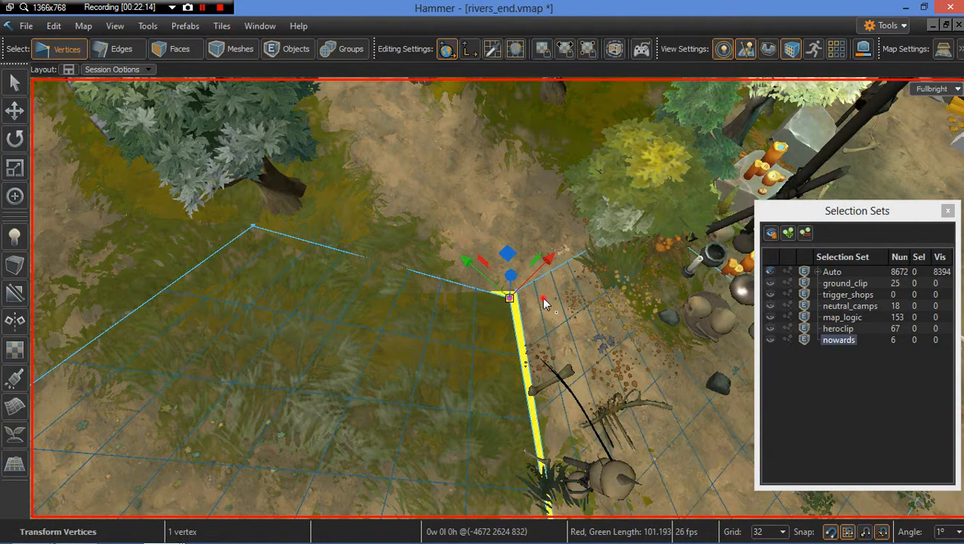
{"action": "left_click", "coordinate": [545, 302]}
{"action": "left_click", "coordinate": [517, 290]}
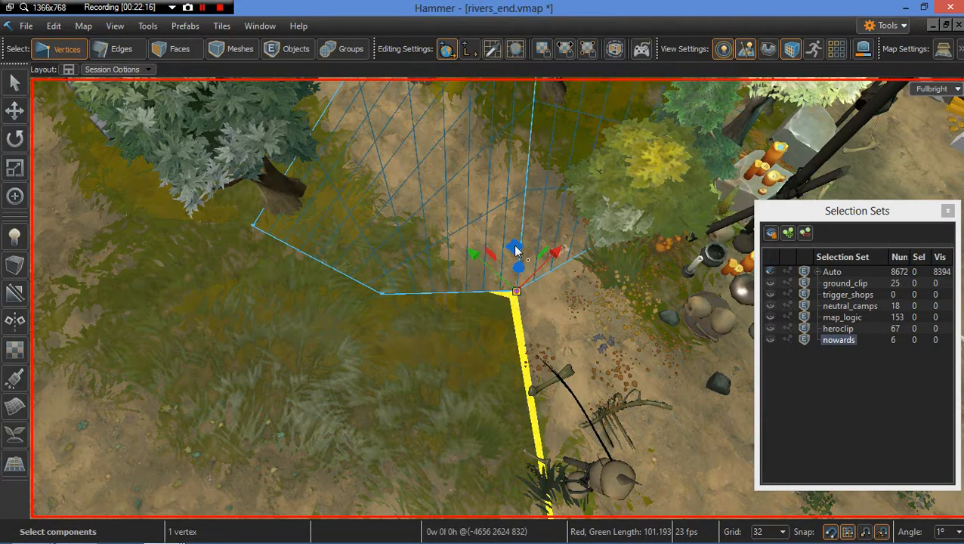
{"action": "left_click_drag", "start_coordinate": [516, 247], "coordinate": [516, 299]}
{"action": "left_click", "coordinate": [523, 297]}
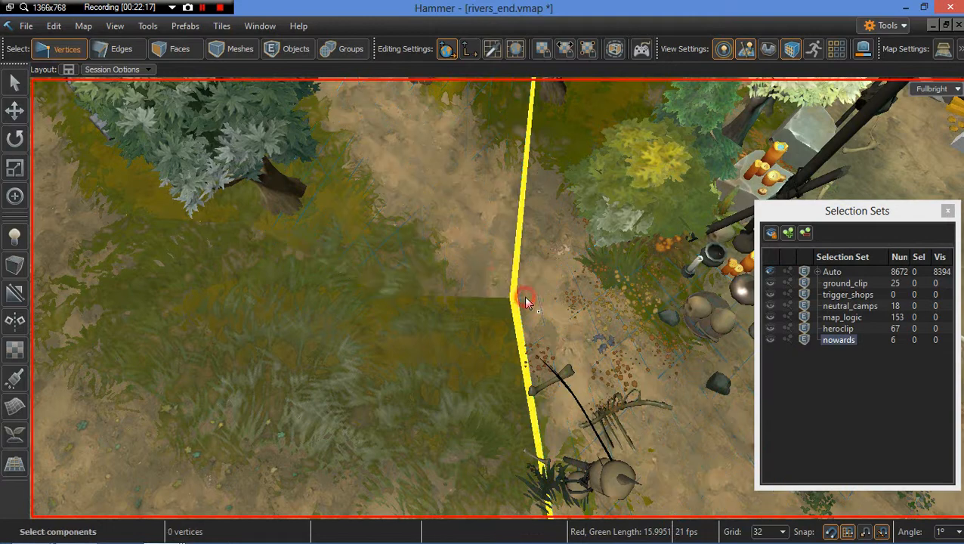
Step: Reposition the grid mesh's vertex at the strip's upper end once more to close the gap
{"action": "left_click", "coordinate": [518, 291]}
{"action": "left_click_drag", "start_coordinate": [516, 249], "coordinate": [495, 299]}
{"action": "left_click", "coordinate": [522, 302]}
{"action": "left_click", "coordinate": [501, 302]}
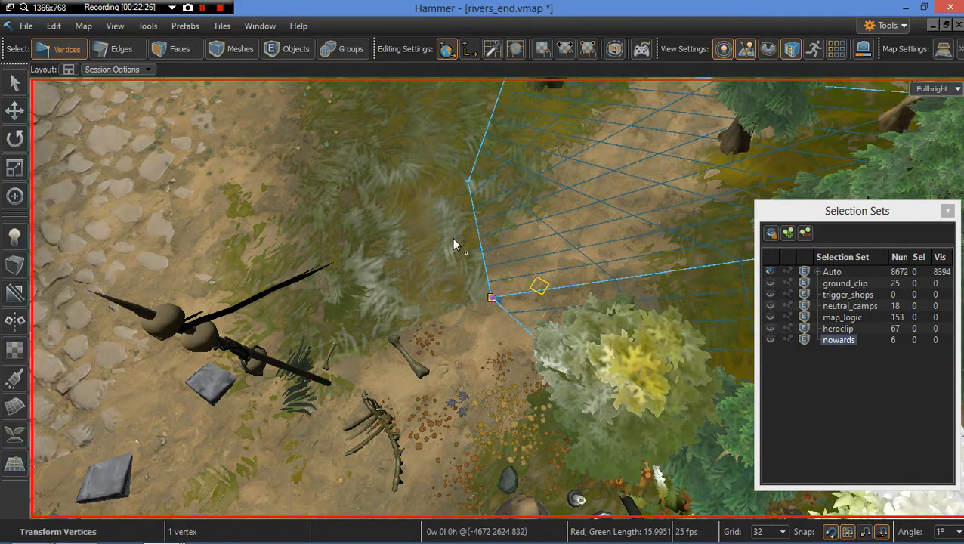
{"action": "left_click_drag", "start_coordinate": [453, 240], "coordinate": [453, 240]}
{"action": "right_click_drag", "start_coordinate": [501, 215], "coordinate": [489, 247]}
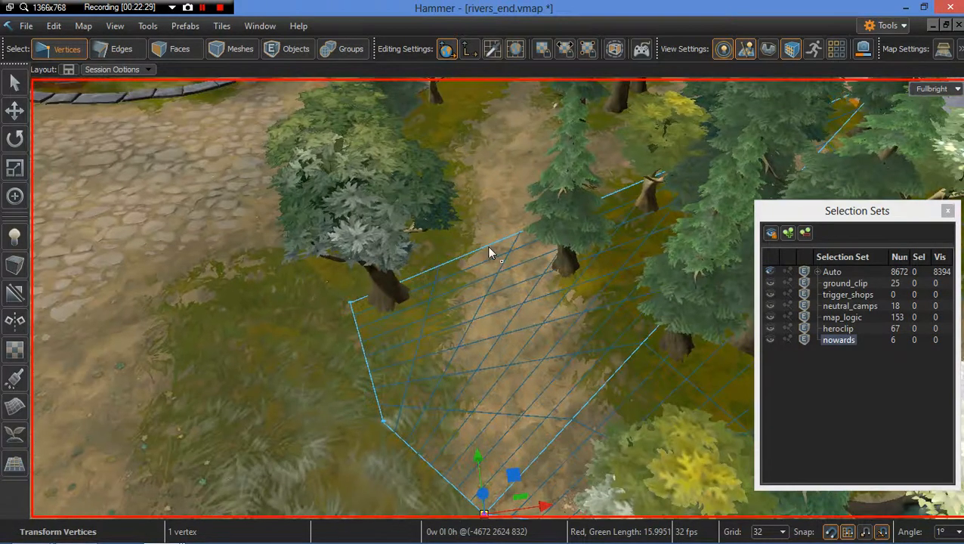
{"action": "mouse_move", "coordinate": [426, 381]}
{"action": "right_mouse_down"}
{"action": "mouse_move", "coordinate": [429, 393]}
{"action": "mouse_move", "coordinate": [426, 383]}
{"action": "right_mouse_up"}
{"action": "left_click", "coordinate": [483, 392]}
{"action": "mouse_move", "coordinate": [483, 392]}
{"action": "right_mouse_down"}
{"action": "mouse_move", "coordinate": [489, 388]}
{"action": "mouse_move", "coordinate": [482, 391]}
{"action": "right_mouse_up"}
Step: Switch to face selection and select the grid mesh's face beside the camp trees
{"action": "key", "text": "2"}
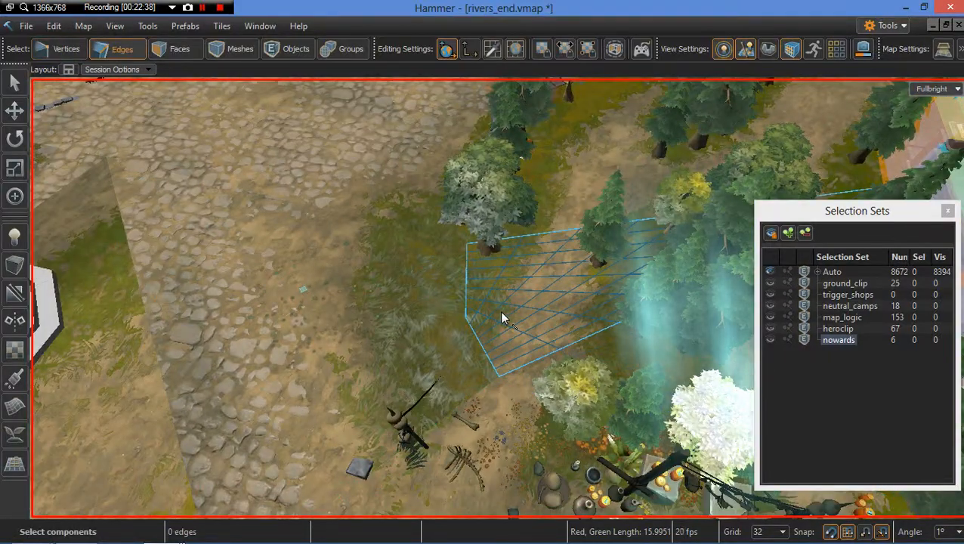
{"action": "key", "text": "3"}
{"action": "left_click", "coordinate": [511, 323]}
{"action": "right_click_drag", "start_coordinate": [511, 323], "coordinate": [505, 326]}
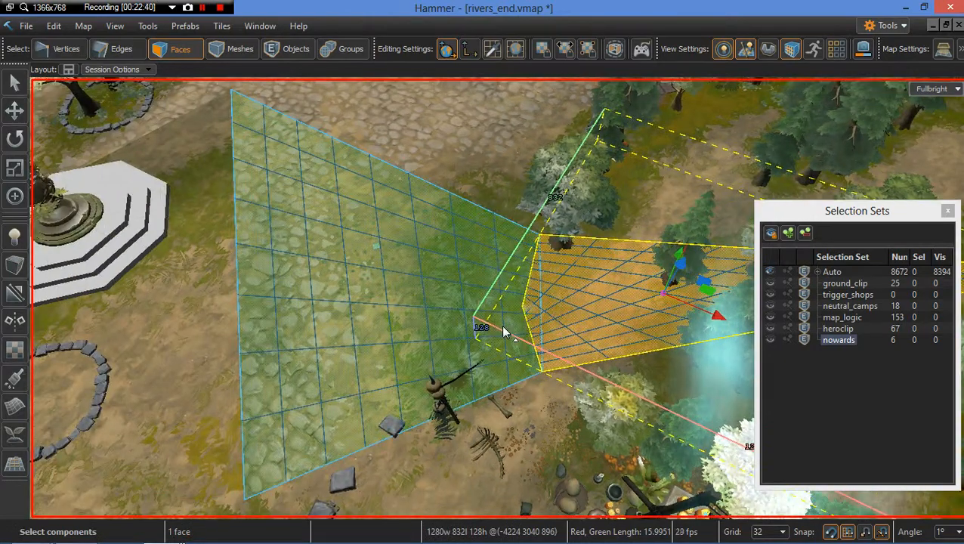
{"action": "right_click", "coordinate": [486, 255]}
{"action": "key", "text": "super"}
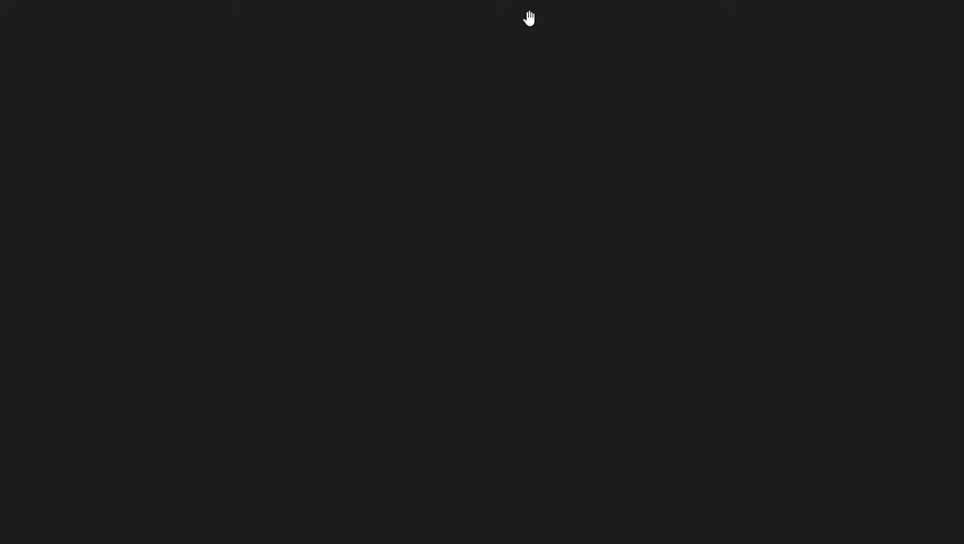
{"action": "left_click", "coordinate": [214, 454]}
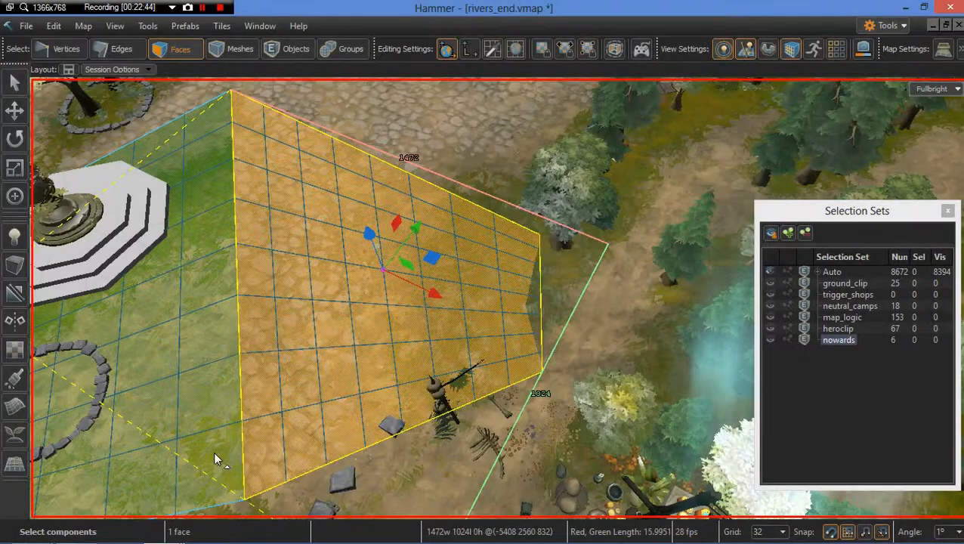
Step: Select the face beside the camp and wrap its texture onto the adjoining grid-mesh faces along the path
{"action": "left_click", "coordinate": [579, 299]}
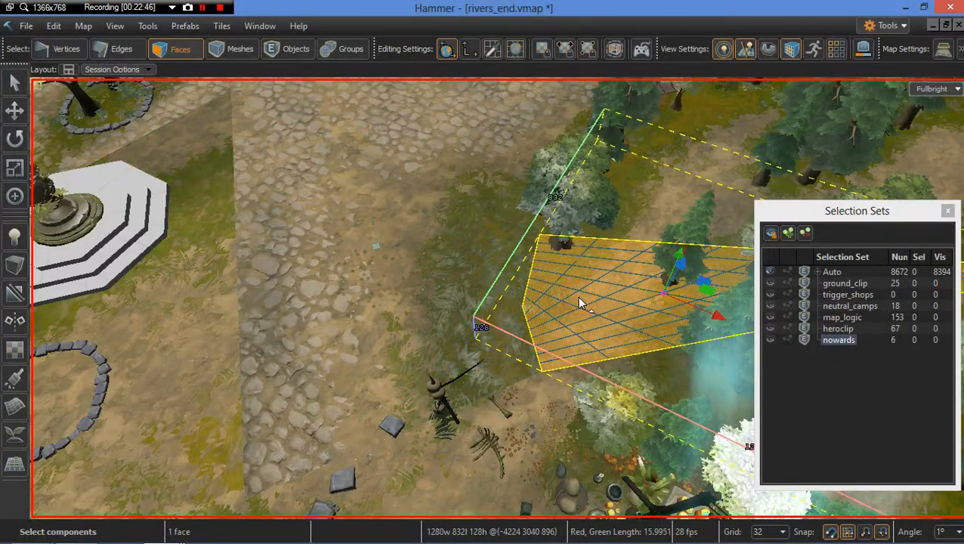
{"action": "right_click", "coordinate": [459, 341], "text": "alt"}
{"action": "right_click", "coordinate": [204, 350], "text": "alt"}
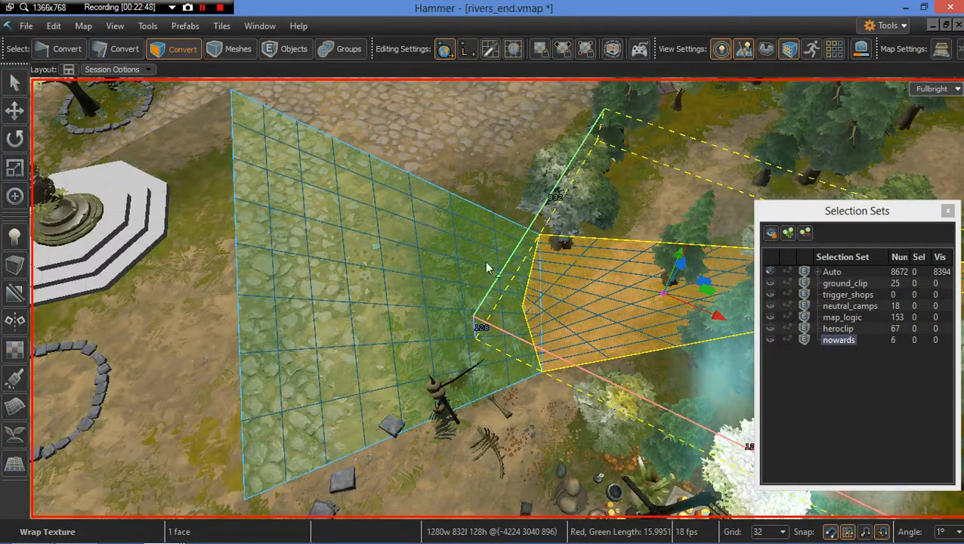
{"action": "left_click", "coordinate": [593, 312]}
{"action": "right_click", "coordinate": [488, 317], "text": "alt"}
{"action": "right_click", "coordinate": [488, 175], "text": "alt"}
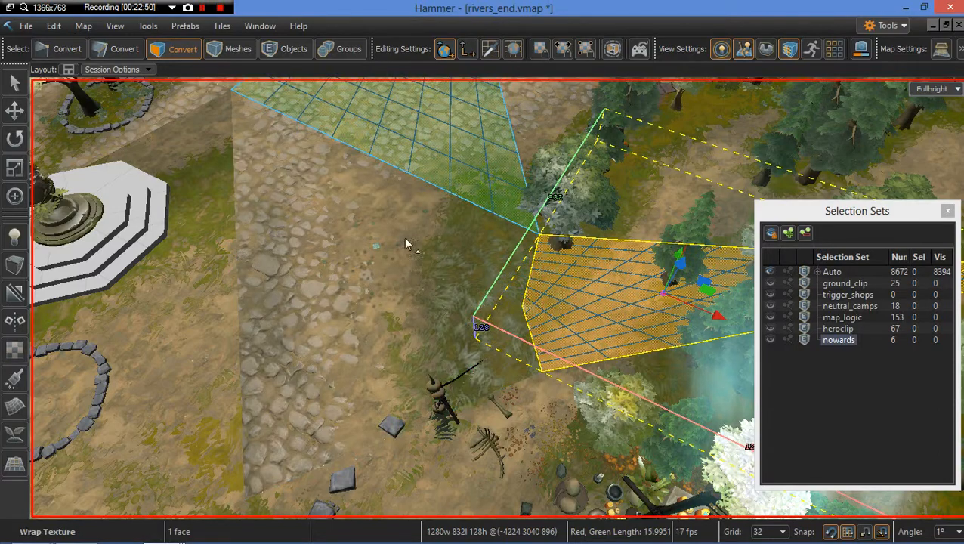
{"action": "right_click", "coordinate": [265, 270], "text": "alt"}
{"action": "right_click", "coordinate": [194, 216], "text": "alt"}
{"action": "right_click", "coordinate": [176, 99], "text": "alt"}
{"action": "right_click_drag", "start_coordinate": [396, 294], "coordinate": [396, 293]}
{"action": "right_click", "coordinate": [398, 218], "text": "alt"}
{"action": "right_click", "coordinate": [455, 229], "text": "alt"}
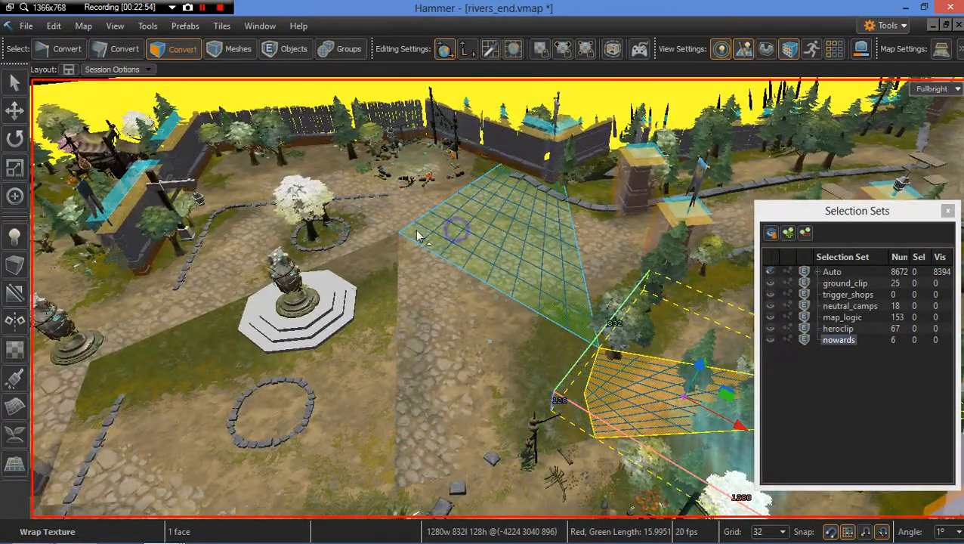
{"action": "right_click", "coordinate": [330, 175], "text": "alt"}
{"action": "right_click_drag", "start_coordinate": [406, 349], "coordinate": [403, 343]}
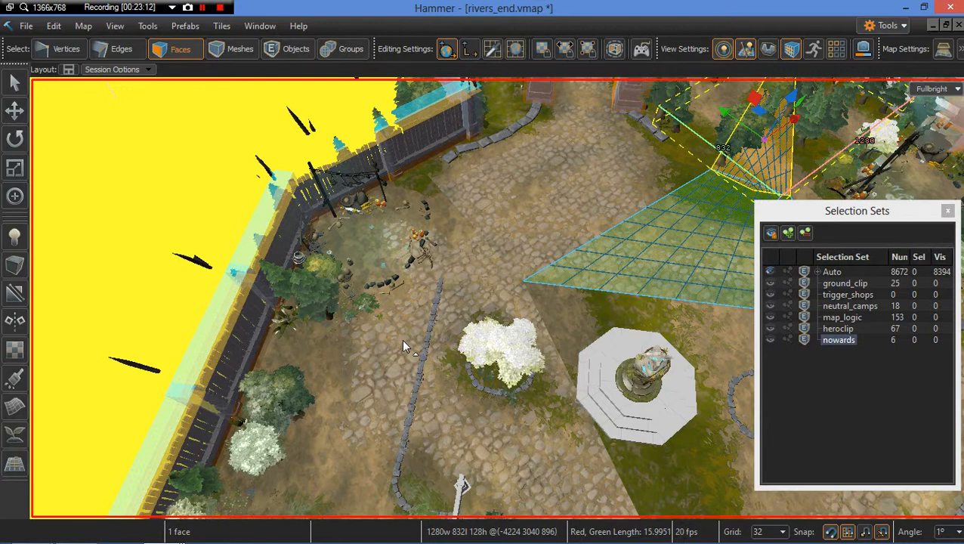
{"action": "right_click_drag", "start_coordinate": [403, 341], "coordinate": [455, 347]}
{"action": "key", "text": "s"}
{"action": "key", "text": "w"}
{"action": "key", "text": "w"}
{"action": "key", "text": "w"}
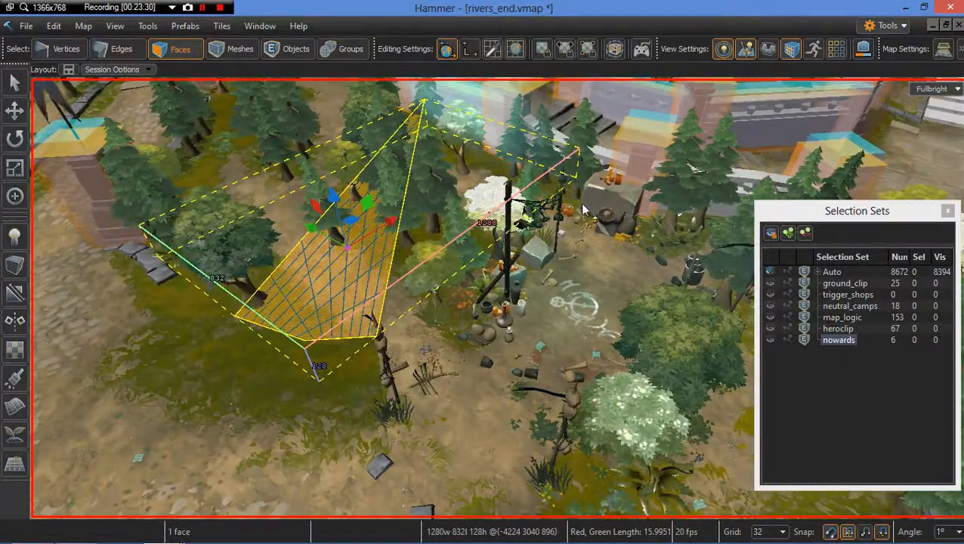
{"action": "right_click_drag", "start_coordinate": [553, 314], "coordinate": [561, 319]}
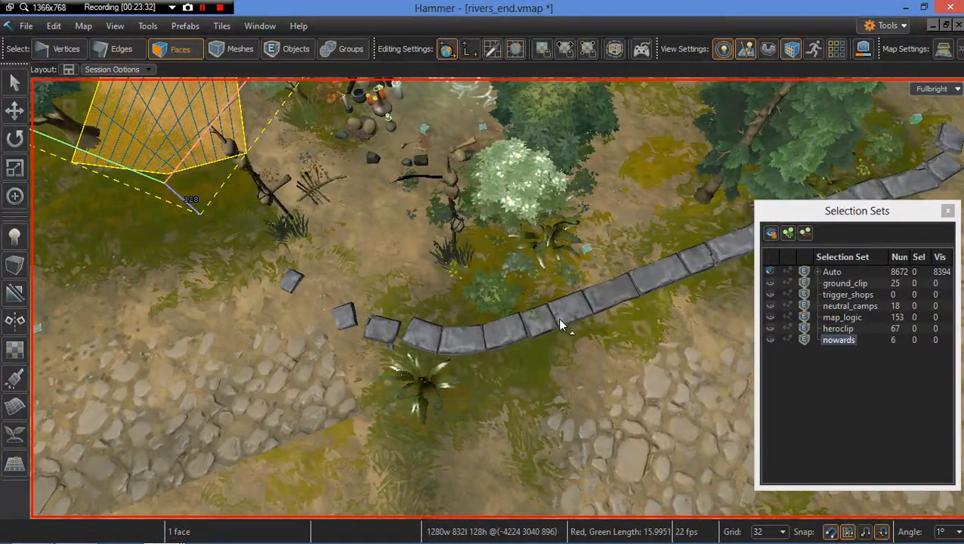
{"action": "key", "text": "6"}
{"action": "left_click", "coordinate": [496, 297]}
{"action": "key", "text": "a"}
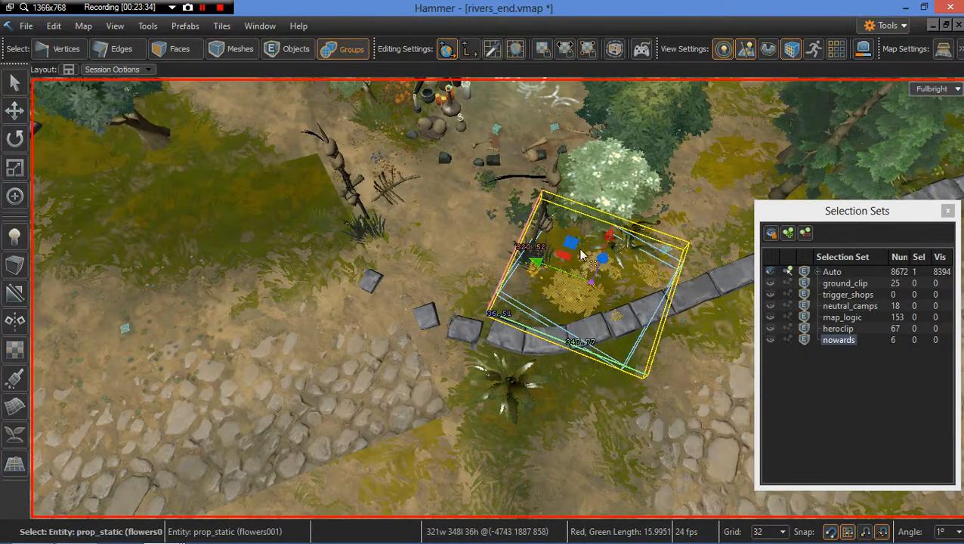
{"action": "left_click_drag", "start_coordinate": [328, 249], "coordinate": [253, 212], "text": "shift"}
{"action": "mouse_move", "coordinate": [253, 211]}
{"action": "right_mouse_down"}
{"action": "mouse_move", "coordinate": [245, 200]}
{"action": "mouse_move", "coordinate": [257, 219]}
{"action": "mouse_move", "coordinate": [378, 267]}
{"action": "right_mouse_up"}
{"action": "key", "text": "w"}
{"action": "key", "text": "s"}
{"action": "key", "text": "2"}
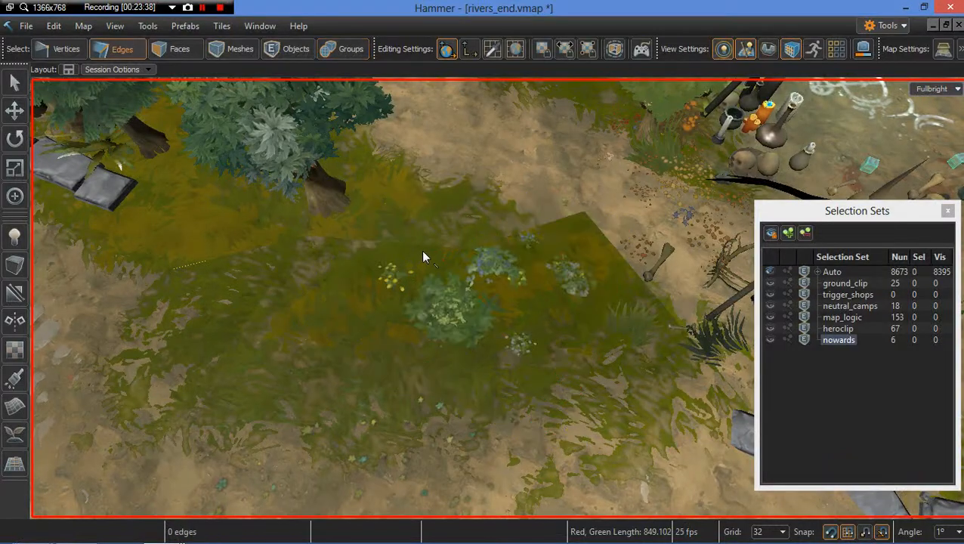
{"action": "key", "text": "6"}
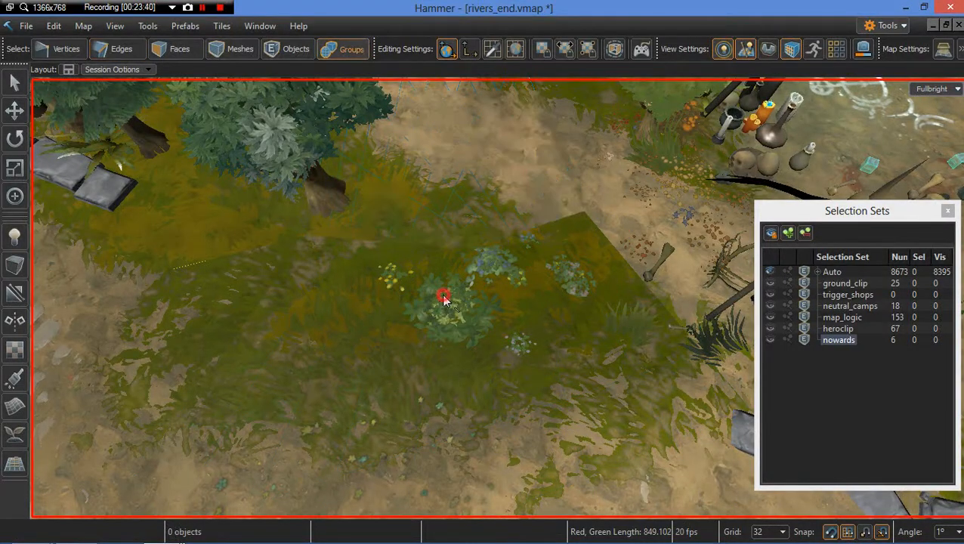
Step: Select the flowers patch on the grass near the camp and shift it to a new spot, slightly lower
{"action": "left_click", "coordinate": [448, 299]}
{"action": "key", "text": "e"}
{"action": "mouse_move", "coordinate": [490, 345]}
{"action": "left_mouse_down"}
{"action": "mouse_move", "coordinate": [446, 338]}
{"action": "mouse_move", "coordinate": [487, 342]}
{"action": "left_mouse_up"}
{"action": "key", "text": "w"}
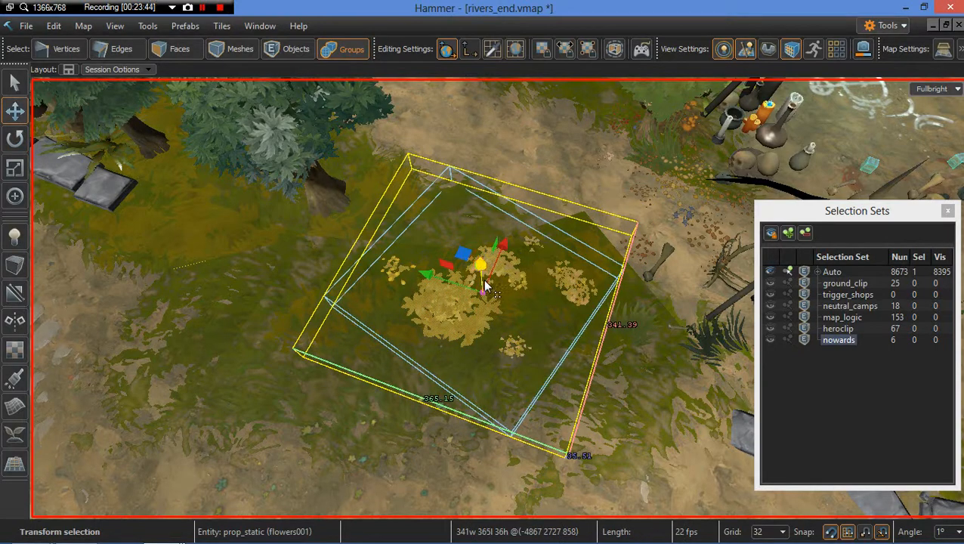
{"action": "left_click_drag", "start_coordinate": [458, 258], "coordinate": [430, 249]}
{"action": "right_click_drag", "start_coordinate": [575, 350], "coordinate": [554, 338]}
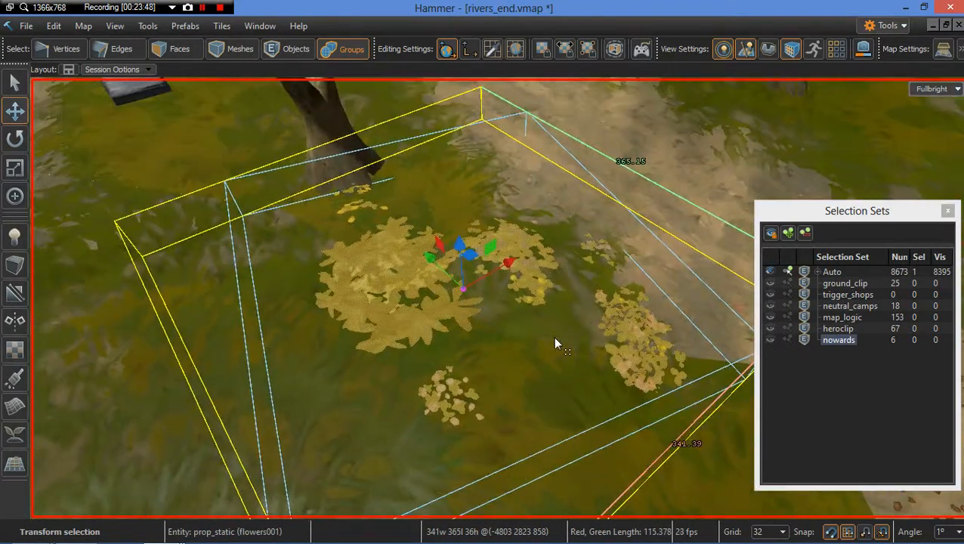
{"action": "mouse_move", "coordinate": [463, 290]}
{"action": "left_mouse_down"}
{"action": "mouse_move", "coordinate": [462, 322]}
{"action": "mouse_move", "coordinate": [462, 297]}
{"action": "left_mouse_up"}
{"action": "scroll", "coordinate": [469, 318], "scroll_direction": "down", "scroll_amount": 5}
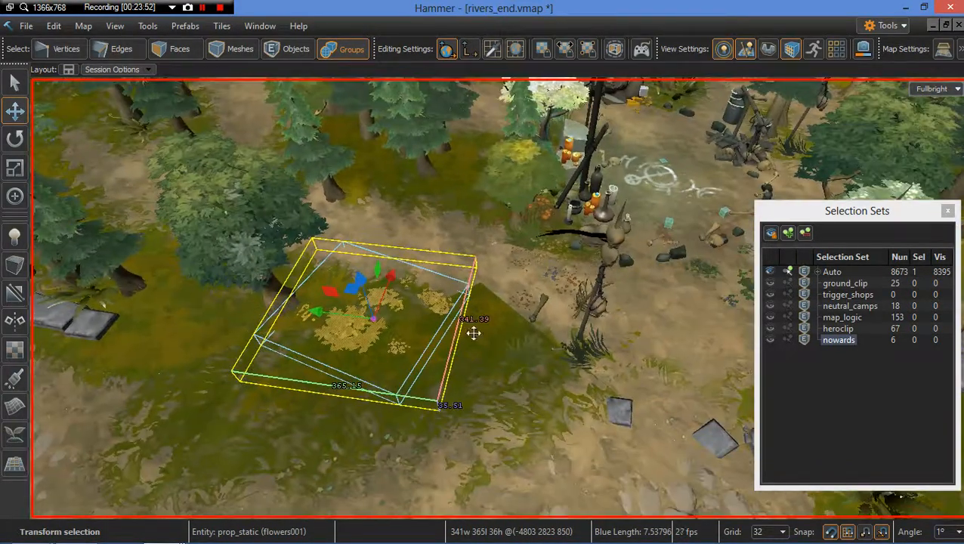
{"action": "right_click_drag", "start_coordinate": [474, 333], "coordinate": [507, 343]}
Step: Select the small river-edge rock with its grass clumps and flowers and move the group over toward the camp
{"action": "scroll", "coordinate": [473, 333], "scroll_direction": "down", "scroll_amount": 3}
{"action": "key", "text": "d"}
{"action": "key", "text": "w"}
{"action": "scroll", "coordinate": [507, 343], "scroll_direction": "up", "scroll_amount": 3}
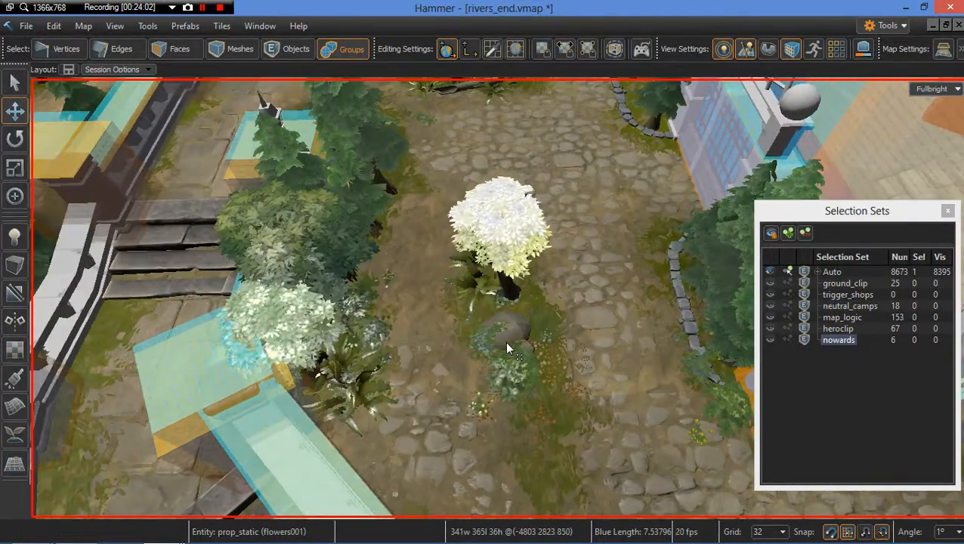
{"action": "scroll", "coordinate": [507, 343], "scroll_direction": "up", "scroll_amount": 1}
{"action": "scroll", "coordinate": [514, 346], "scroll_direction": "up", "scroll_amount": 2}
{"action": "left_click", "coordinate": [527, 361]}
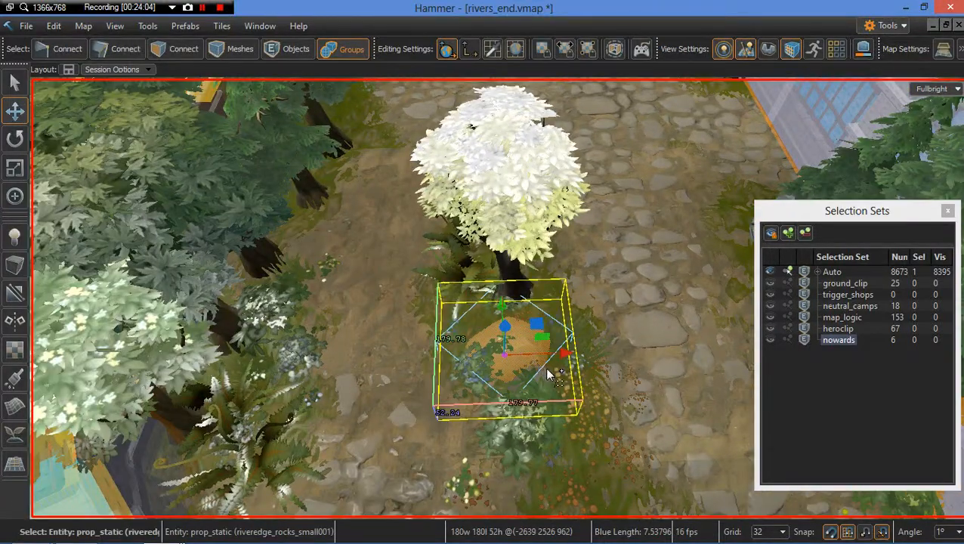
{"action": "left_click", "coordinate": [548, 374], "text": "ctrl"}
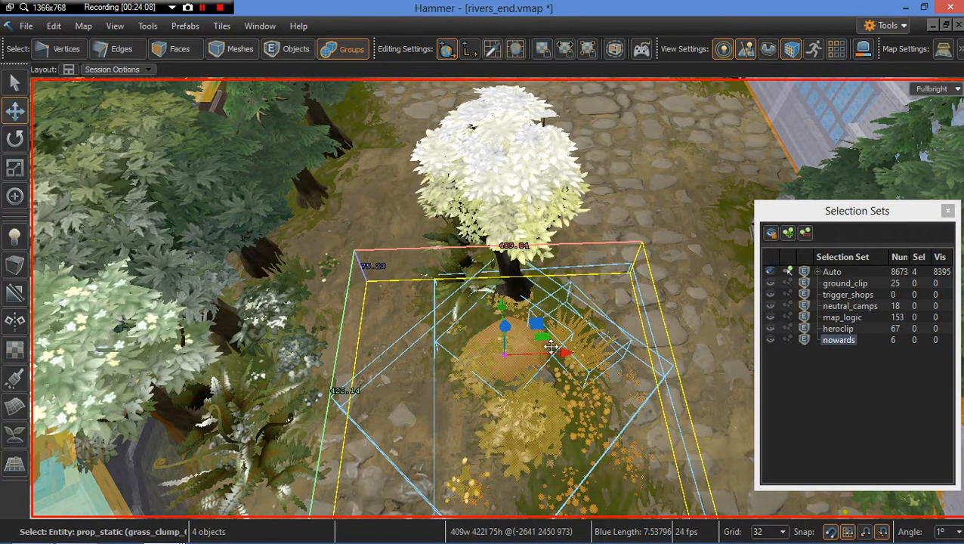
{"action": "right_click_drag", "start_coordinate": [554, 379], "coordinate": [422, 273]}
{"action": "key", "text": "w"}
{"action": "key", "text": "w"}
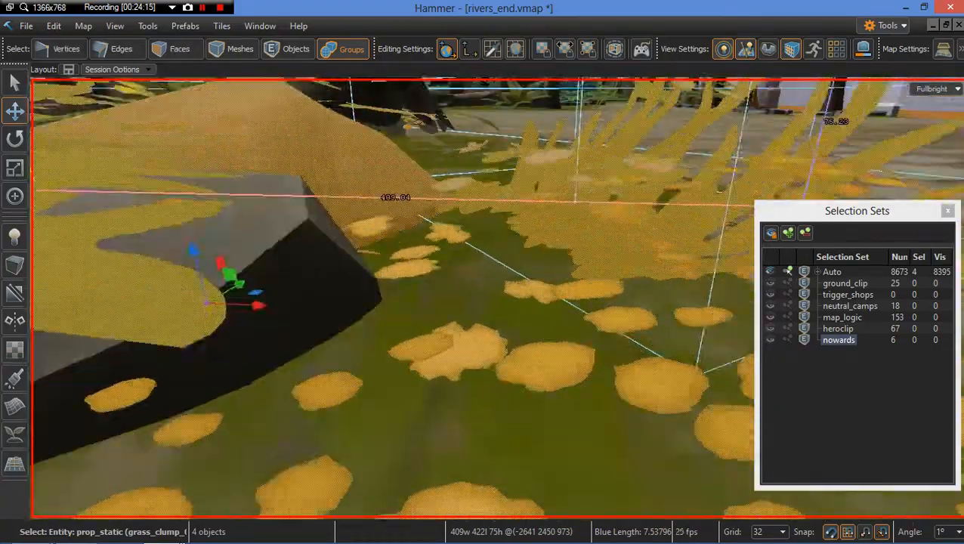
{"action": "key", "text": "a"}
{"action": "right_click_drag", "start_coordinate": [422, 372], "coordinate": [572, 389]}
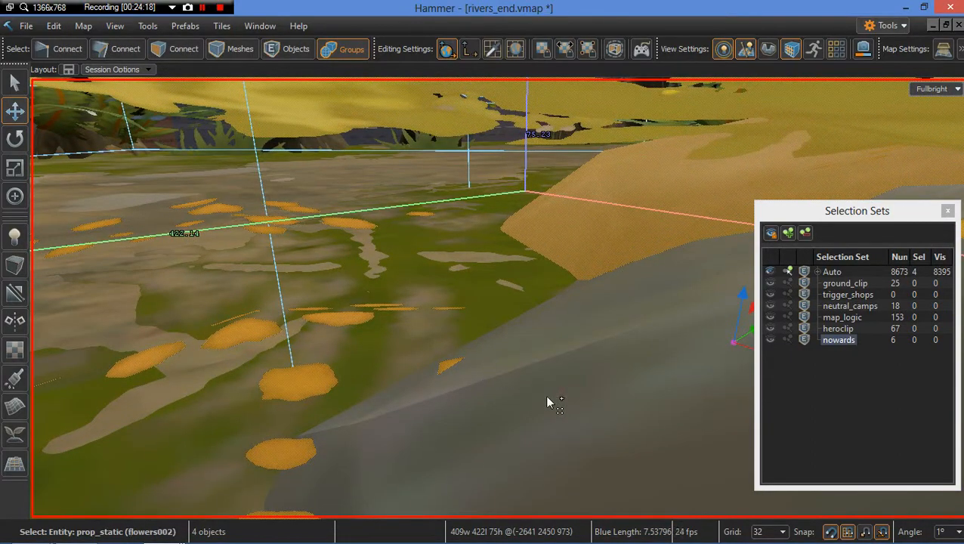
{"action": "left_click", "coordinate": [547, 397], "text": "ctrl"}
{"action": "key", "text": "z"}
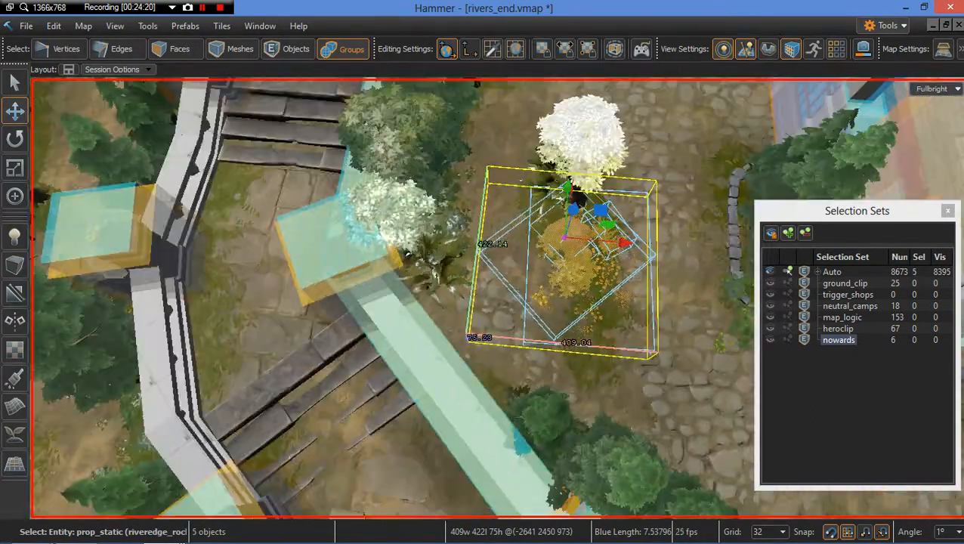
{"action": "key", "text": "s"}
{"action": "key", "text": "a"}
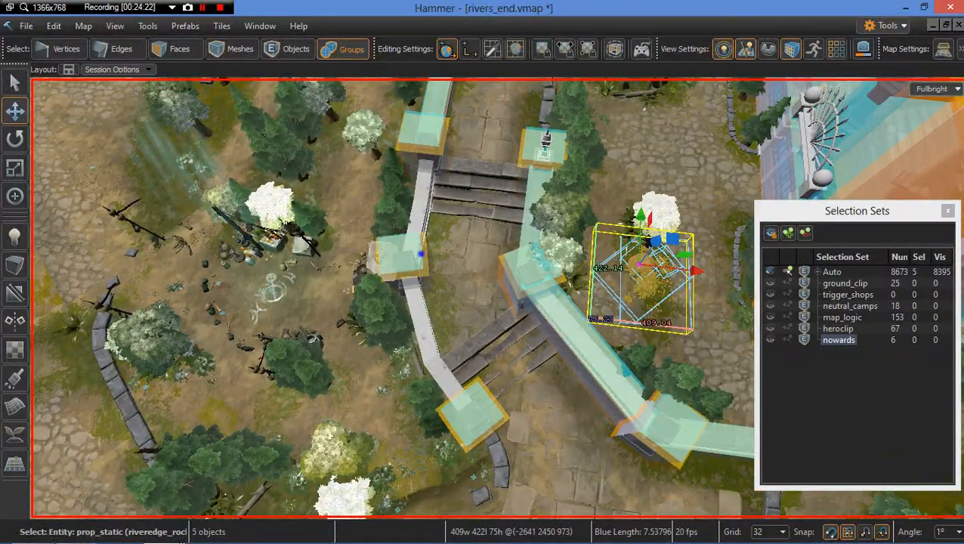
{"action": "key", "text": "s"}
{"action": "right_click_drag", "start_coordinate": [421, 254], "coordinate": [495, 242]}
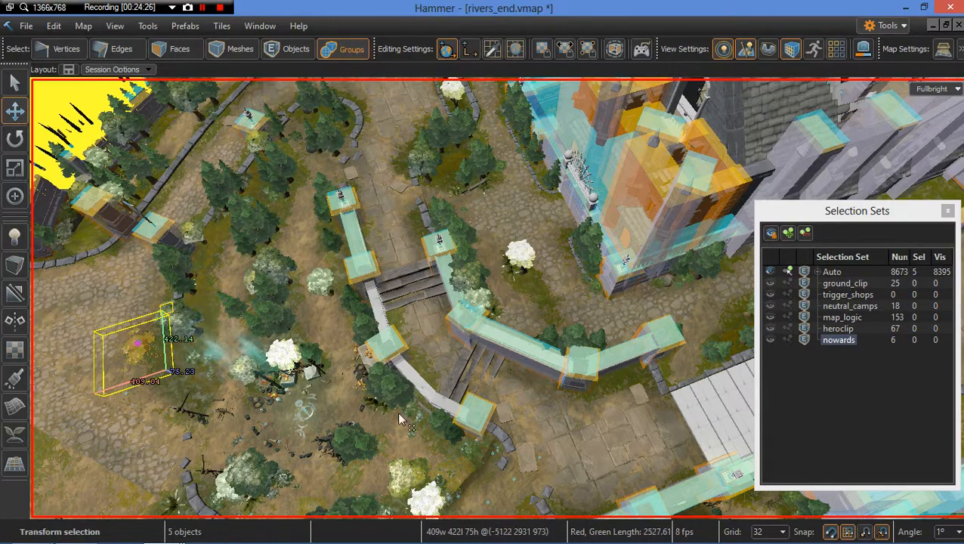
Step: Position the rock group on the grass beside the camp and lower it onto the ground
{"action": "mouse_move", "coordinate": [398, 414]}
{"action": "right_mouse_down"}
{"action": "mouse_move", "coordinate": [385, 400]}
{"action": "mouse_move", "coordinate": [303, 381]}
{"action": "mouse_move", "coordinate": [383, 409]}
{"action": "right_mouse_up"}
{"action": "key", "text": "w"}
{"action": "key", "text": "a"}
{"action": "key", "text": "w"}
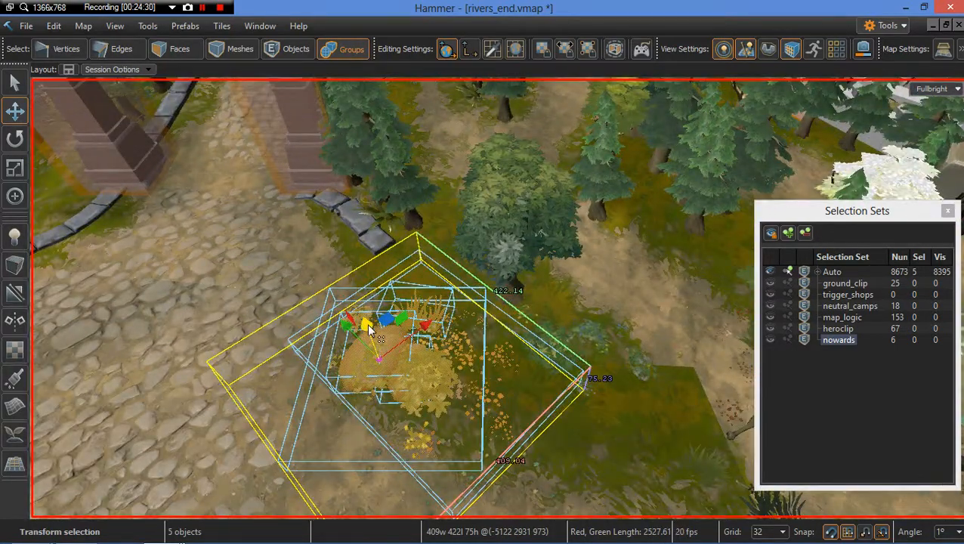
{"action": "left_click_drag", "start_coordinate": [368, 326], "coordinate": [395, 383]}
{"action": "key", "text": "w"}
{"action": "right_click_drag", "start_coordinate": [395, 383], "coordinate": [472, 414]}
{"action": "key", "text": "w"}
{"action": "key", "text": "s"}
{"action": "key", "text": "w"}
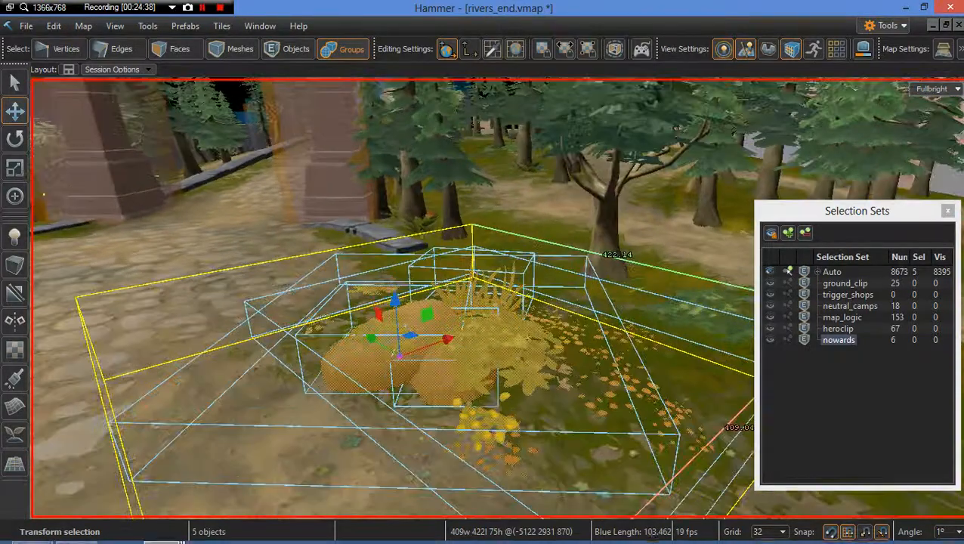
Step: Set the grid size to 8 and fine-tune the rock group's placement
{"action": "left_click", "coordinate": [771, 532]}
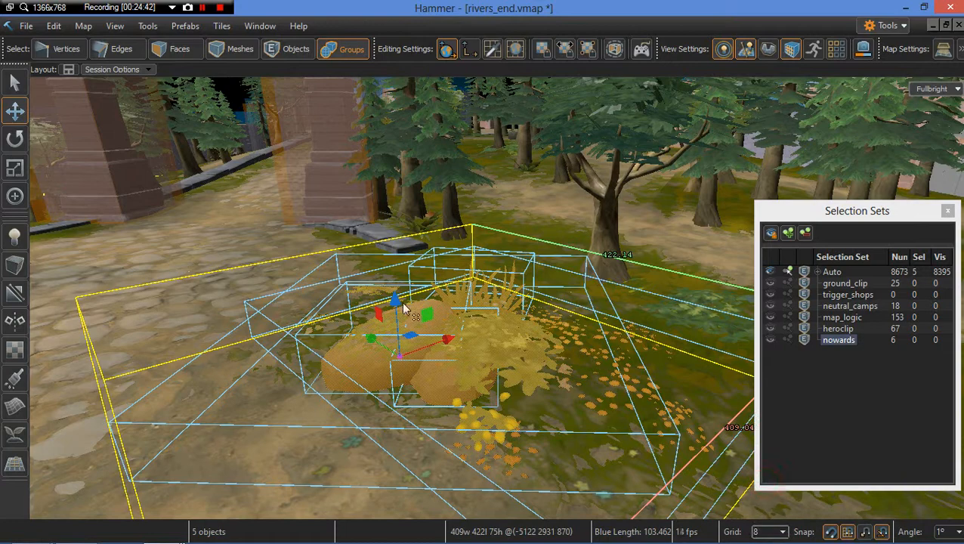
{"action": "mouse_move", "coordinate": [400, 362]}
{"action": "left_mouse_down"}
{"action": "mouse_move", "coordinate": [392, 393]}
{"action": "mouse_move", "coordinate": [406, 377]}
{"action": "left_mouse_up"}
{"action": "right_click_drag", "start_coordinate": [484, 352], "coordinate": [529, 393]}
{"action": "key", "text": "w"}
{"action": "key", "text": "s"}
{"action": "mouse_move", "coordinate": [436, 330]}
{"action": "right_mouse_down"}
{"action": "mouse_move", "coordinate": [437, 344]}
{"action": "mouse_move", "coordinate": [435, 329]}
{"action": "right_mouse_up"}
{"action": "left_click_drag", "start_coordinate": [346, 261], "coordinate": [600, 274]}
{"action": "right_click_drag", "start_coordinate": [474, 278], "coordinate": [444, 246]}
Step: Delete the flowers patch prop beside the rock
{"action": "left_click", "coordinate": [316, 315]}
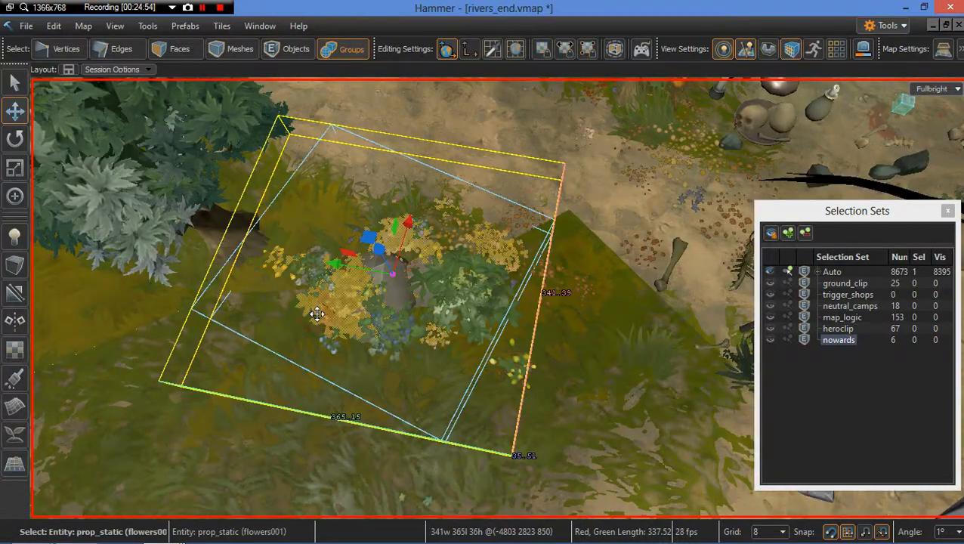
{"action": "key", "text": "Delete"}
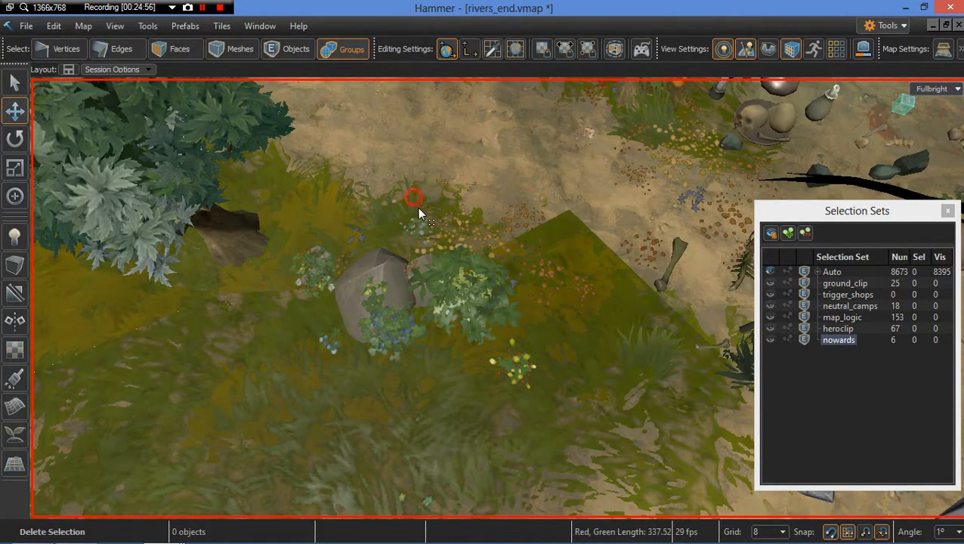
Step: Select the grass clump next to the rock and raise it slightly
{"action": "left_click", "coordinate": [415, 201]}
{"action": "right_click_drag", "start_coordinate": [419, 209], "coordinate": [500, 252]}
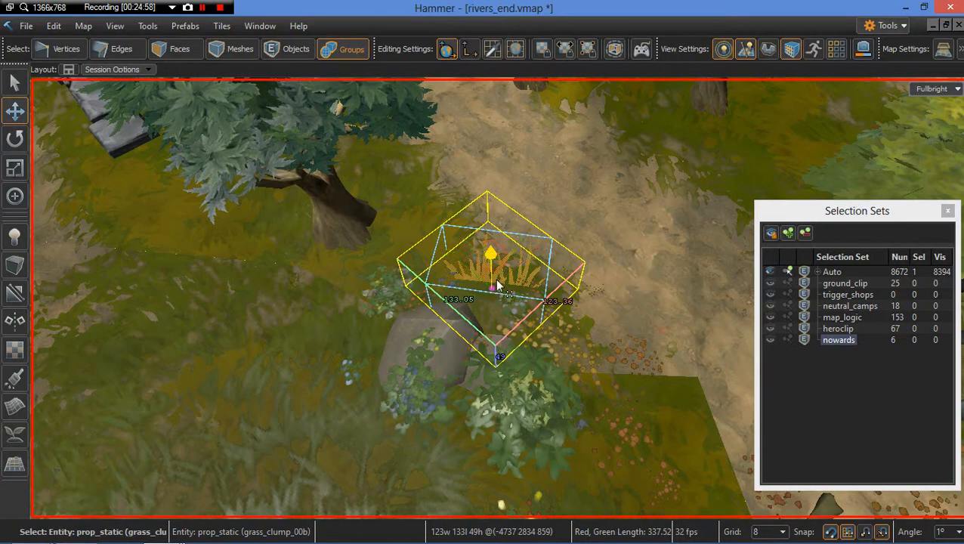
{"action": "left_click_drag", "start_coordinate": [497, 280], "coordinate": [494, 281]}
{"action": "scroll", "coordinate": [454, 319], "scroll_direction": "down", "scroll_amount": 3}
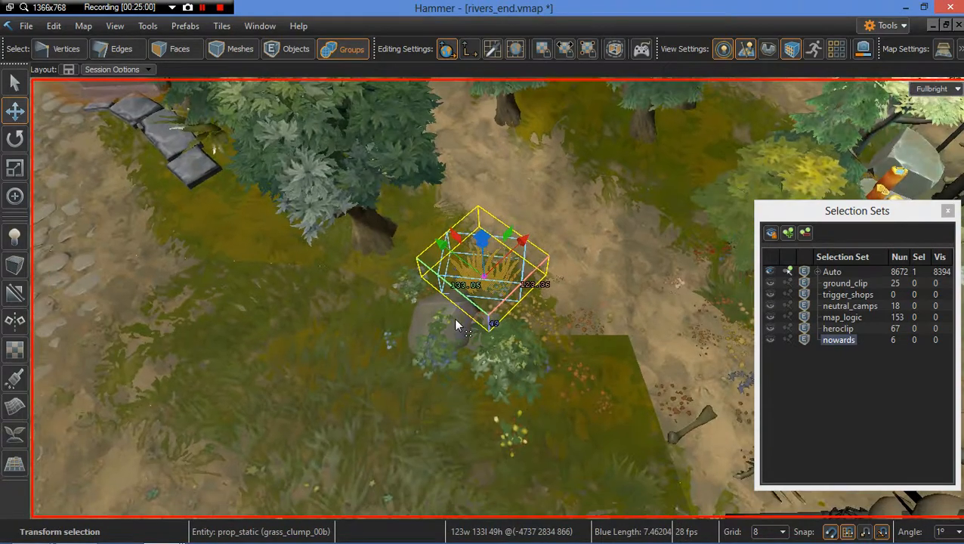
{"action": "key", "text": "3"}
{"action": "left_click", "coordinate": [454, 318]}
{"action": "key", "text": "Escape"}
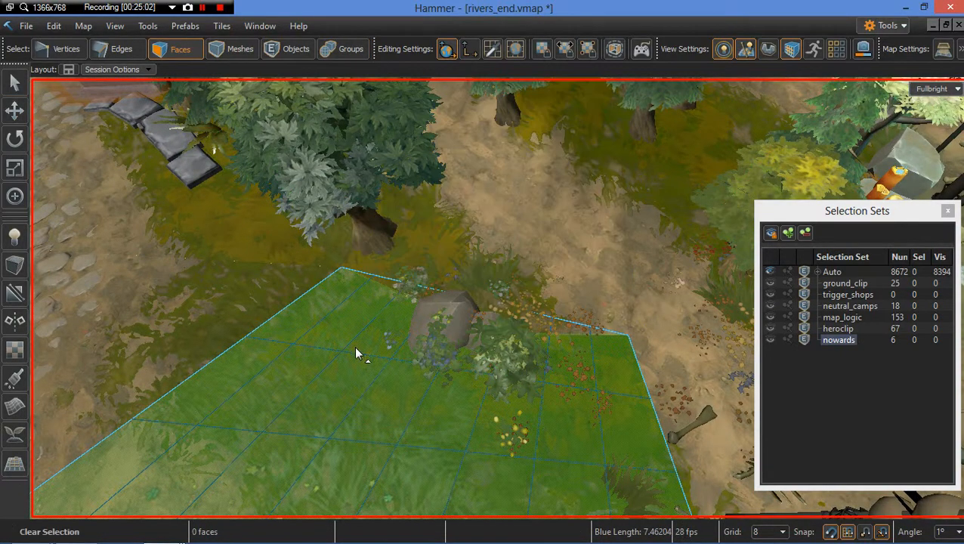
{"action": "right_click_drag", "start_coordinate": [352, 346], "coordinate": [406, 356]}
{"action": "scroll", "coordinate": [405, 356], "scroll_direction": "down", "scroll_amount": 4}
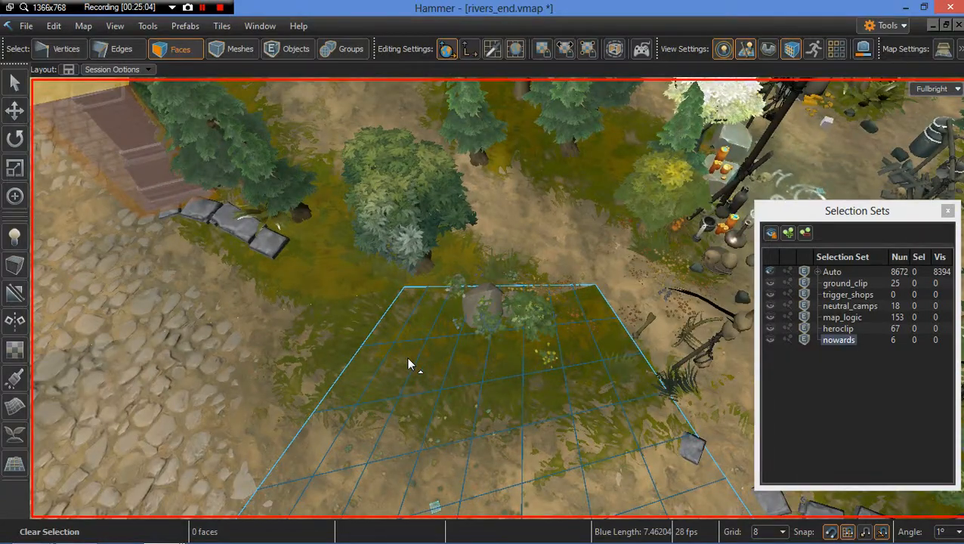
{"action": "key", "text": "d"}
{"action": "key", "text": "s"}
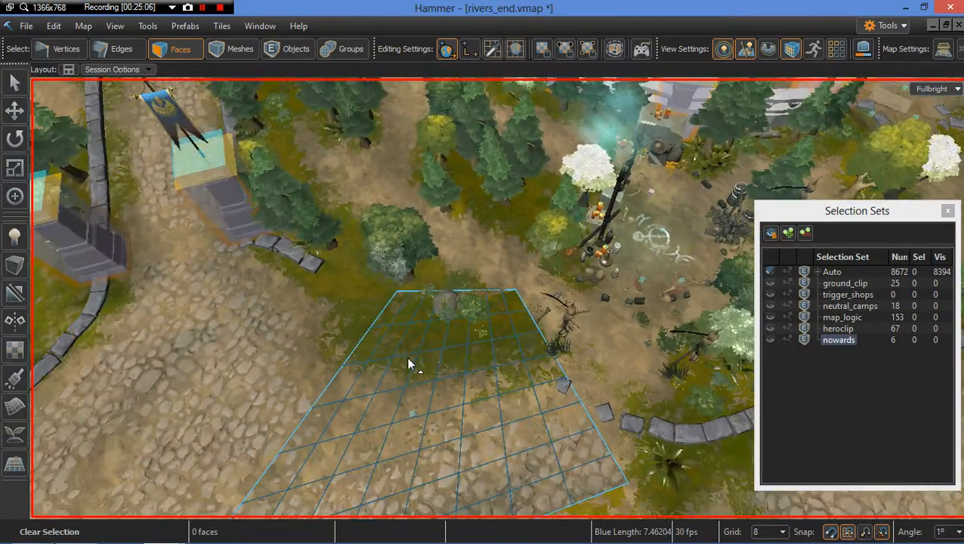
{"action": "key", "text": "a"}
{"action": "key", "text": "w"}
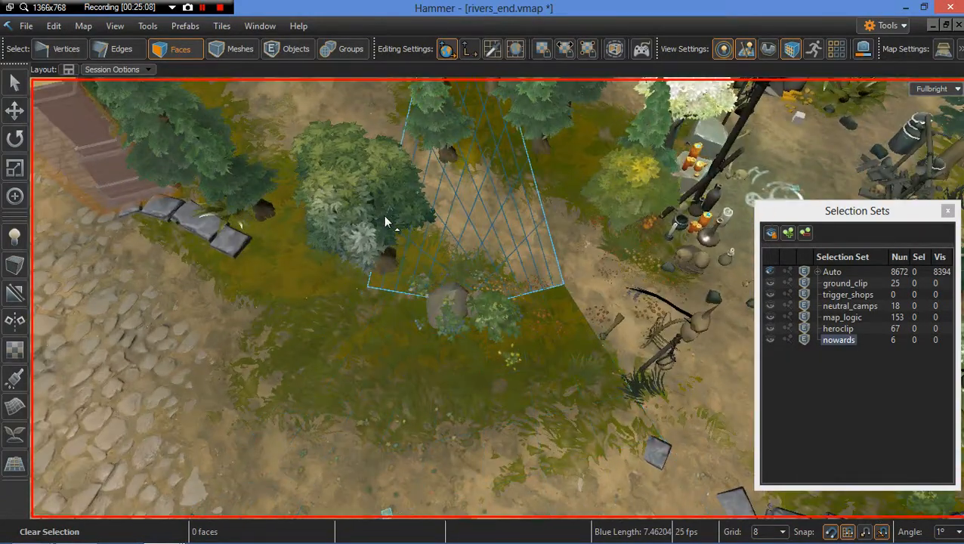
Step: Unhide the quick-hidden objects and move the tree beside the stone border toward the path
{"action": "key", "text": "6"}
{"action": "key", "text": "u"}
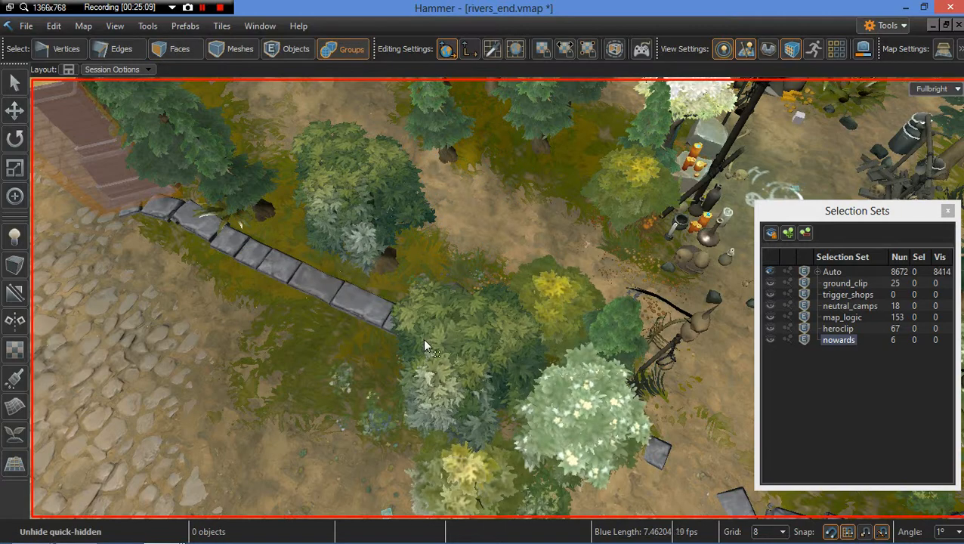
{"action": "left_click", "coordinate": [556, 314]}
{"action": "scroll", "coordinate": [534, 278], "scroll_direction": "up", "scroll_amount": 2}
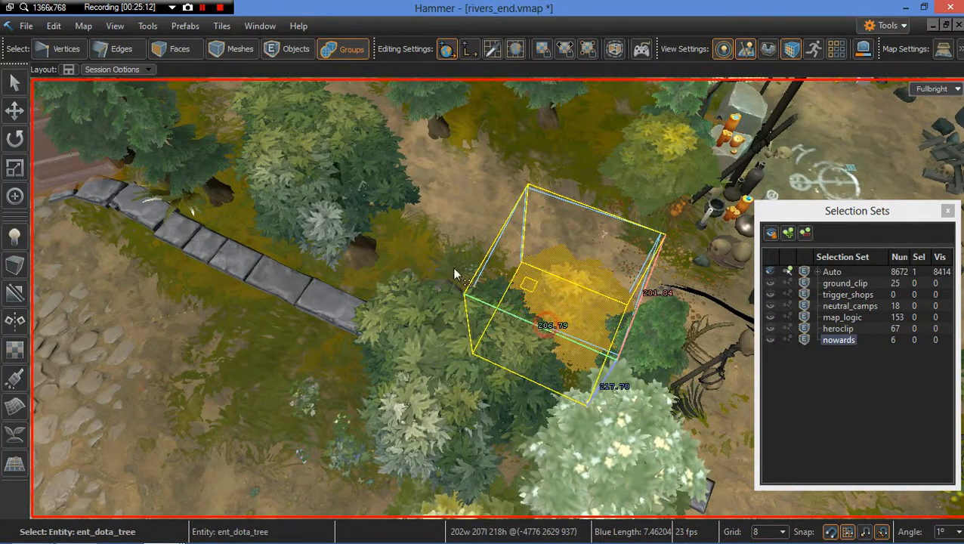
{"action": "left_click_drag", "start_coordinate": [454, 275], "coordinate": [420, 293]}
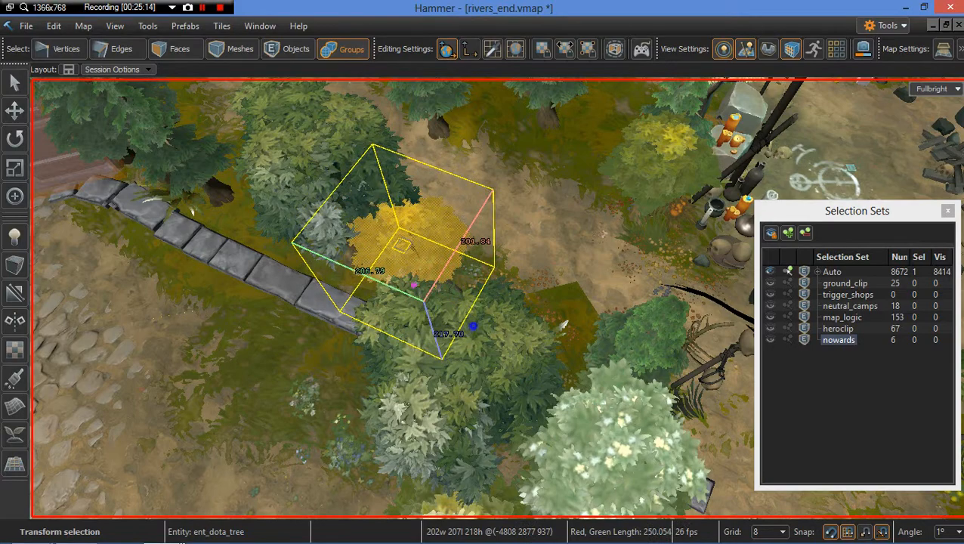
Step: Nudge the trees beside the stone border, lowering the larger tree slightly into the ground
{"action": "mouse_move", "coordinate": [468, 335]}
{"action": "right_mouse_down"}
{"action": "mouse_move", "coordinate": [491, 332]}
{"action": "mouse_move", "coordinate": [514, 310]}
{"action": "mouse_move", "coordinate": [468, 335]}
{"action": "right_mouse_up"}
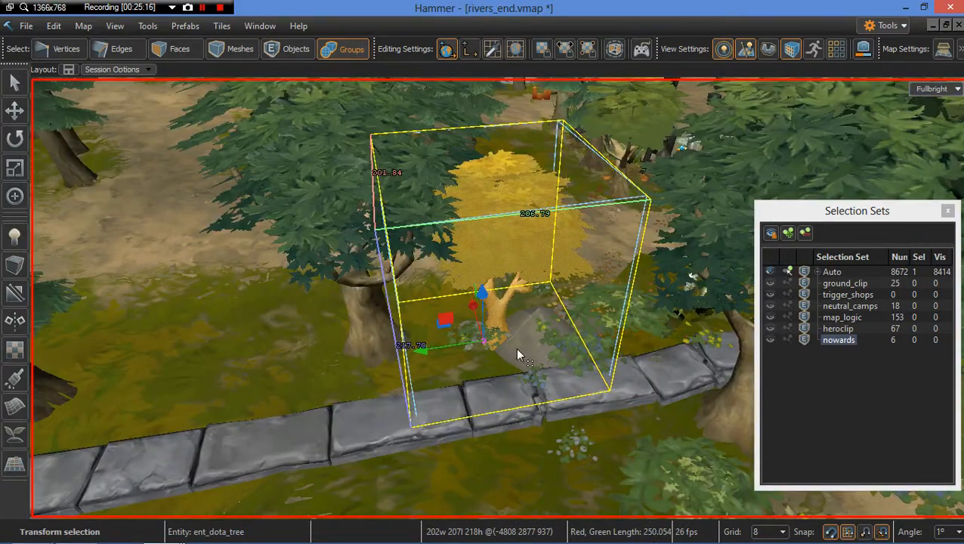
{"action": "right_click_drag", "start_coordinate": [517, 353], "coordinate": [545, 347]}
{"action": "left_click", "coordinate": [550, 319]}
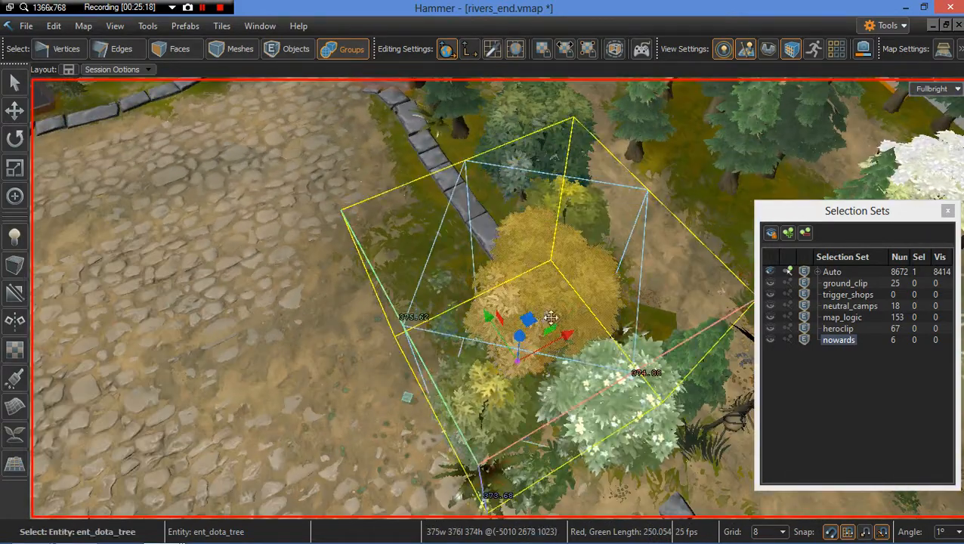
{"action": "left_click_drag", "start_coordinate": [525, 364], "coordinate": [618, 287]}
{"action": "right_click_drag", "start_coordinate": [521, 310], "coordinate": [497, 311]}
{"action": "left_click_drag", "start_coordinate": [421, 319], "coordinate": [421, 336]}
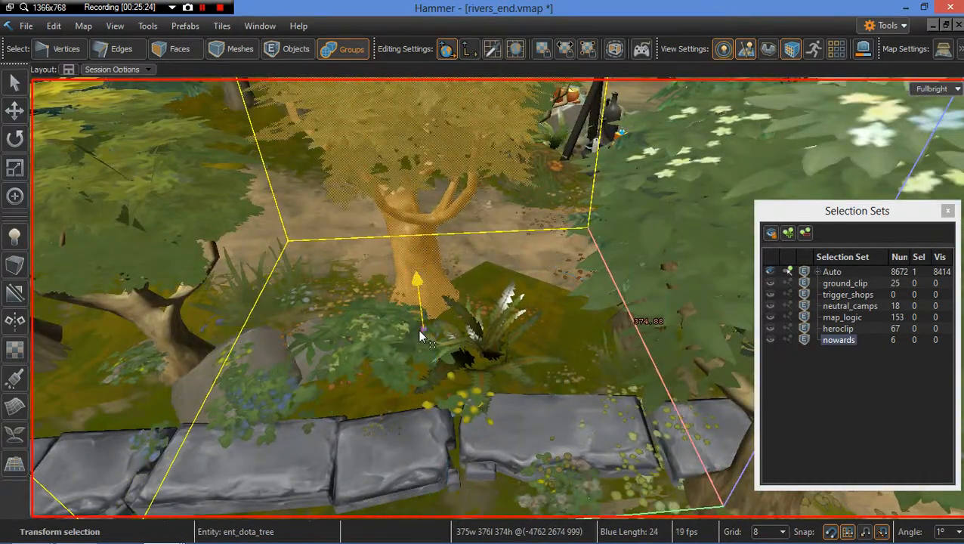
{"action": "right_click_drag", "start_coordinate": [453, 355], "coordinate": [466, 363]}
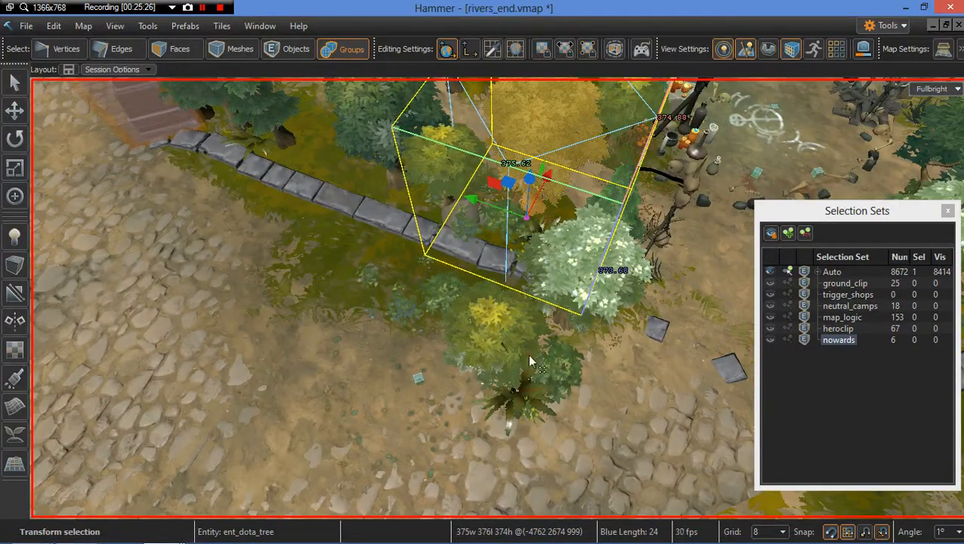
Step: Select the small tree near the path and move it up against the stone border
{"action": "left_click", "coordinate": [529, 354]}
{"action": "right_click_drag", "start_coordinate": [531, 353], "coordinate": [513, 320]}
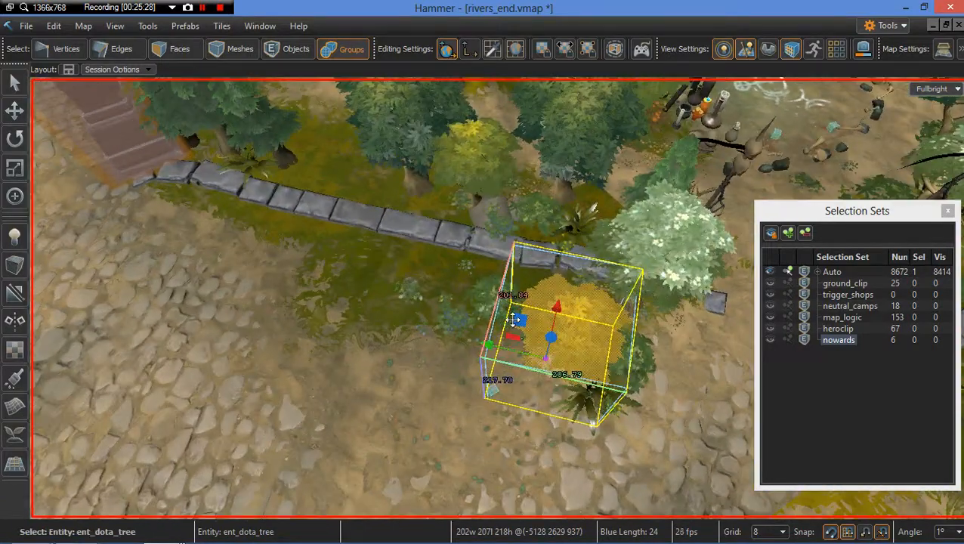
{"action": "left_click_drag", "start_coordinate": [516, 321], "coordinate": [530, 294]}
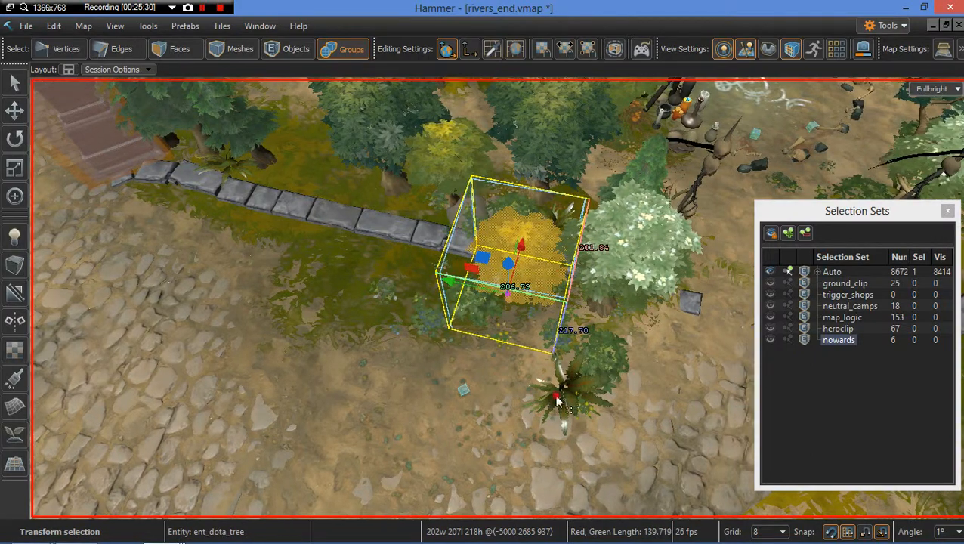
Step: Move the fern and the flowers patch from the open path up beside the stone border
{"action": "left_click", "coordinate": [559, 392]}
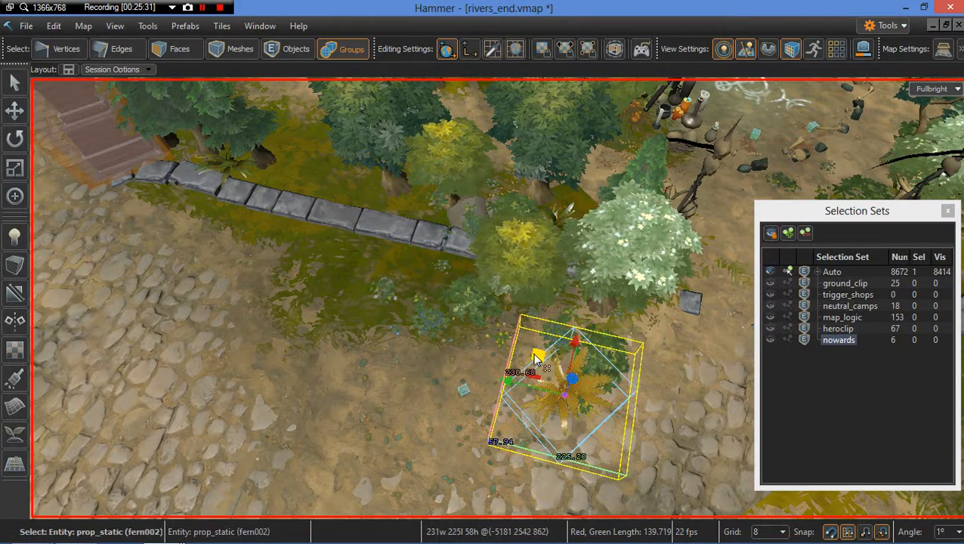
{"action": "left_click_drag", "start_coordinate": [563, 393], "coordinate": [356, 262]}
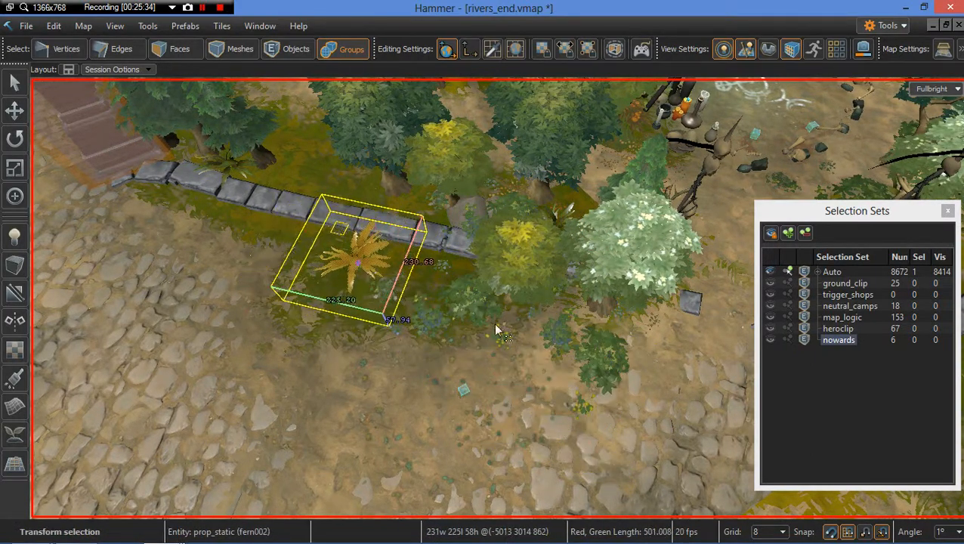
{"action": "left_click", "coordinate": [600, 365]}
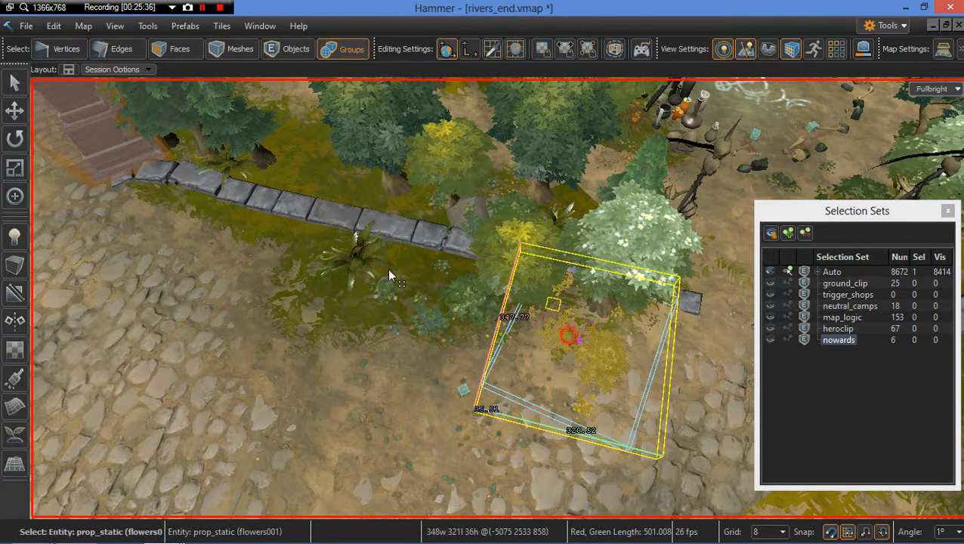
{"action": "left_click_drag", "start_coordinate": [389, 276], "coordinate": [312, 236]}
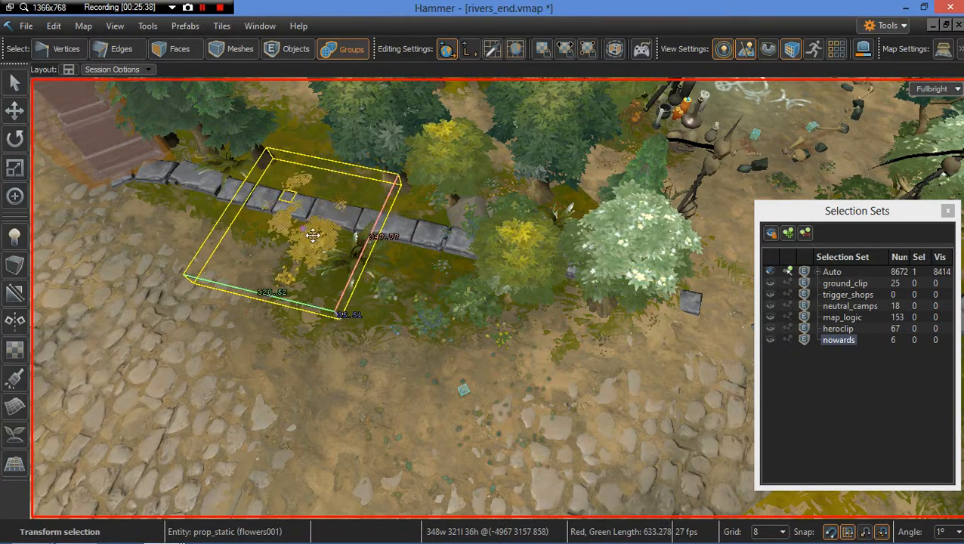
{"action": "key", "text": "Escape"}
Step: Select the yellow tree near the border and move it along the stones toward the steps
{"action": "right_click_drag", "start_coordinate": [513, 347], "coordinate": [518, 346]}
{"action": "left_click", "coordinate": [513, 348]}
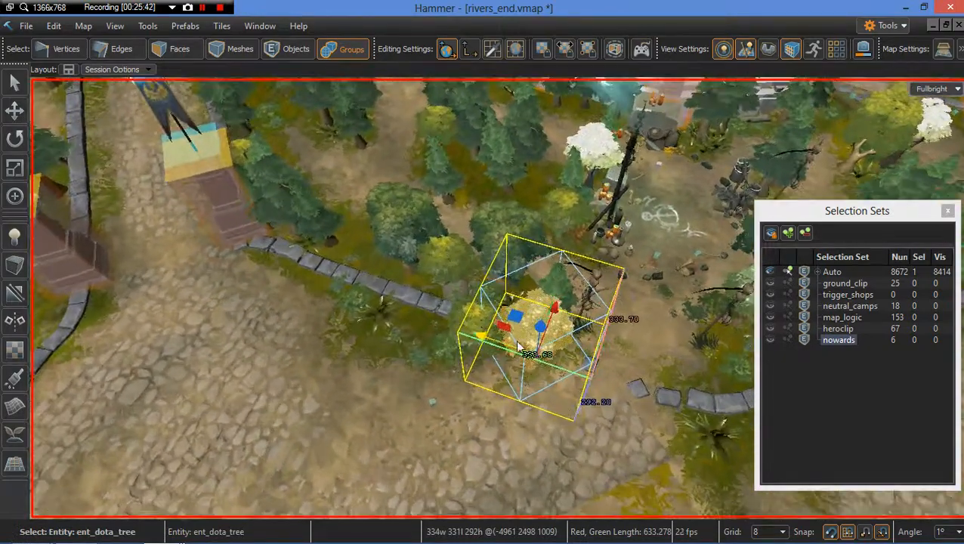
{"action": "left_click_drag", "start_coordinate": [513, 319], "coordinate": [414, 329]}
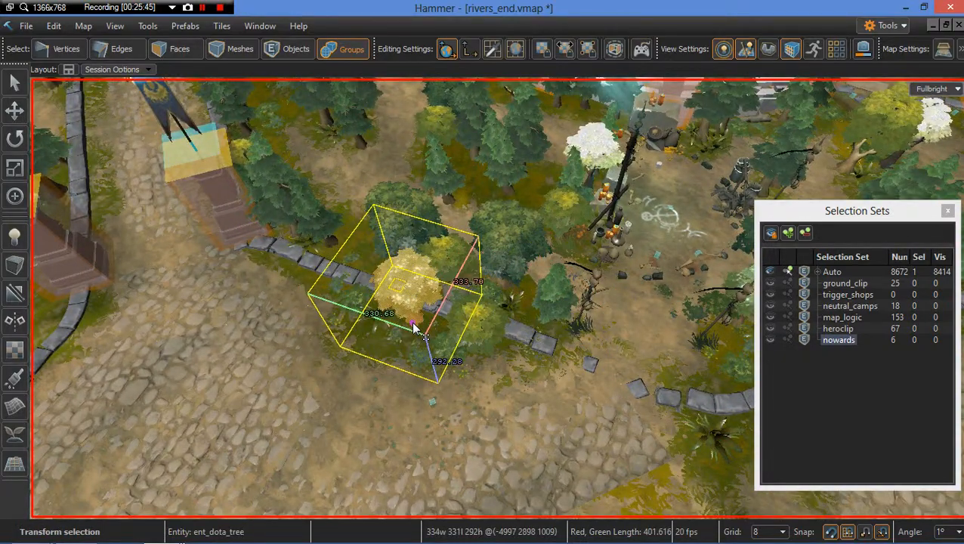
{"action": "right_click_drag", "start_coordinate": [523, 368], "coordinate": [506, 361]}
Step: Select the tree beside the camp clearing and lower it slightly
{"action": "left_click", "coordinate": [501, 293]}
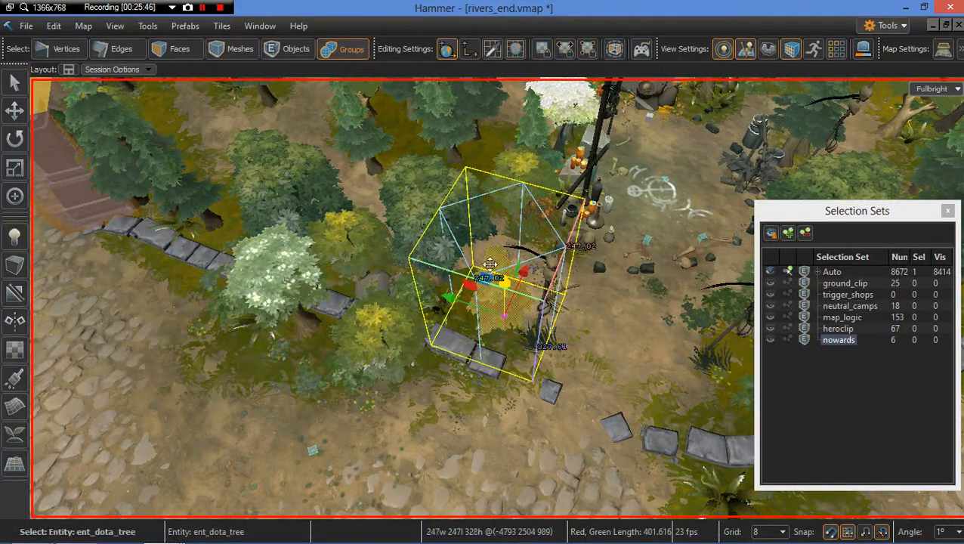
{"action": "left_click_drag", "start_coordinate": [477, 284], "coordinate": [476, 301]}
{"action": "key", "text": "Escape"}
{"action": "right_click_drag", "start_coordinate": [488, 330], "coordinate": [488, 332]}
Step: Reselect the tree behind the rock next to the stone border and nudge it slightly
{"action": "key", "text": "2"}
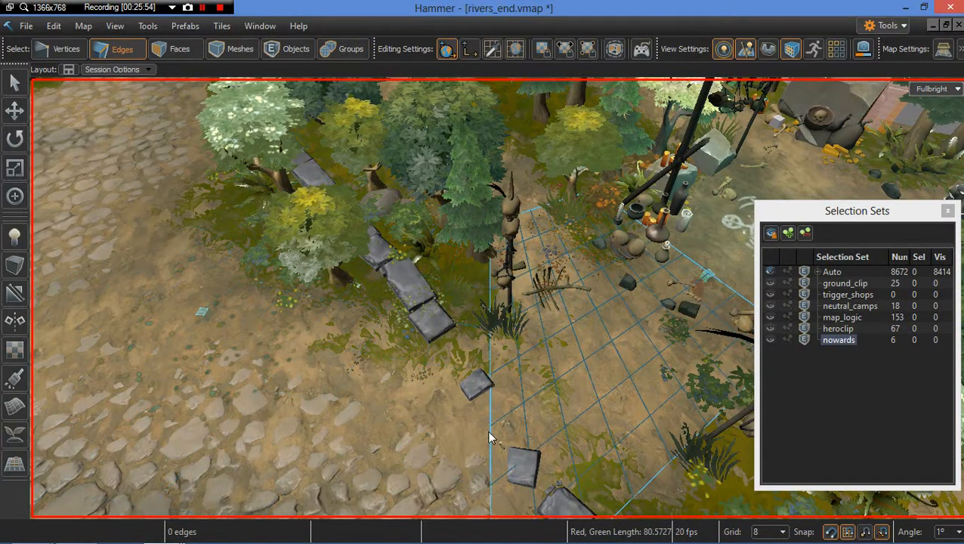
{"action": "key", "text": "s"}
{"action": "right_click_drag", "start_coordinate": [491, 430], "coordinate": [473, 264]}
{"action": "key", "text": "6"}
{"action": "key", "text": "w"}
{"action": "left_click", "coordinate": [458, 223]}
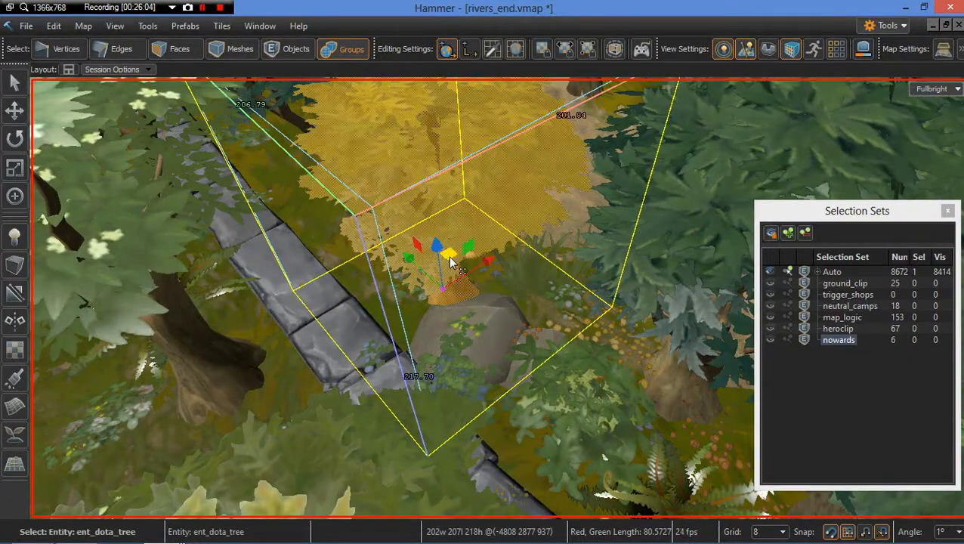
{"action": "mouse_move", "coordinate": [400, 275]}
{"action": "left_mouse_down"}
{"action": "mouse_move", "coordinate": [393, 287]}
{"action": "mouse_move", "coordinate": [429, 287]}
{"action": "mouse_move", "coordinate": [409, 276]}
{"action": "left_mouse_up"}
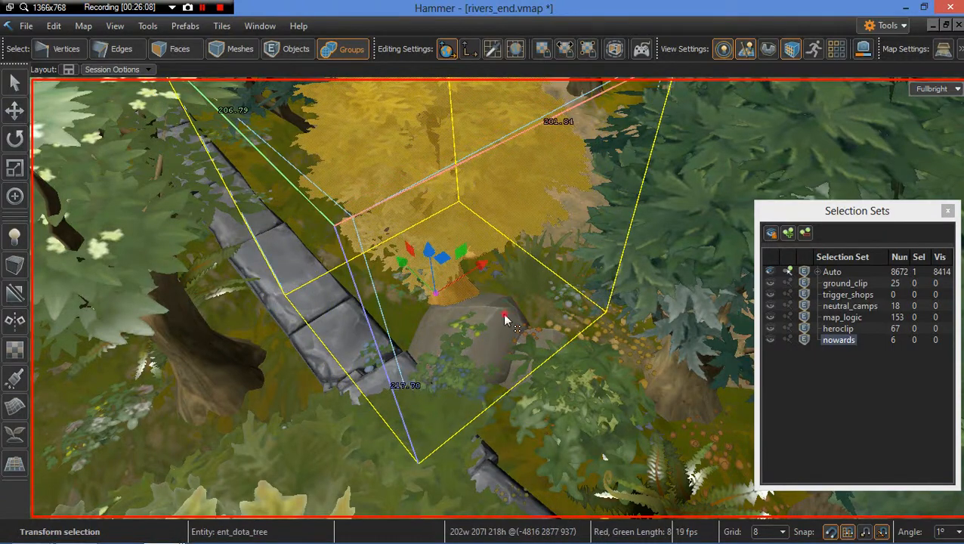
{"action": "left_click", "coordinate": [504, 315]}
{"action": "mouse_move", "coordinate": [463, 362]}
{"action": "left_mouse_down"}
{"action": "mouse_move", "coordinate": [480, 369]}
{"action": "mouse_move", "coordinate": [476, 382]}
{"action": "mouse_move", "coordinate": [480, 365]}
{"action": "left_mouse_up"}
{"action": "key", "text": "Escape"}
Step: Delete the dust decal covering the camp clearing
{"action": "scroll", "coordinate": [479, 365], "scroll_direction": "down", "scroll_amount": 15}
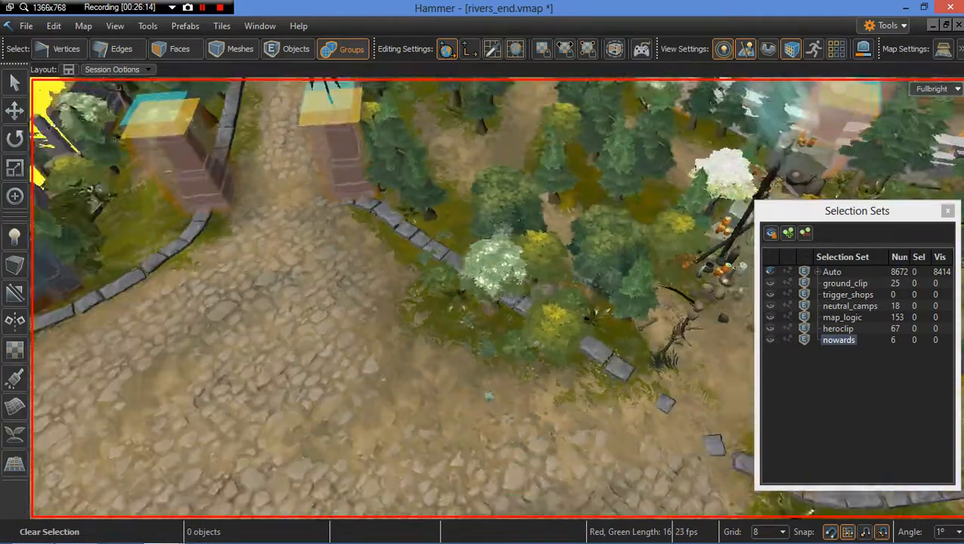
{"action": "key", "text": "s"}
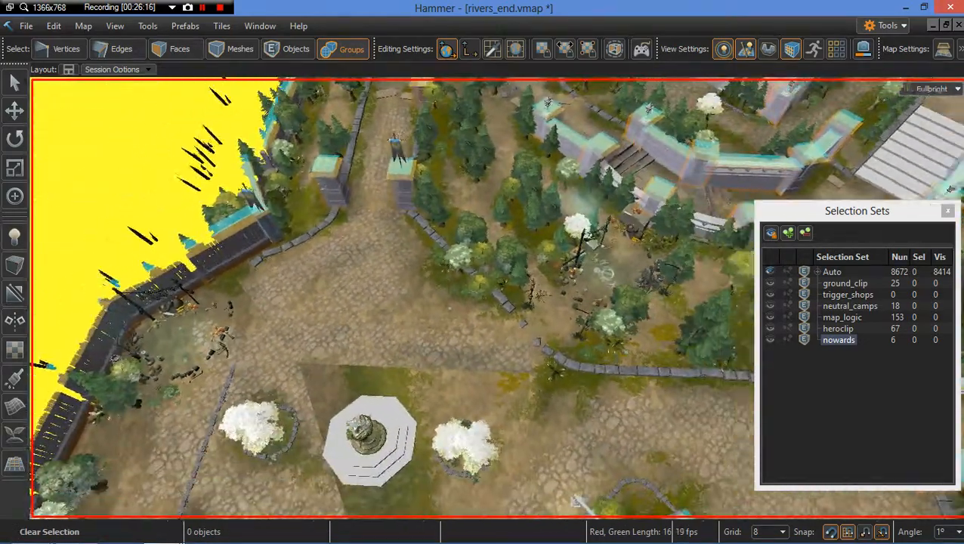
{"action": "key", "text": "w"}
{"action": "key", "text": "w"}
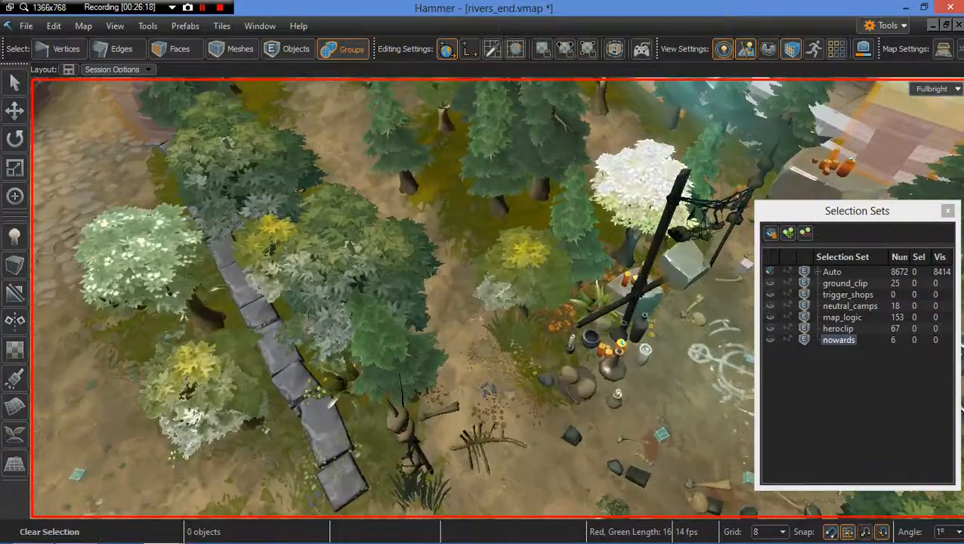
{"action": "key", "text": "a"}
{"action": "key", "text": "s"}
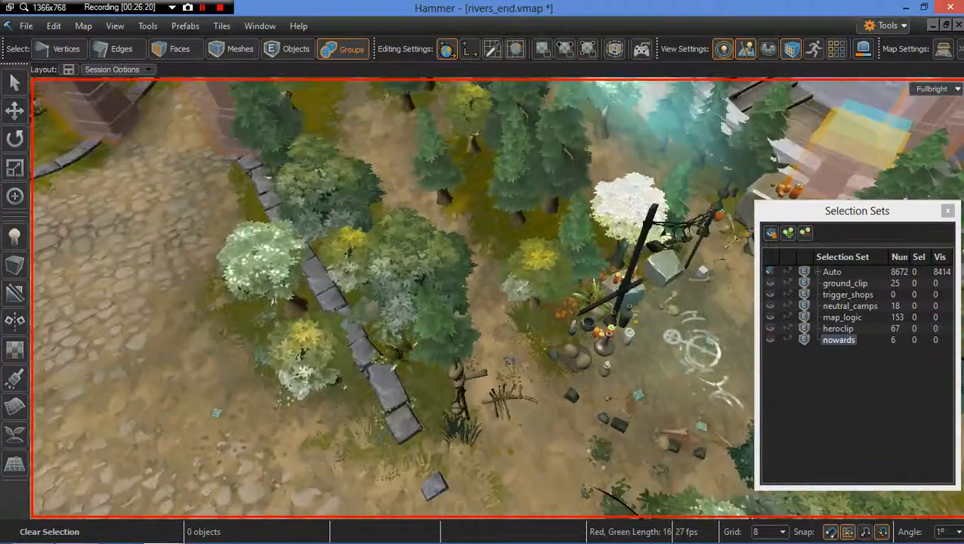
{"action": "key", "text": "w"}
{"action": "left_click", "coordinate": [524, 352]}
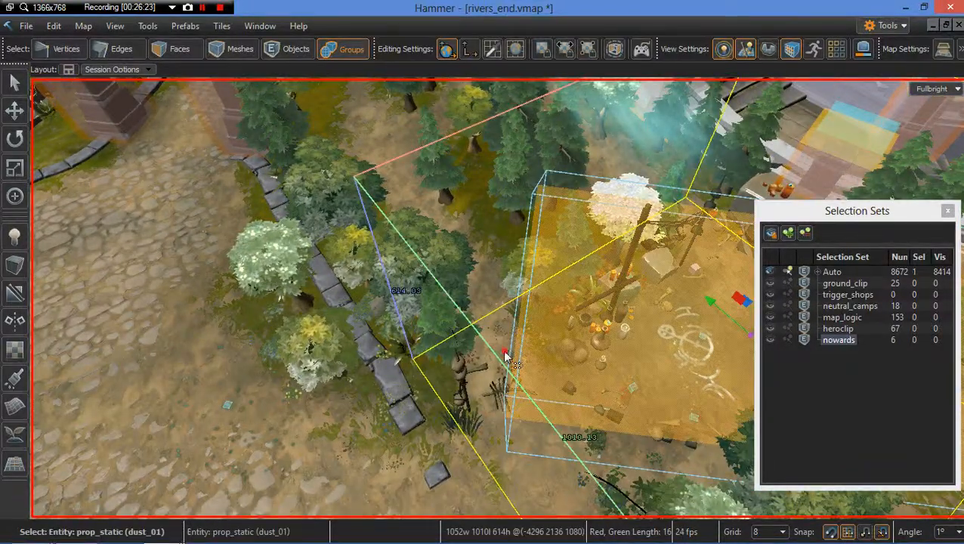
{"action": "left_click", "coordinate": [504, 351]}
{"action": "key", "text": "Delete"}
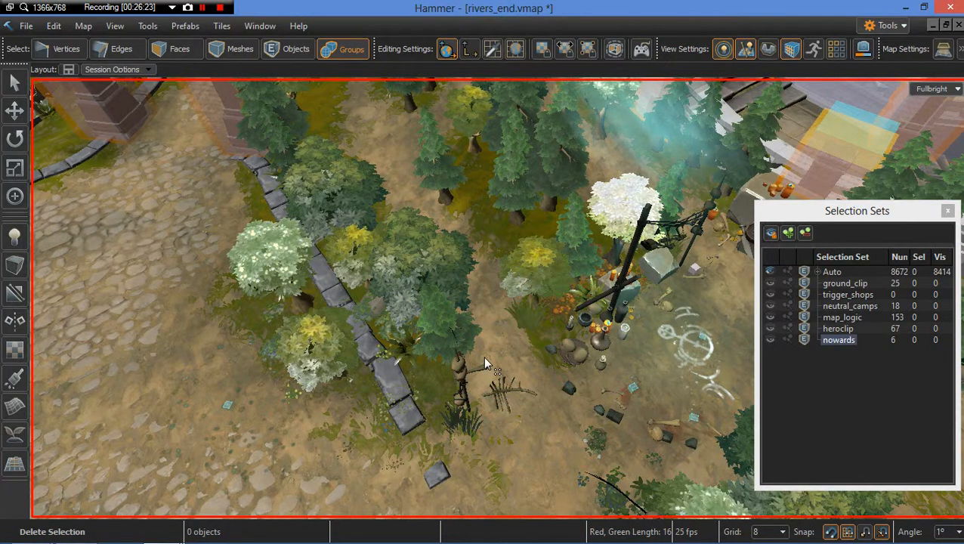
Step: Select the bones prop in the clearing and move it next to the stone border
{"action": "right_click_drag", "start_coordinate": [530, 380], "coordinate": [485, 324]}
{"action": "left_click", "coordinate": [479, 325]}
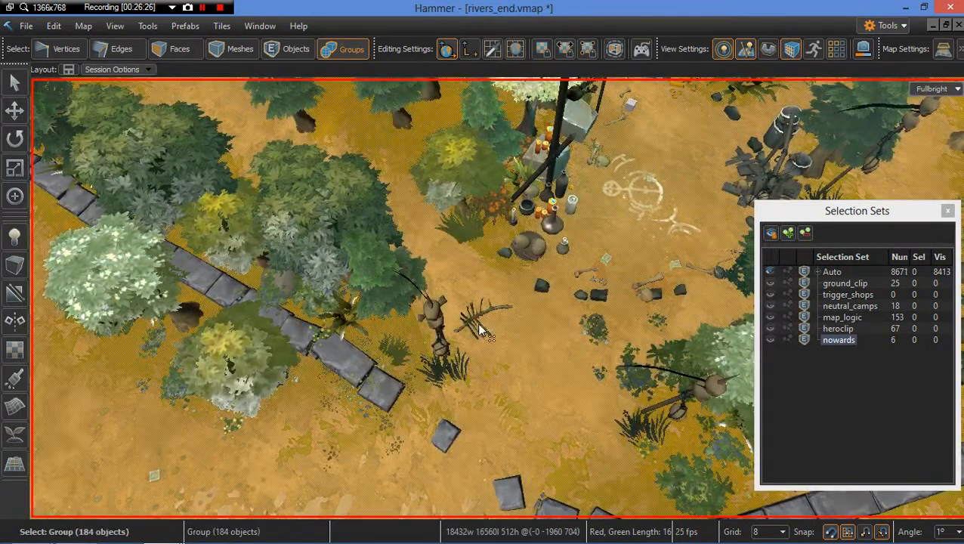
{"action": "left_click", "coordinate": [474, 317]}
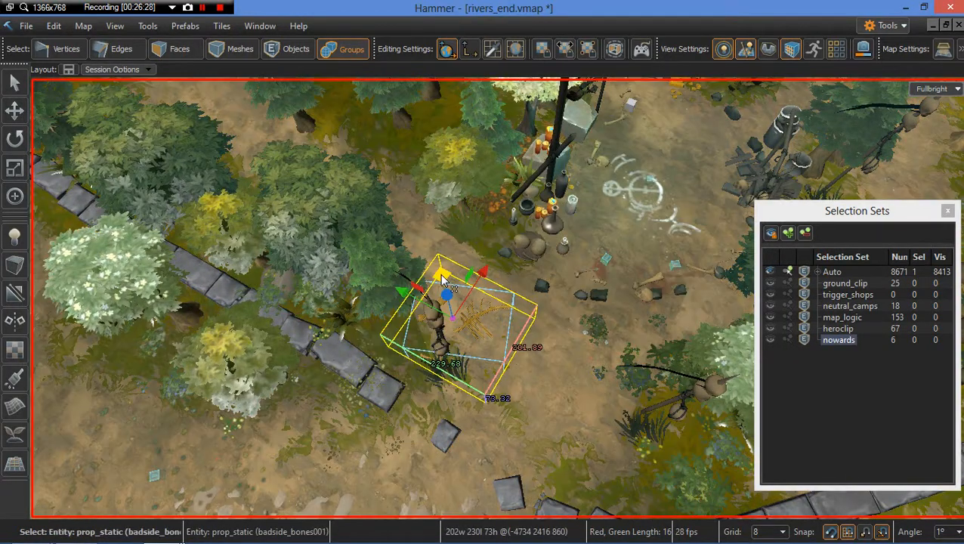
{"action": "left_click_drag", "start_coordinate": [418, 337], "coordinate": [400, 347]}
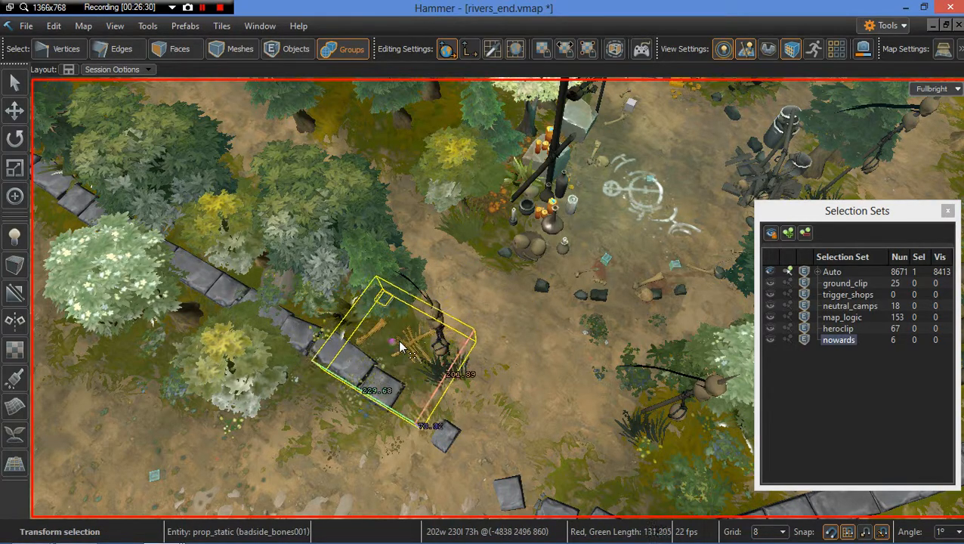
{"action": "key", "text": "Escape"}
Step: Save the map
{"action": "mouse_move", "coordinate": [492, 388]}
{"action": "right_mouse_down"}
{"action": "mouse_move", "coordinate": [490, 371]}
{"action": "mouse_move", "coordinate": [439, 393]}
{"action": "mouse_move", "coordinate": [507, 383]}
{"action": "mouse_move", "coordinate": [495, 377]}
{"action": "right_mouse_up"}
{"action": "key", "text": "s"}
{"action": "key", "text": "ctrl+s"}
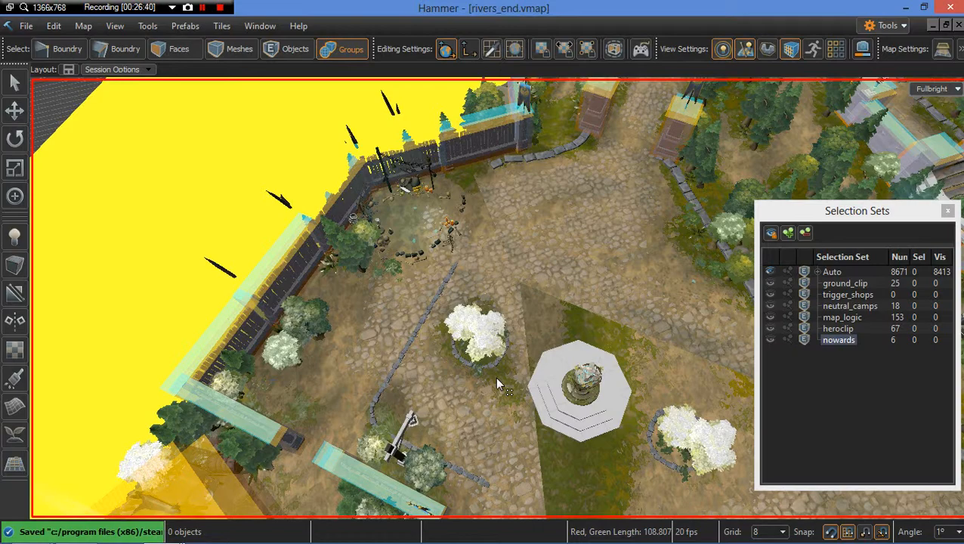
Step: Delete the stone trim segment at the end of the path border, then undo the deletion
{"action": "right_click_drag", "start_coordinate": [565, 368], "coordinate": [566, 290]}
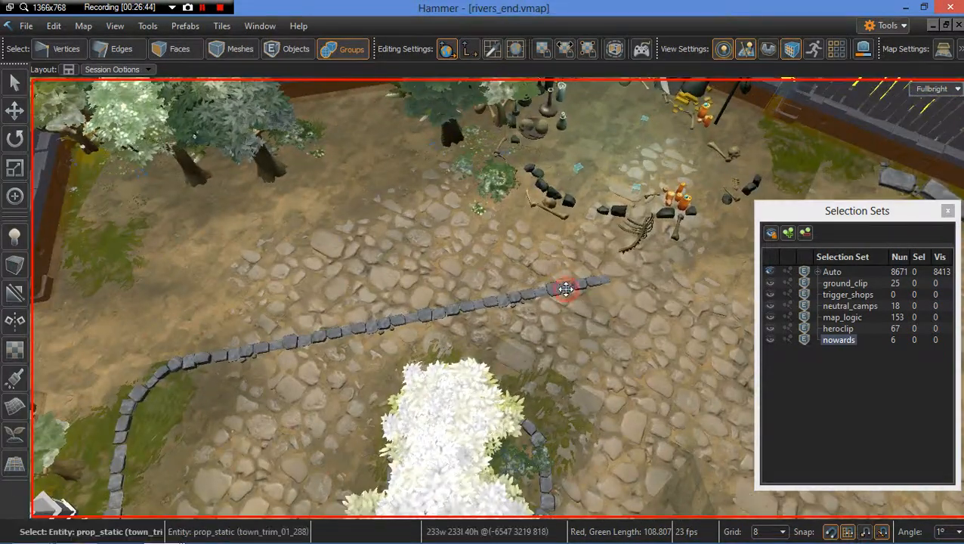
{"action": "left_click", "coordinate": [565, 291]}
{"action": "key", "text": "Escape"}
{"action": "right_click_drag", "start_coordinate": [500, 333], "coordinate": [576, 227]}
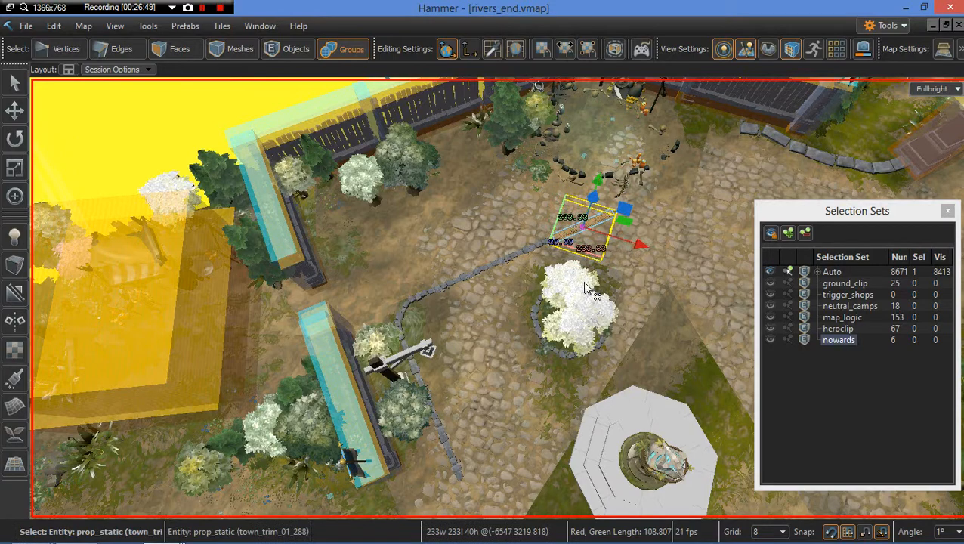
{"action": "scroll", "coordinate": [588, 286], "scroll_direction": "up", "scroll_amount": 4}
{"action": "key", "text": "Delete"}
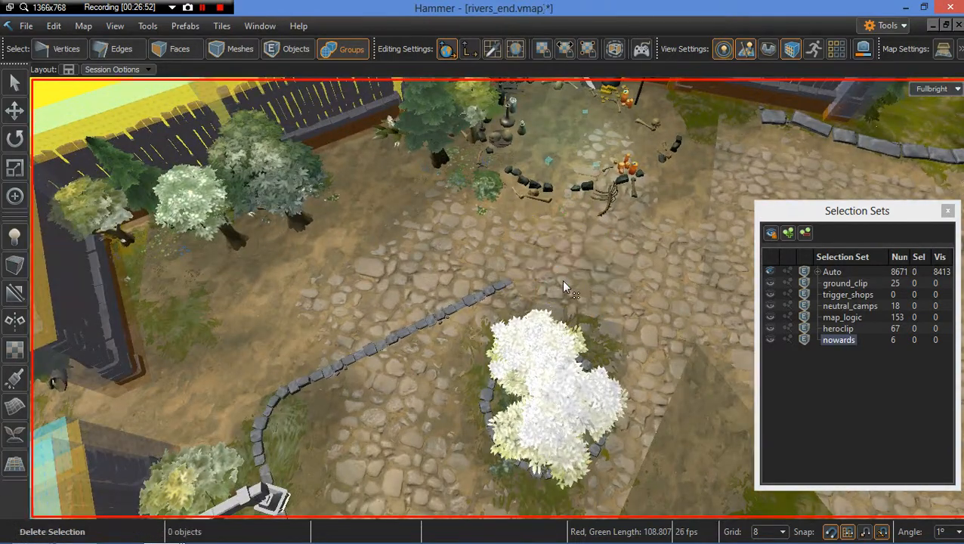
{"action": "key", "text": "ctrl+z"}
Step: Focus on the trim segment and try to rotate and reposition it
{"action": "key", "text": "f"}
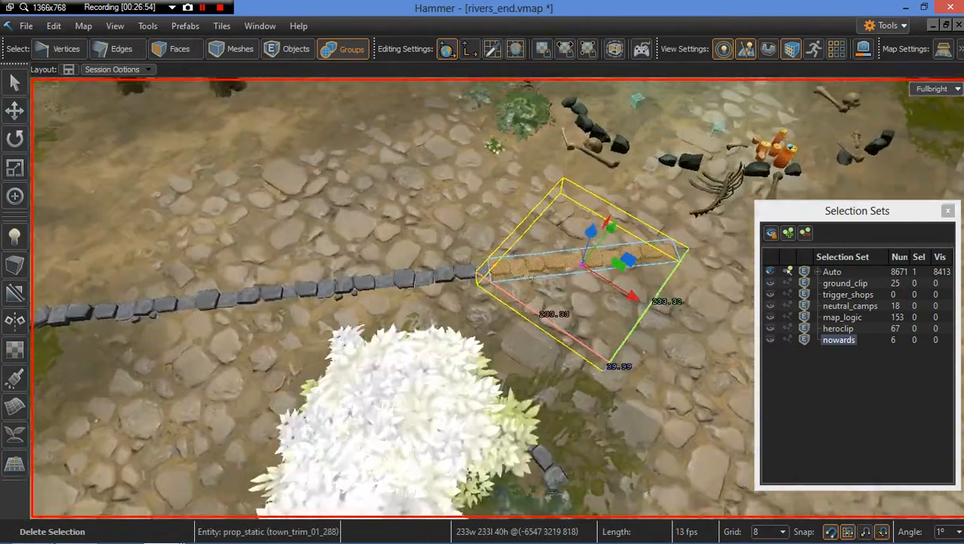
{"action": "key", "text": "e"}
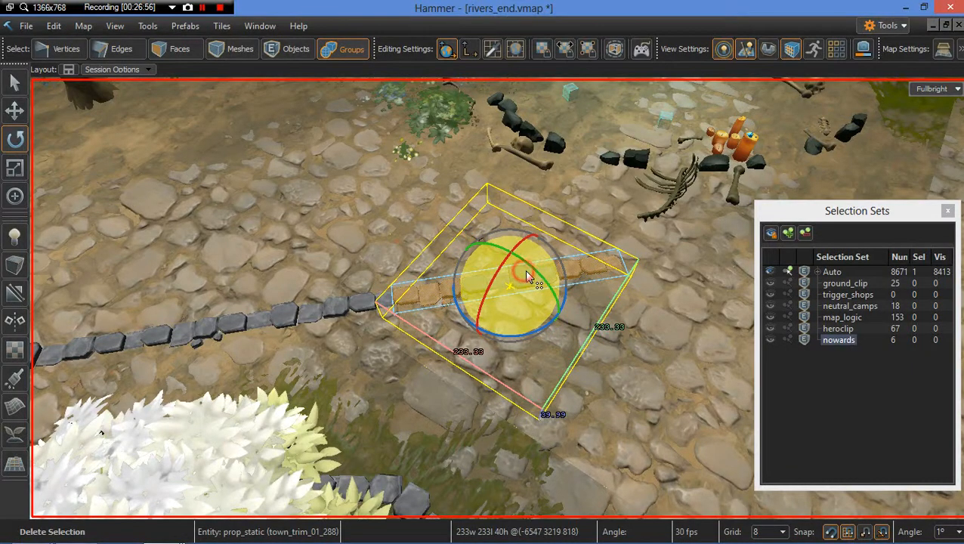
{"action": "left_click_drag", "start_coordinate": [524, 270], "coordinate": [524, 269]}
{"action": "key", "text": "w"}
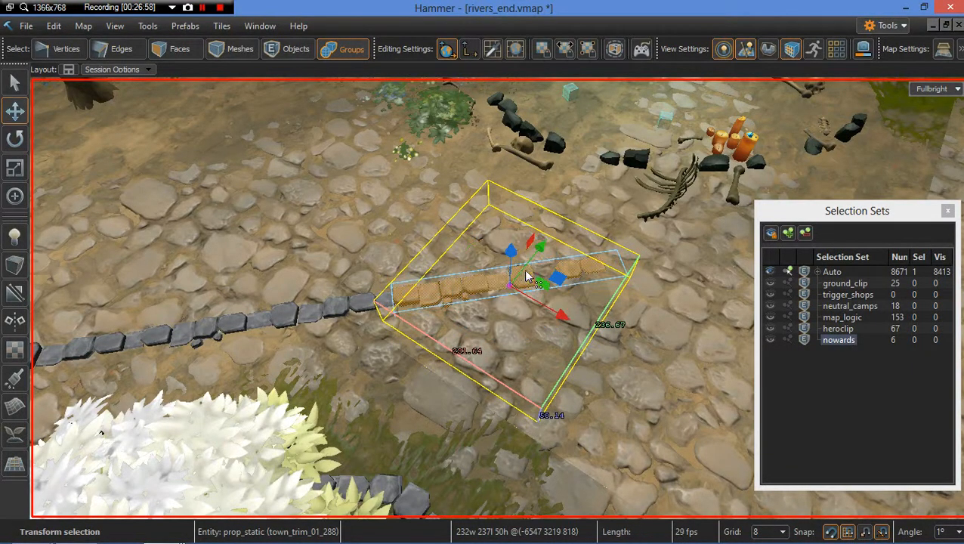
{"action": "left_click_drag", "start_coordinate": [510, 287], "coordinate": [511, 287]}
{"action": "key", "text": "Escape"}
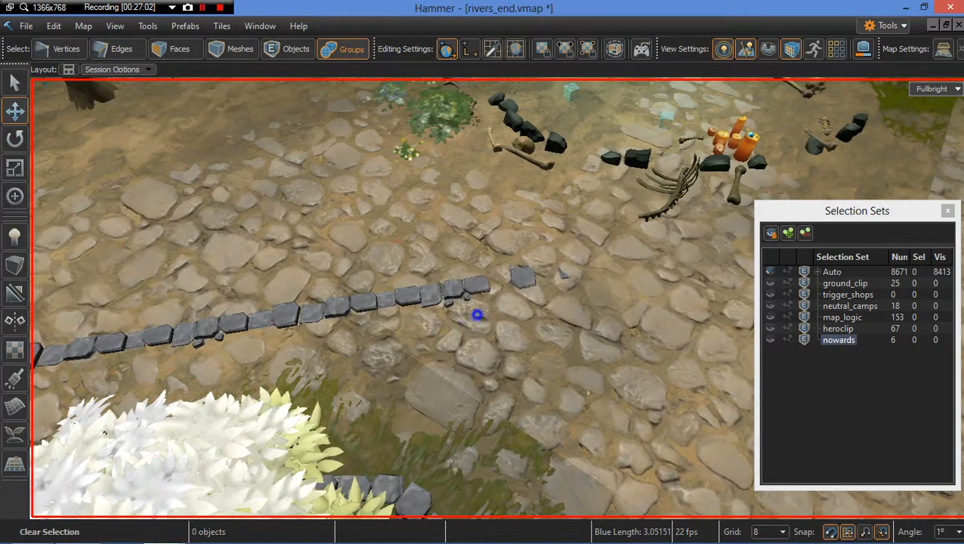
Step: Rotate and move the stone trim segment at the end of the border next to the wall corner
{"action": "right_click_drag", "start_coordinate": [478, 316], "coordinate": [482, 230]}
{"action": "key", "text": "w"}
{"action": "key", "text": "d"}
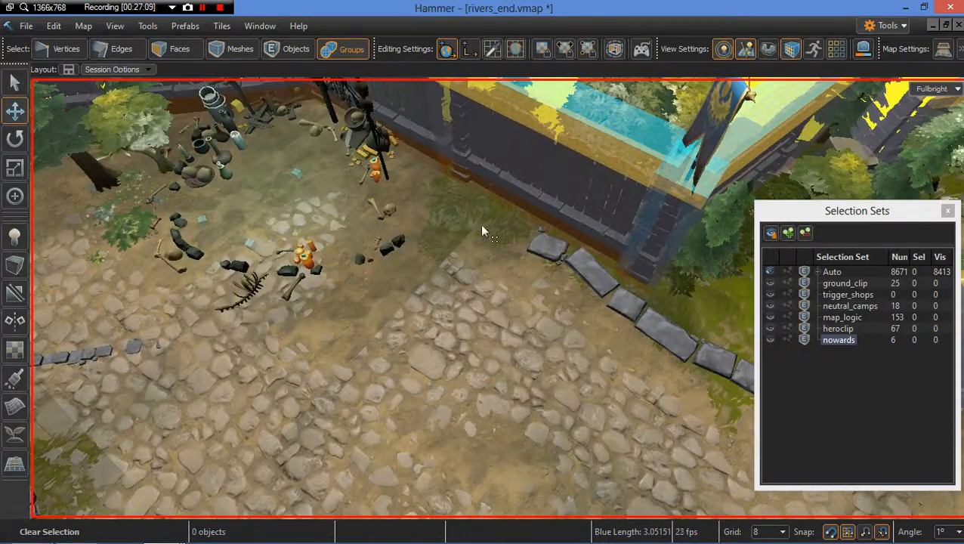
{"action": "left_click", "coordinate": [545, 258]}
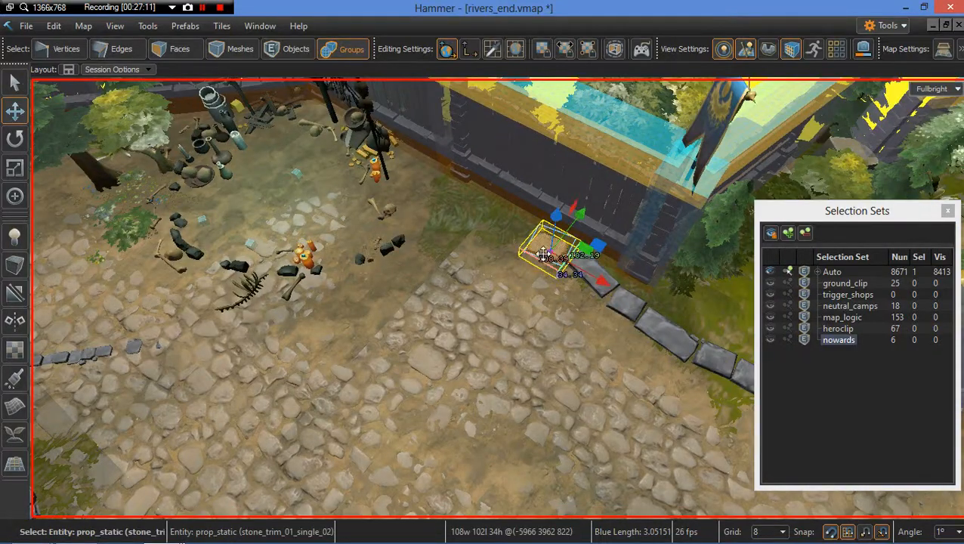
{"action": "left_click", "coordinate": [626, 314]}
{"action": "left_click", "coordinate": [618, 303]}
{"action": "key", "text": "d"}
{"action": "right_click_drag", "start_coordinate": [618, 303], "coordinate": [476, 242]}
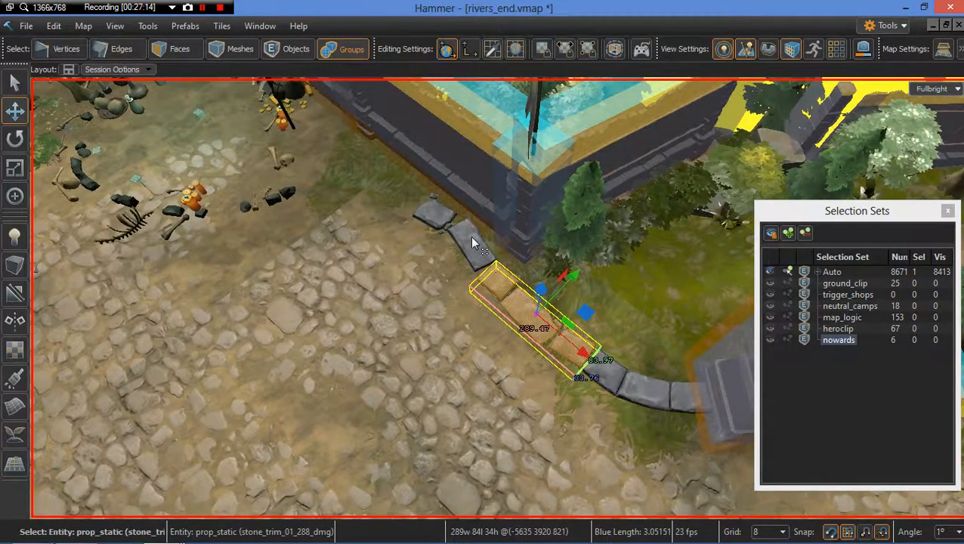
{"action": "left_click", "coordinate": [473, 243]}
{"action": "key", "text": "e"}
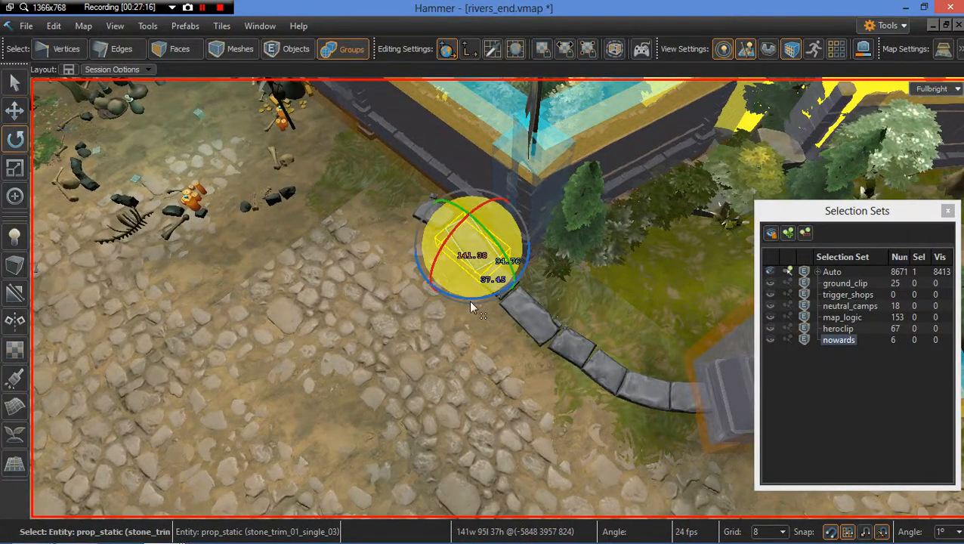
{"action": "left_click_drag", "start_coordinate": [469, 300], "coordinate": [520, 300]}
{"action": "key", "text": "w"}
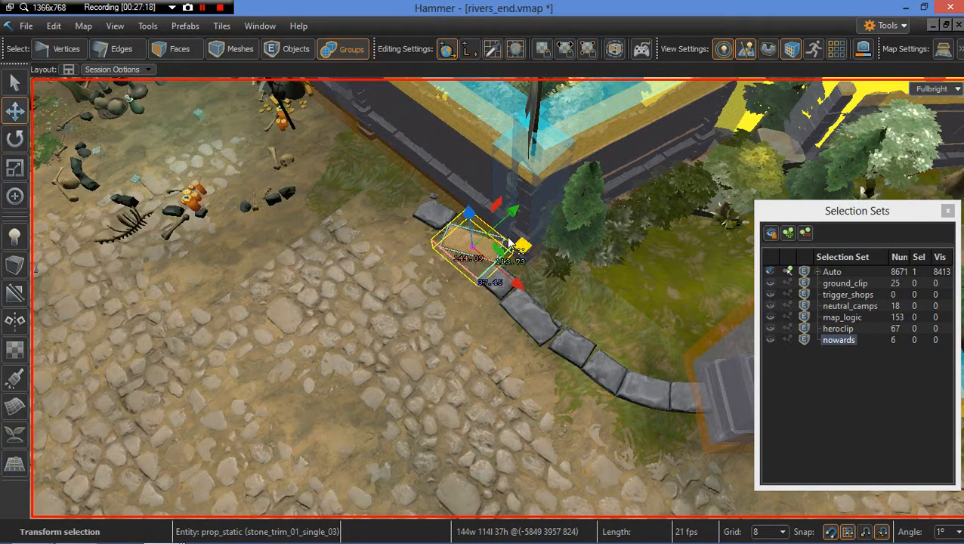
{"action": "left_click_drag", "start_coordinate": [470, 249], "coordinate": [456, 264]}
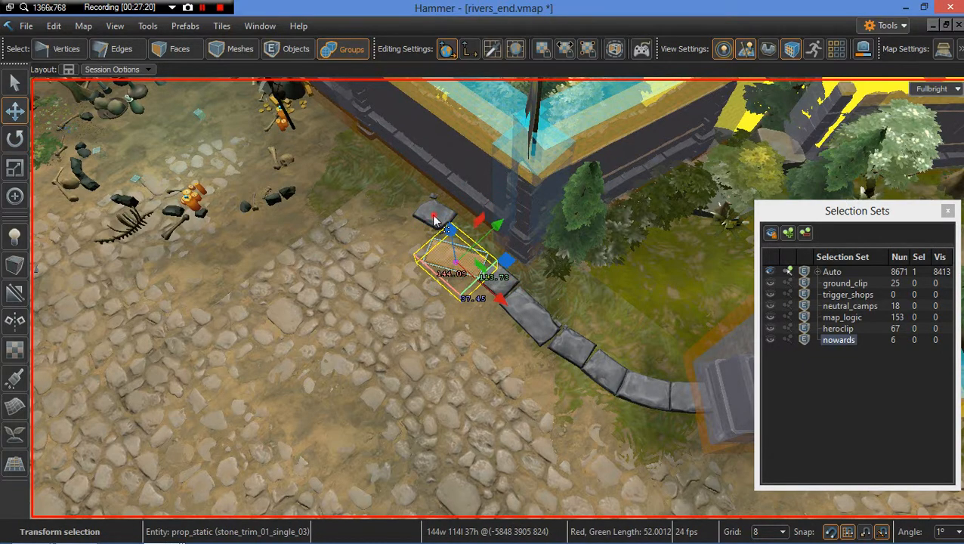
Step: Rotate and reposition the neighbouring trim segment so it continues the stone border
{"action": "left_click", "coordinate": [435, 217]}
{"action": "key", "text": "a"}
{"action": "left_click_drag", "start_coordinate": [521, 221], "coordinate": [472, 248]}
{"action": "key", "text": "e"}
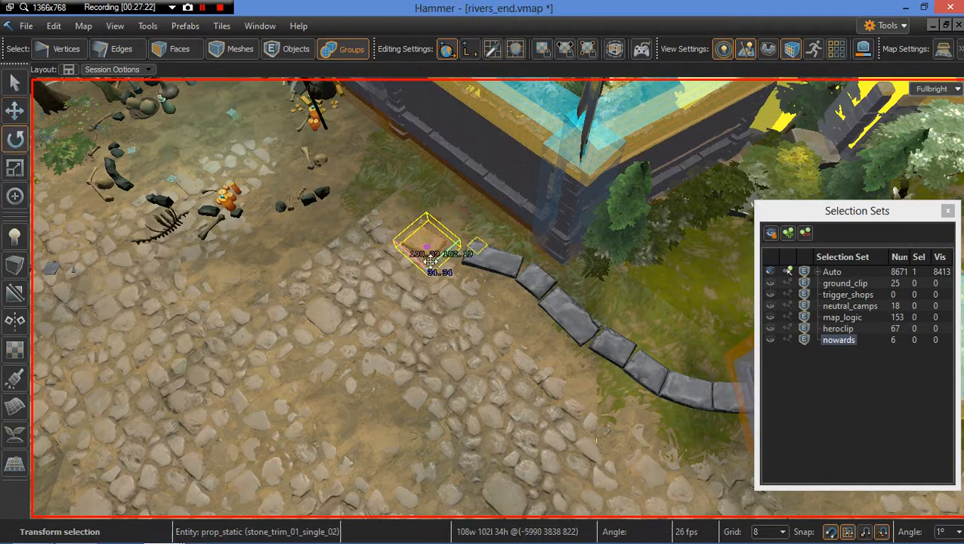
{"action": "left_click_drag", "start_coordinate": [440, 301], "coordinate": [442, 257]}
{"action": "key", "text": "w"}
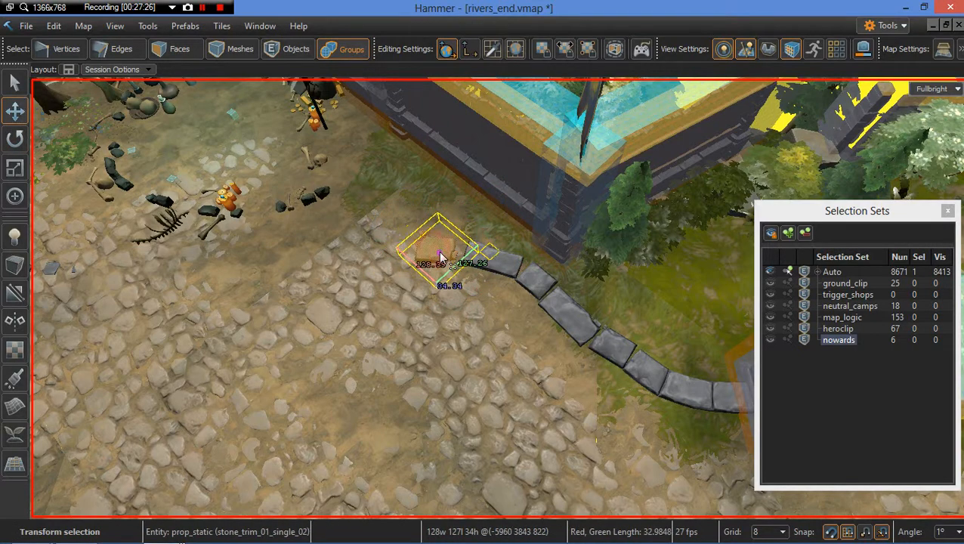
{"action": "key", "text": "Escape"}
Step: Clone a single stone trim segment and place the copy in the cobblestone plaza
{"action": "right_click_drag", "start_coordinate": [360, 305], "coordinate": [499, 310]}
{"action": "key", "text": "d"}
{"action": "right_click_drag", "start_coordinate": [408, 254], "coordinate": [390, 250]}
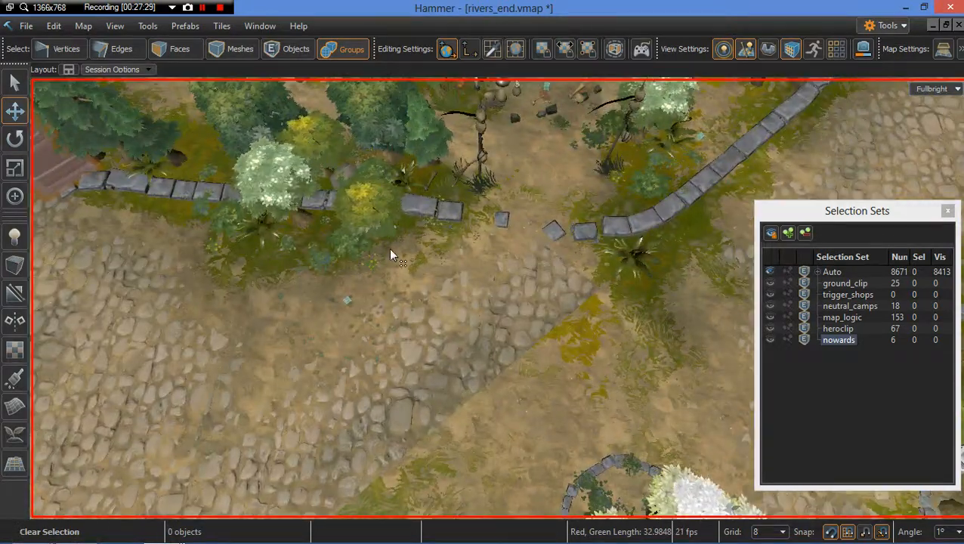
{"action": "left_click", "coordinate": [511, 222]}
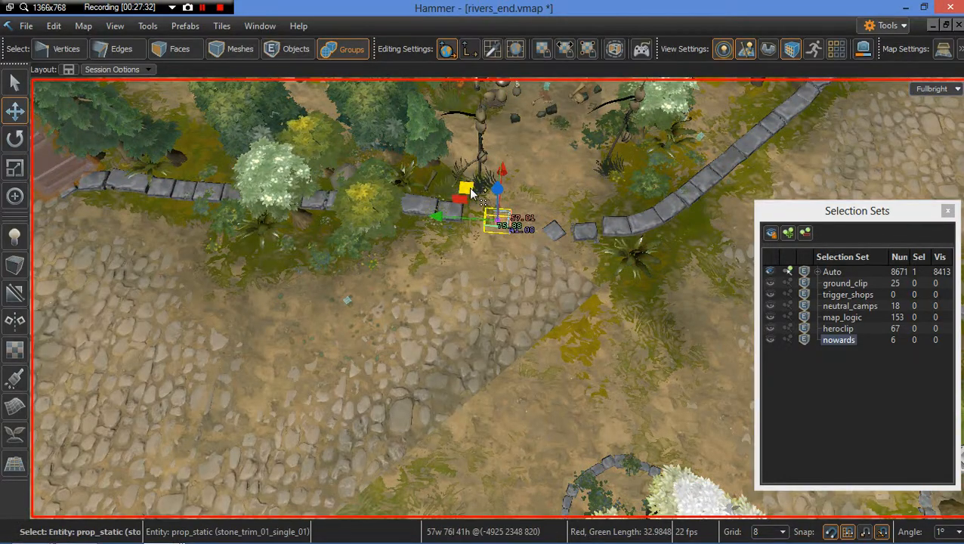
{"action": "left_click_drag", "start_coordinate": [153, 412], "coordinate": [53, 477], "text": "shift"}
{"action": "mouse_move", "coordinate": [293, 370]}
{"action": "right_mouse_down"}
{"action": "mouse_move", "coordinate": [99, 371]}
{"action": "mouse_move", "coordinate": [305, 386]}
{"action": "right_mouse_up"}
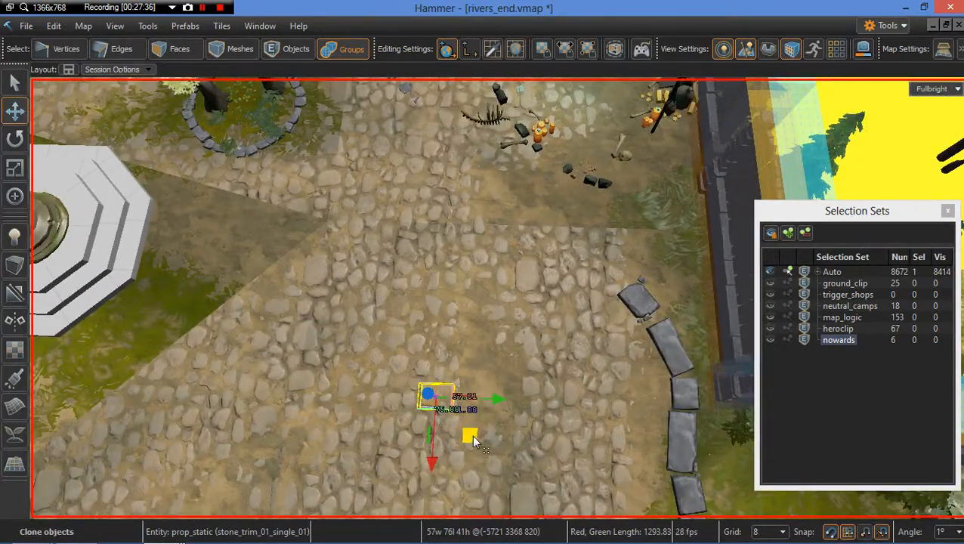
{"action": "key", "text": "Escape"}
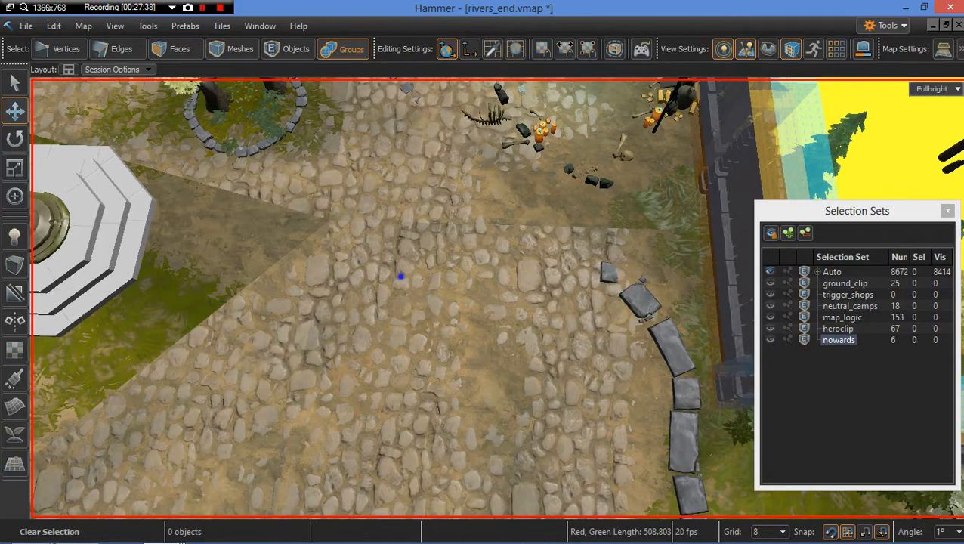
Step: Select the plaza's ground mesh face in face selection mode
{"action": "right_click_drag", "start_coordinate": [400, 275], "coordinate": [405, 192]}
{"action": "key", "text": "s"}
{"action": "key", "text": "d"}
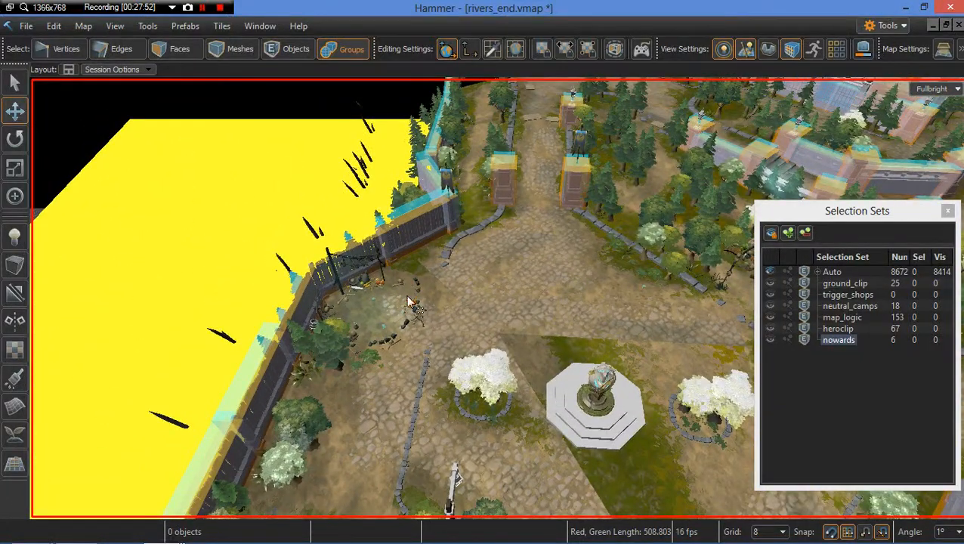
{"action": "key", "text": "w"}
{"action": "right_click_drag", "start_coordinate": [437, 318], "coordinate": [455, 300]}
{"action": "key", "text": "s"}
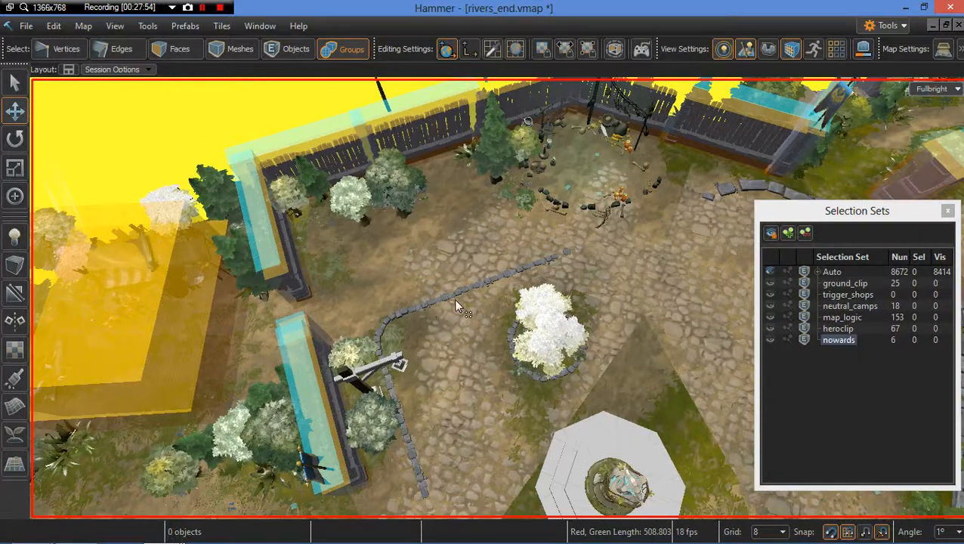
{"action": "key", "text": "3"}
{"action": "left_click", "coordinate": [457, 315]}
{"action": "right_click", "coordinate": [456, 315]}
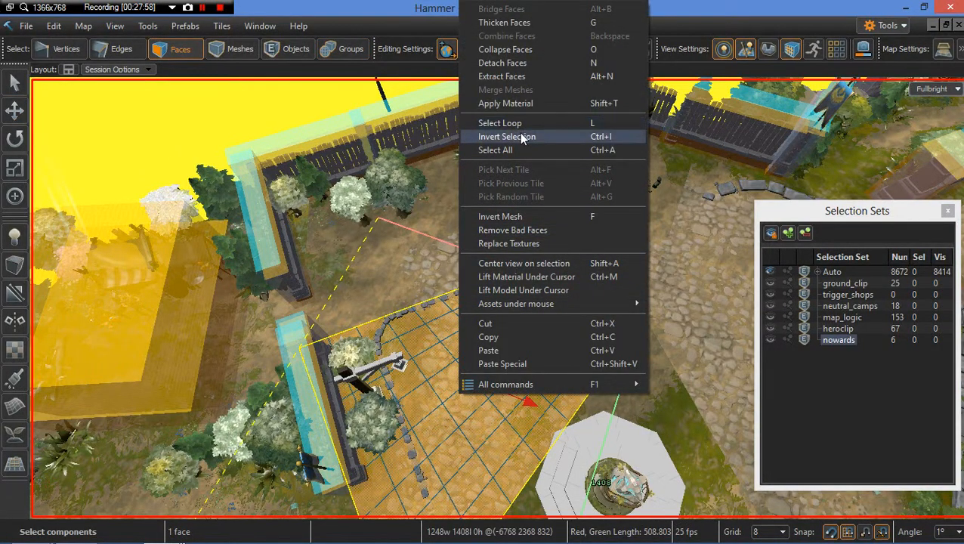
{"action": "left_click", "coordinate": [544, 277]}
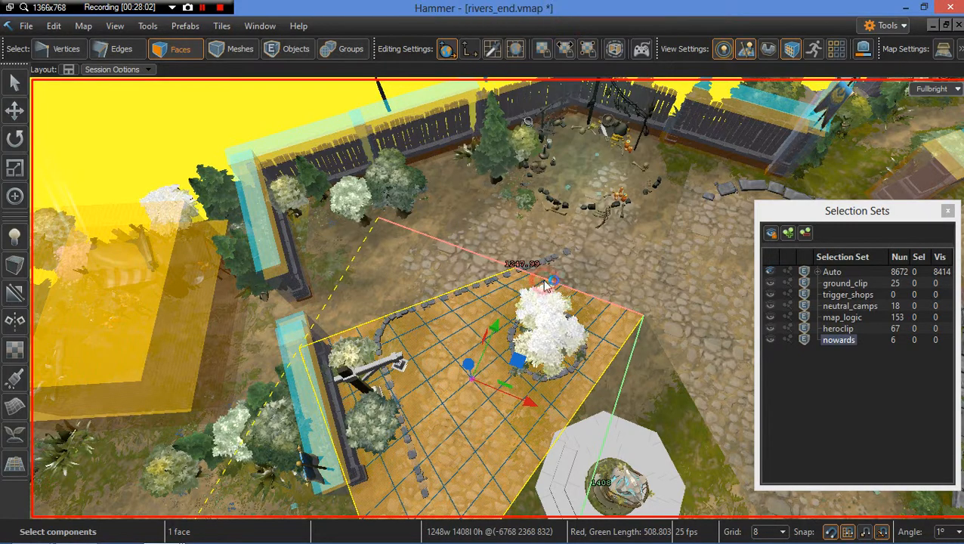
Step: Close the Selection Sets panel and open the Tool Properties panel
{"action": "left_click", "coordinate": [948, 211]}
{"action": "left_click", "coordinate": [126, 28]}
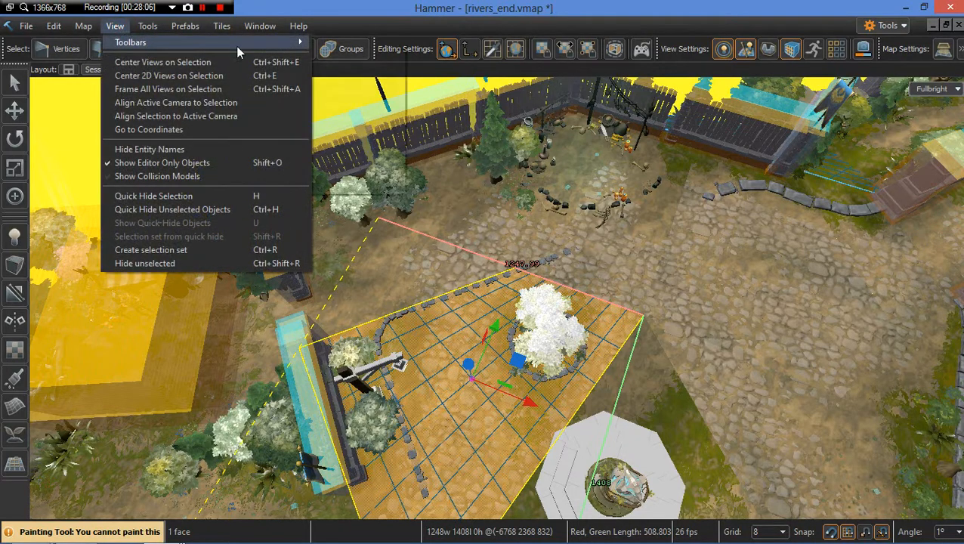
{"action": "mouse_move", "coordinate": [291, 42]}
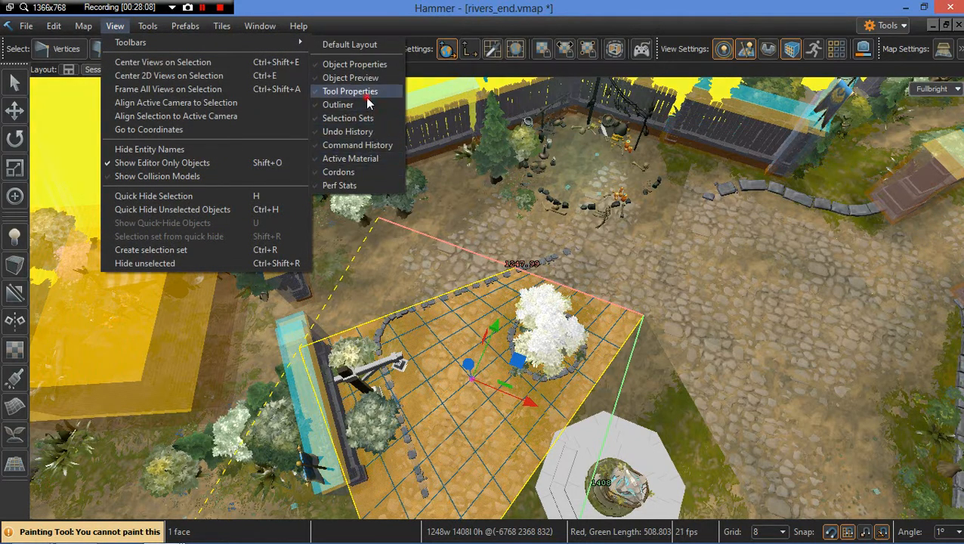
{"action": "left_click", "coordinate": [367, 92]}
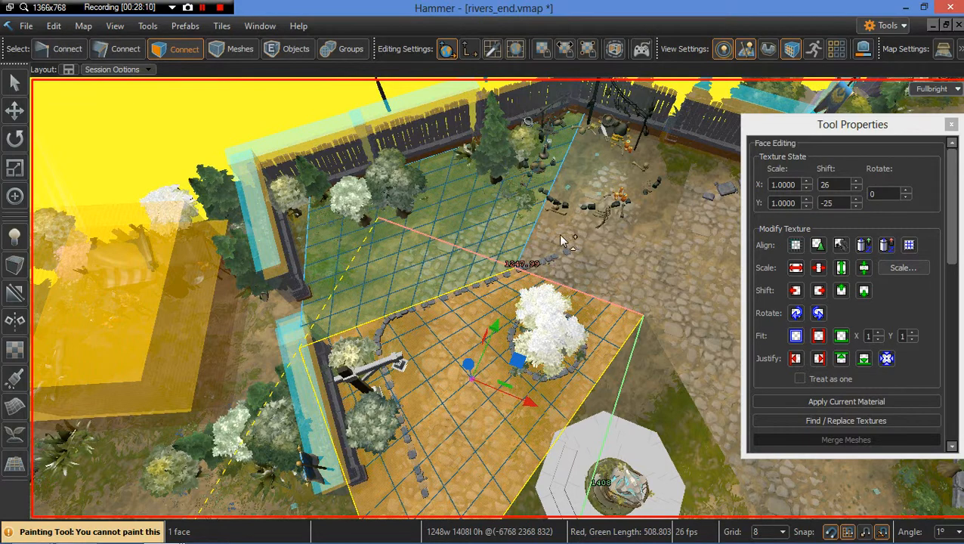
Step: Activate the Paint tool, set it to paint on Everything, and scroll to the blend channels
{"action": "key", "text": "shift+v"}
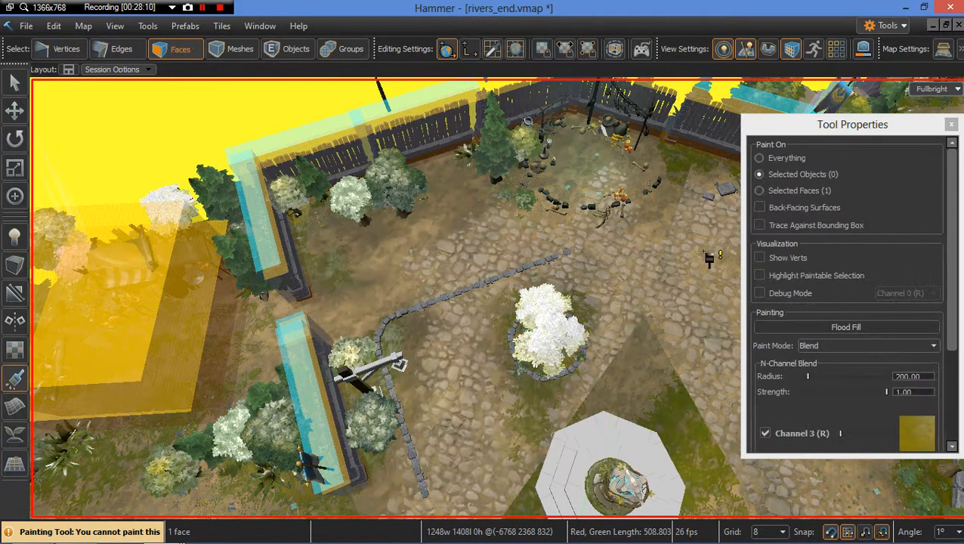
{"action": "left_click", "coordinate": [760, 159]}
{"action": "left_click_drag", "start_coordinate": [949, 210], "coordinate": [952, 360]}
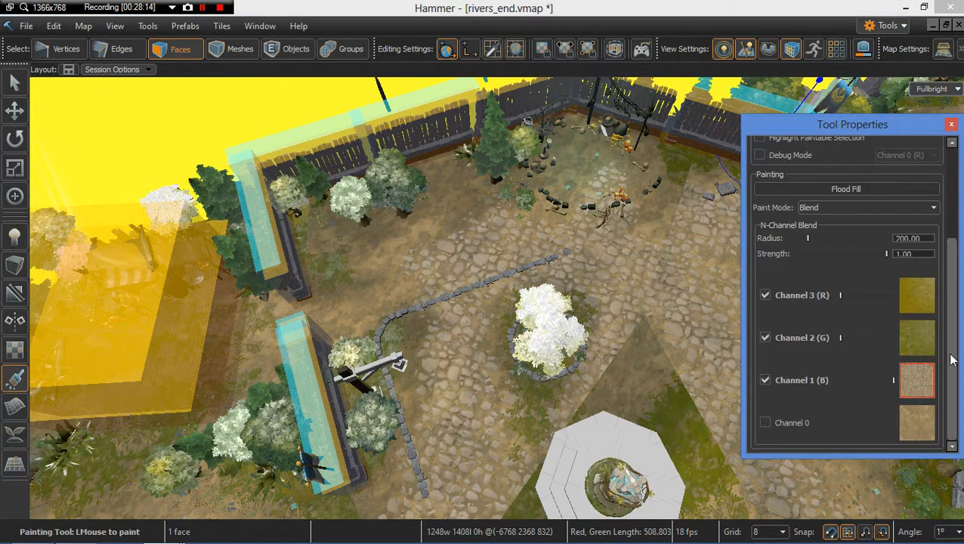
{"action": "right_click_drag", "start_coordinate": [510, 307], "coordinate": [509, 308]}
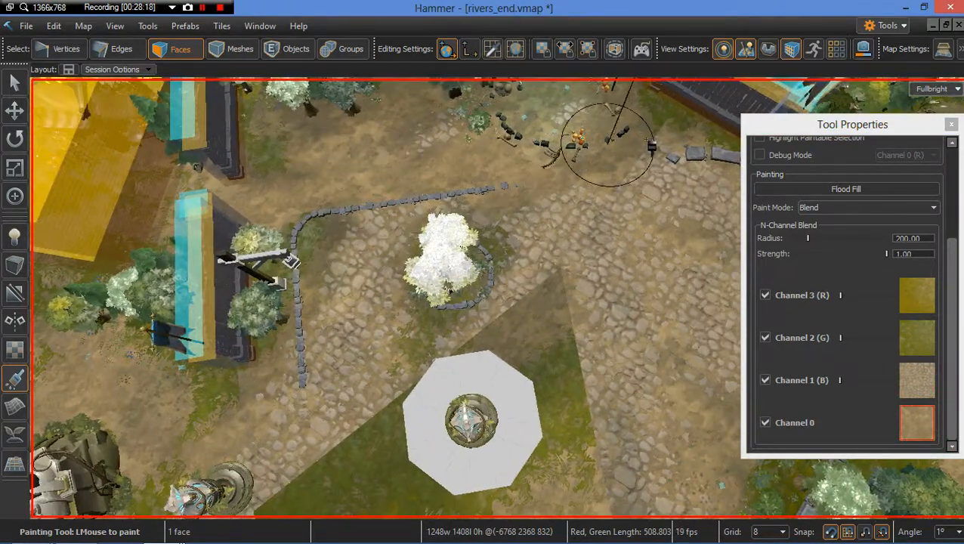
Step: Set the N-Channel Blend brush strength to 0.25
{"action": "right_click_drag", "start_coordinate": [466, 181], "coordinate": [484, 170]}
{"action": "right_click_drag", "start_coordinate": [578, 183], "coordinate": [585, 186]}
{"action": "key", "text": "s"}
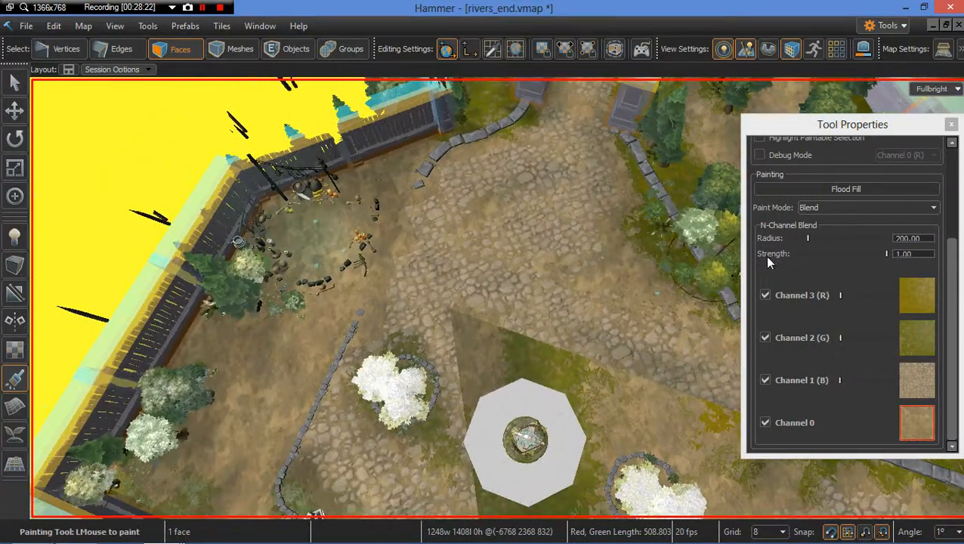
{"action": "left_click", "coordinate": [823, 254]}
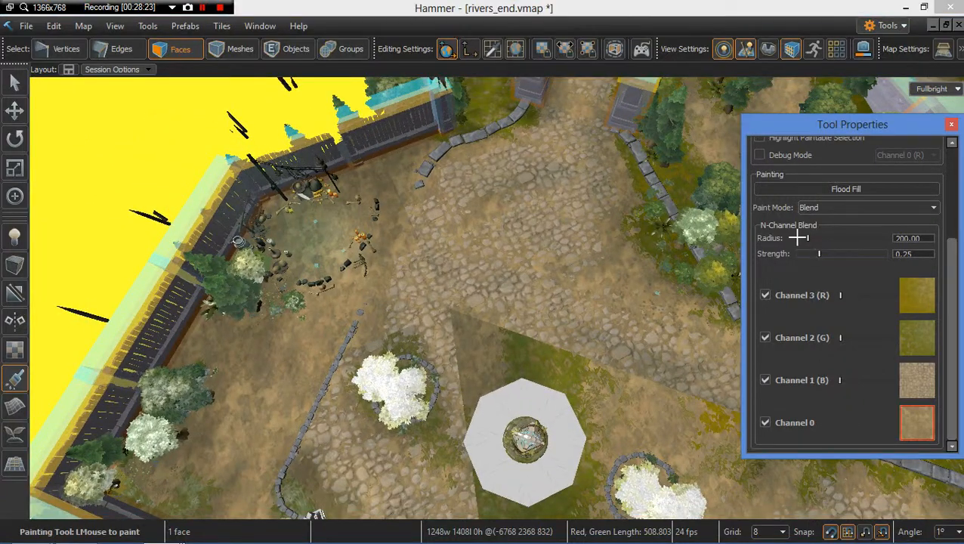
Step: Paint the Channel 0 texture along the stone borders near the camp clearing and tree bed
{"action": "right_click_drag", "start_coordinate": [399, 200], "coordinate": [559, 204]}
{"action": "key", "text": "w"}
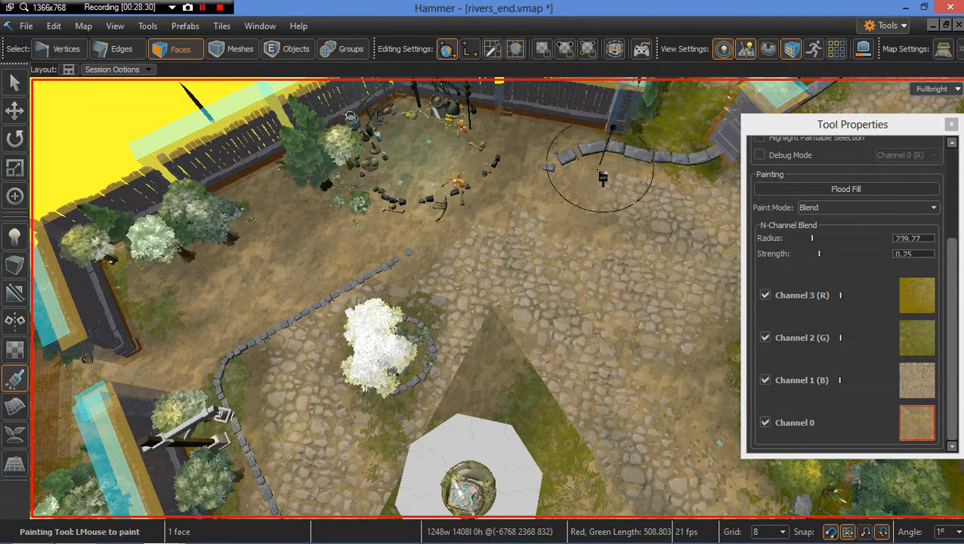
{"action": "mouse_move", "coordinate": [366, 266]}
{"action": "right_mouse_down"}
{"action": "mouse_move", "coordinate": [451, 239]}
{"action": "mouse_move", "coordinate": [450, 208]}
{"action": "mouse_move", "coordinate": [495, 218]}
{"action": "right_mouse_up"}
{"action": "key", "text": "w"}
{"action": "middle_click_drag", "start_coordinate": [316, 216], "coordinate": [314, 216]}
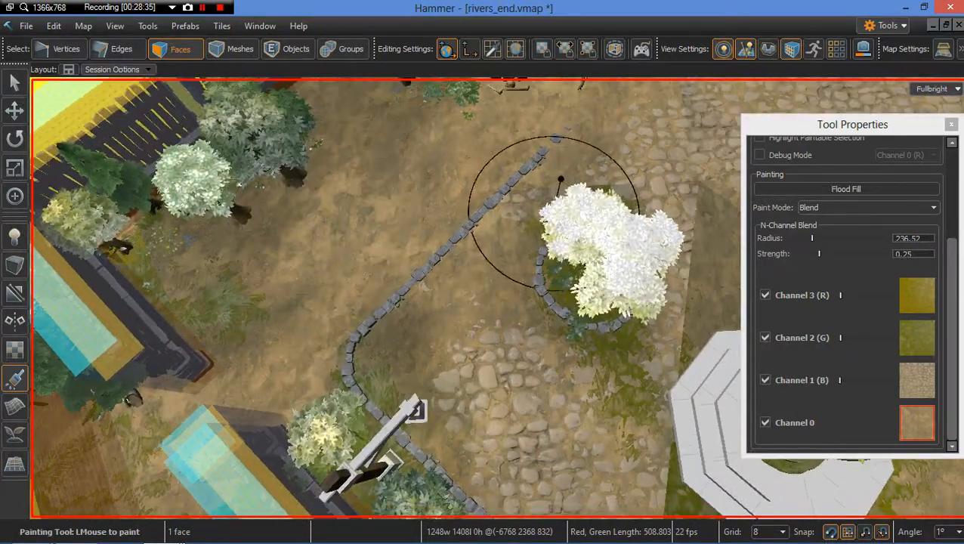
{"action": "middle_click_drag", "start_coordinate": [554, 212], "coordinate": [547, 211]}
{"action": "scroll", "coordinate": [527, 211], "scroll_direction": "up", "scroll_amount": 1}
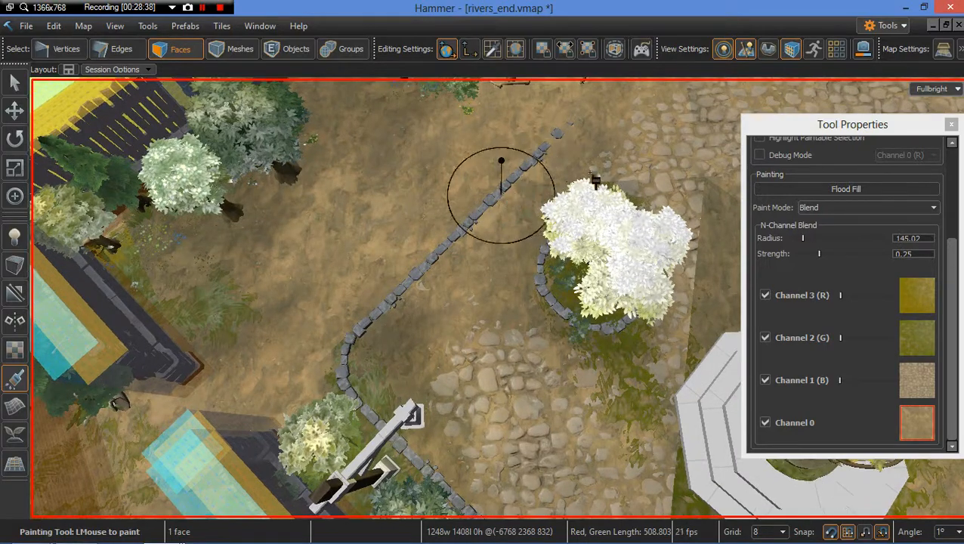
{"action": "mouse_move", "coordinate": [445, 218]}
{"action": "right_mouse_down"}
{"action": "mouse_move", "coordinate": [386, 222]}
{"action": "mouse_move", "coordinate": [514, 225]}
{"action": "mouse_move", "coordinate": [466, 241]}
{"action": "right_mouse_up"}
Step: Blend the Channel 0 texture on the path edge beside the fountain plaza
{"action": "key", "text": "w"}
{"action": "key", "text": "w"}
{"action": "key", "text": "s"}
{"action": "key", "text": "s"}
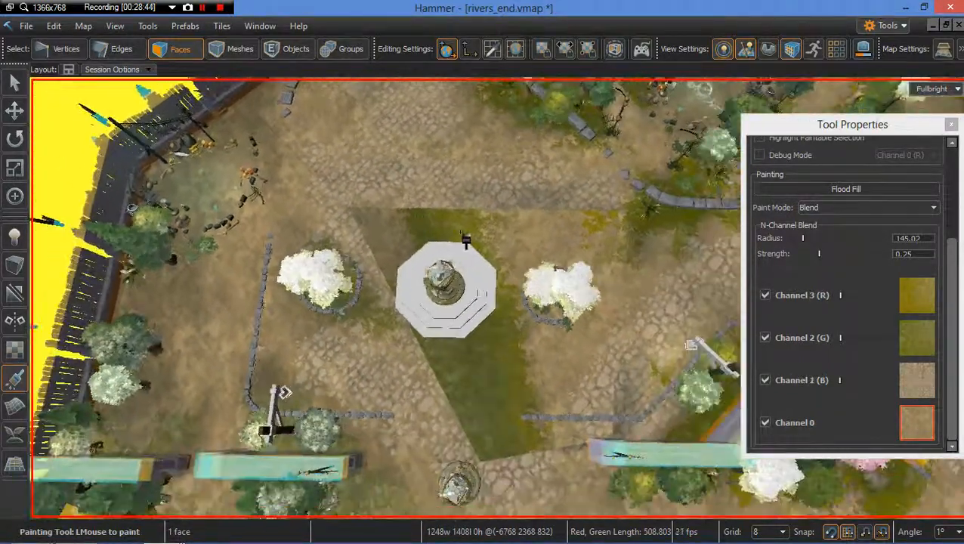
{"action": "scroll", "coordinate": [458, 239], "scroll_direction": "up", "scroll_amount": 1}
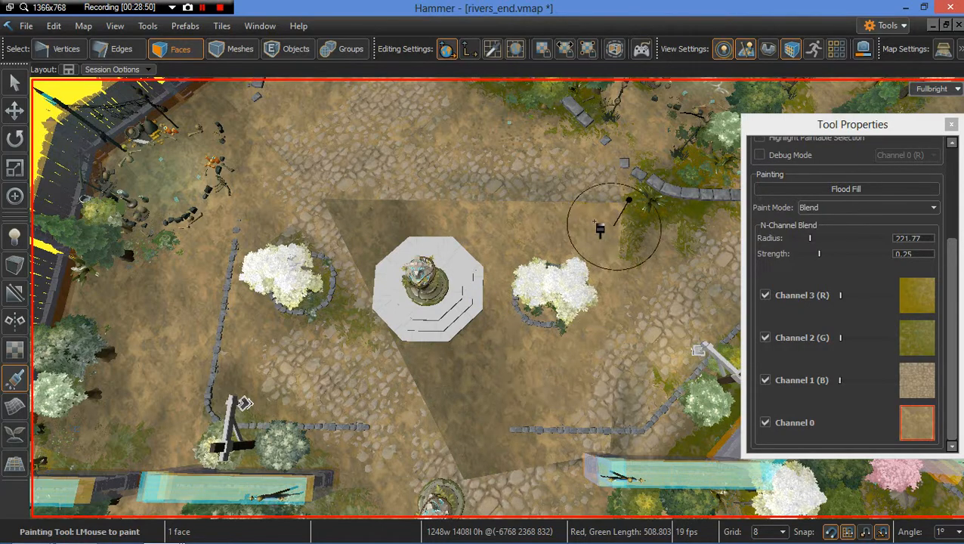
{"action": "key", "text": "d"}
{"action": "right_click_drag", "start_coordinate": [564, 287], "coordinate": [564, 290]}
{"action": "key", "text": "w"}
{"action": "left_click_drag", "start_coordinate": [525, 248], "coordinate": [500, 251]}
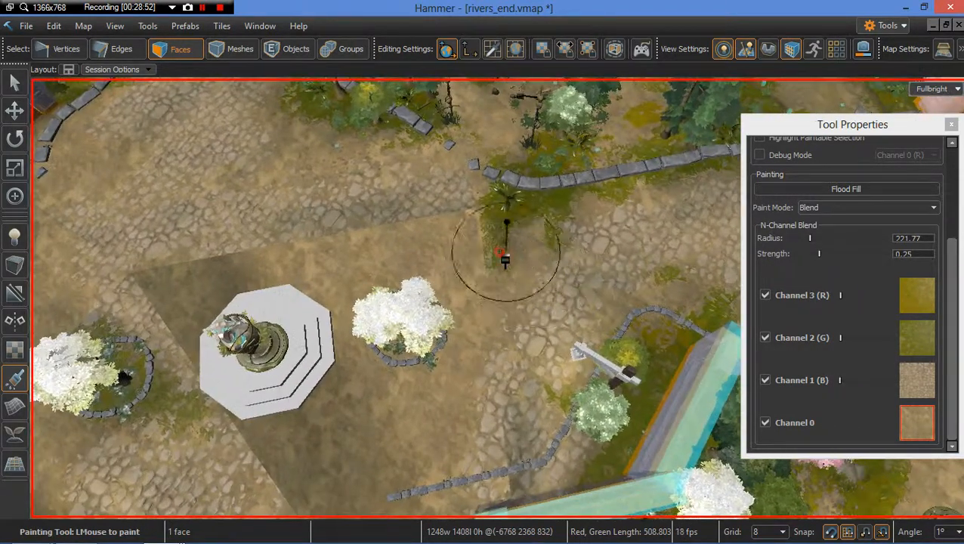
Step: Switch to the Channel 1 (B) texture and paint it across the ground around the fountain
{"action": "left_click", "coordinate": [918, 388]}
{"action": "right_click_drag", "start_coordinate": [564, 276], "coordinate": [537, 294]}
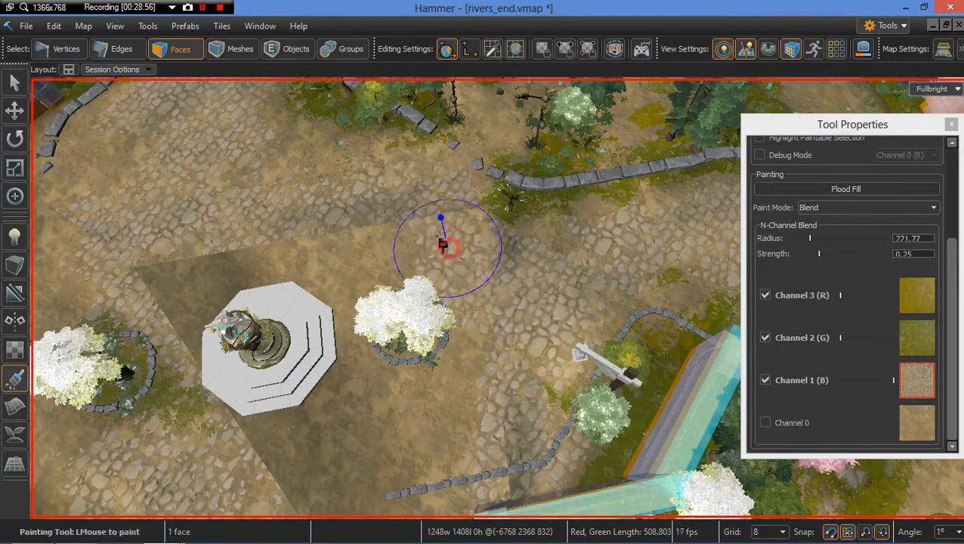
{"action": "key", "text": "w"}
{"action": "right_click_drag", "start_coordinate": [454, 251], "coordinate": [453, 231]}
{"action": "key", "text": "s"}
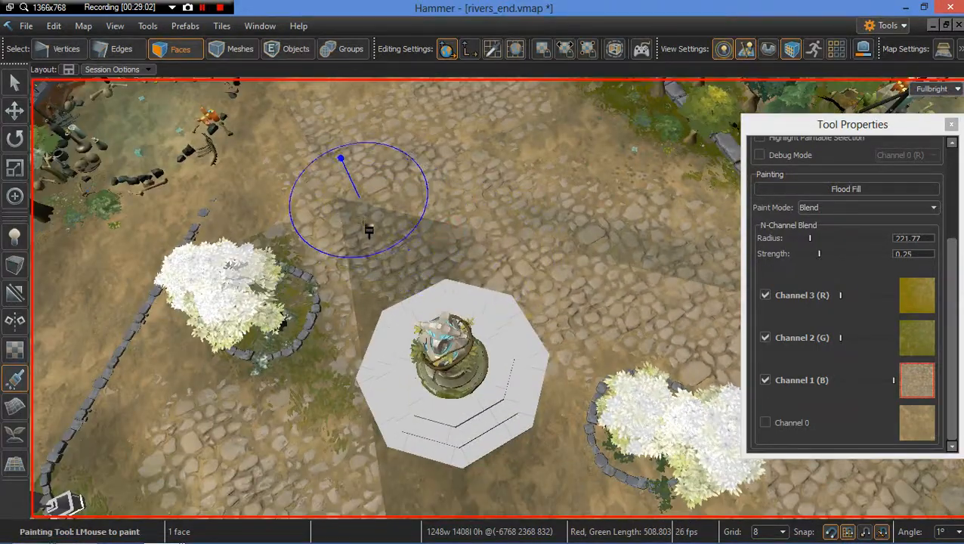
{"action": "right_click_drag", "start_coordinate": [430, 377], "coordinate": [433, 361]}
{"action": "left_click_drag", "start_coordinate": [417, 308], "coordinate": [433, 295]}
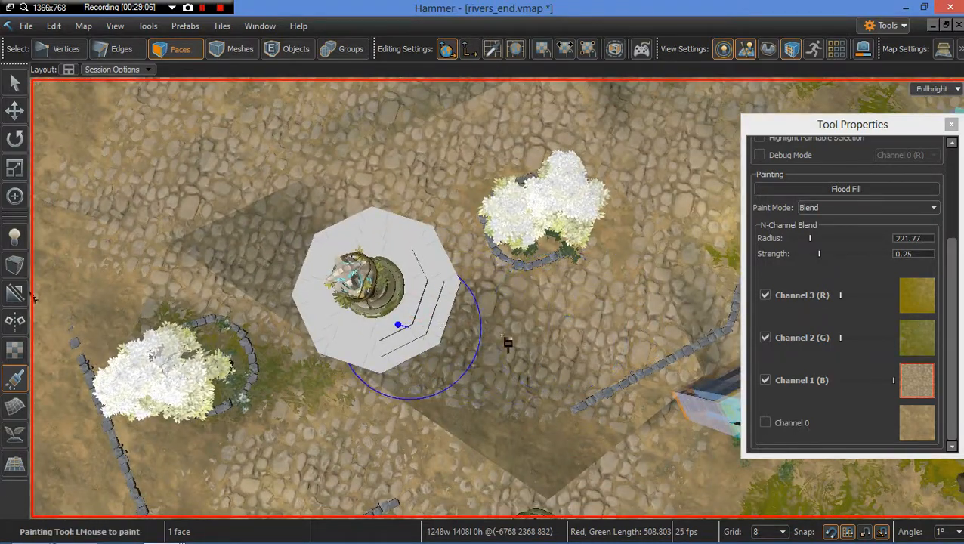
{"action": "left_click_drag", "start_coordinate": [618, 263], "coordinate": [510, 361]}
{"action": "mouse_move", "coordinate": [497, 400]}
{"action": "right_mouse_down"}
{"action": "mouse_move", "coordinate": [574, 381]}
{"action": "mouse_move", "coordinate": [514, 529]}
{"action": "mouse_move", "coordinate": [461, 344]}
{"action": "right_mouse_up"}
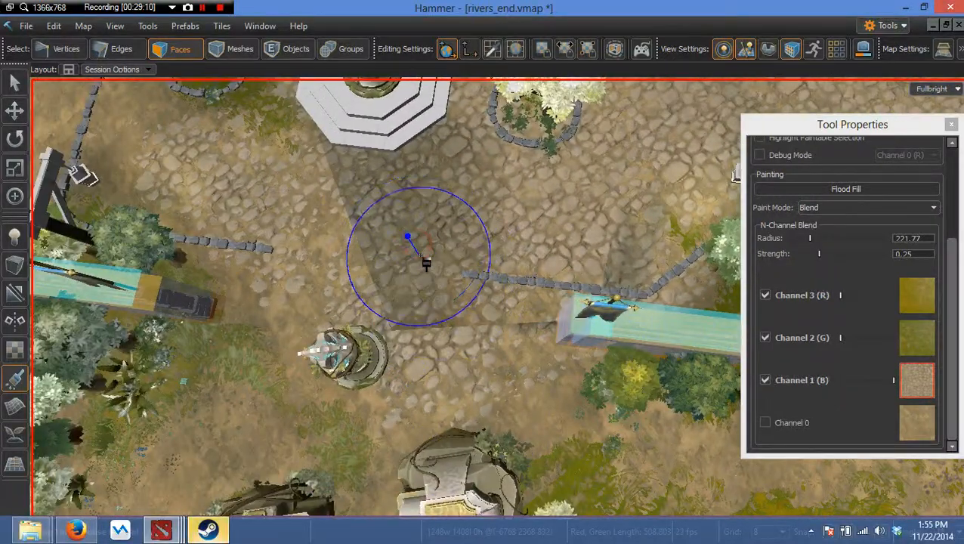
{"action": "middle_click_drag", "start_coordinate": [421, 255], "coordinate": [385, 255]}
Step: Switch to the Channel 0 texture and paint beside the tower with a brush radius about 189
{"action": "left_click", "coordinate": [905, 423]}
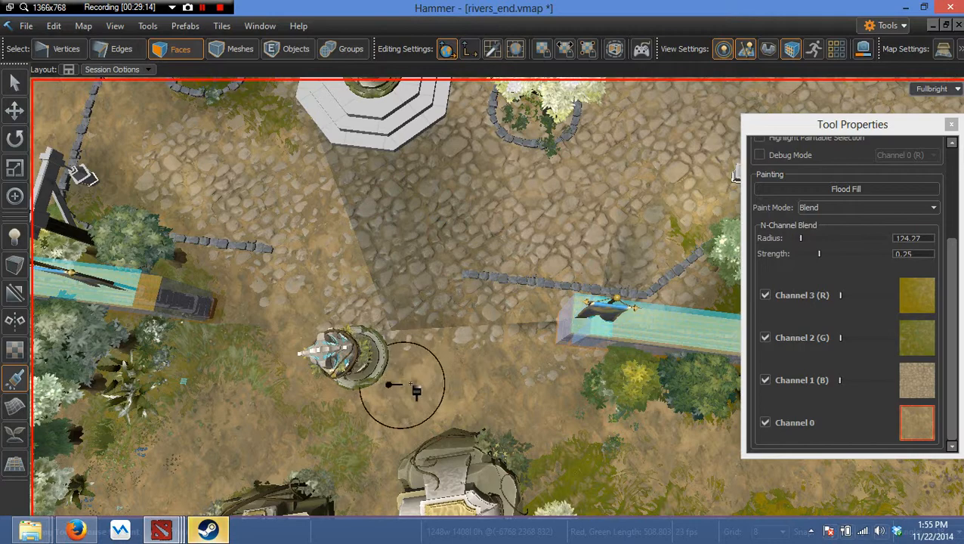
{"action": "middle_click_drag", "start_coordinate": [389, 384], "coordinate": [416, 385]}
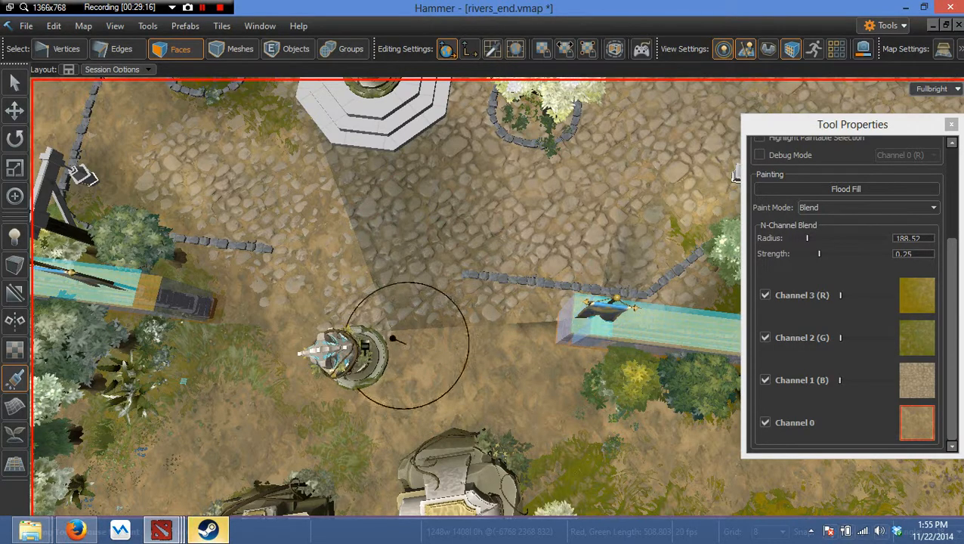
{"action": "key", "text": "w"}
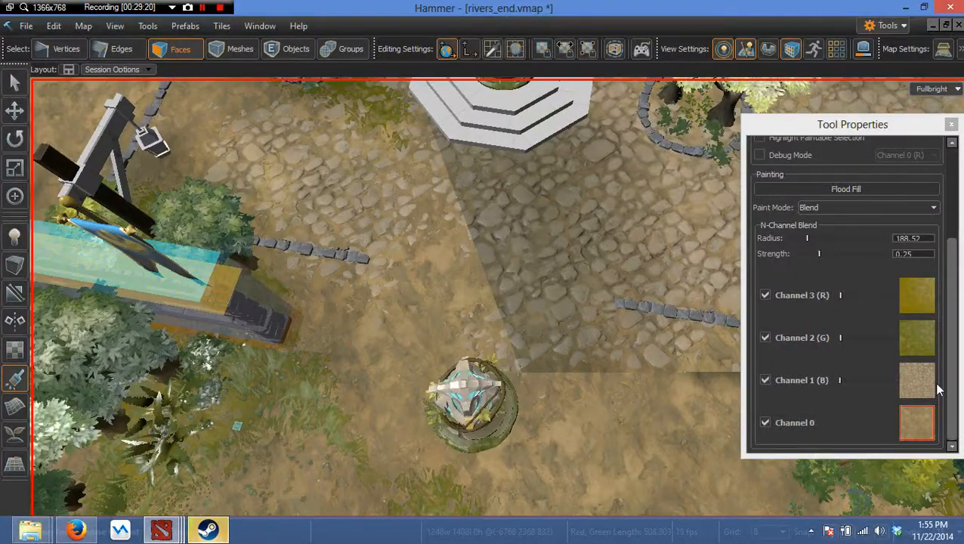
Step: Paint Channel 1 (B) onto the cobblestones below the fountain and save the map
{"action": "left_click", "coordinate": [925, 384]}
{"action": "mouse_move", "coordinate": [453, 202]}
{"action": "left_mouse_down"}
{"action": "mouse_move", "coordinate": [435, 194]}
{"action": "mouse_move", "coordinate": [501, 209]}
{"action": "mouse_move", "coordinate": [574, 200]}
{"action": "left_mouse_up"}
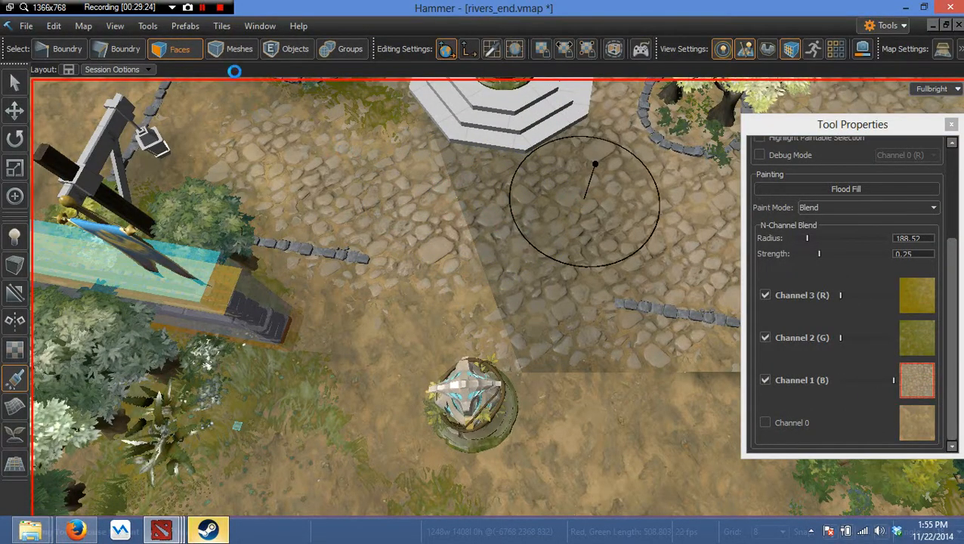
{"action": "key", "text": "ctrl+s"}
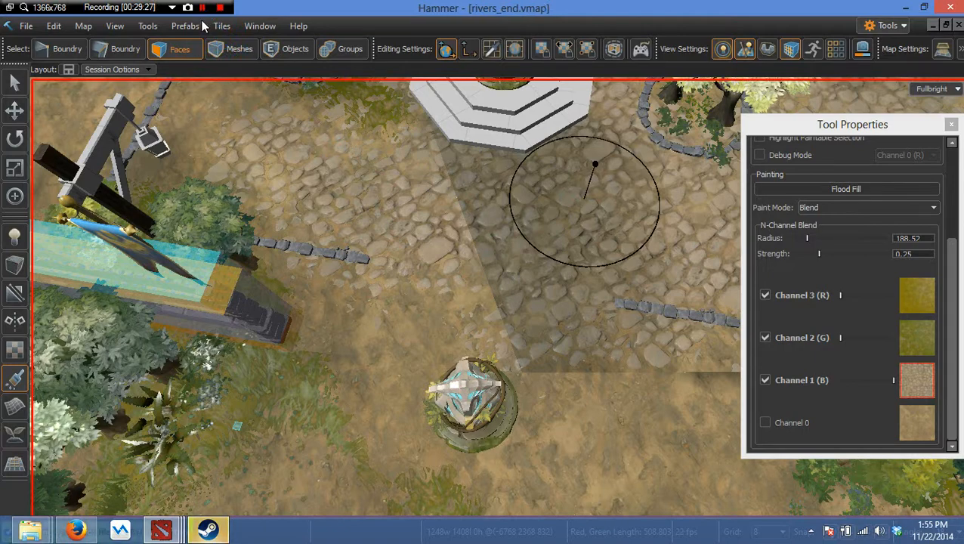